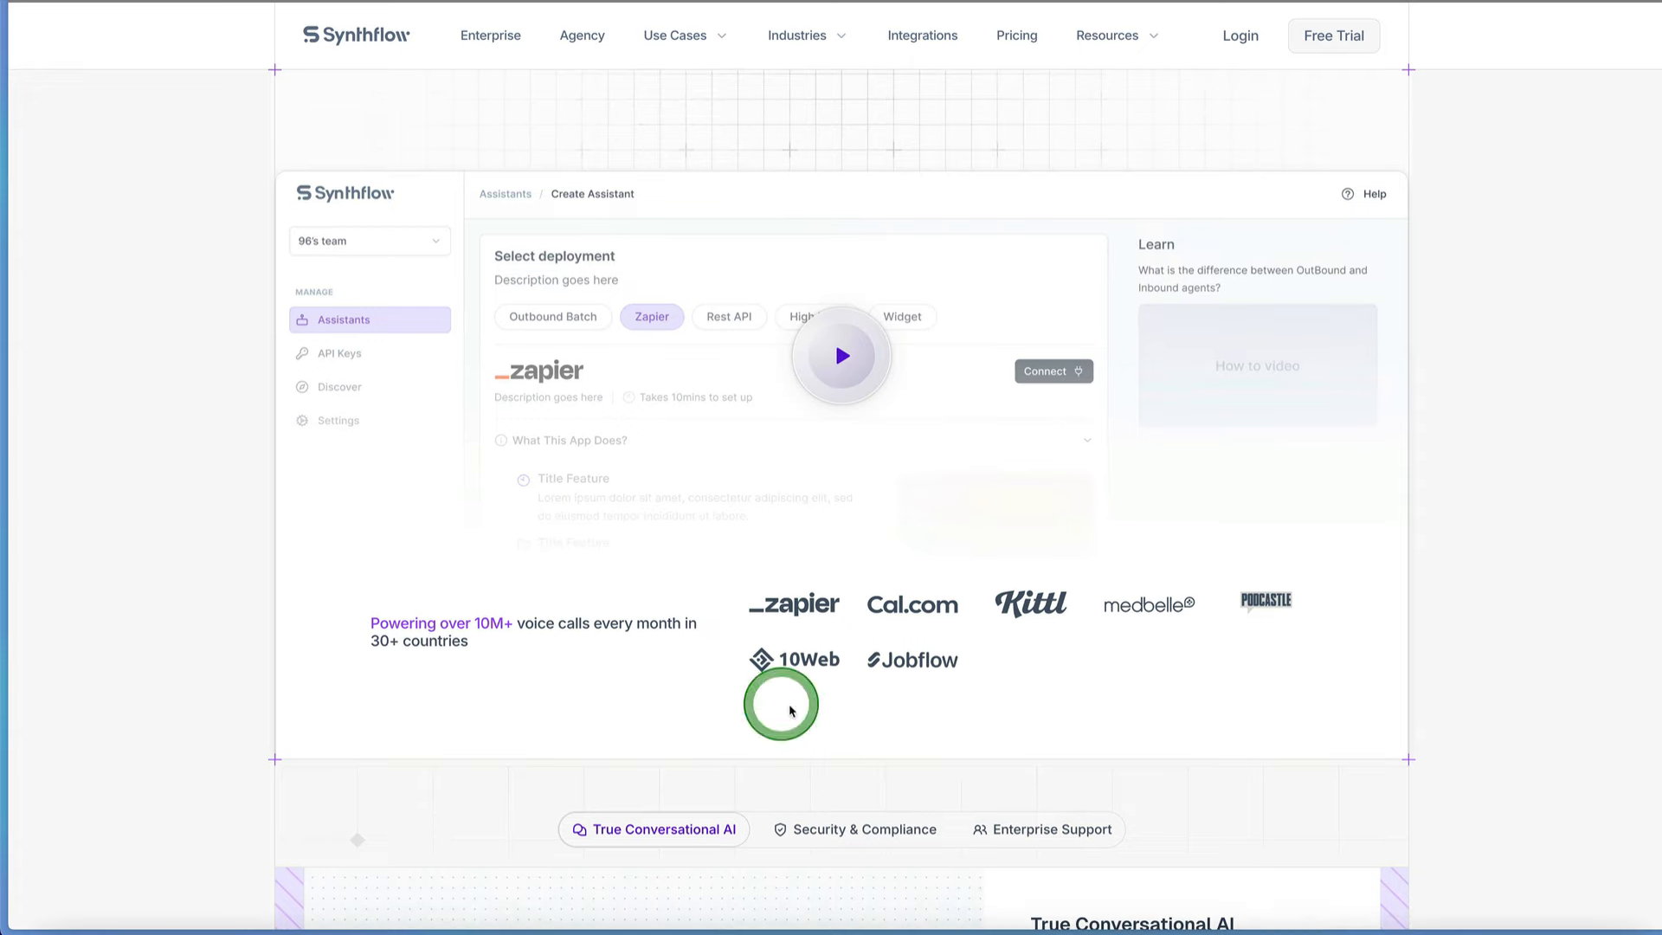
{"action": "scroll", "coordinate": [875, 623], "scroll_direction": "up", "scroll_amount": 5}
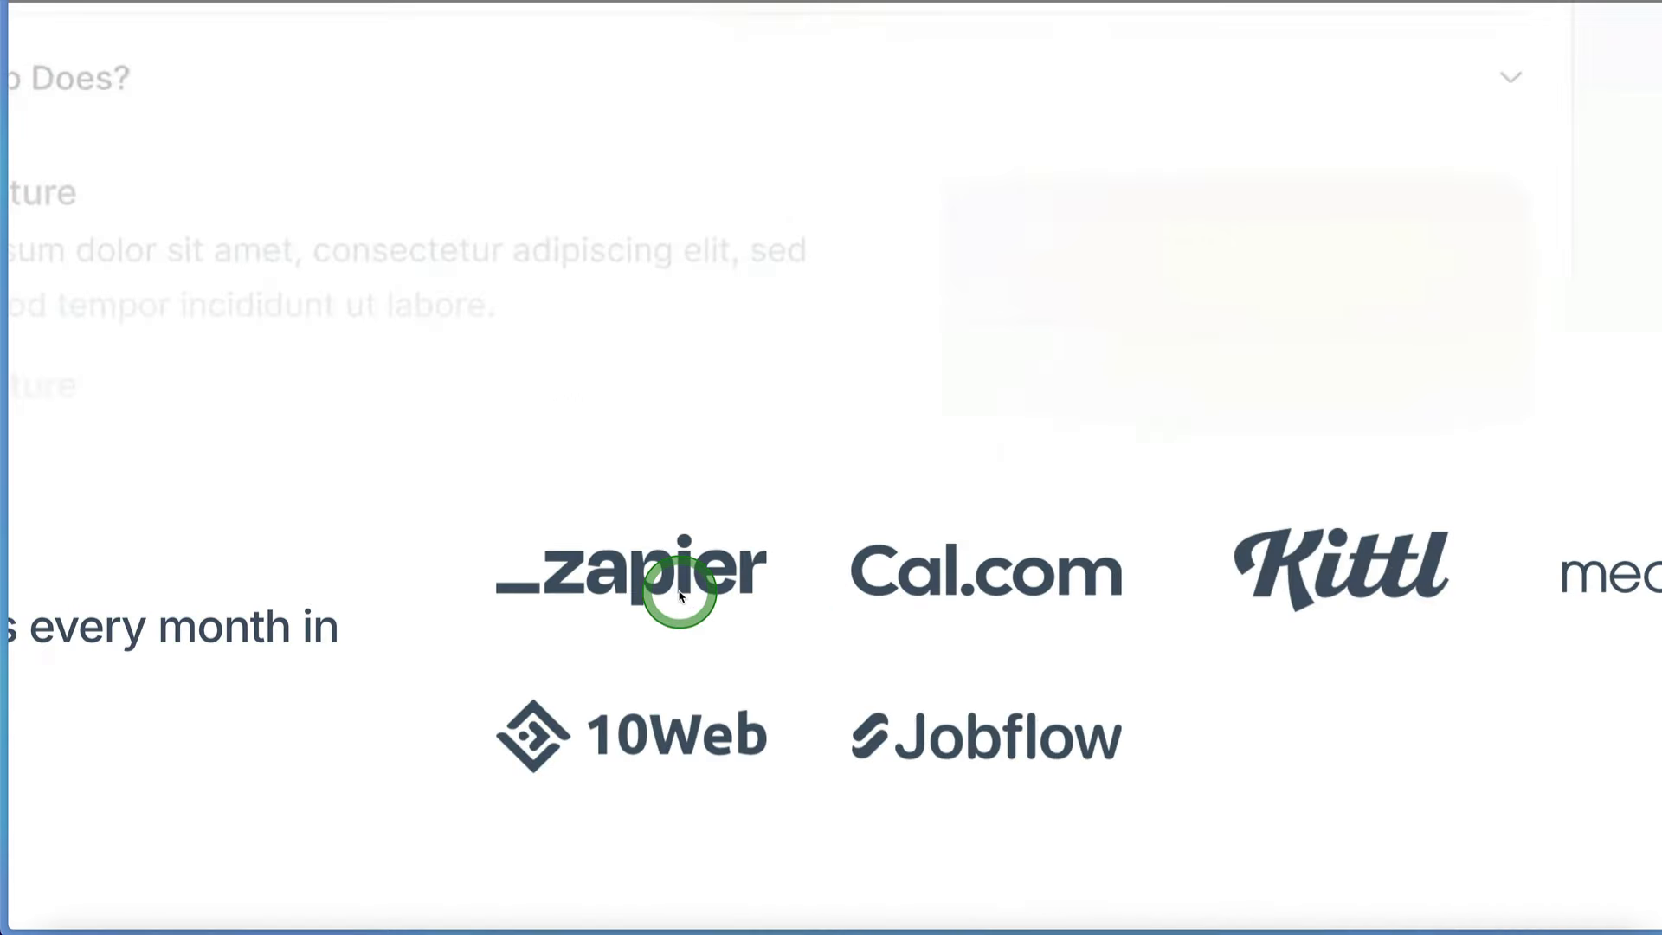
Step: Look through the Synthflow homepage's customer logos, True Conversational AI call flow and the three Your Path to Success stages
{"action": "scroll", "coordinate": [910, 622], "scroll_direction": "down", "scroll_amount": 5}
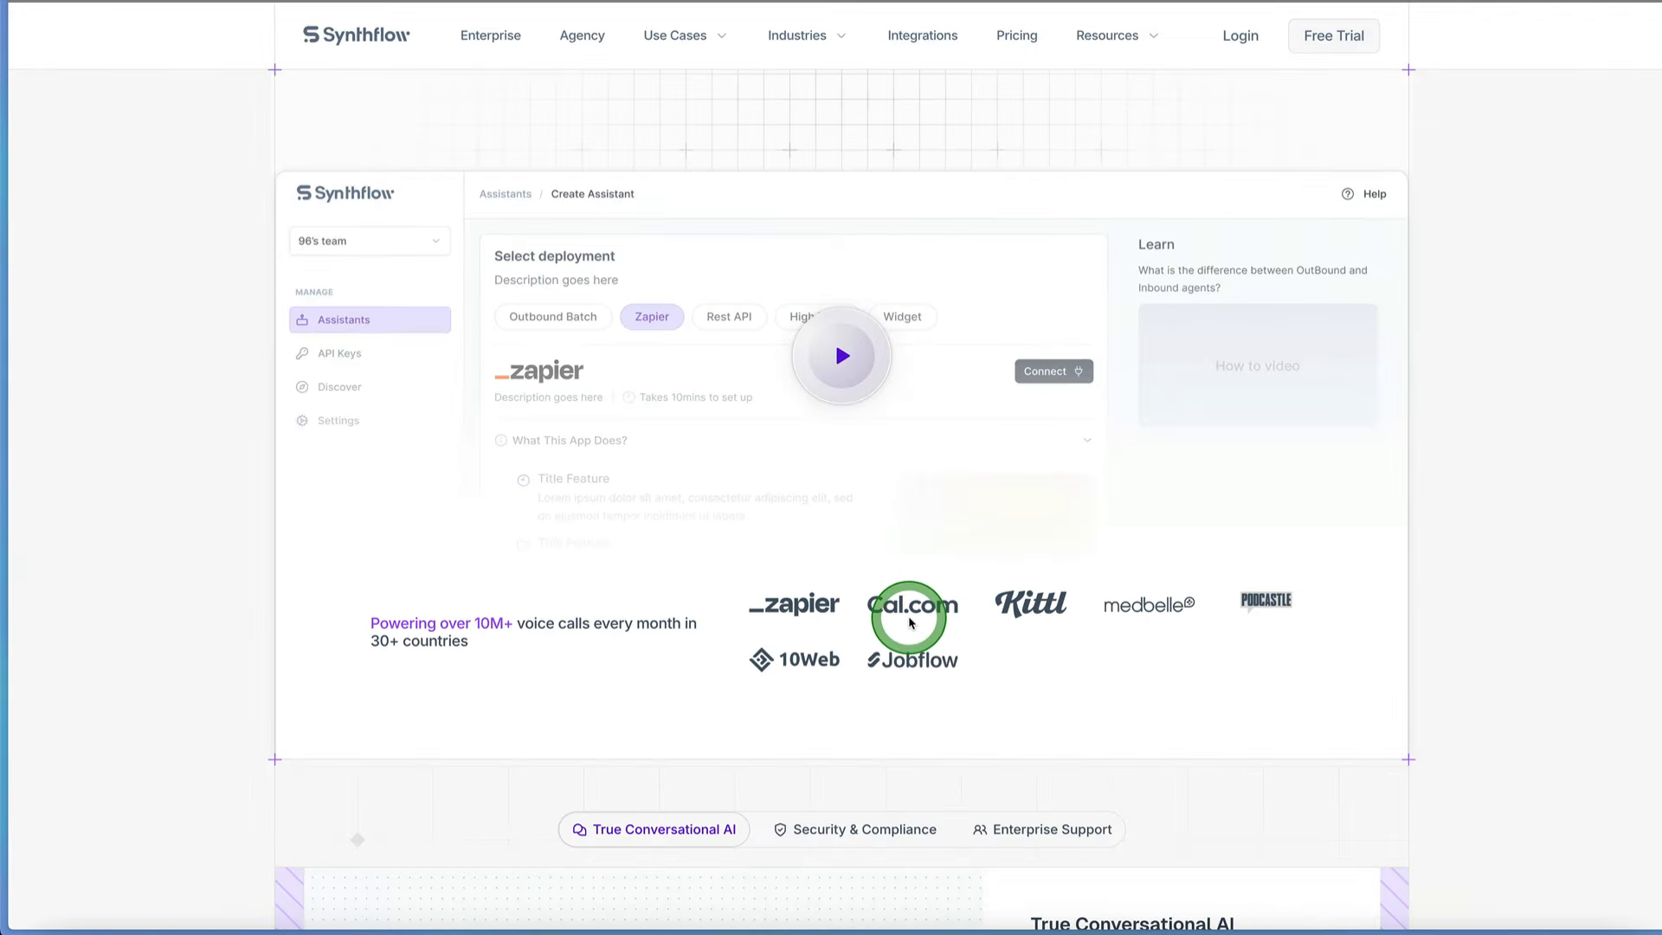
{"action": "scroll", "coordinate": [909, 622], "scroll_direction": "down", "scroll_amount": 5}
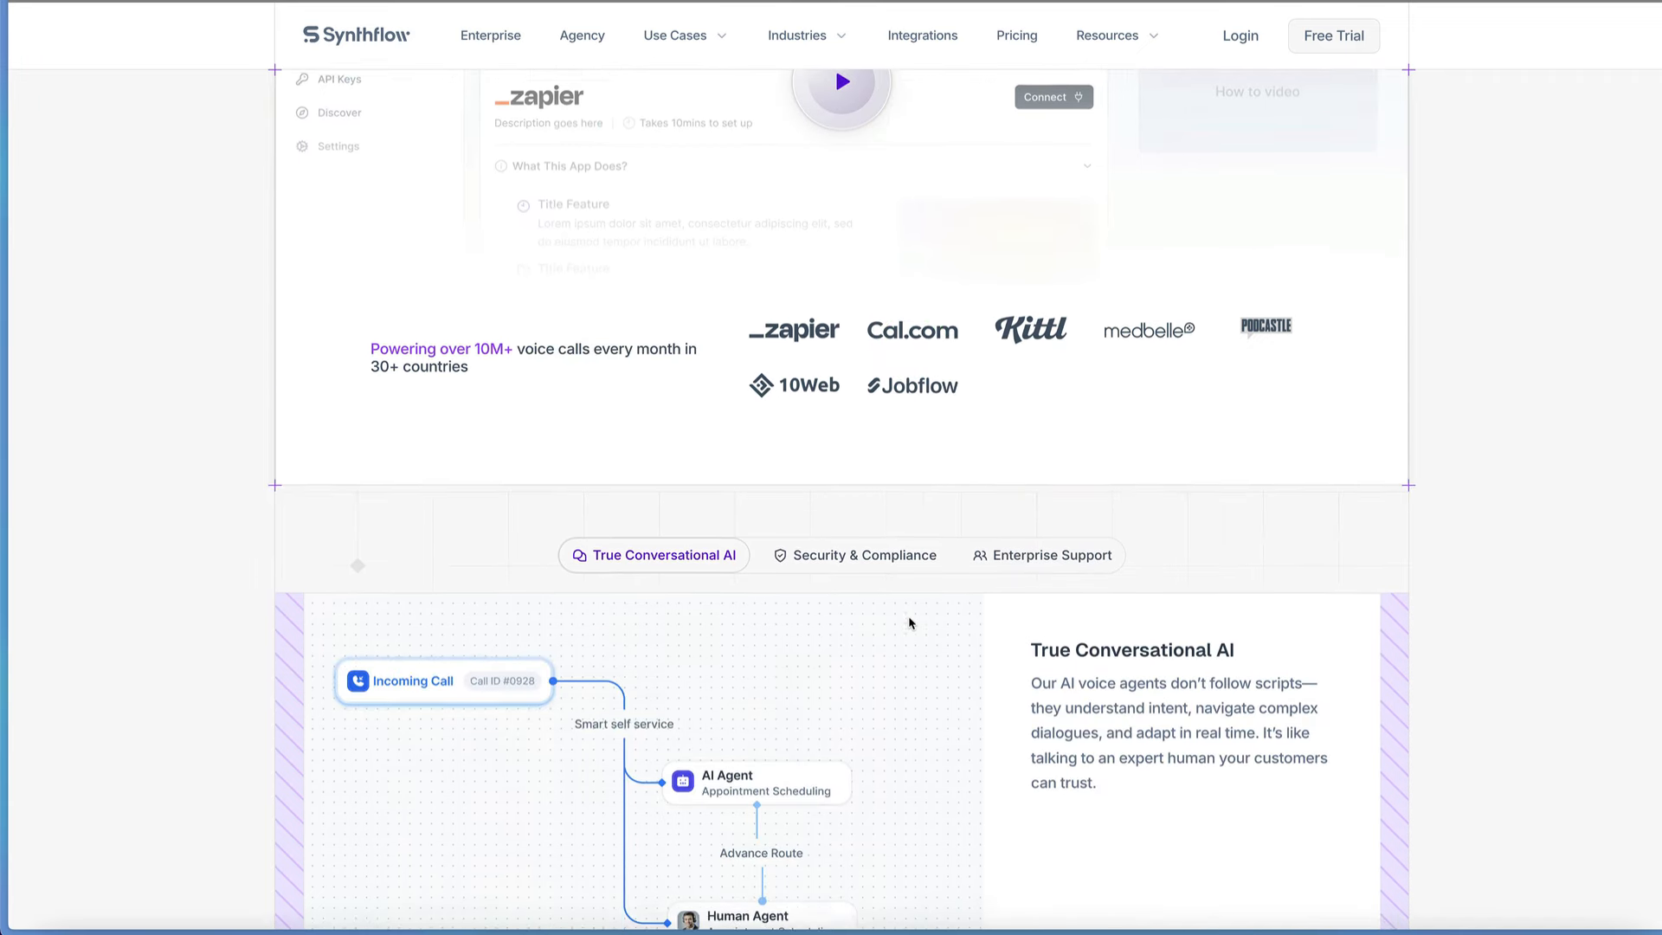
{"action": "scroll", "coordinate": [909, 623], "scroll_direction": "down", "scroll_amount": 2}
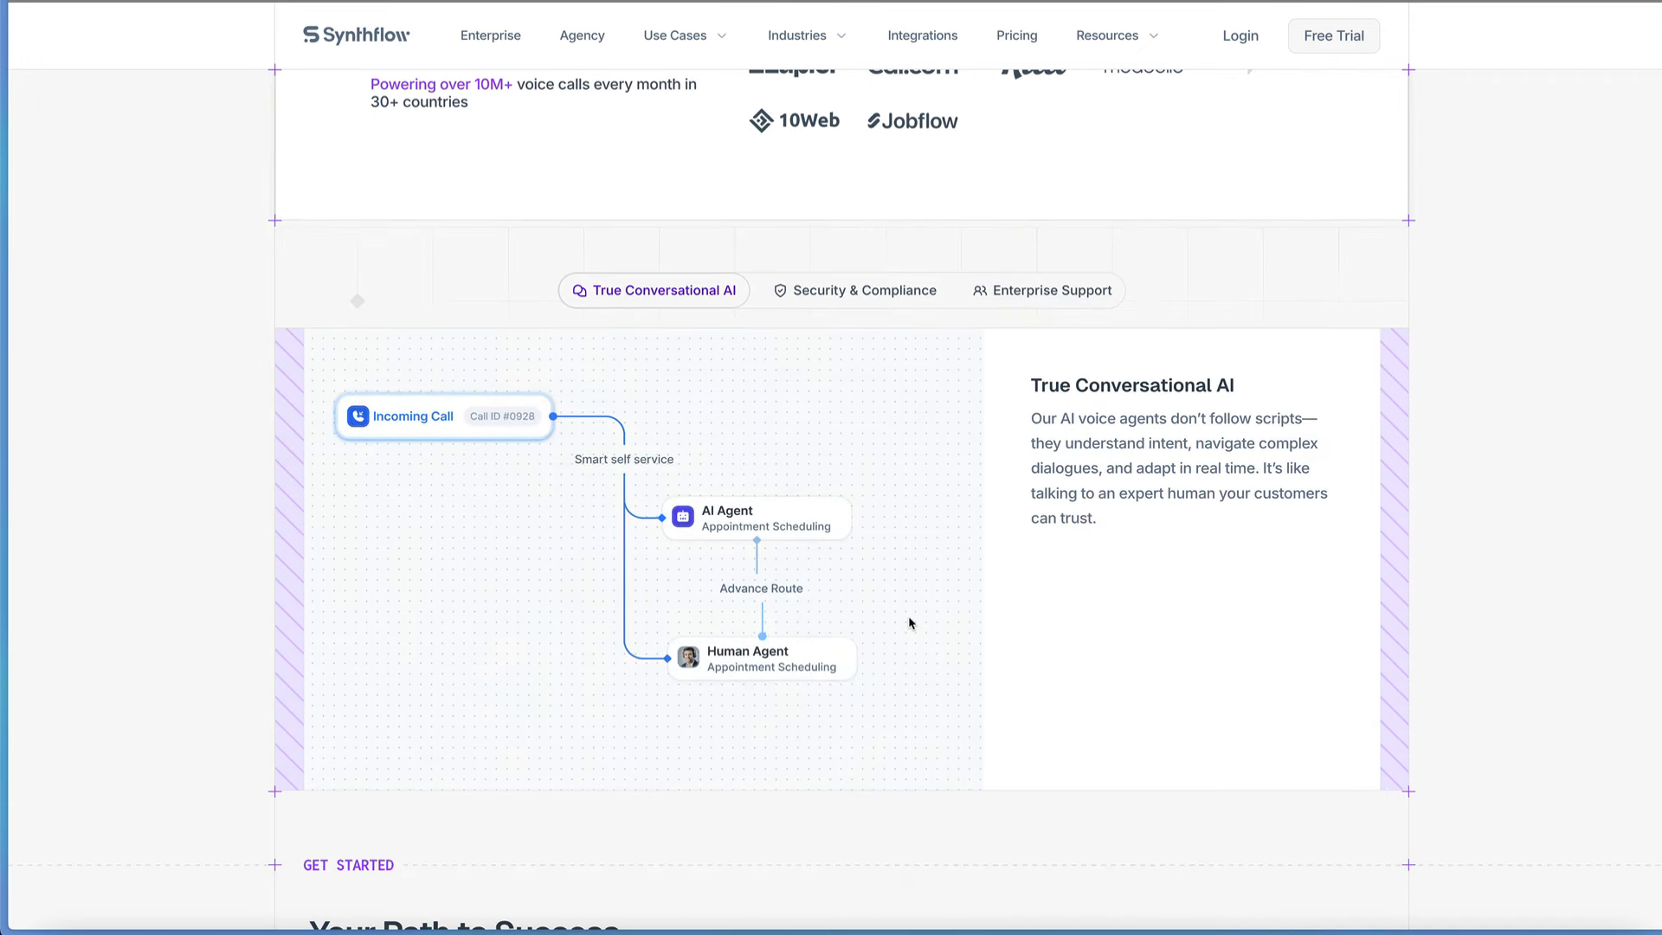
{"action": "scroll", "coordinate": [910, 622], "scroll_direction": "down", "scroll_amount": 1}
{"action": "left_click", "coordinate": [534, 417]}
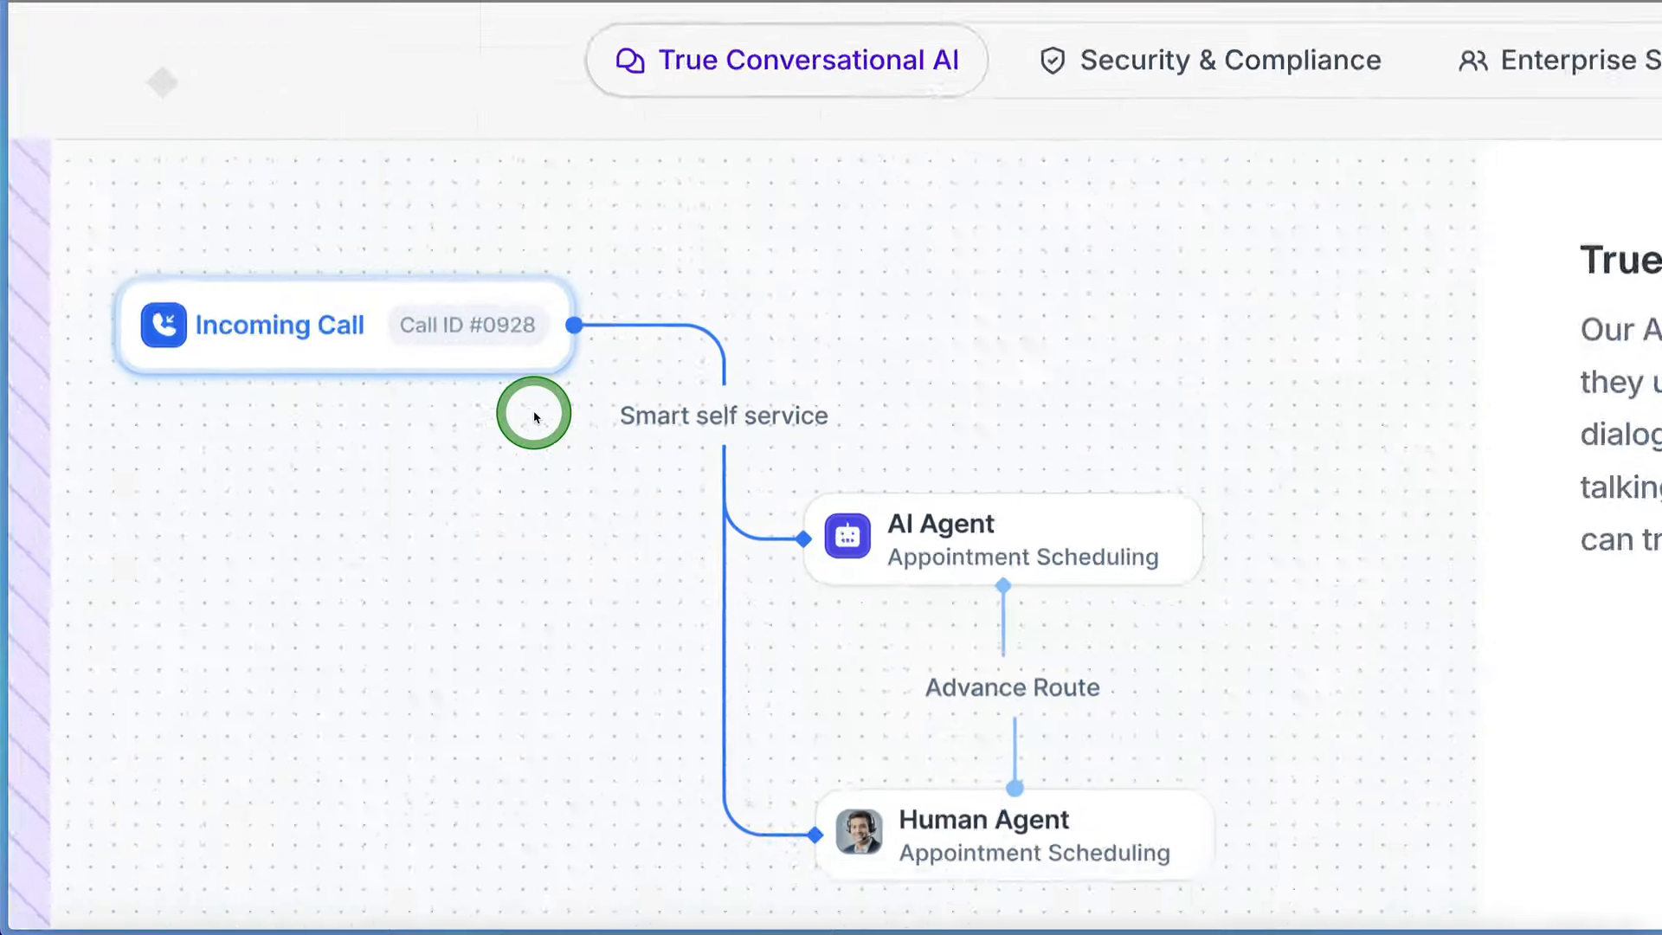
{"action": "scroll", "coordinate": [534, 418], "scroll_direction": "down", "scroll_amount": 8}
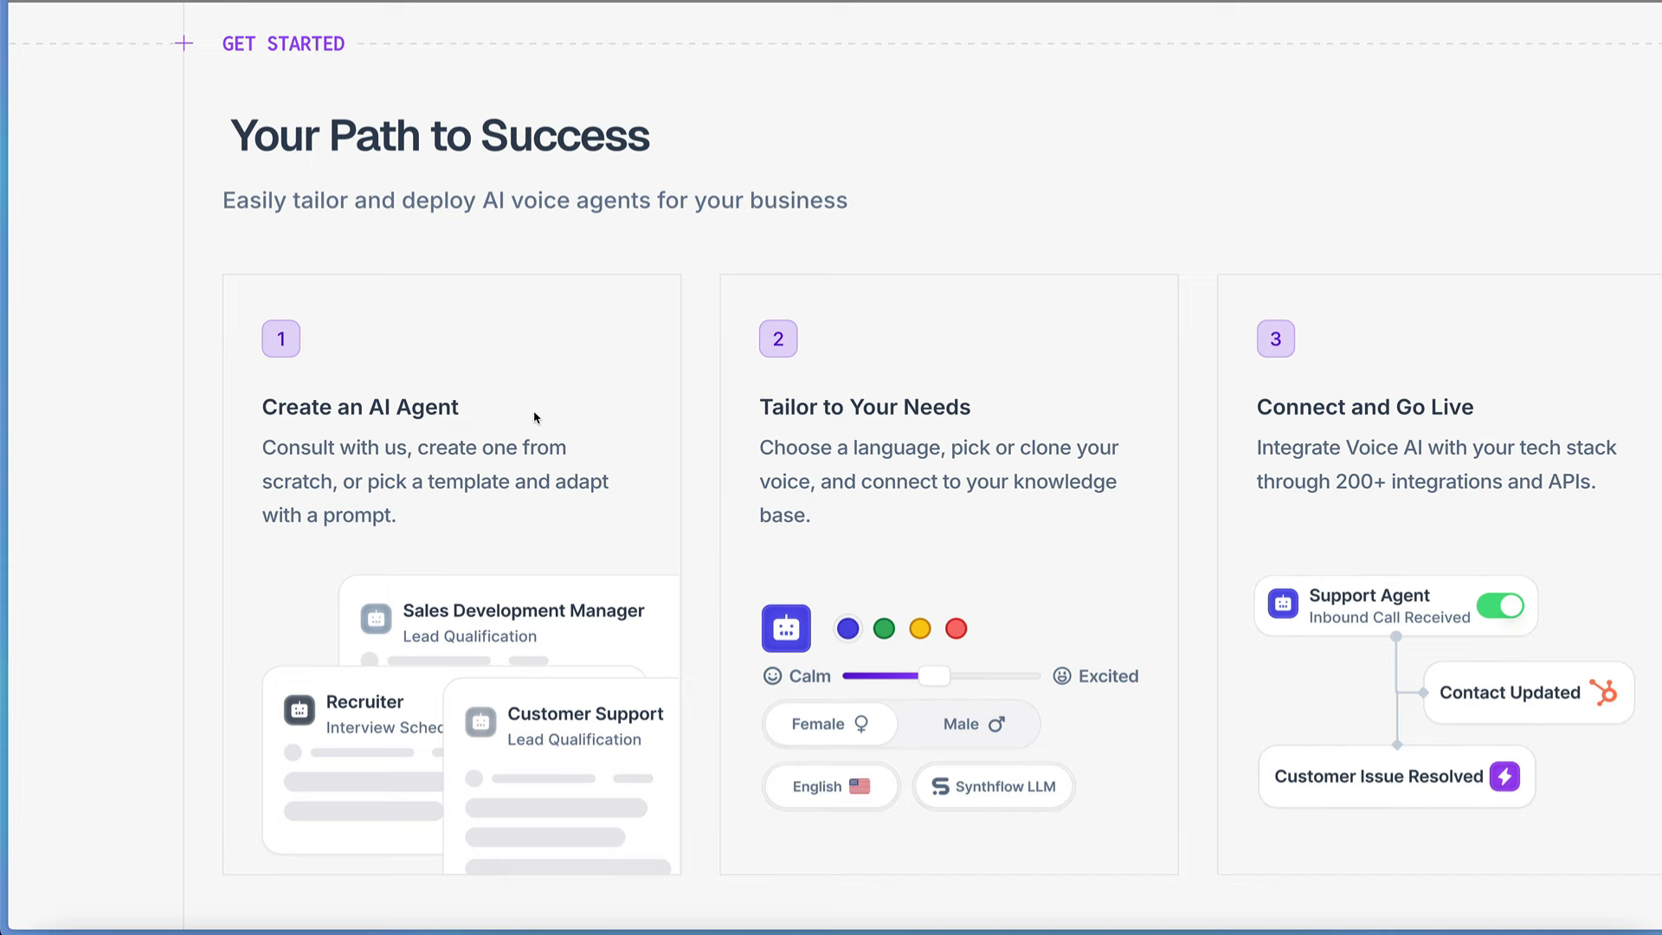
{"action": "left_click", "coordinate": [716, 372]}
{"action": "scroll", "coordinate": [715, 374], "scroll_direction": "down", "scroll_amount": 2}
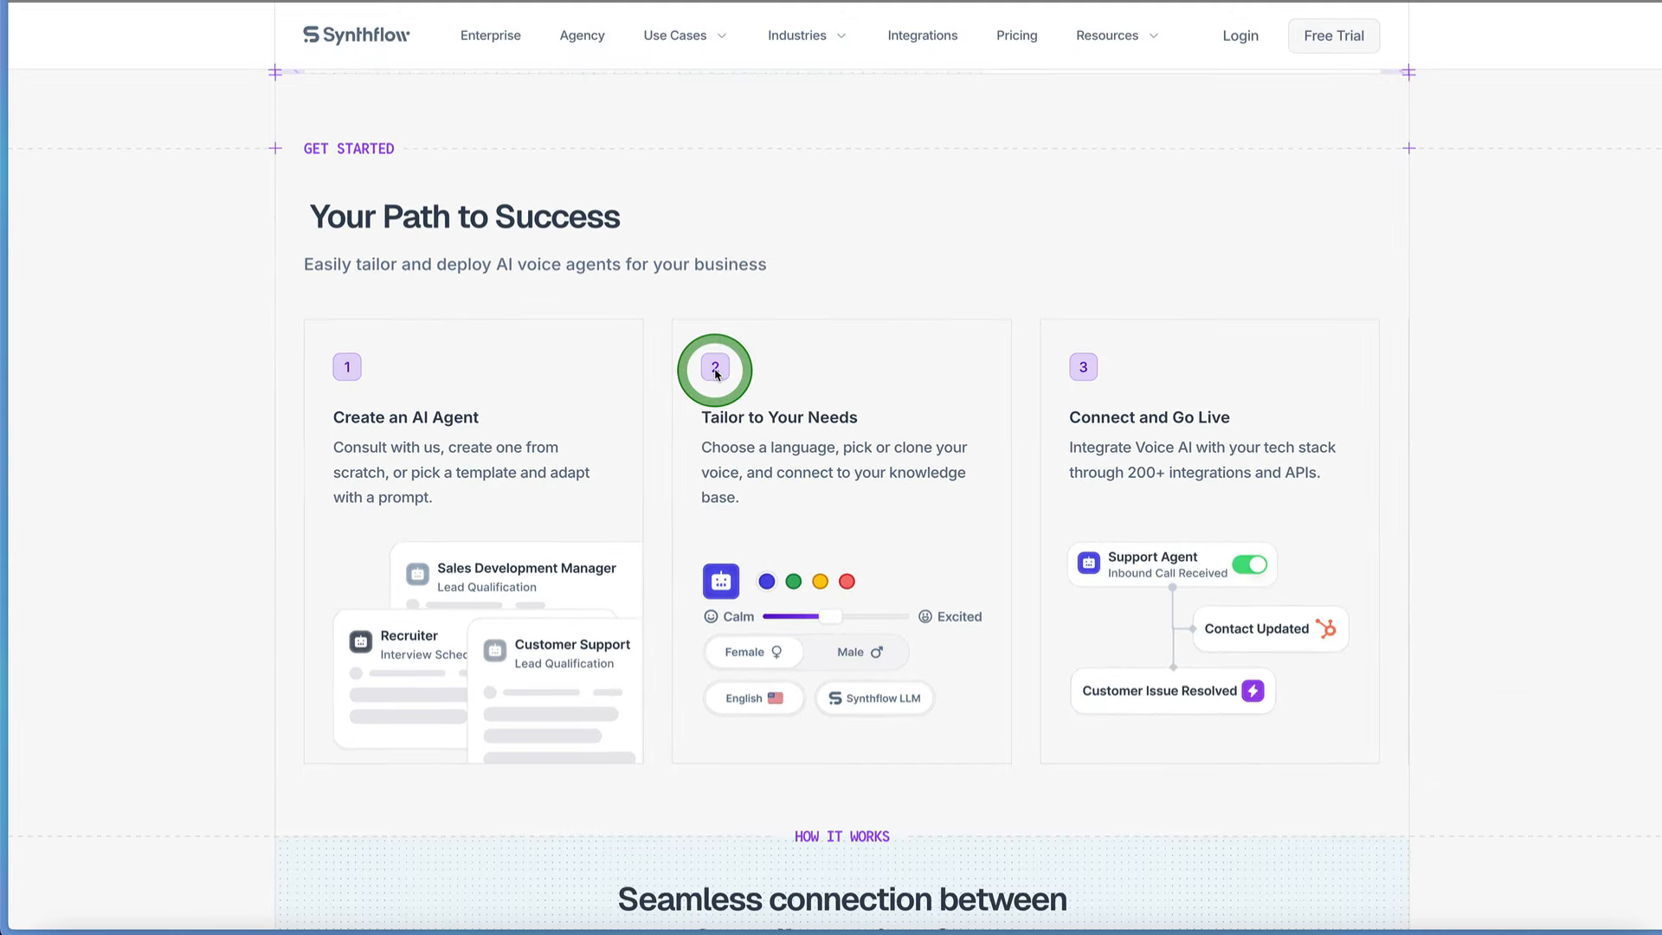
{"action": "scroll", "coordinate": [715, 372], "scroll_direction": "down", "scroll_amount": 1}
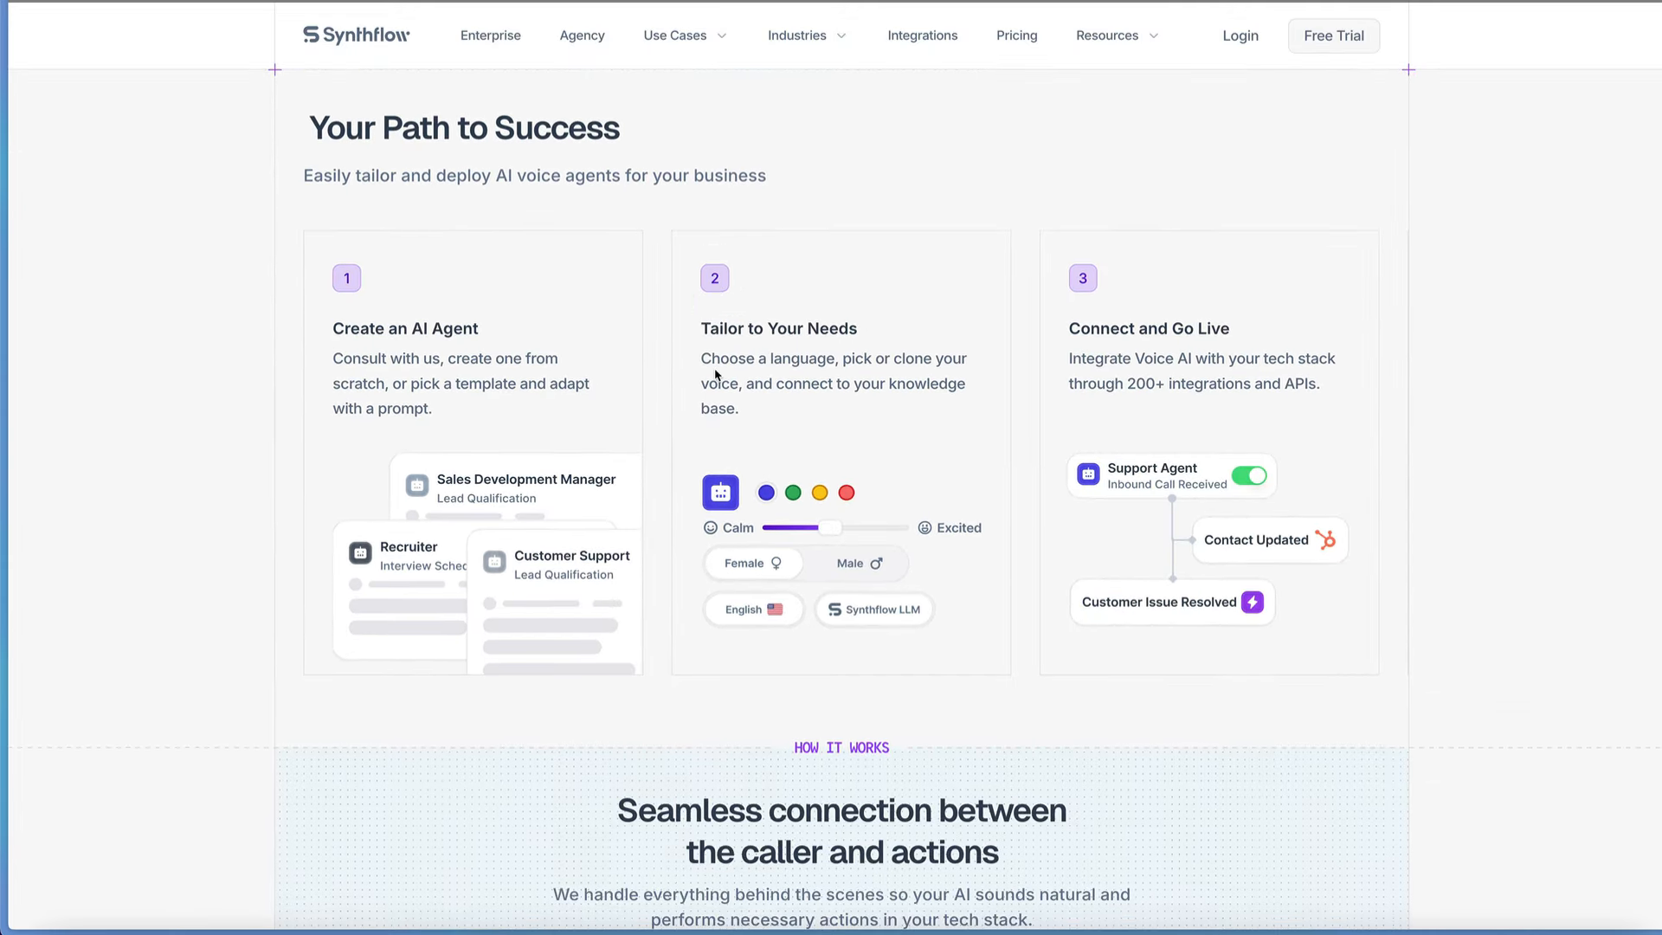
{"action": "left_click", "coordinate": [715, 374]}
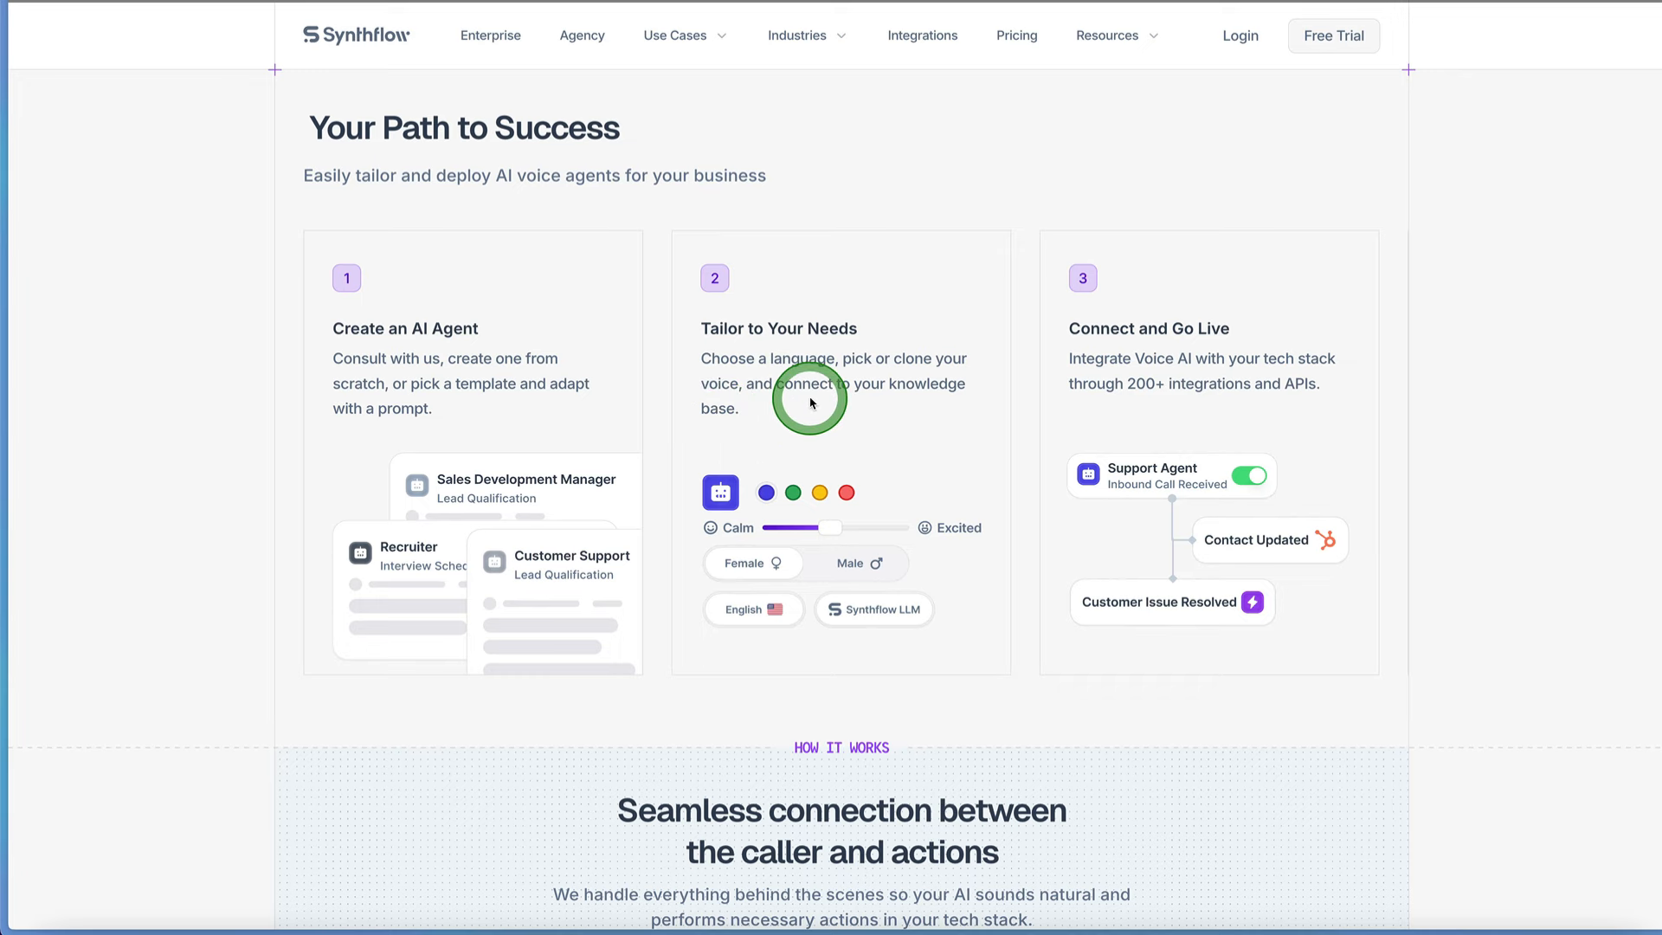
Step: Examine the How It Works diagram, especially its Integrations card, and the conversational AI demo section below it
{"action": "scroll", "coordinate": [810, 400], "scroll_direction": "down", "scroll_amount": 6}
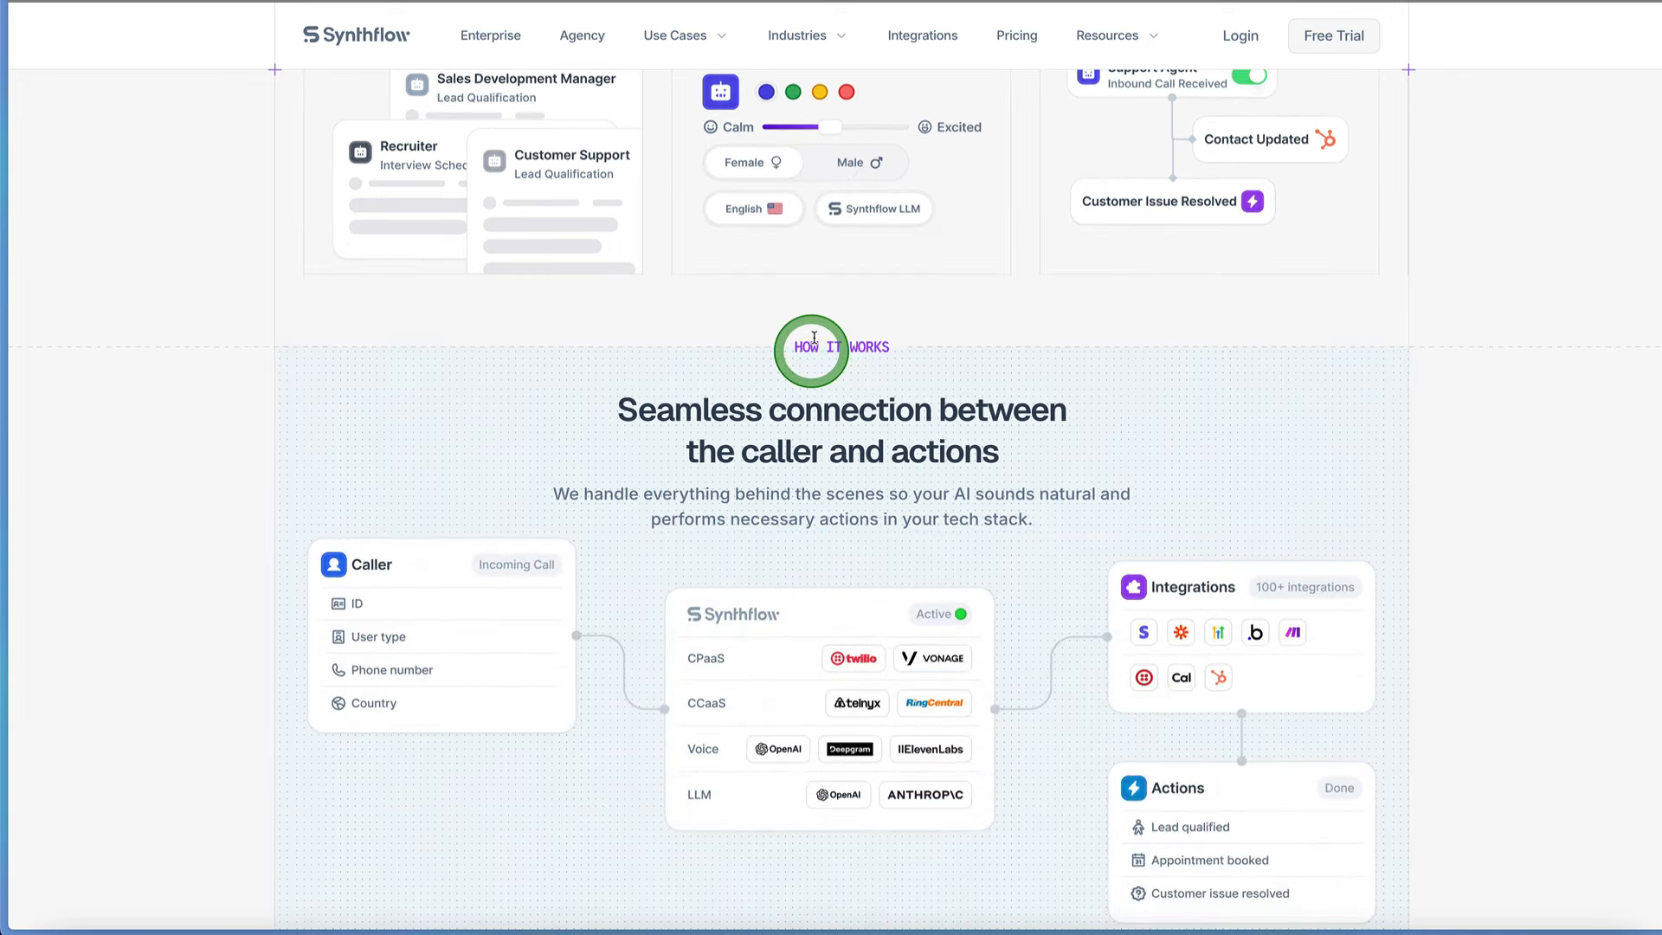
{"action": "scroll", "coordinate": [813, 337], "scroll_direction": "down", "scroll_amount": 4}
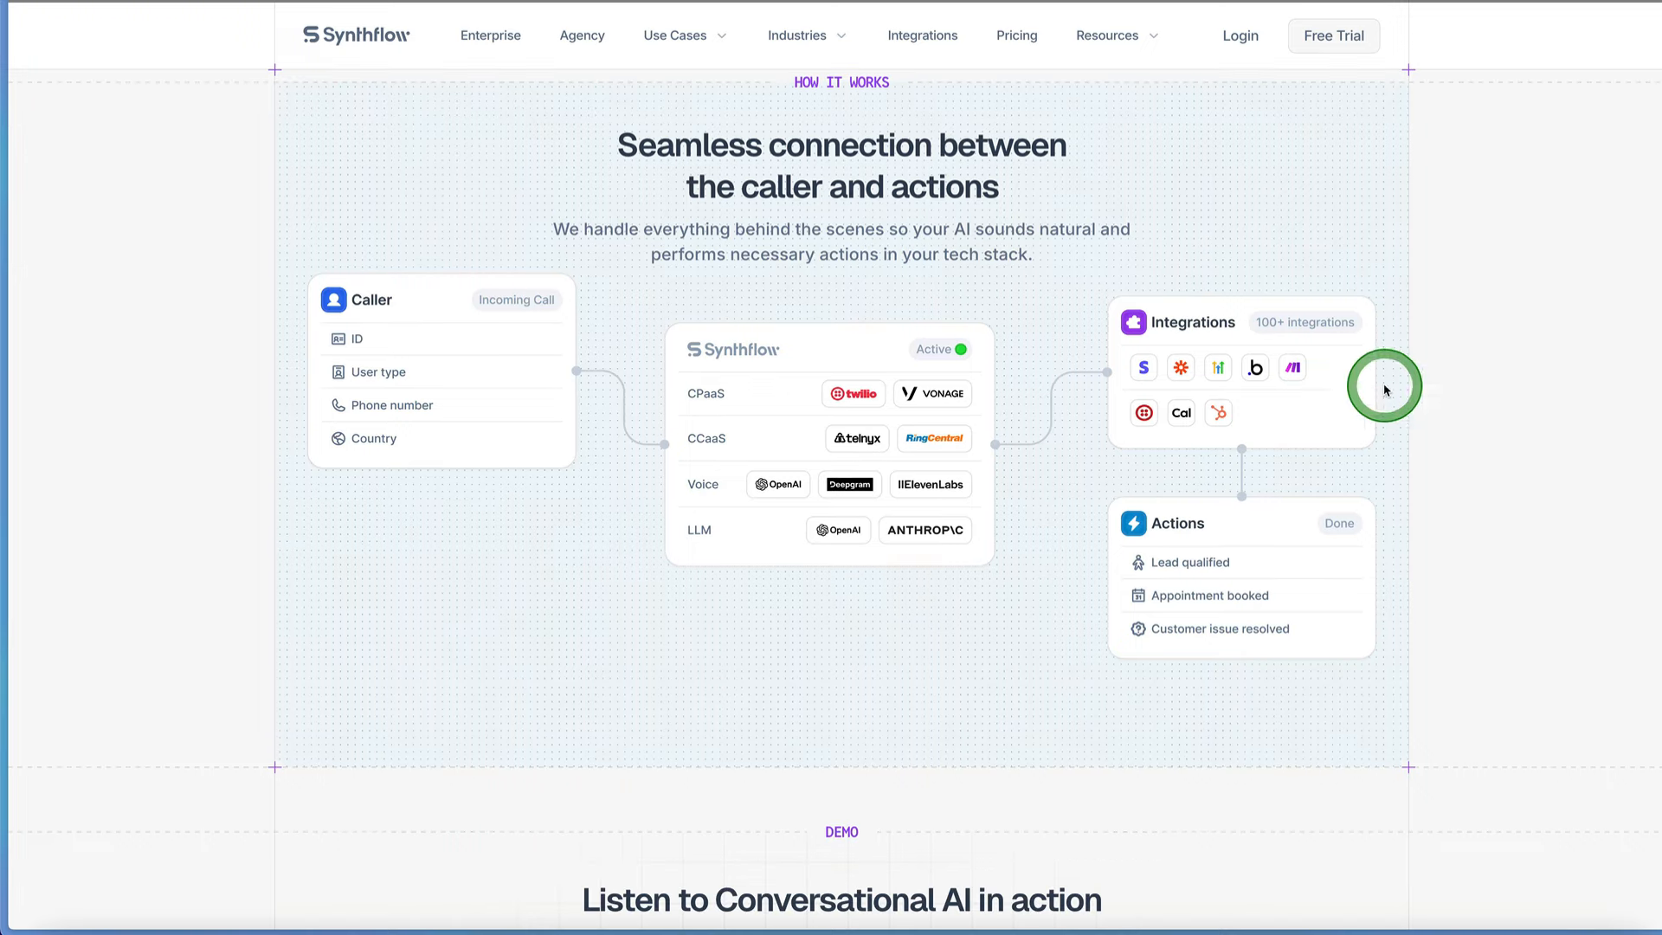
{"action": "right_click", "coordinate": [1301, 334]}
{"action": "left_click", "coordinate": [1471, 251]}
{"action": "right_click", "coordinate": [1353, 341]}
{"action": "left_click", "coordinate": [1443, 101]}
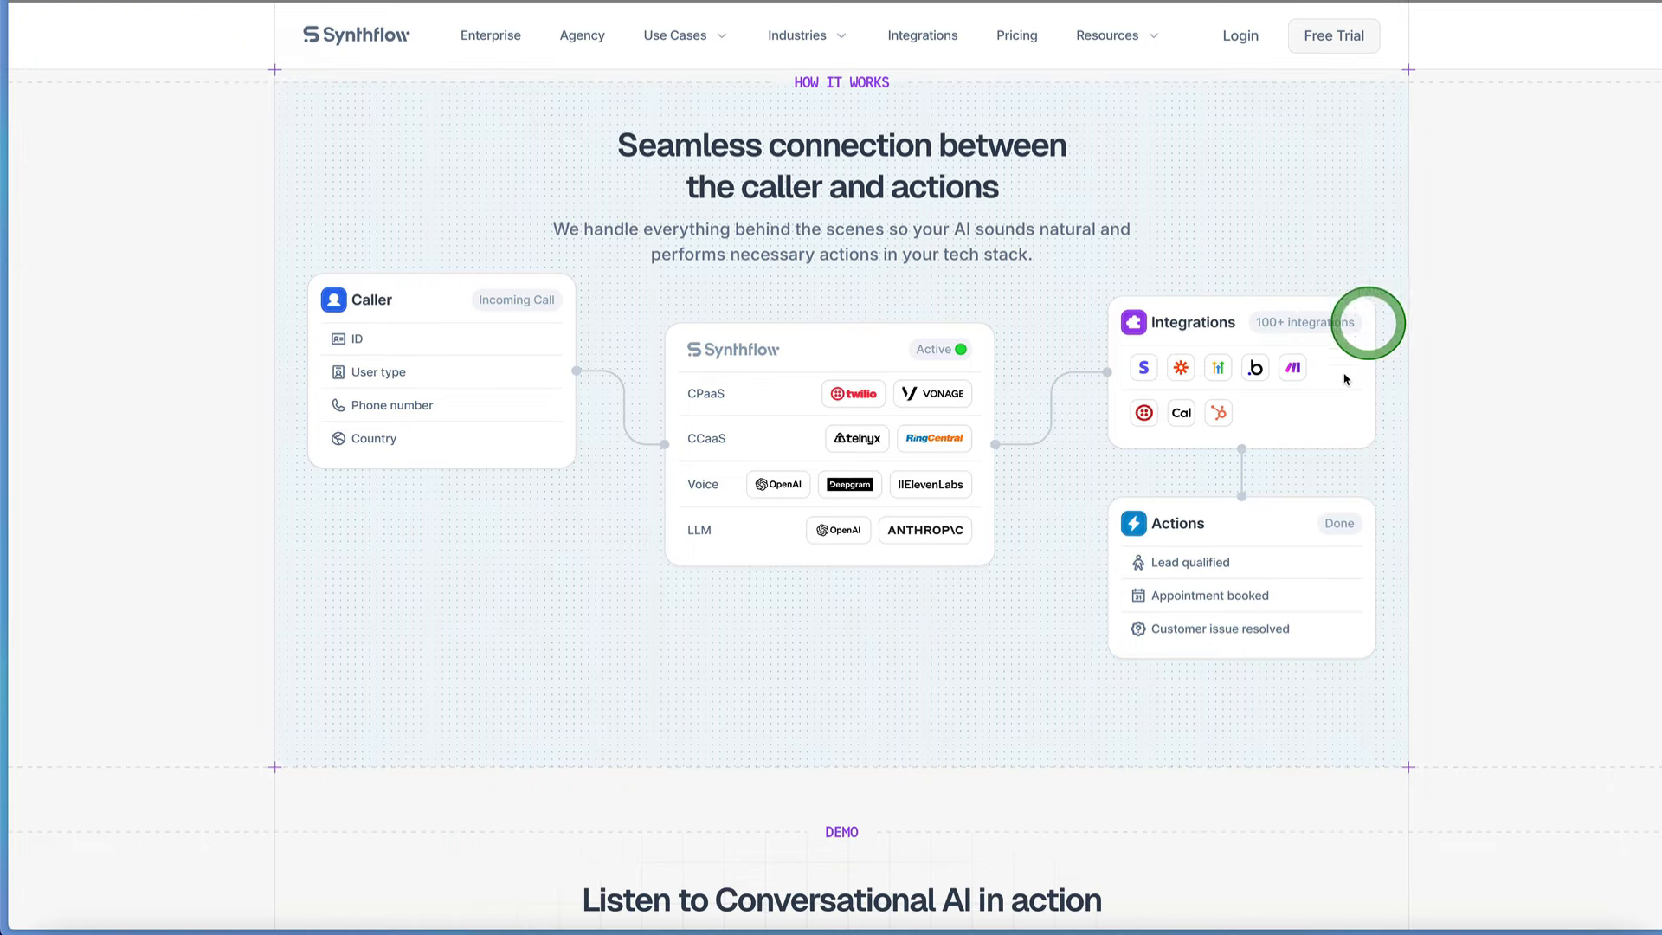
{"action": "right_click", "coordinate": [1324, 355]}
{"action": "left_click", "coordinate": [1520, 15]}
{"action": "left_click", "coordinate": [1348, 260]}
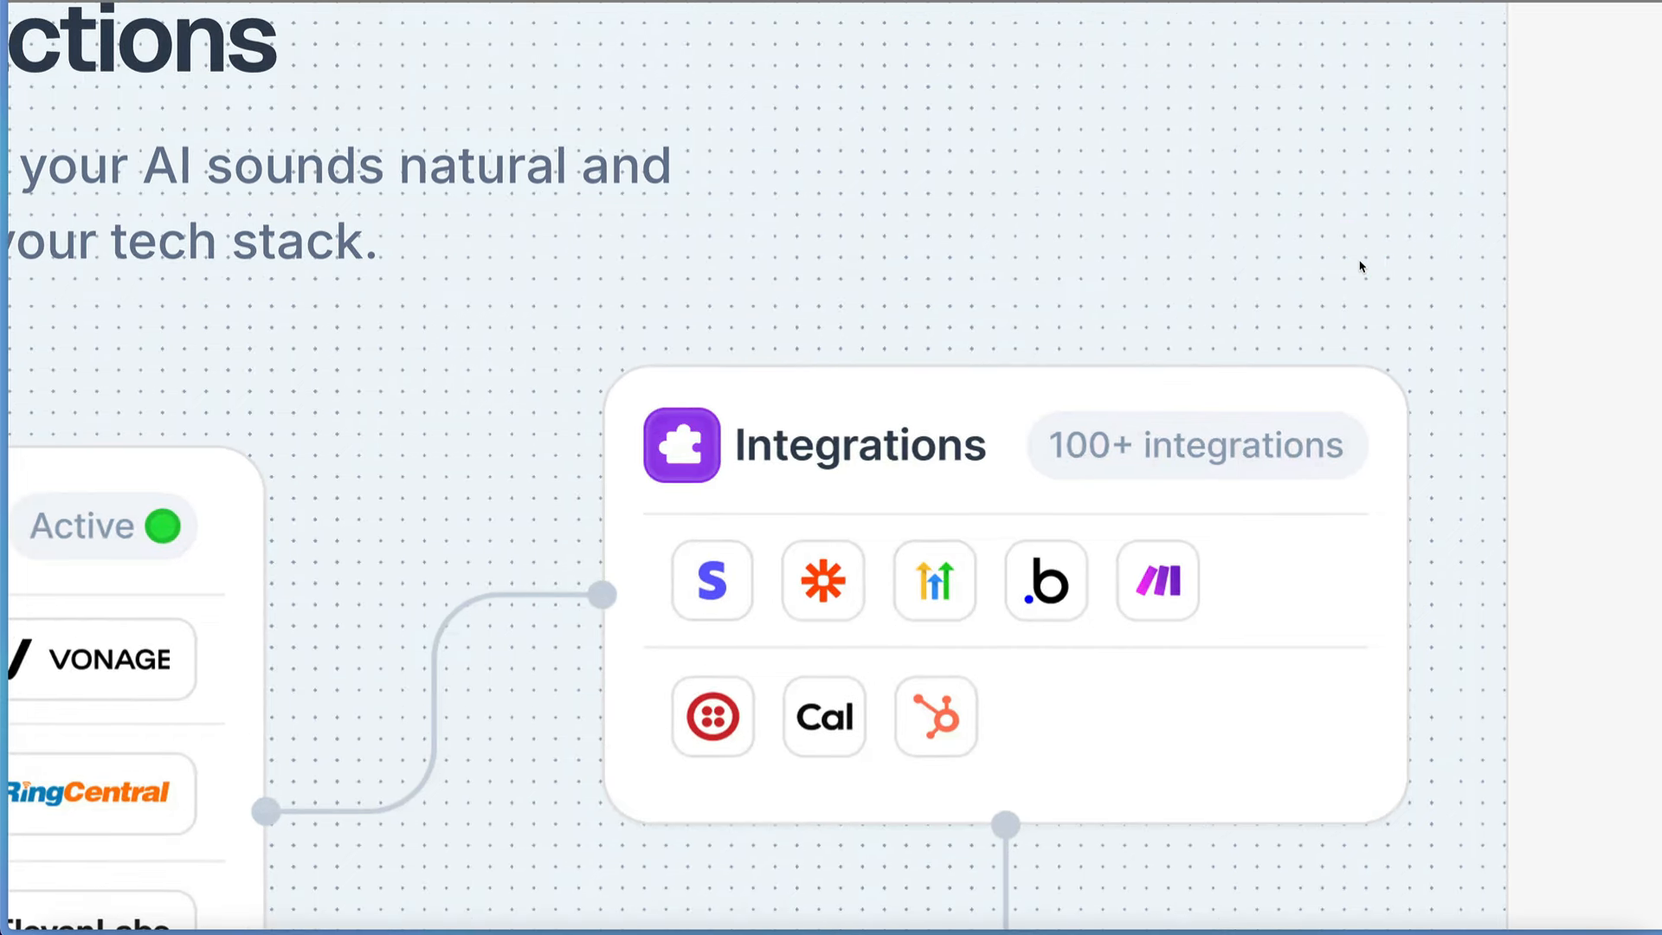
{"action": "left_click", "coordinate": [1328, 312]}
{"action": "left_click", "coordinate": [1212, 457]}
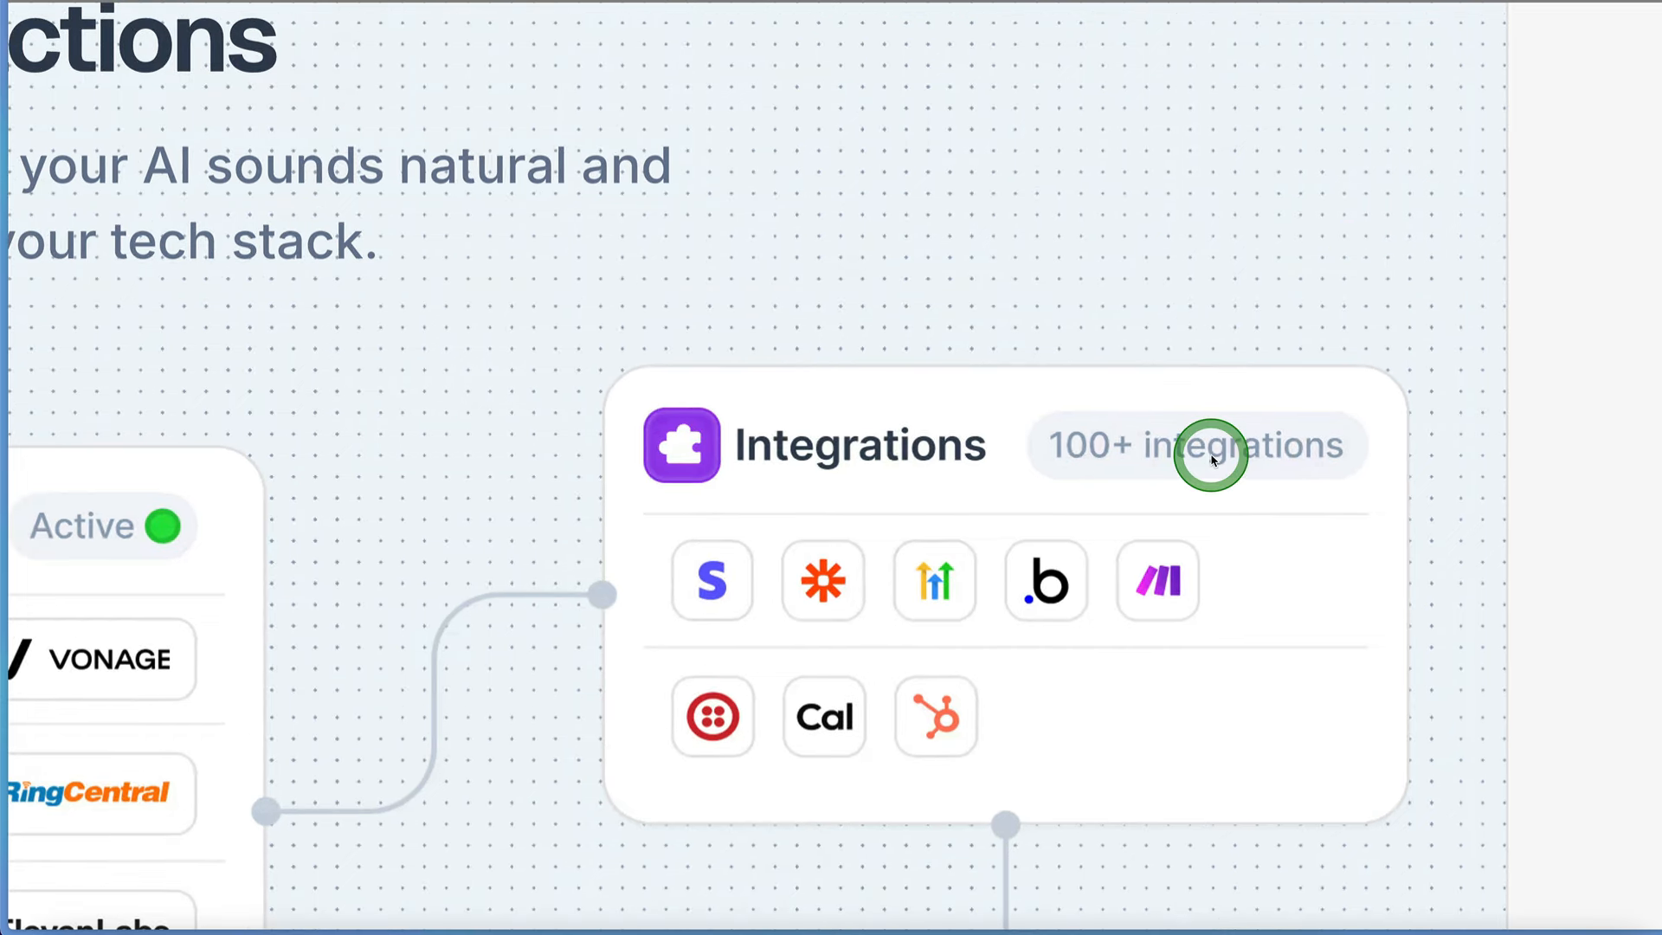
{"action": "scroll", "coordinate": [1212, 457], "scroll_direction": "down", "scroll_amount": 4}
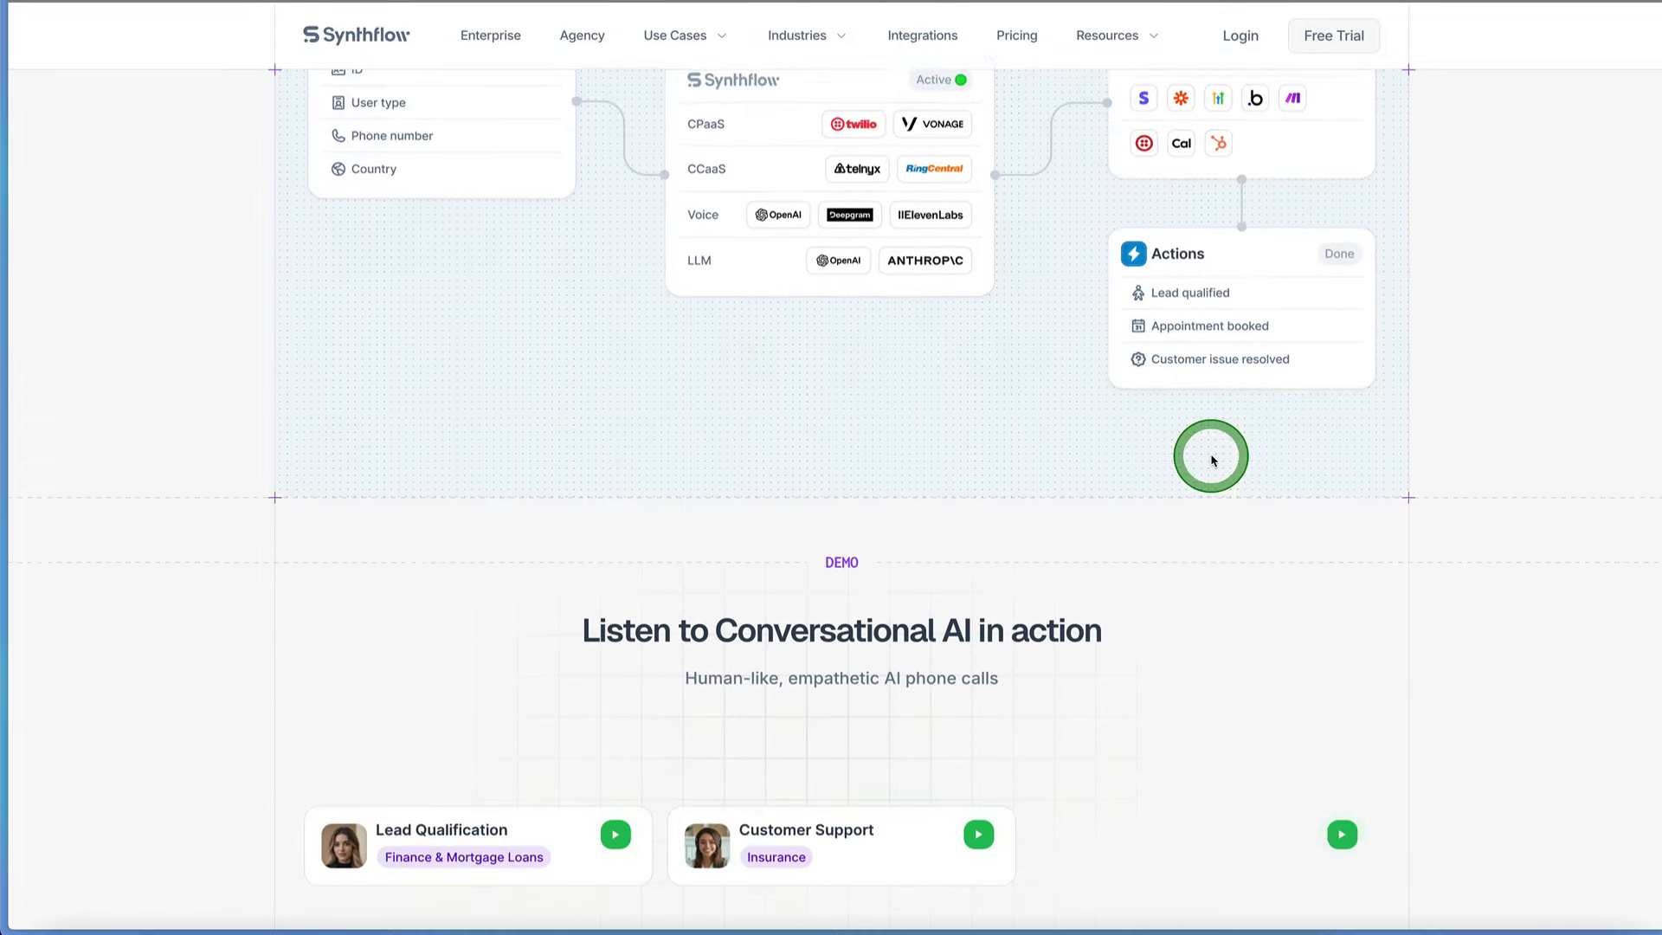
{"action": "scroll", "coordinate": [1212, 458], "scroll_direction": "down", "scroll_amount": 5}
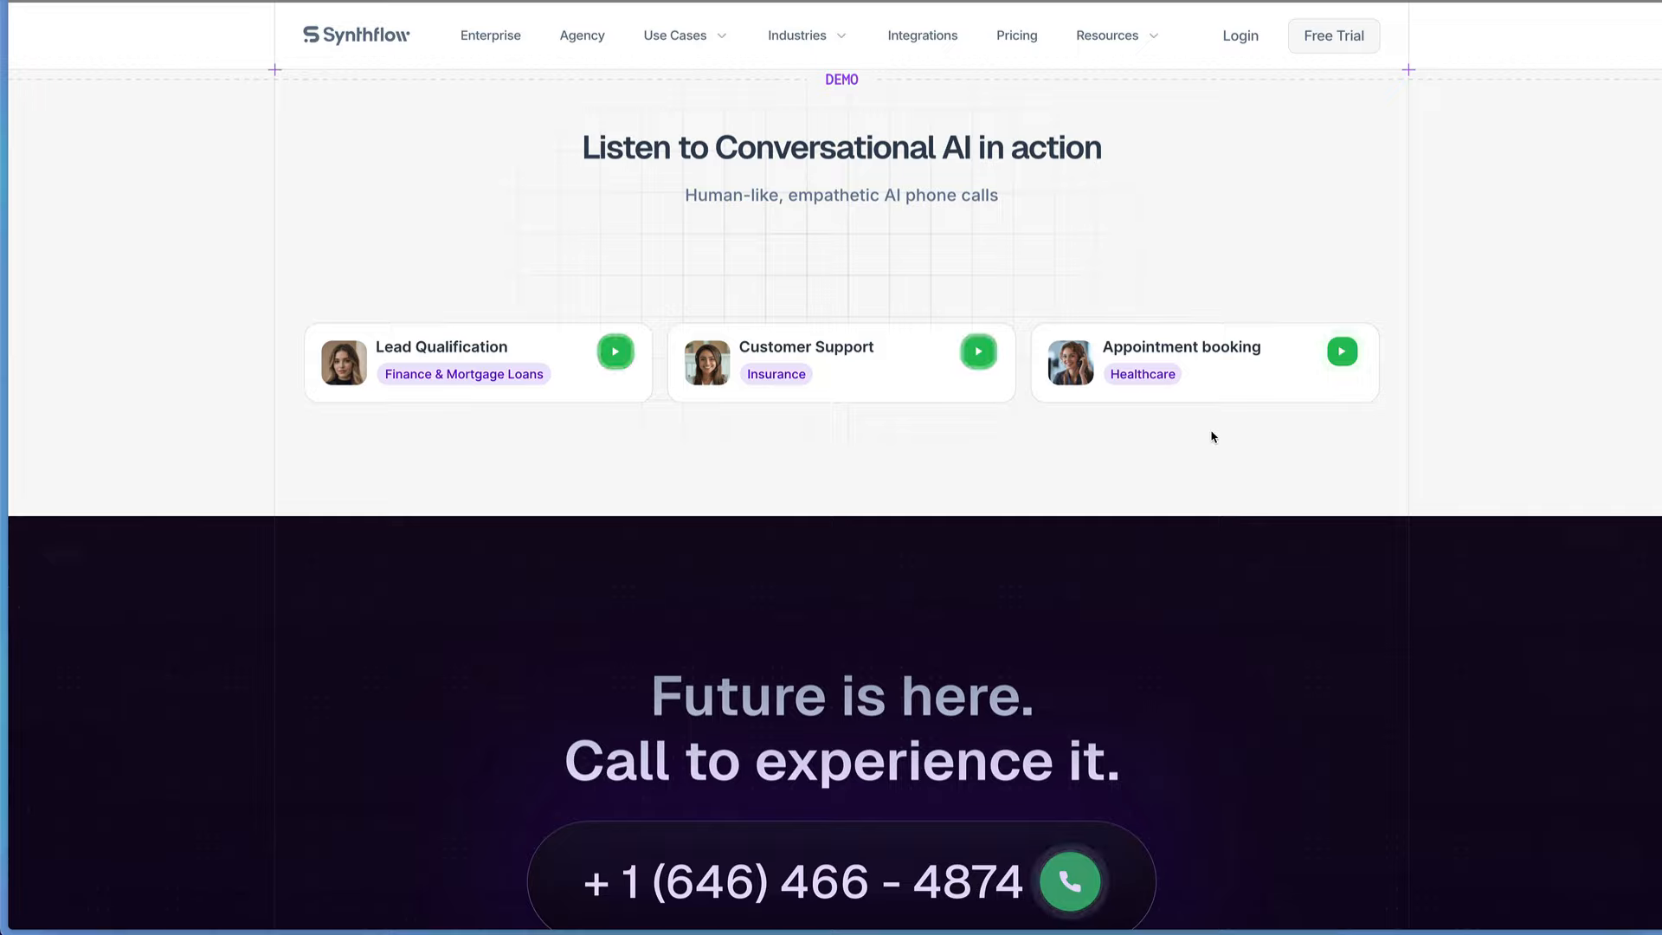
Step: Open the free trial's account creation form and enter the account email address
{"action": "scroll", "coordinate": [1212, 436], "scroll_direction": "up", "scroll_amount": 12}
{"action": "scroll", "coordinate": [1212, 436], "scroll_direction": "up", "scroll_amount": 12}
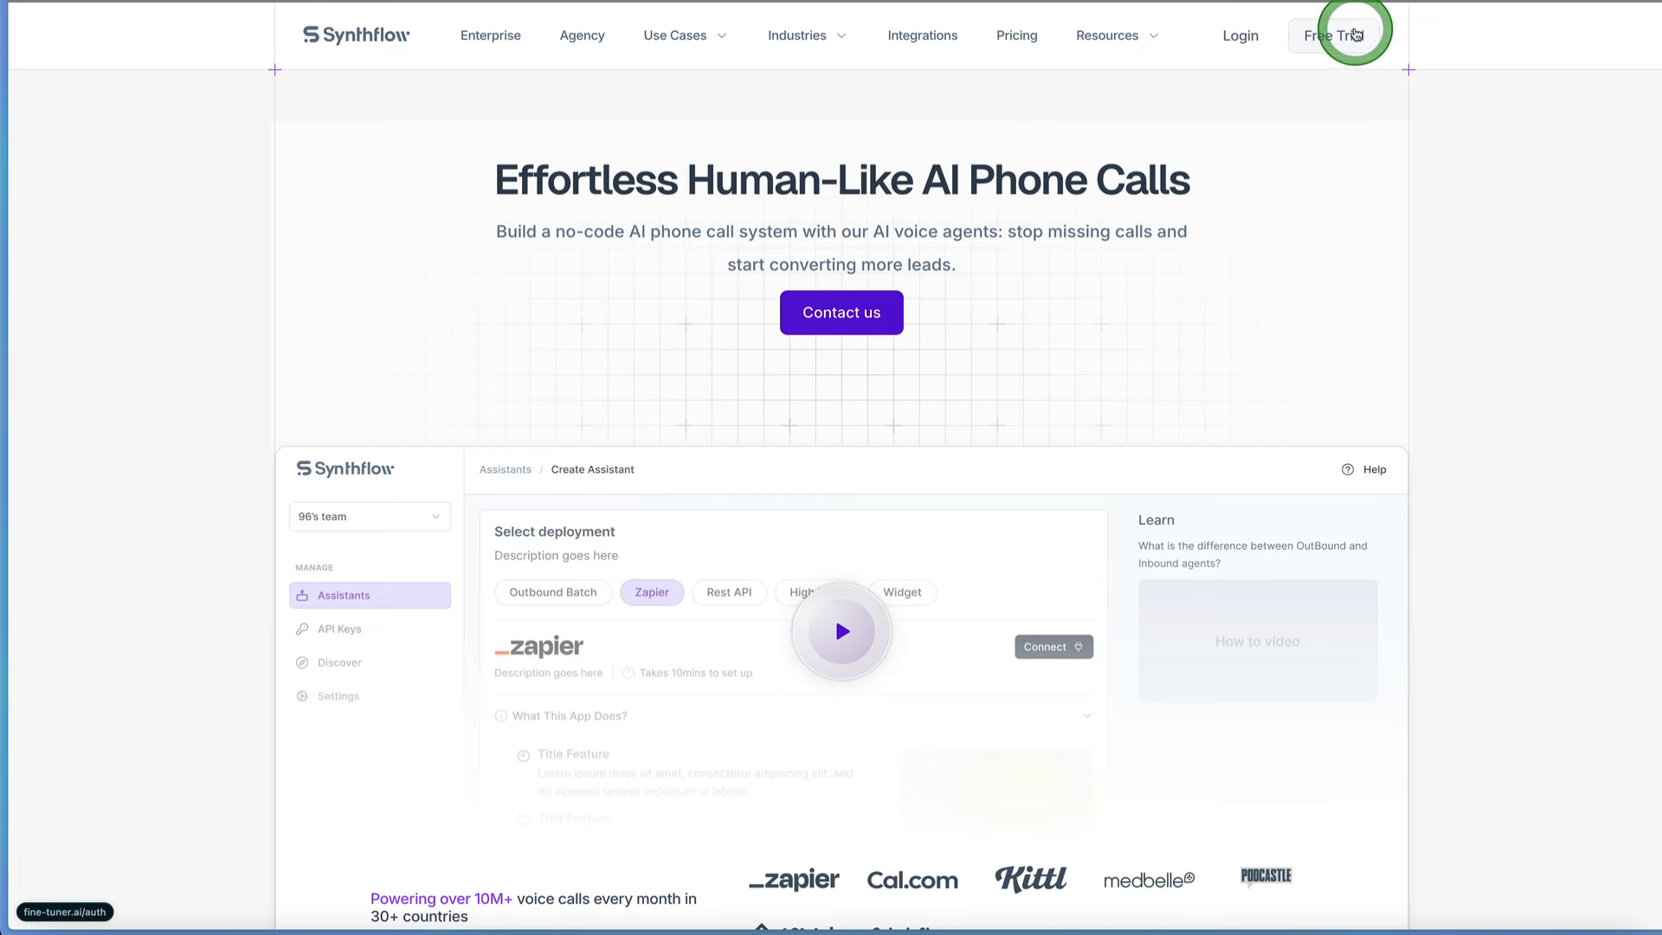
{"action": "left_click", "coordinate": [1342, 85]}
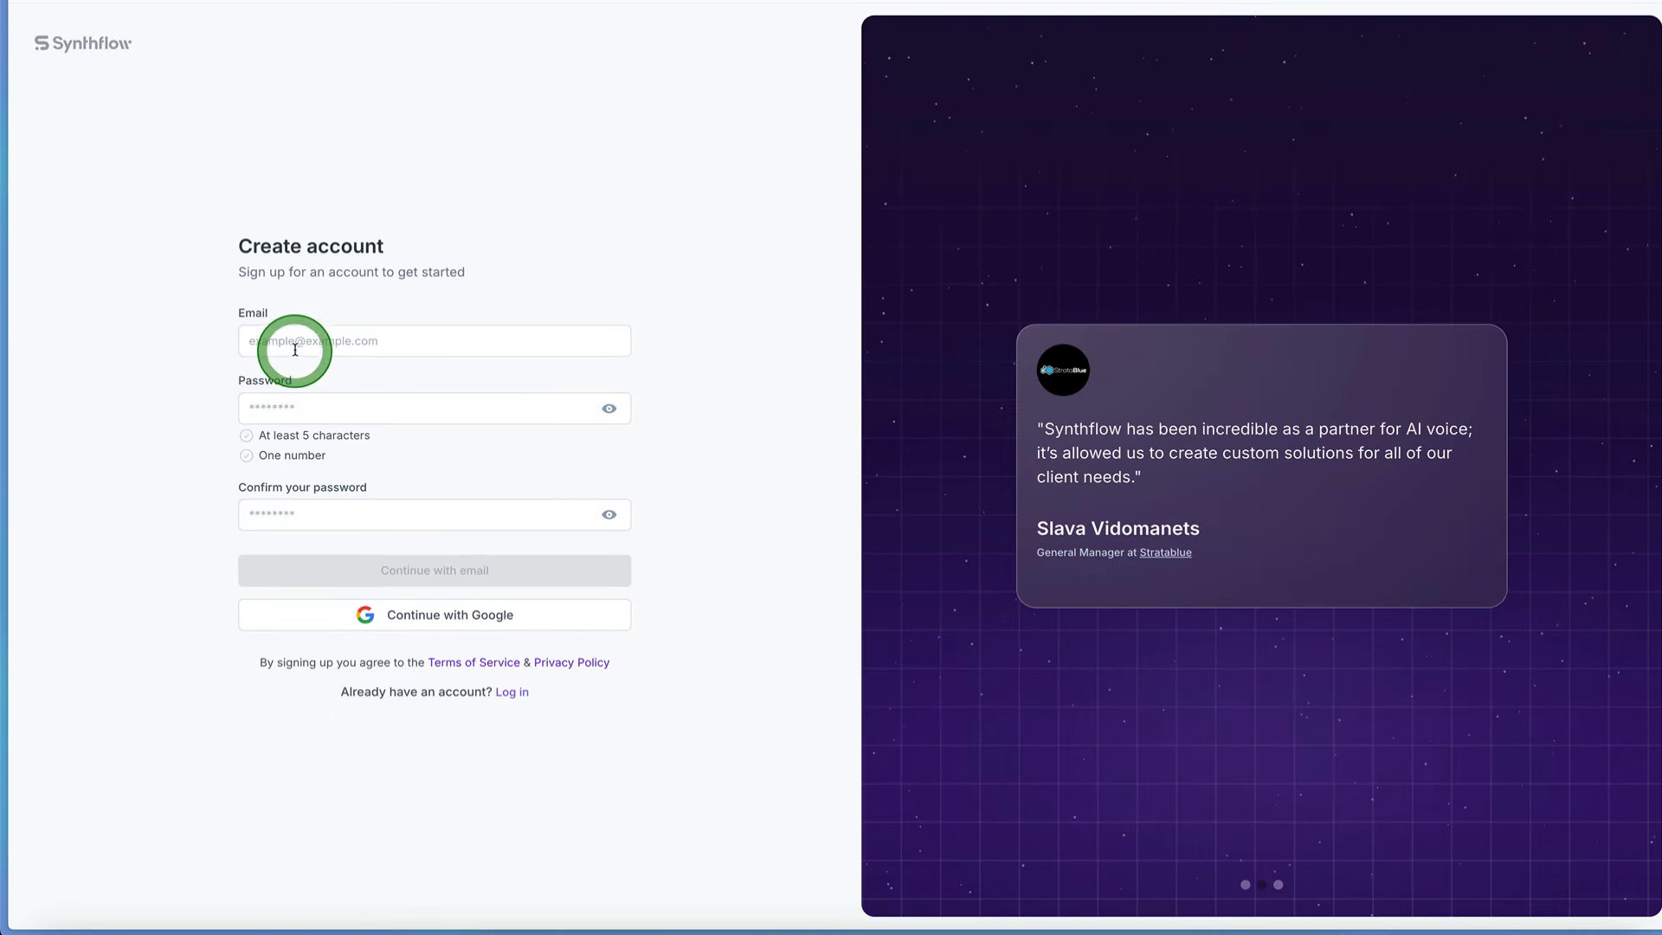
{"action": "left_click", "coordinate": [295, 343]}
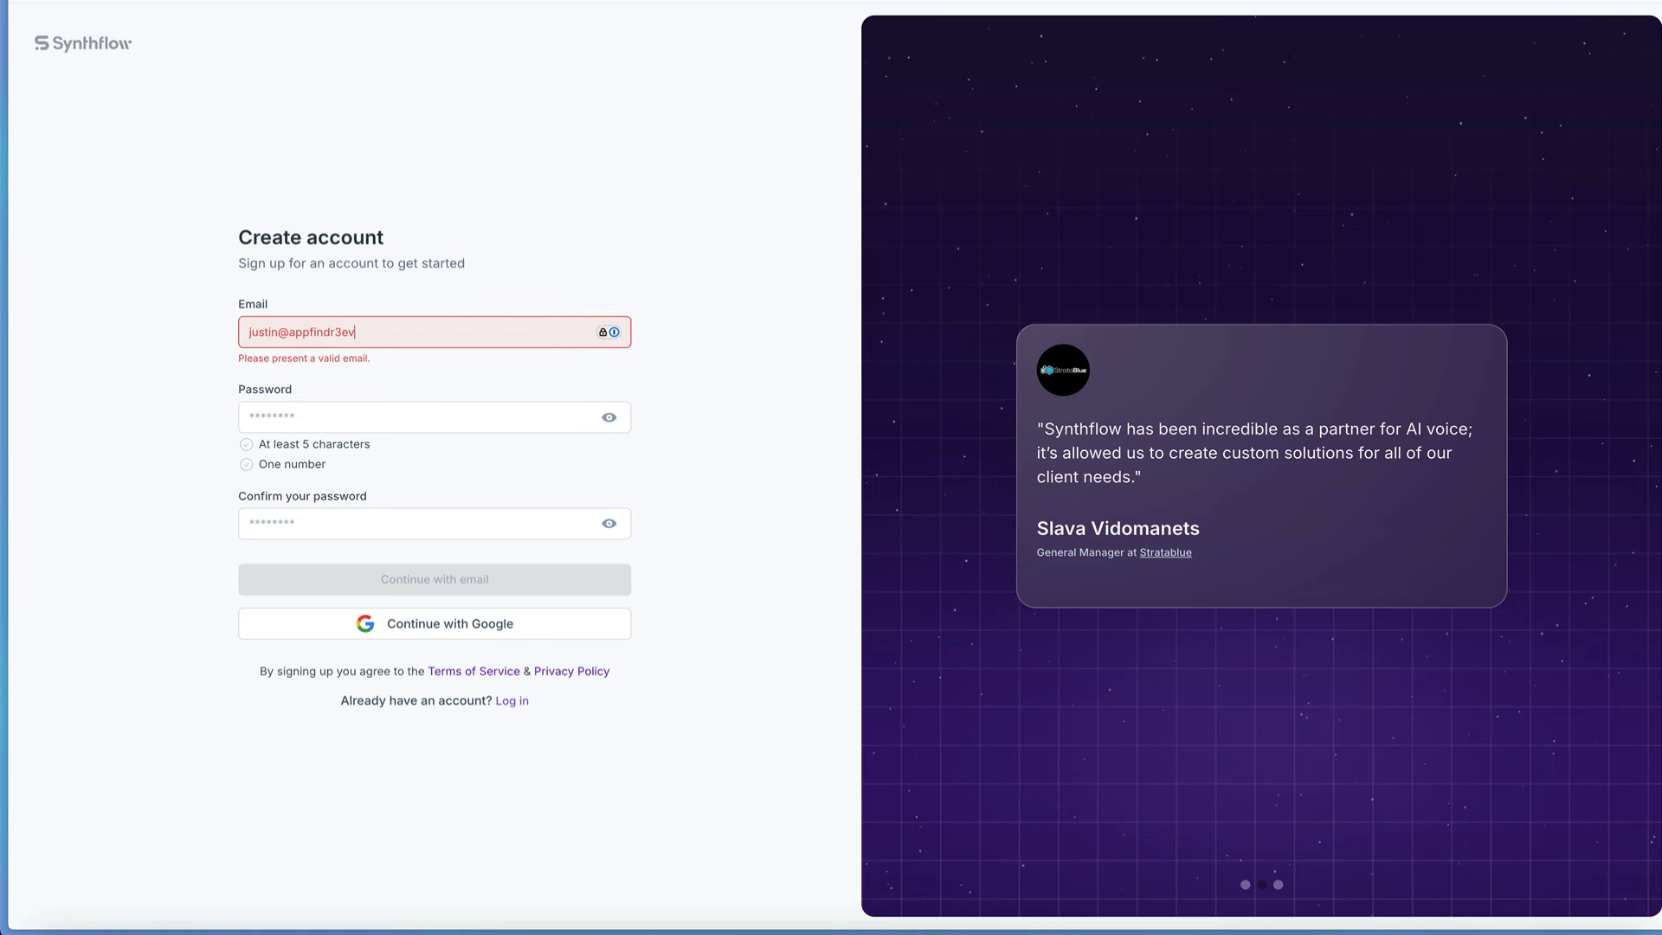
{"action": "key", "text": "Tab"}
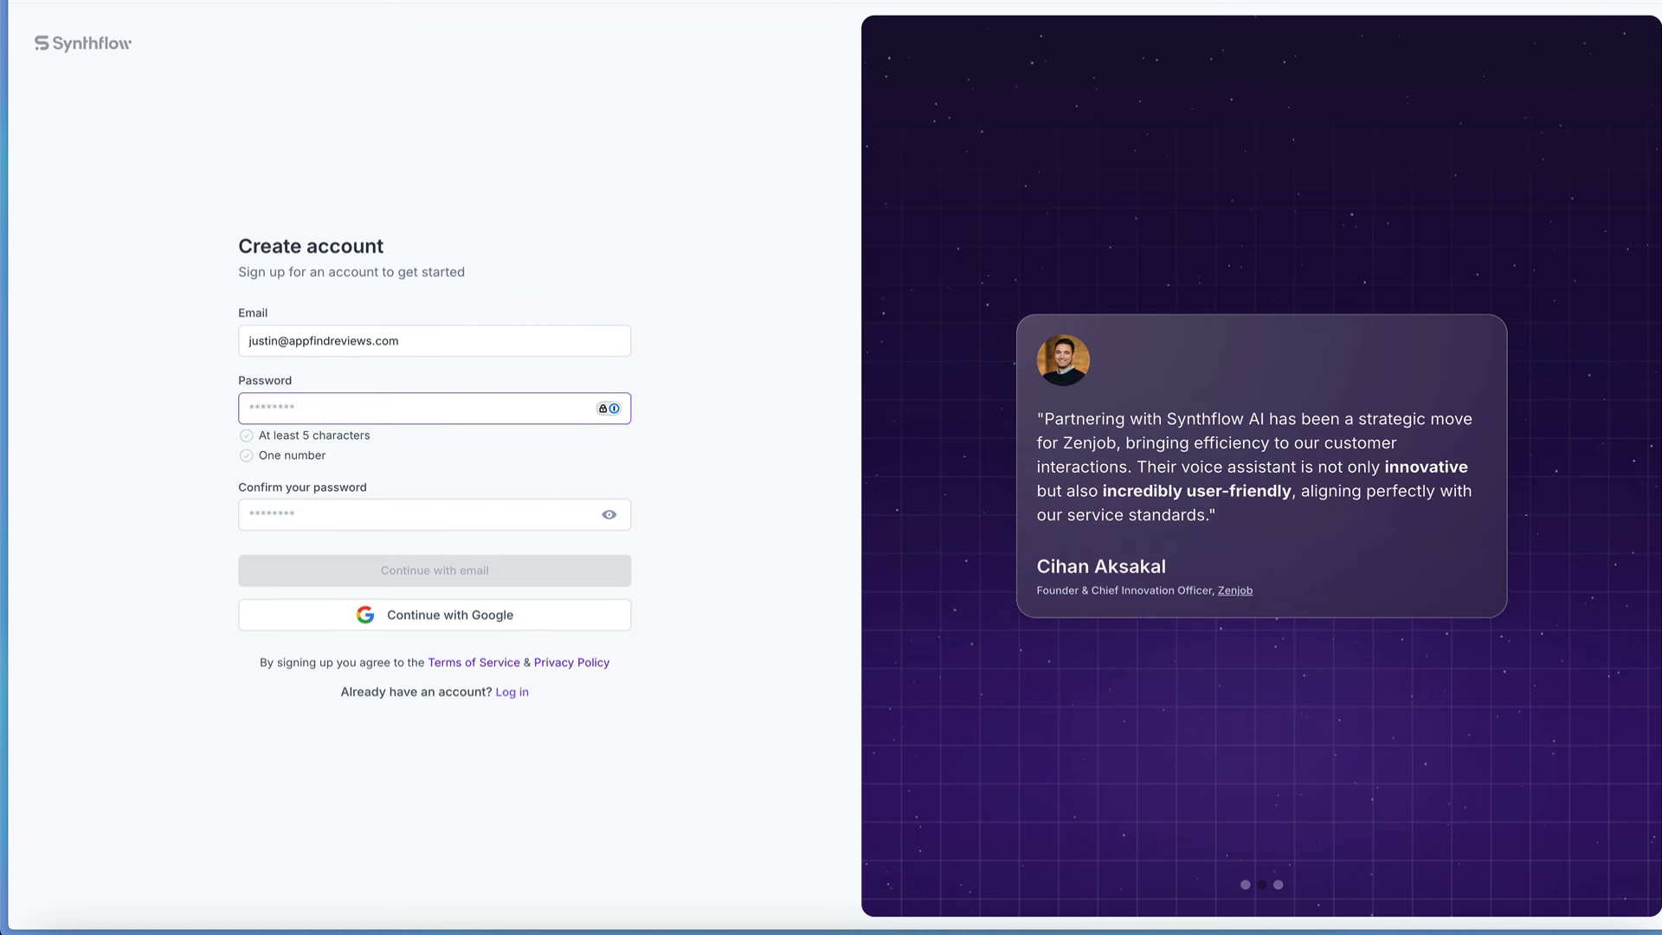
Step: Enter and confirm the account password, and submit the sign-up form with the email option
{"action": "type", "text": "••••"}
{"action": "key", "text": "BackSpace"}
{"action": "key", "text": "BackSpace"}
{"action": "key", "text": "BackSpace"}
{"action": "key", "text": "BackSpace"}
{"action": "type", "text": "•••••••"}
{"action": "key", "text": "Tab"}
{"action": "type", "text": "••••••••"}
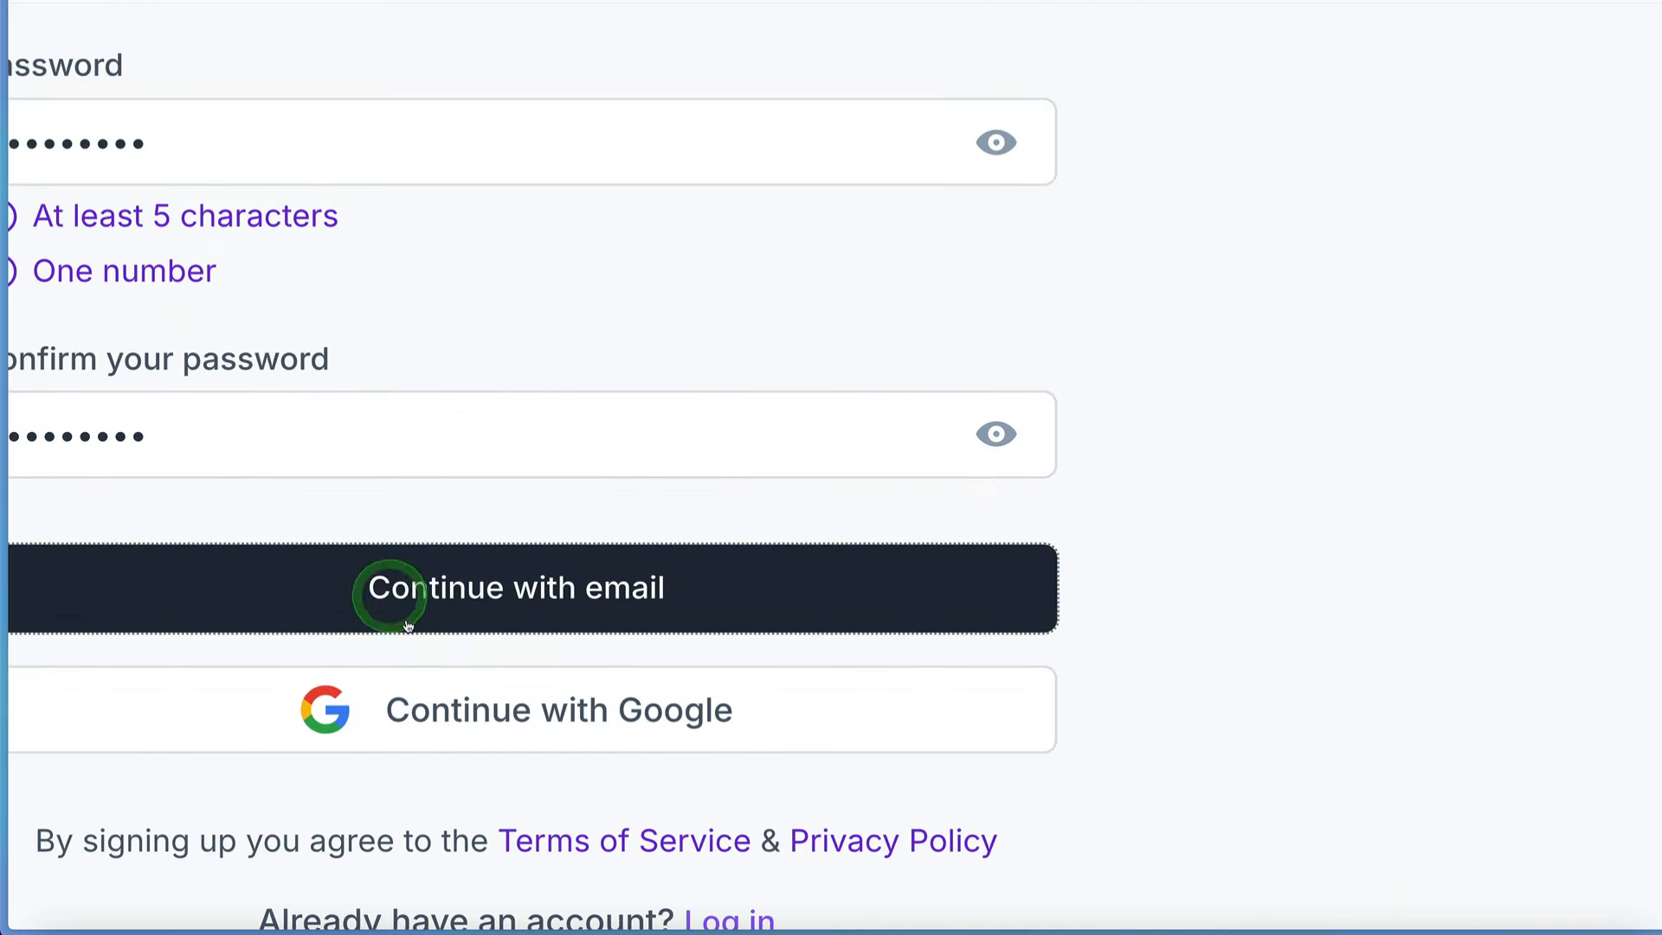
{"action": "left_click", "coordinate": [390, 572]}
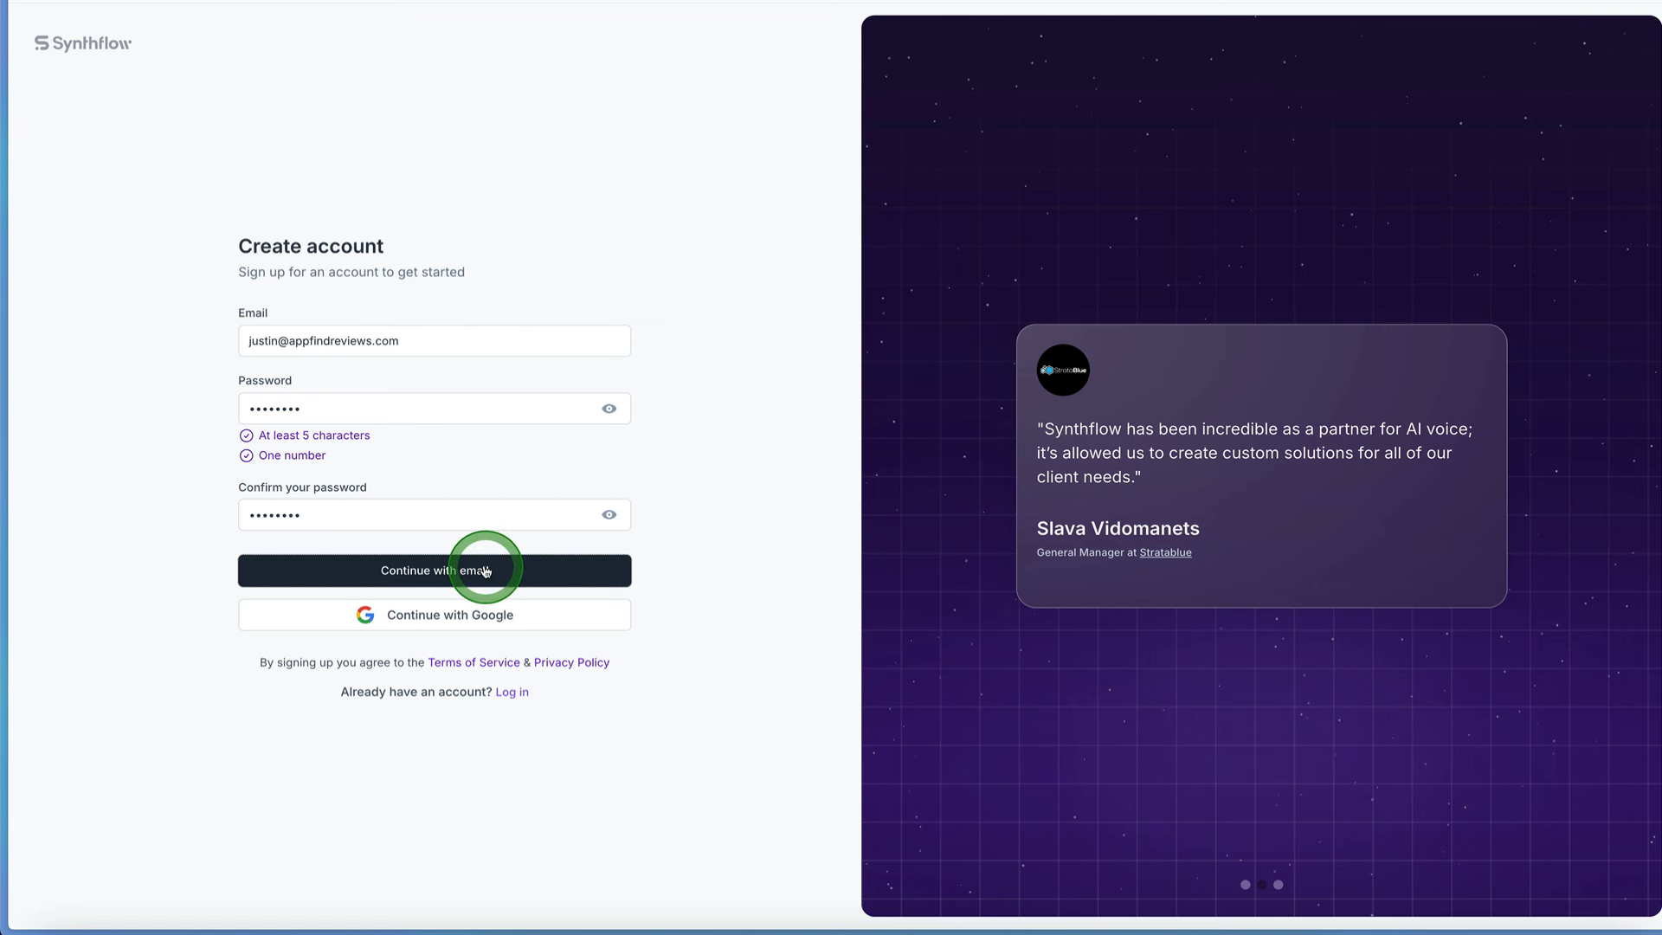
{"action": "left_click", "coordinate": [476, 573]}
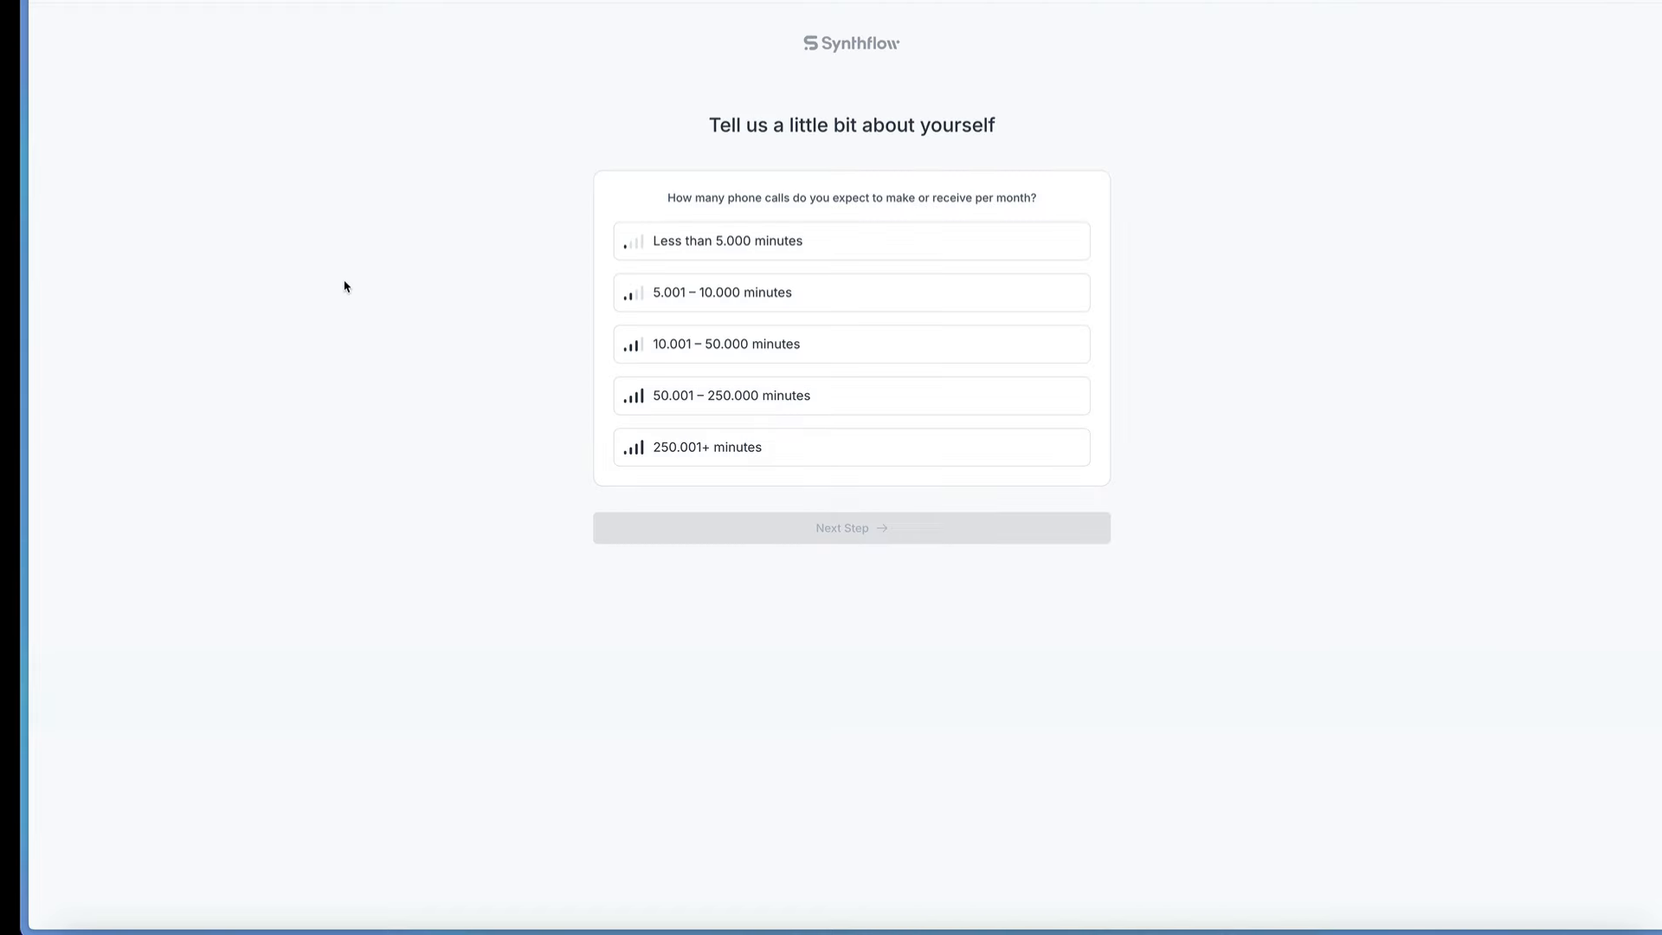
Step: Answer the monthly phone call question with Less than 5.000 minutes and go to the homepage instead of continuing onboarding
{"action": "left_click", "coordinate": [810, 109]}
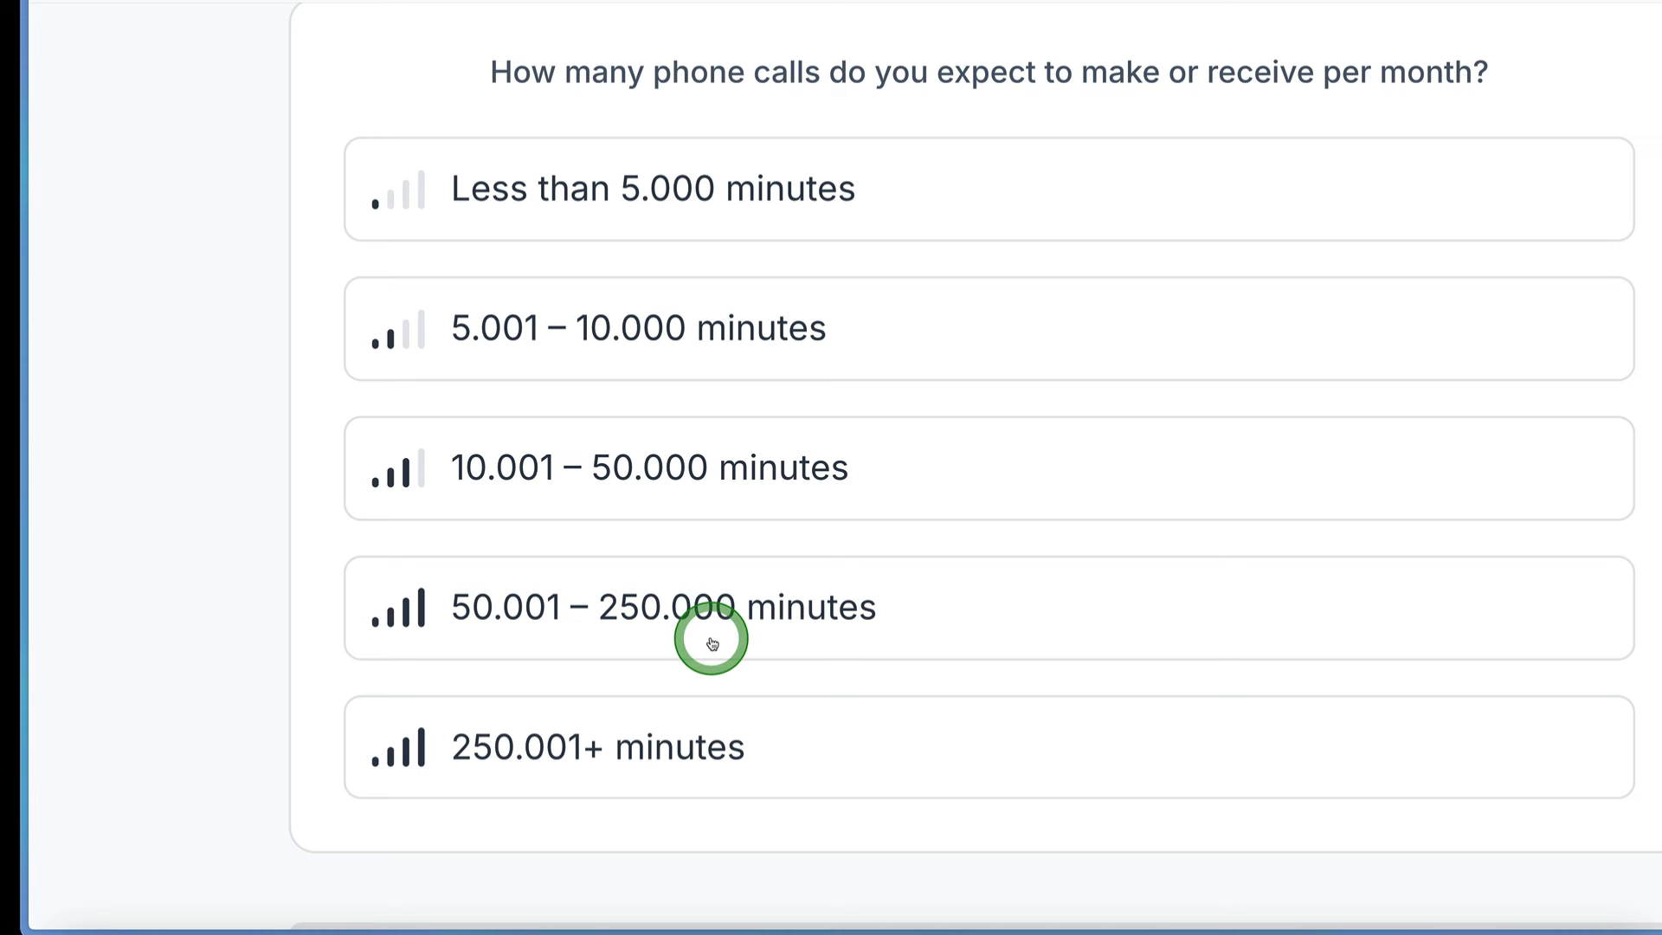
{"action": "left_click", "coordinate": [658, 231]}
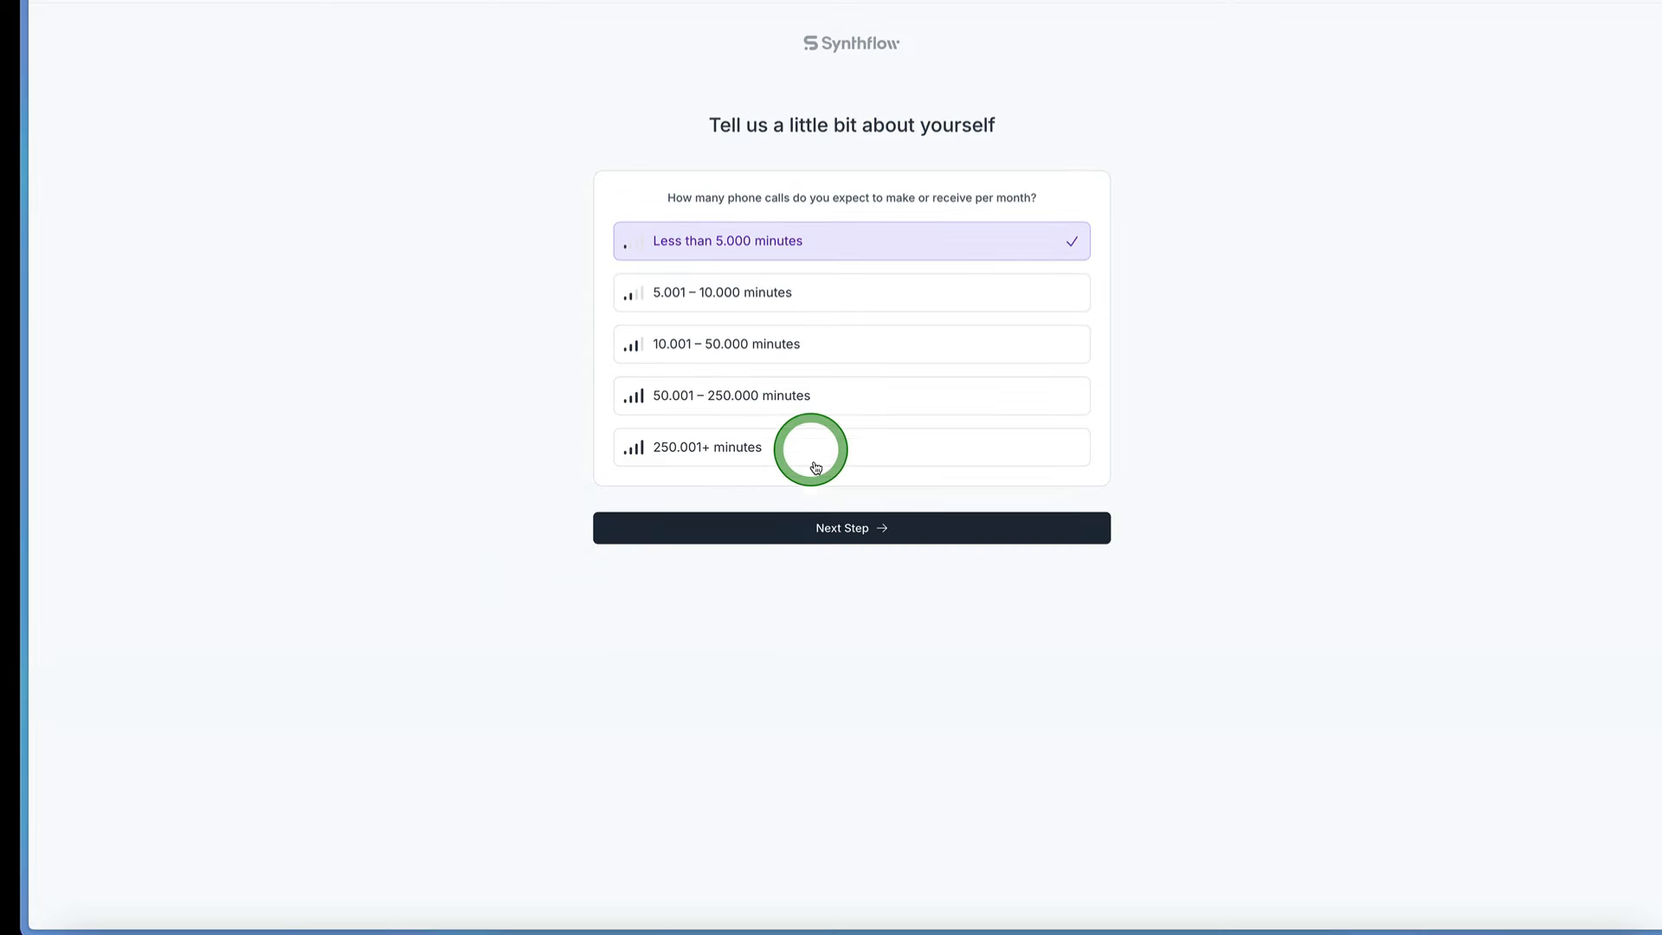
{"action": "left_click", "coordinate": [841, 529]}
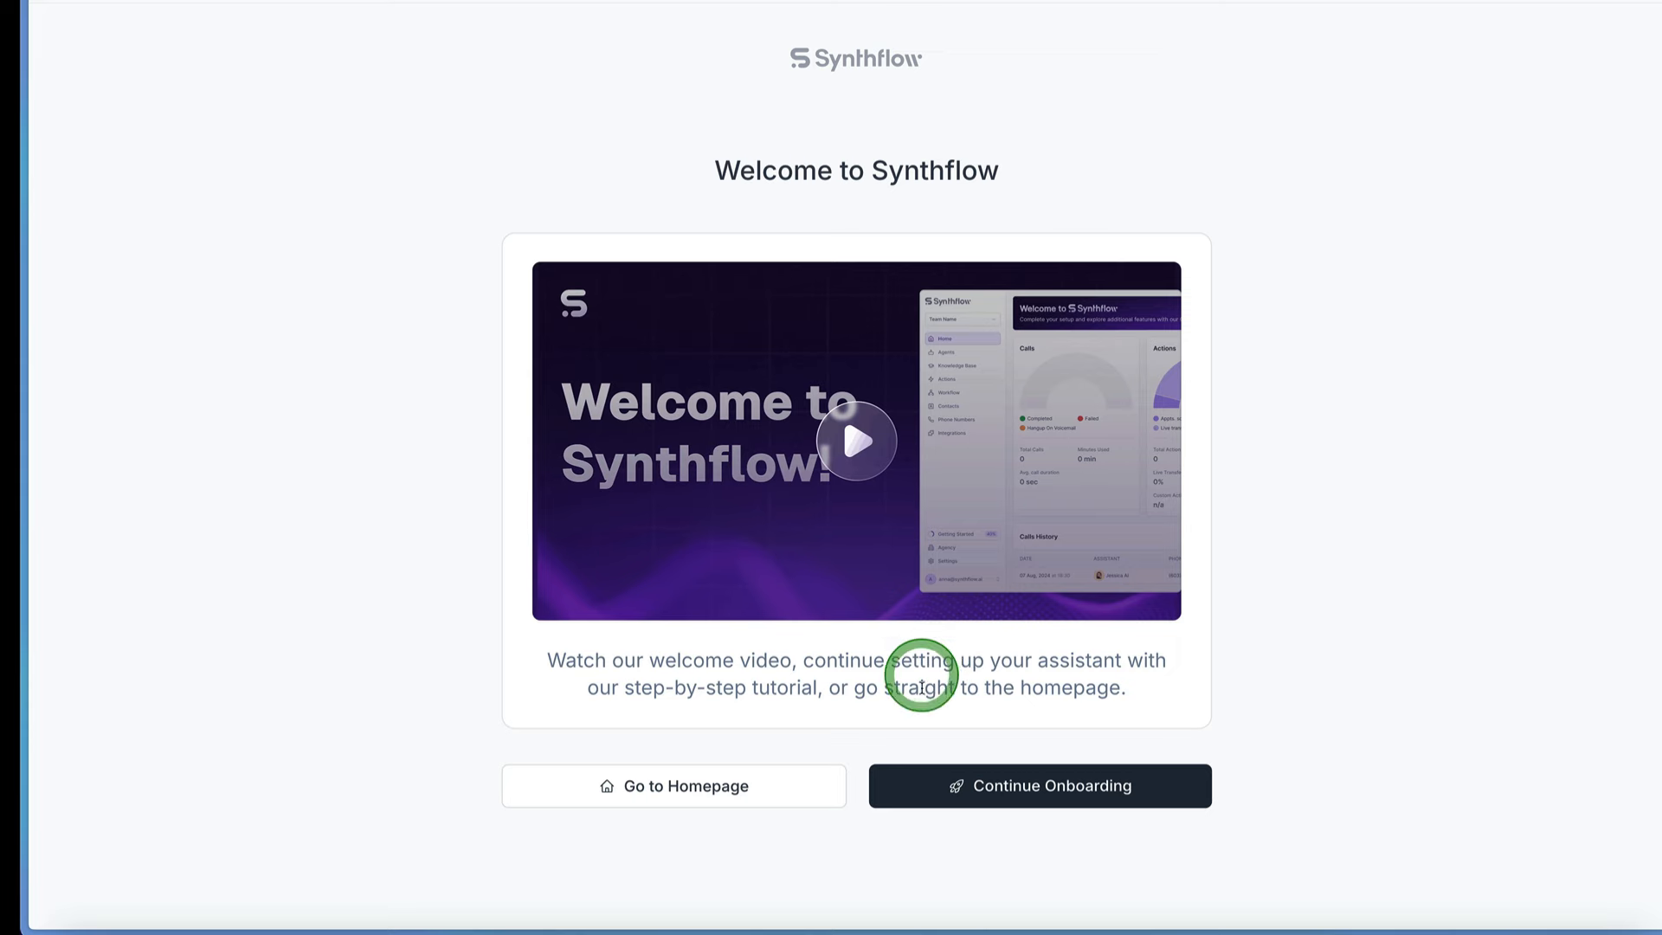
{"action": "left_click", "coordinate": [706, 785]}
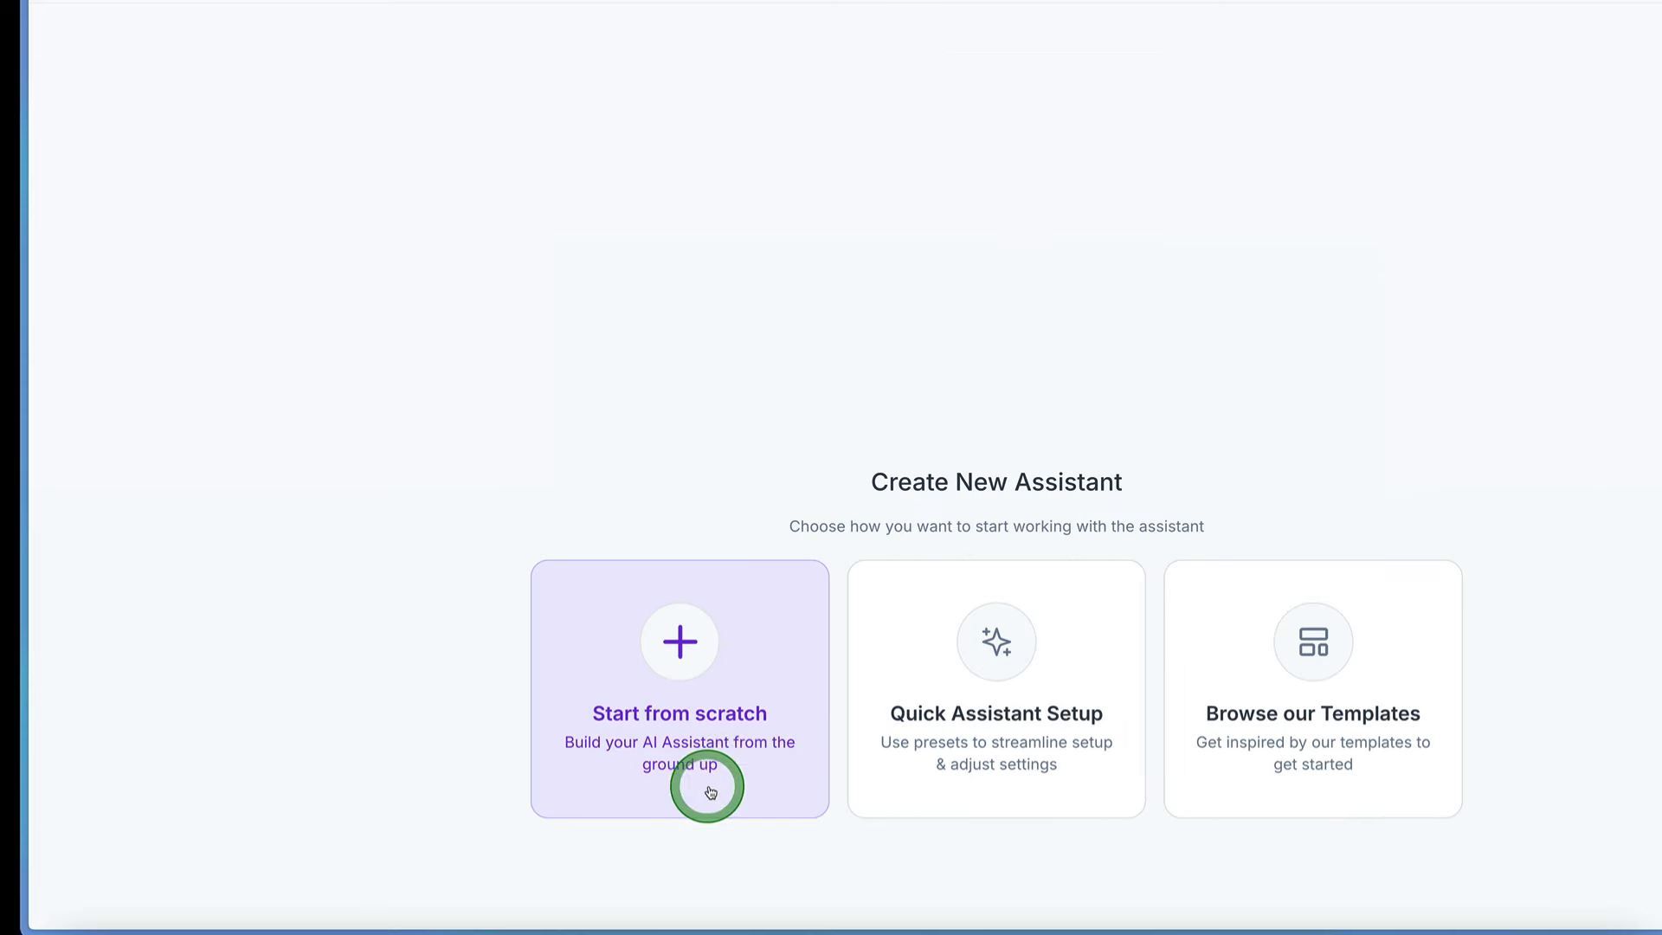
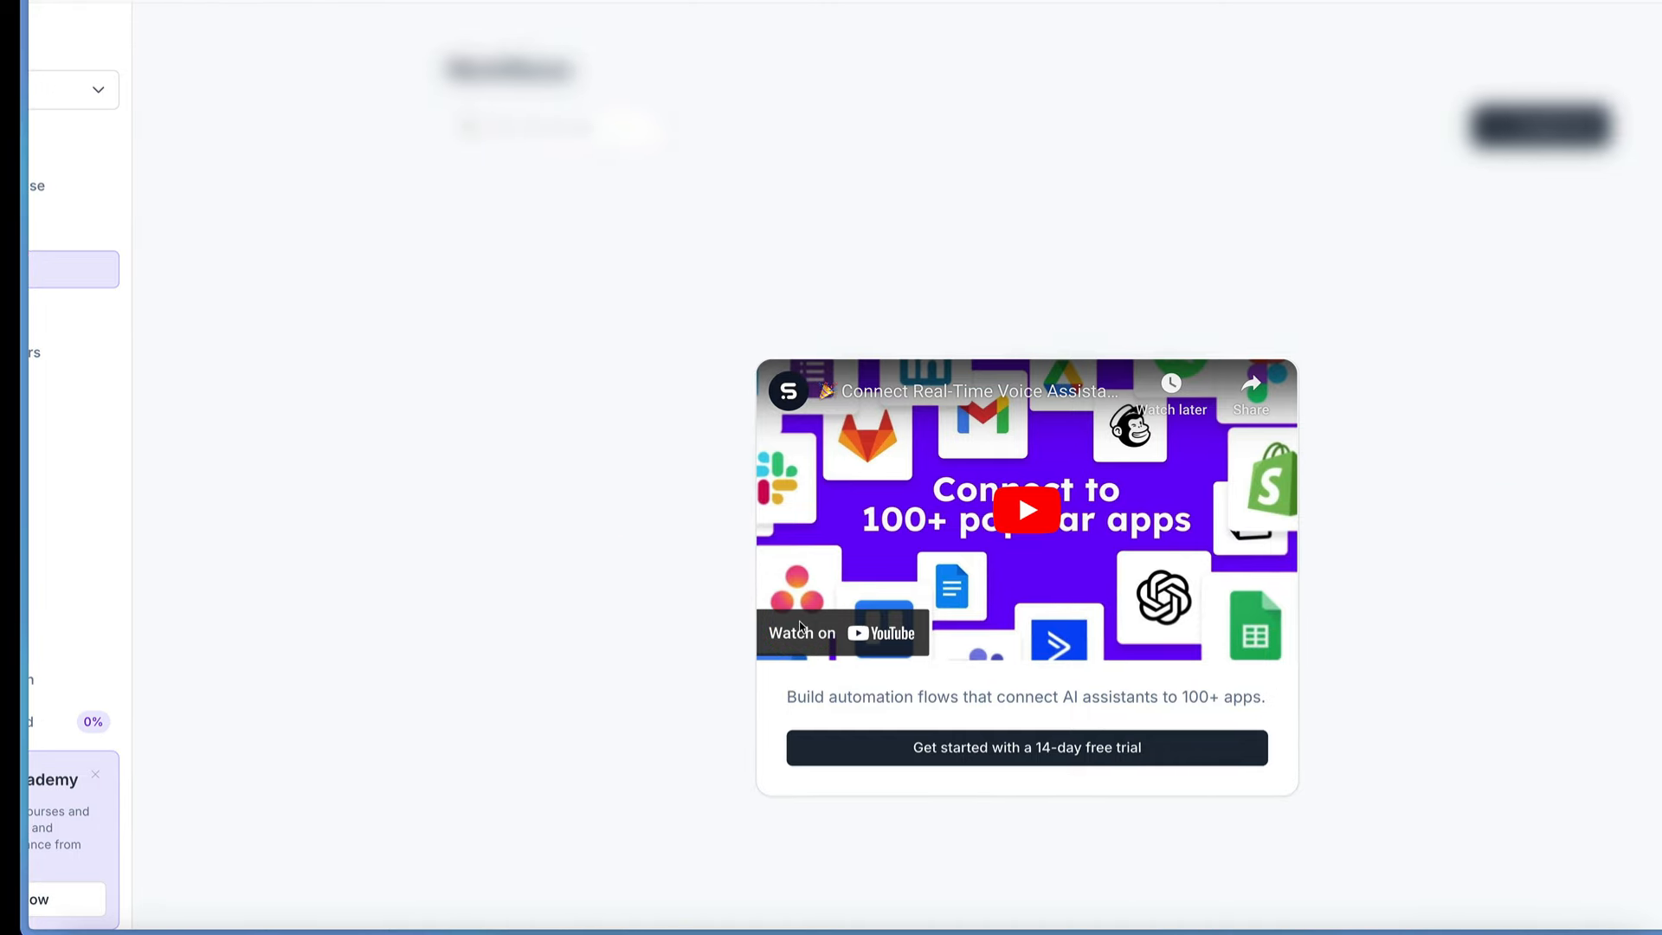
Step: Open the workspace's Contacts page and look over its options for creating and importing contacts
{"action": "scroll", "coordinate": [702, 542], "scroll_direction": "left", "scroll_amount": 2}
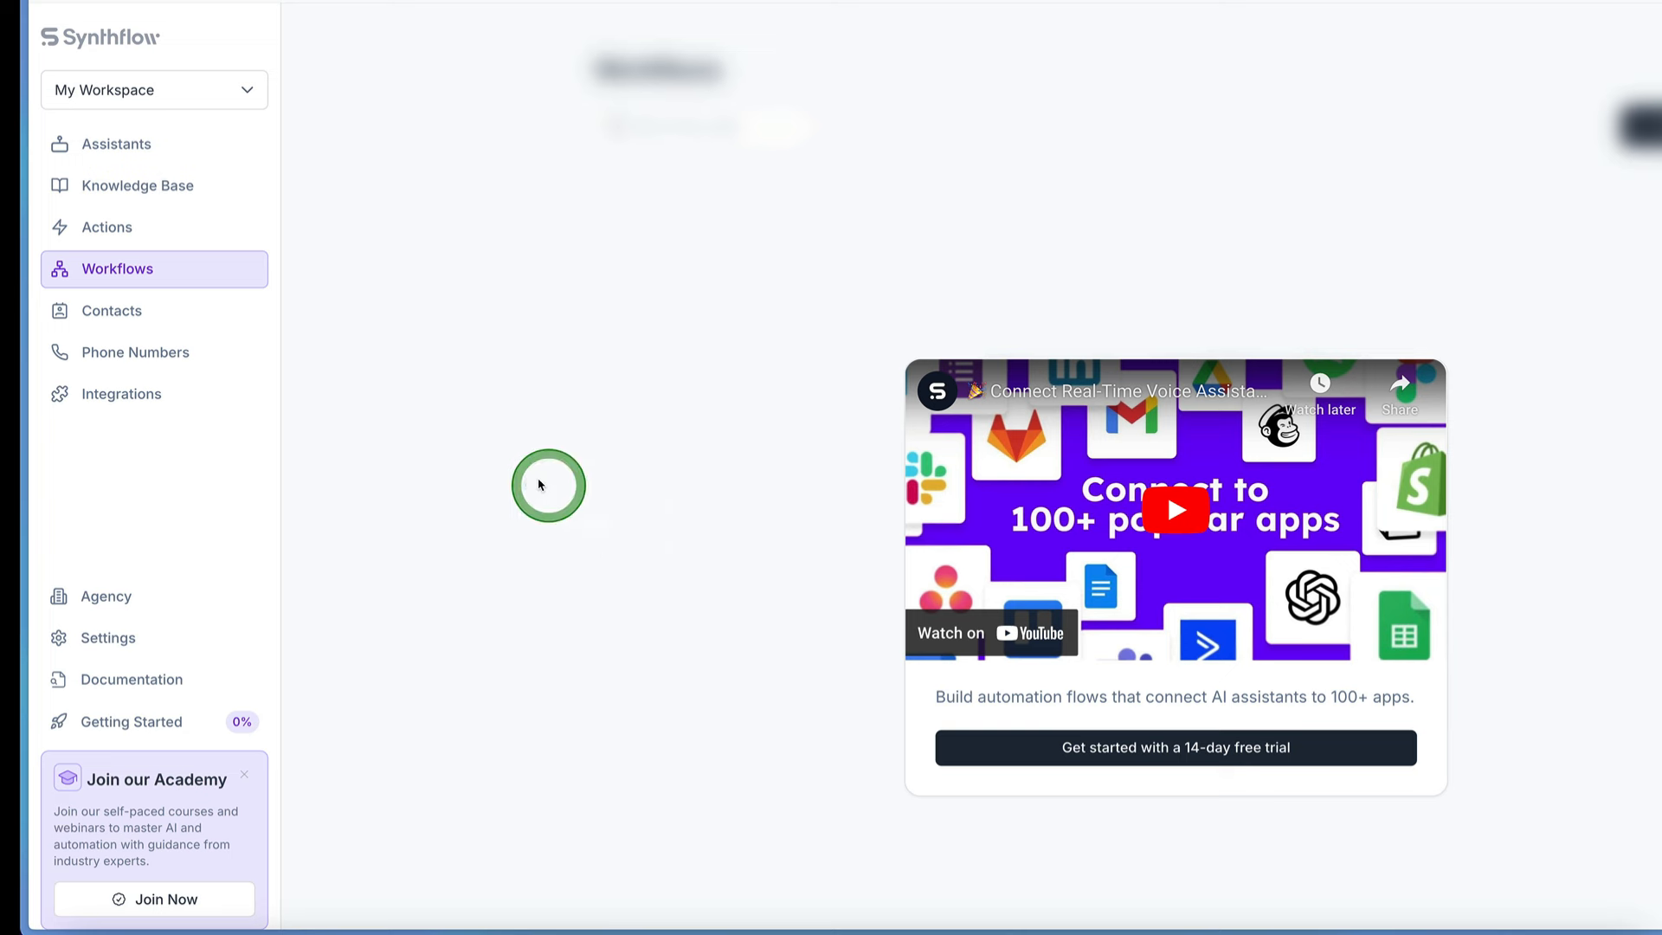
{"action": "left_click", "coordinate": [126, 305]}
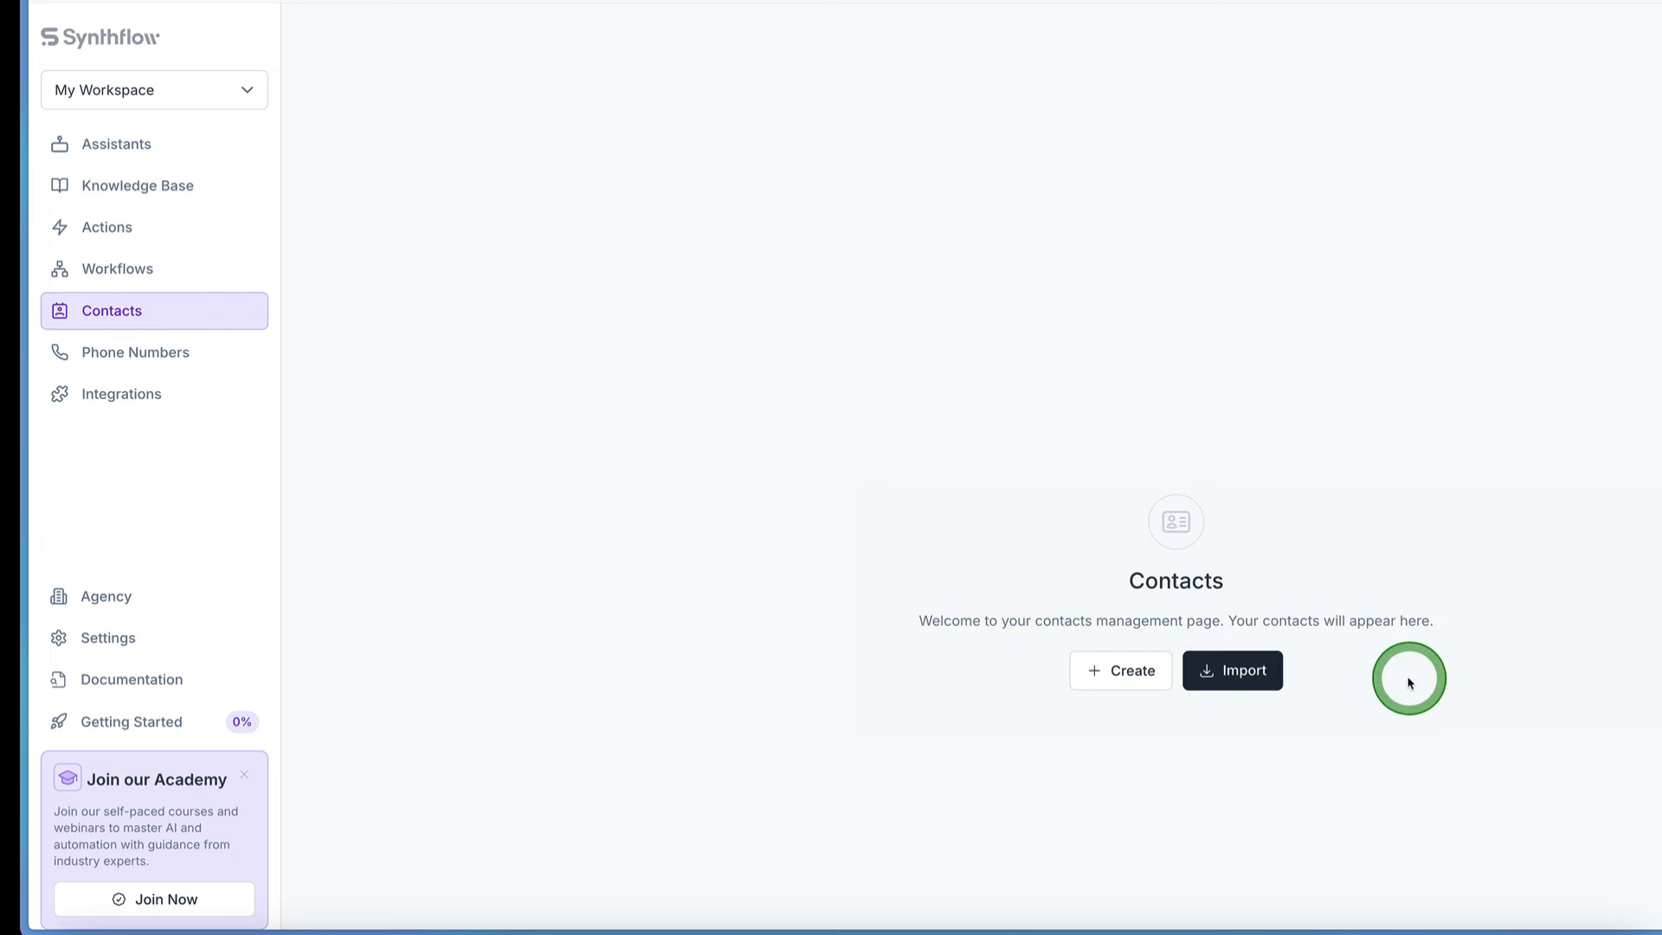
{"action": "scroll", "coordinate": [1394, 663], "scroll_direction": "right", "scroll_amount": 5}
{"action": "scroll", "coordinate": [1394, 663], "scroll_direction": "left", "scroll_amount": 2}
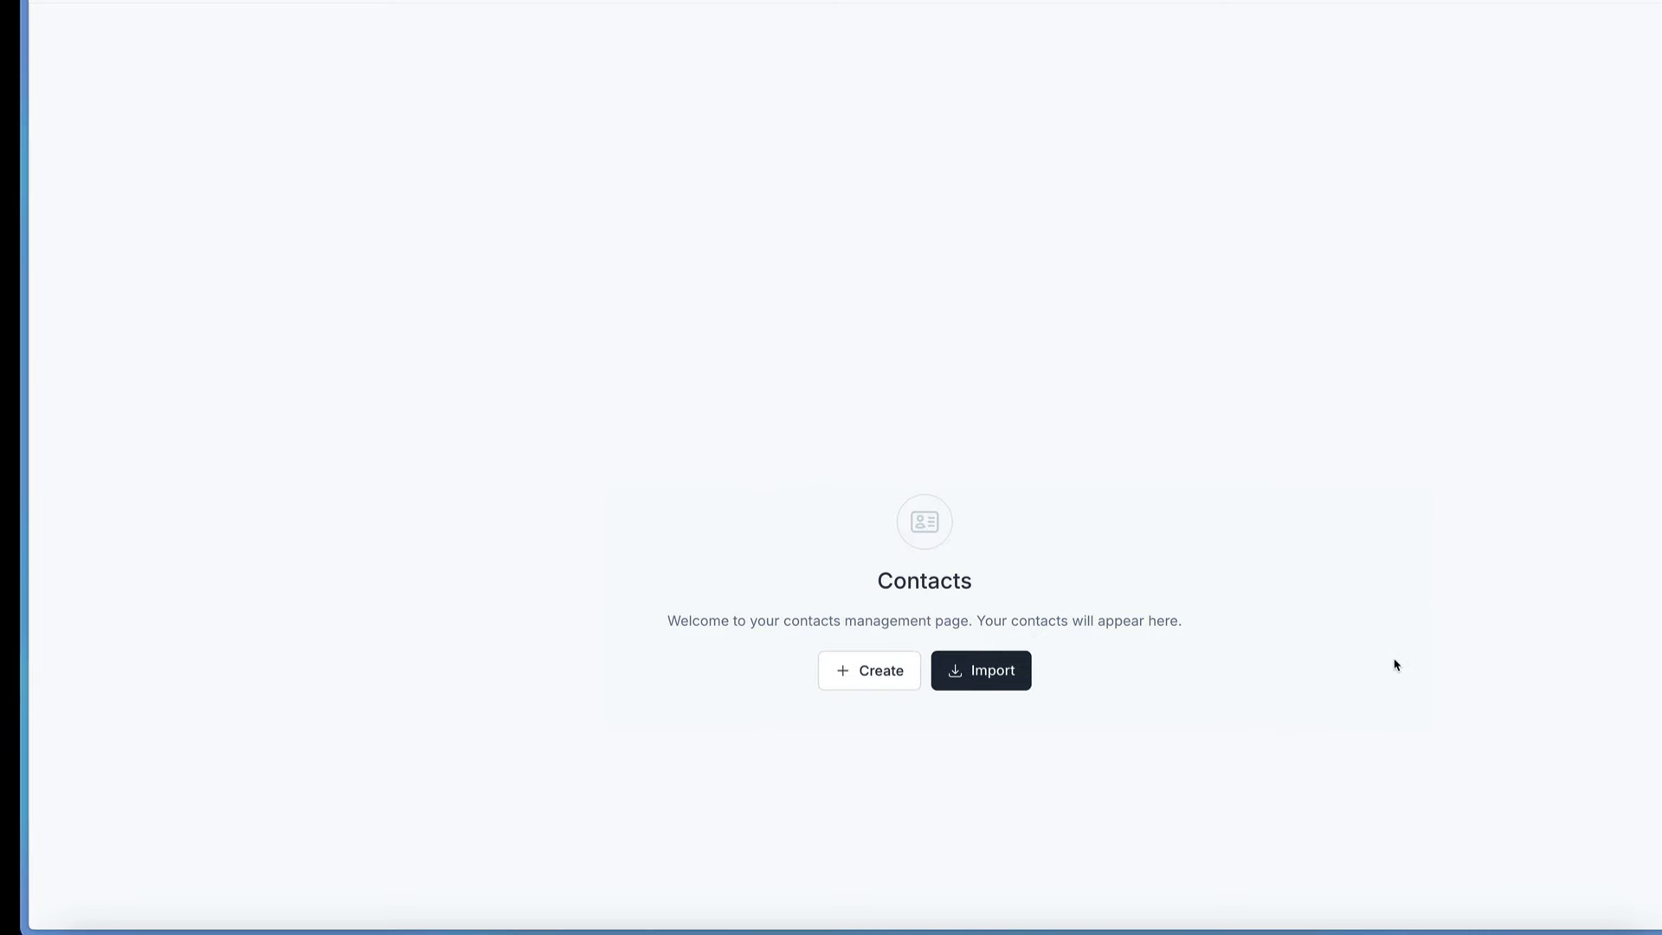
{"action": "scroll", "coordinate": [878, 672], "scroll_direction": "left", "scroll_amount": 3}
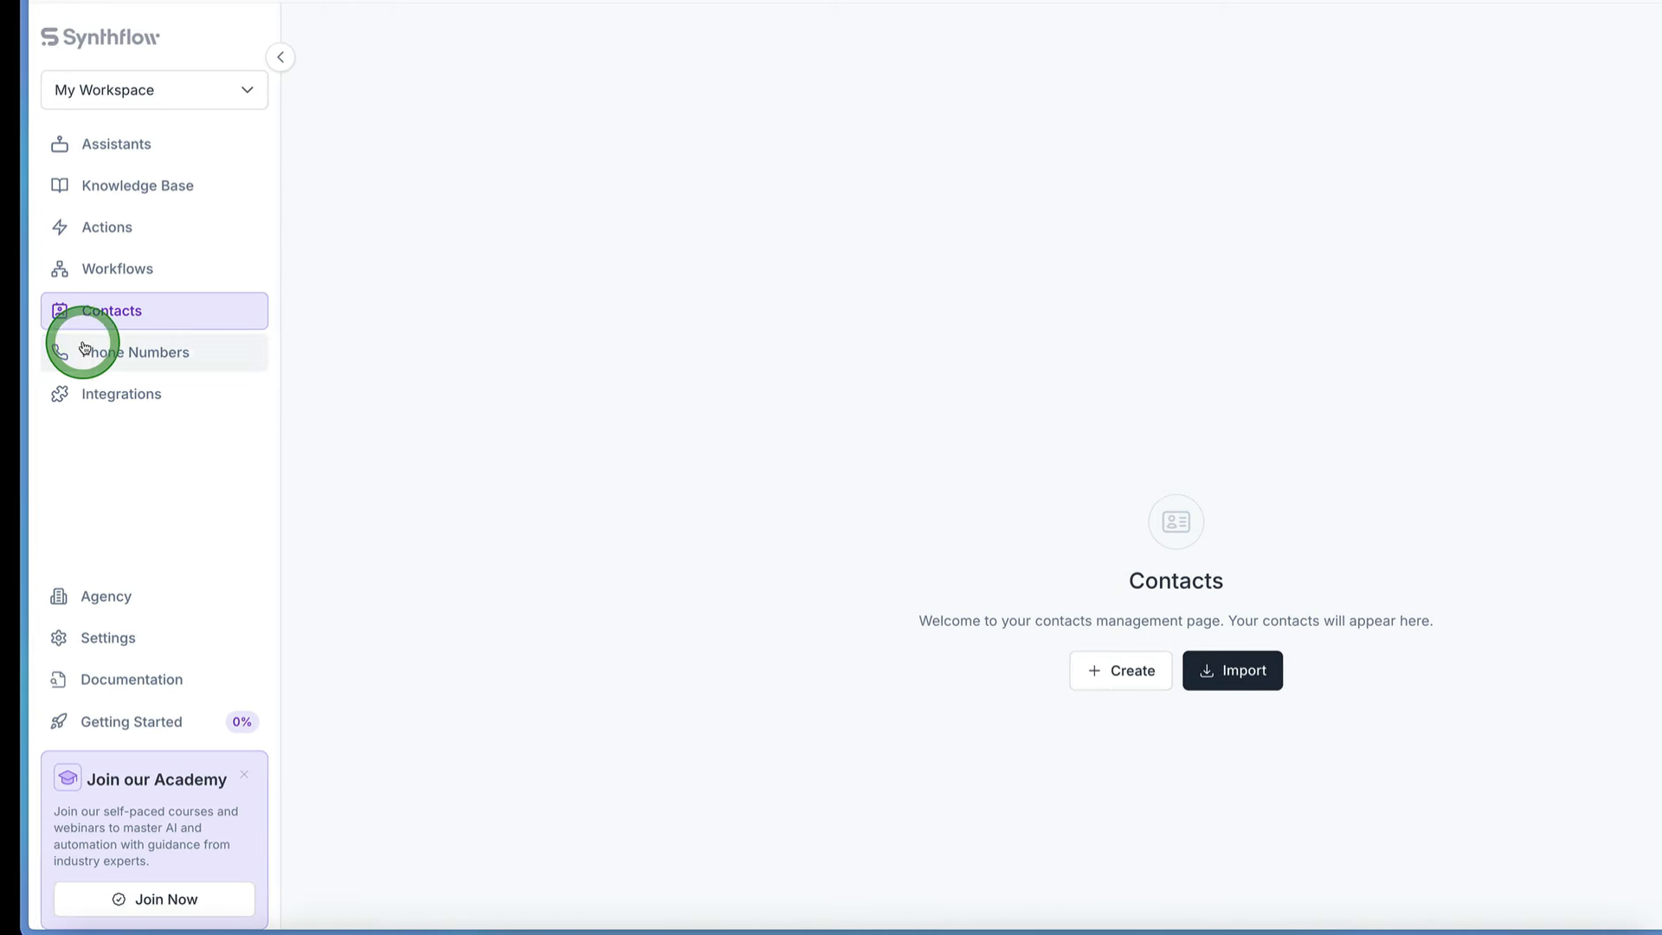
Step: Open the Phone Numbers section and view its Addresses and Verified Caller IDs pages
{"action": "left_click", "coordinate": [87, 350]}
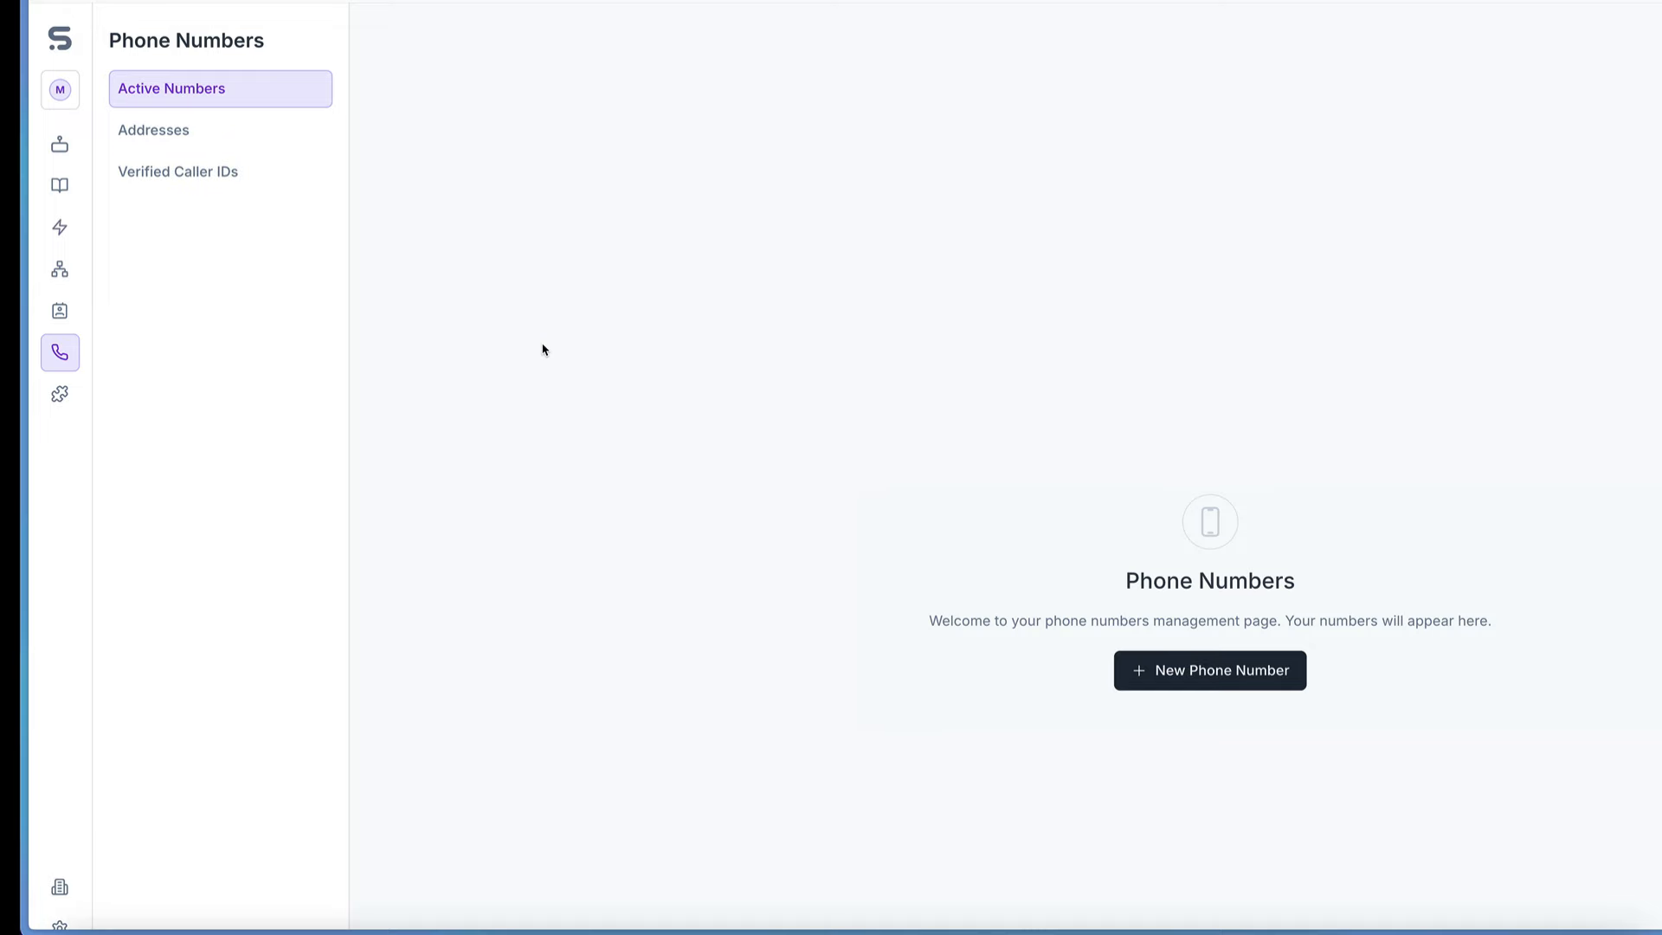
{"action": "left_click", "coordinate": [174, 131]}
{"action": "left_click", "coordinate": [189, 175]}
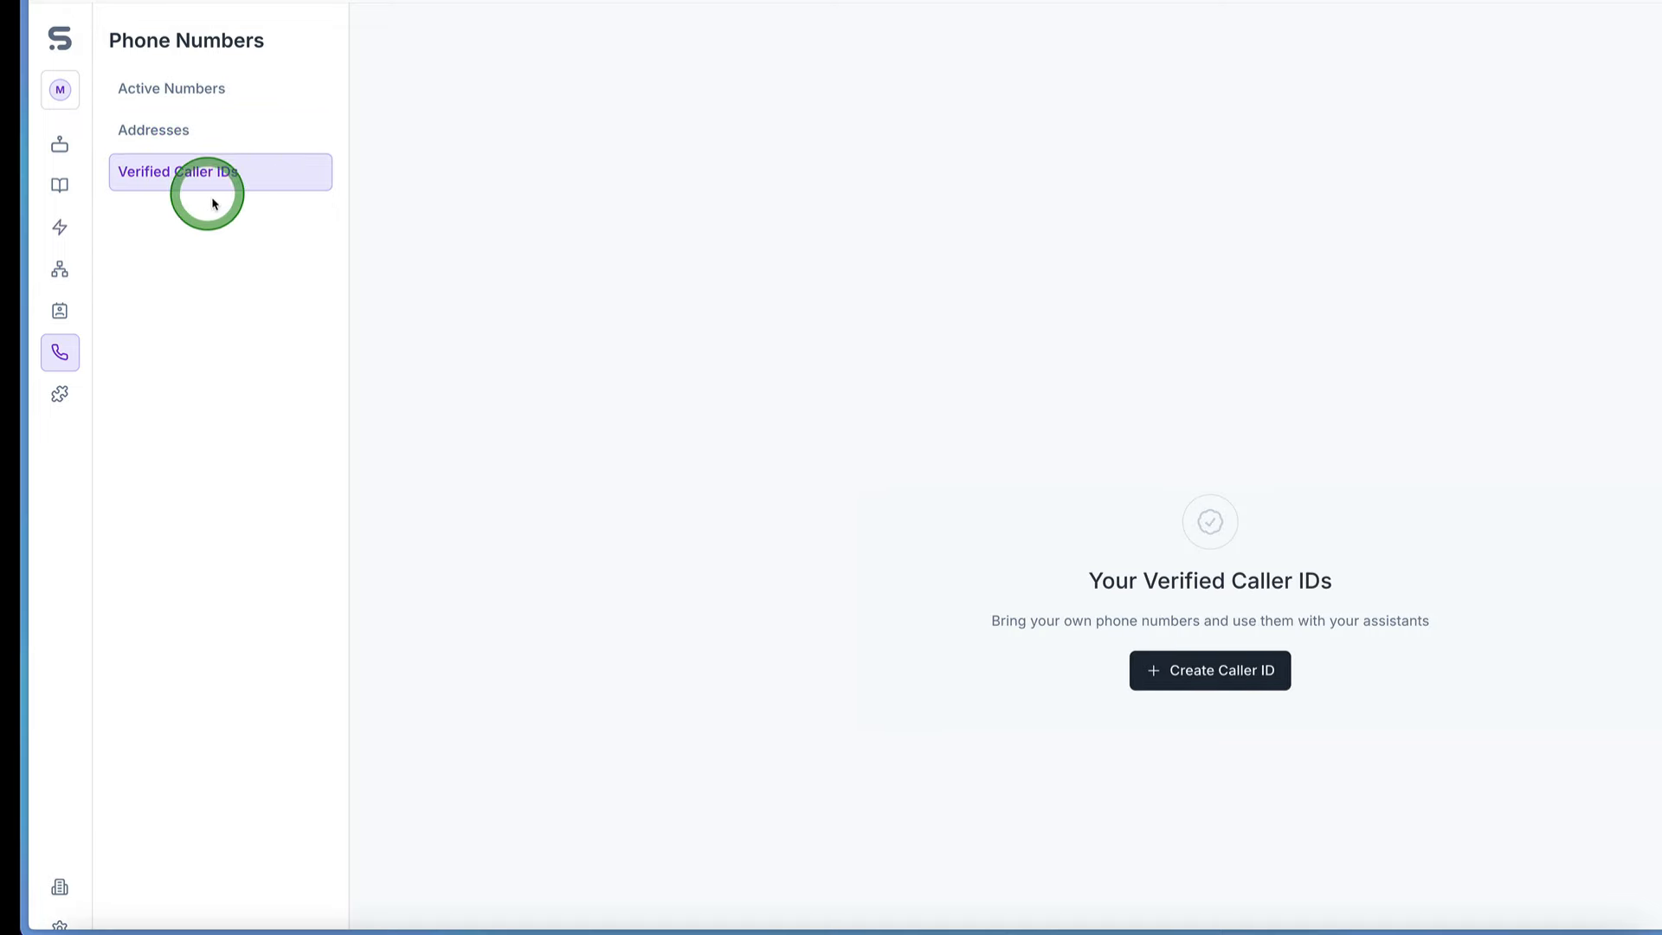
Step: Open the Integrations page and examine the available third-party integrations
{"action": "left_click", "coordinate": [62, 392]}
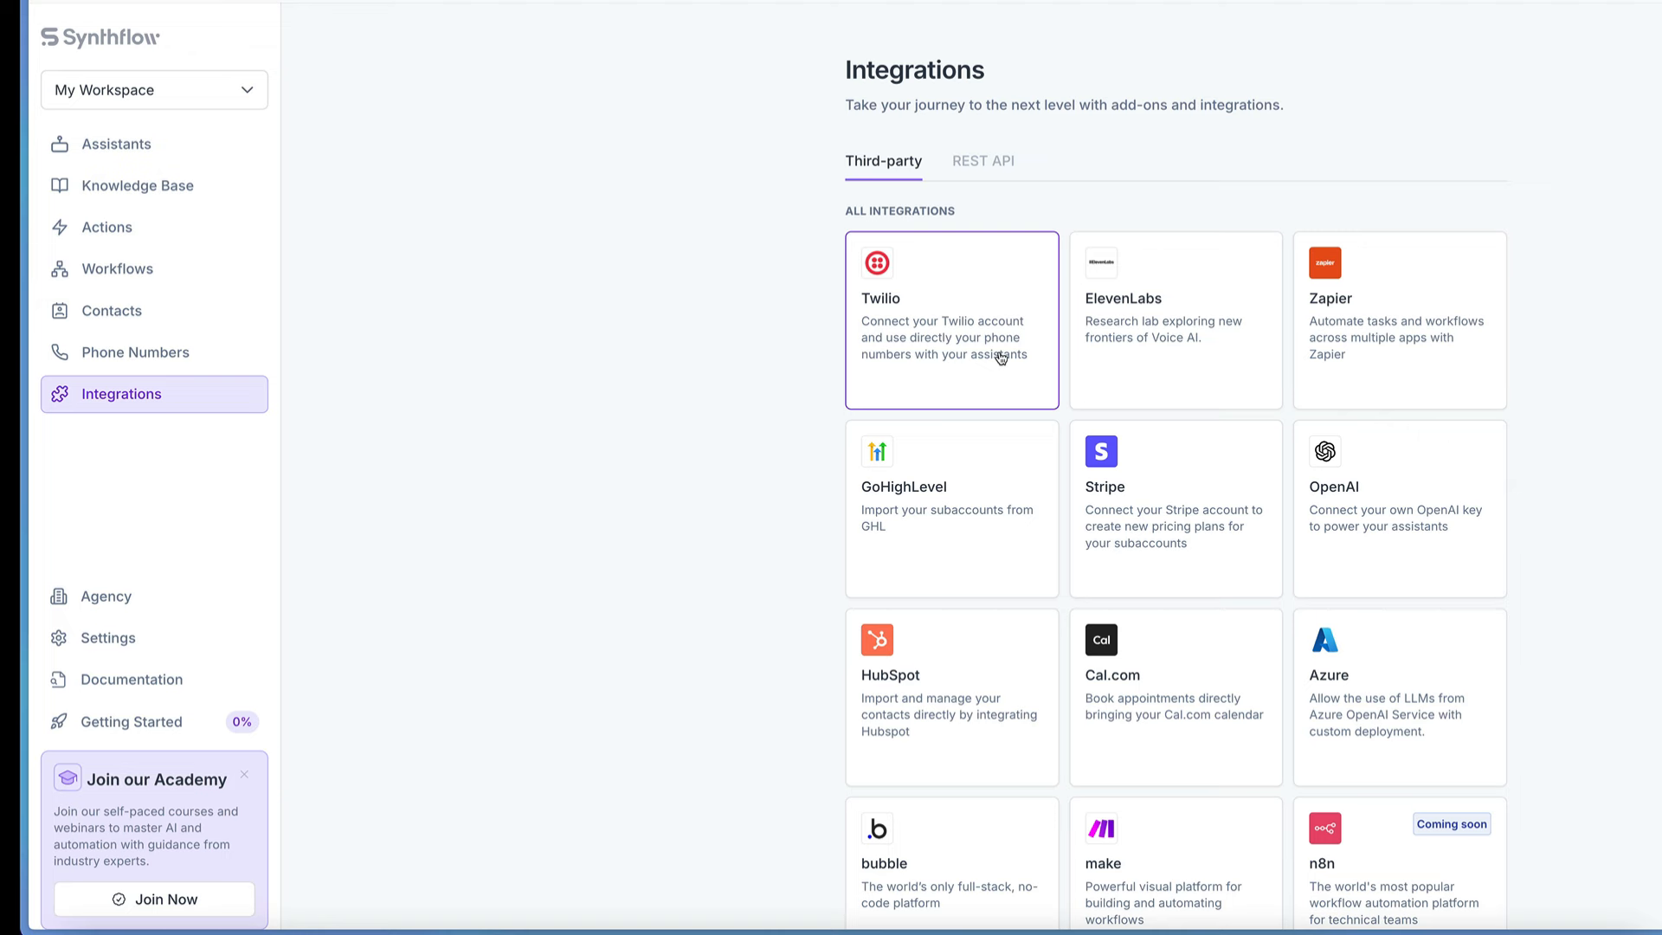
{"action": "scroll", "coordinate": [1089, 261], "scroll_direction": "right", "scroll_amount": 2}
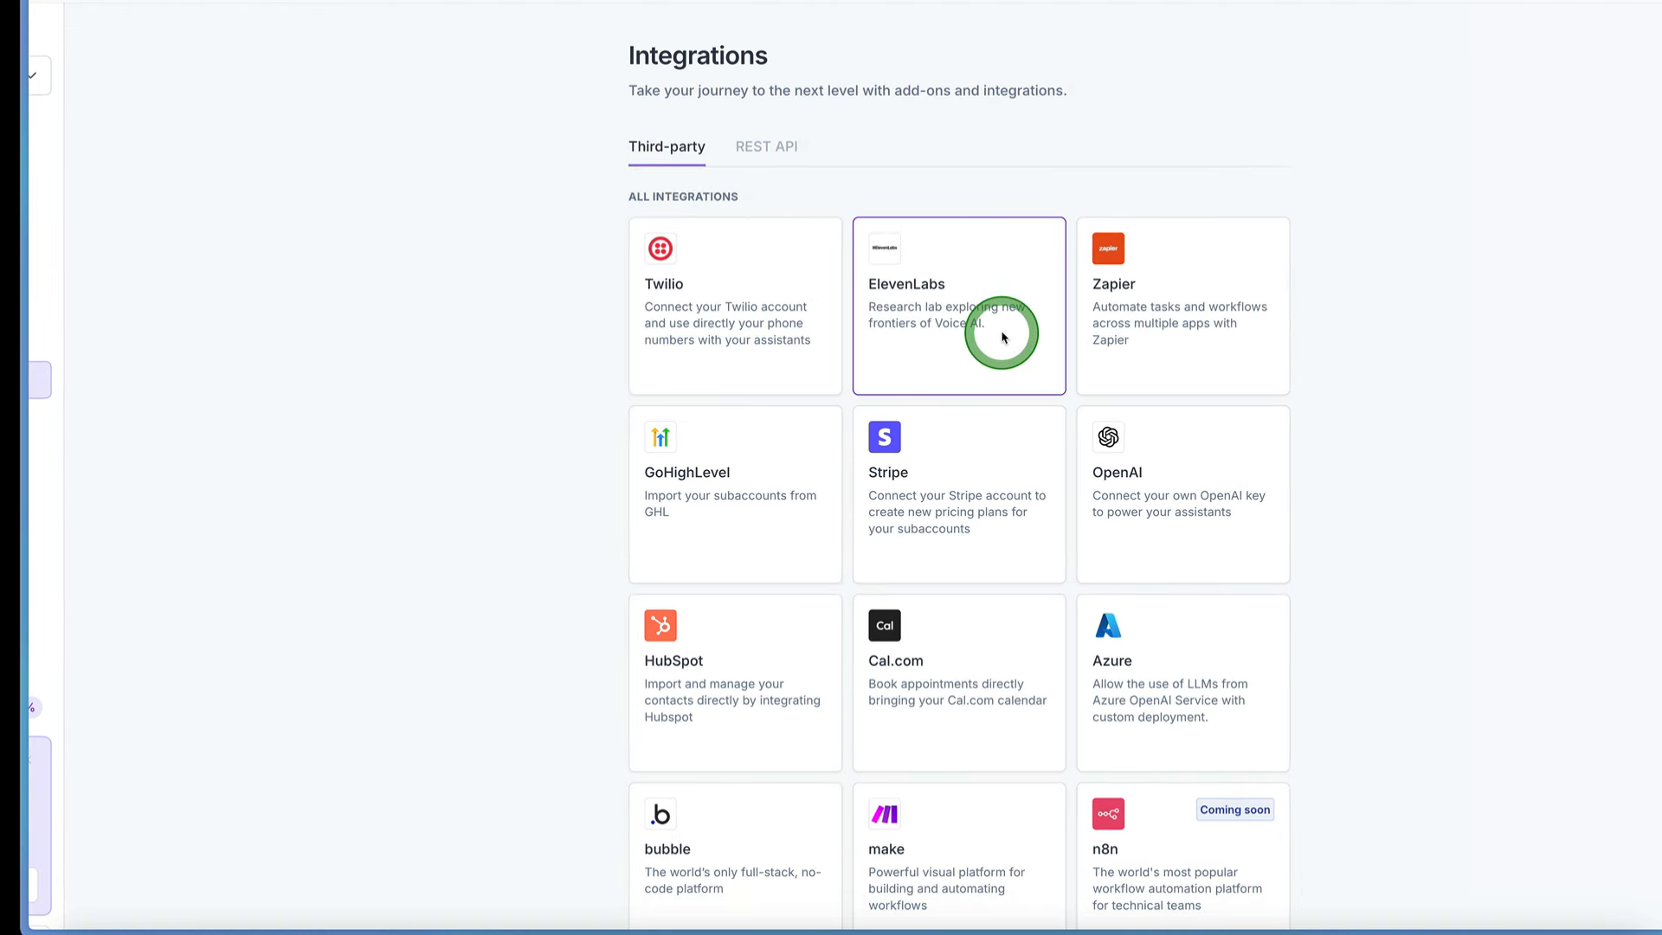
{"action": "scroll", "coordinate": [1003, 337], "scroll_direction": "down", "scroll_amount": 3}
{"action": "scroll", "coordinate": [1003, 338], "scroll_direction": "up", "scroll_amount": 2}
{"action": "scroll", "coordinate": [1003, 338], "scroll_direction": "up", "scroll_amount": 1}
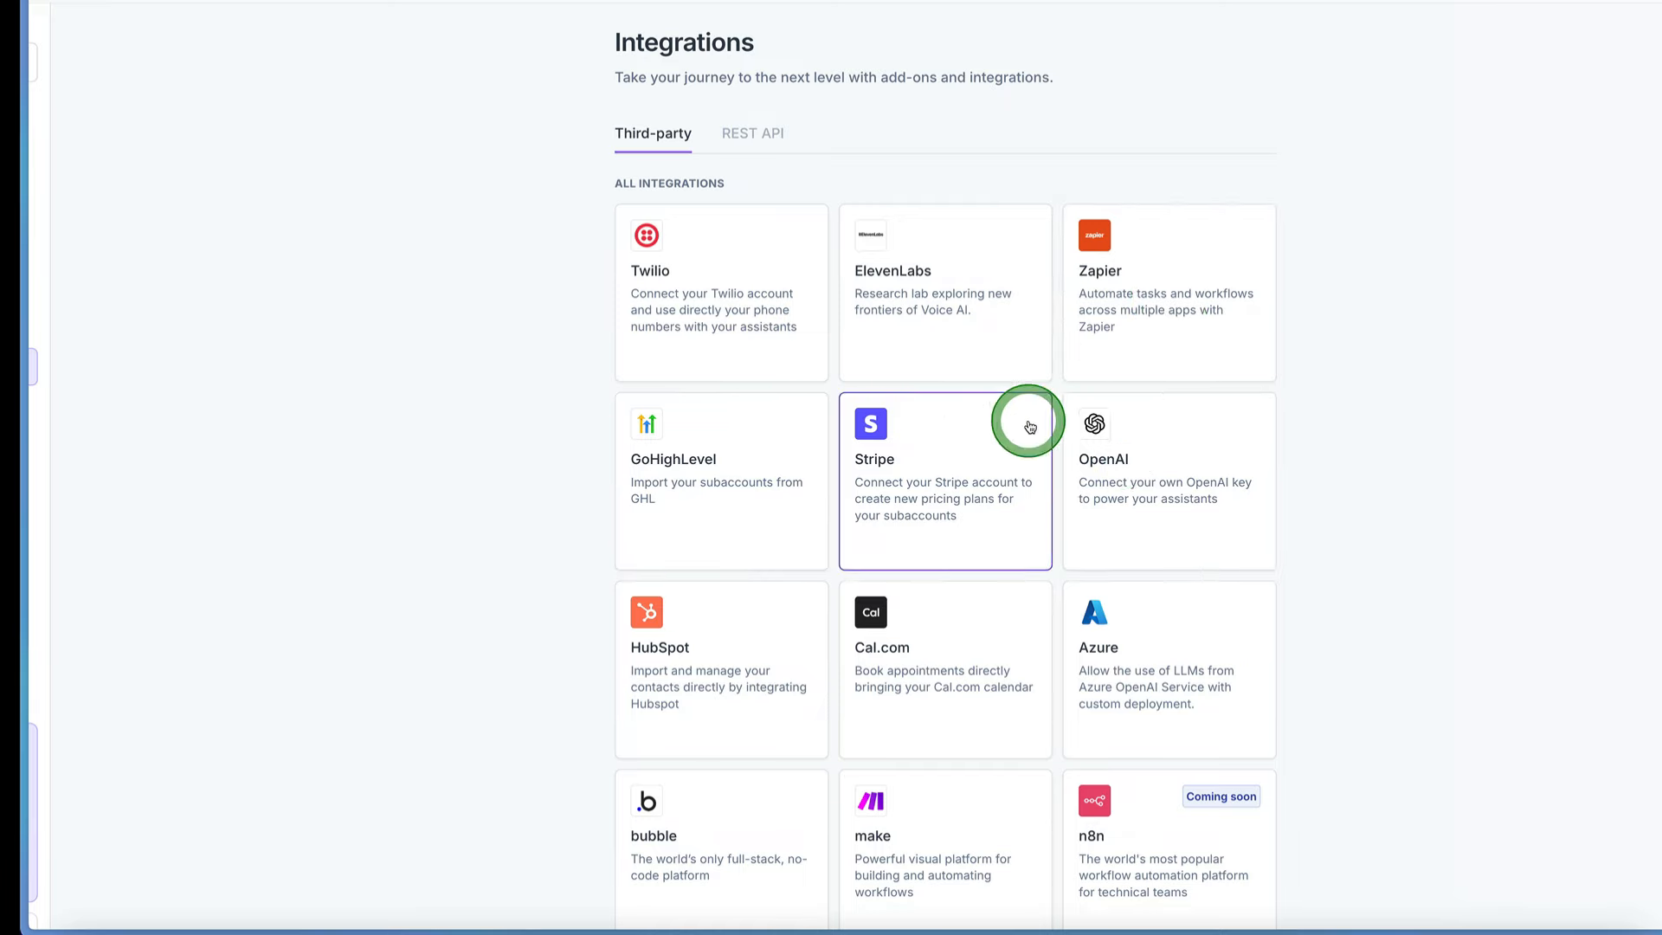
{"action": "scroll", "coordinate": [709, 393], "scroll_direction": "down", "scroll_amount": 2}
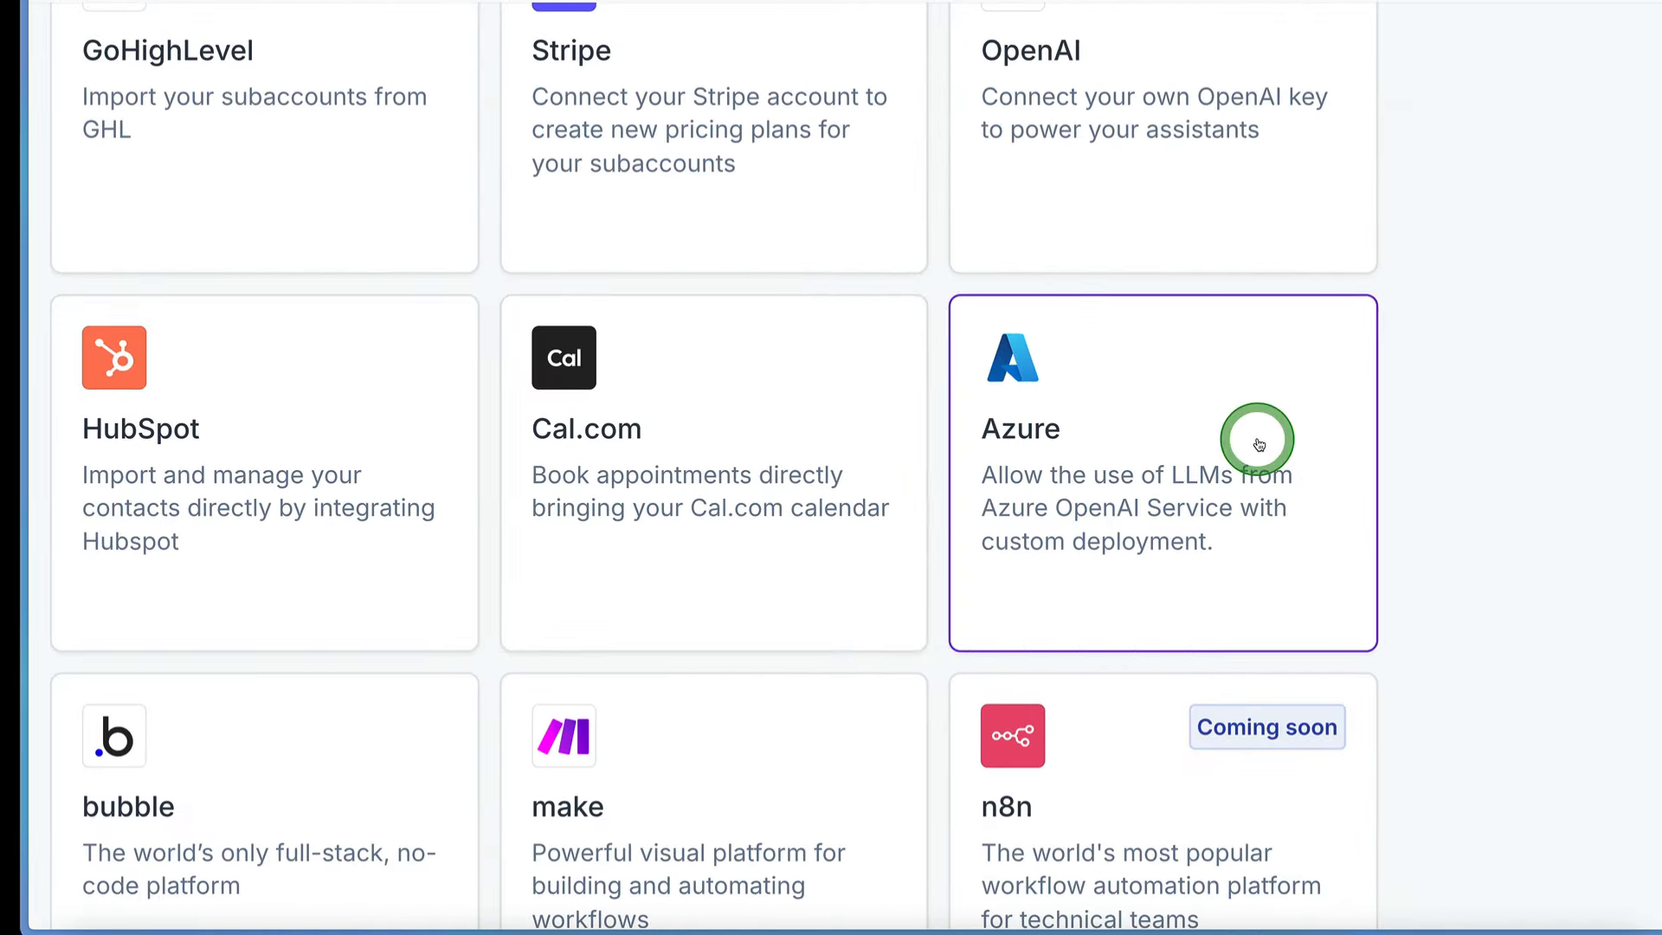
{"action": "scroll", "coordinate": [1532, 485], "scroll_direction": "down", "scroll_amount": 1}
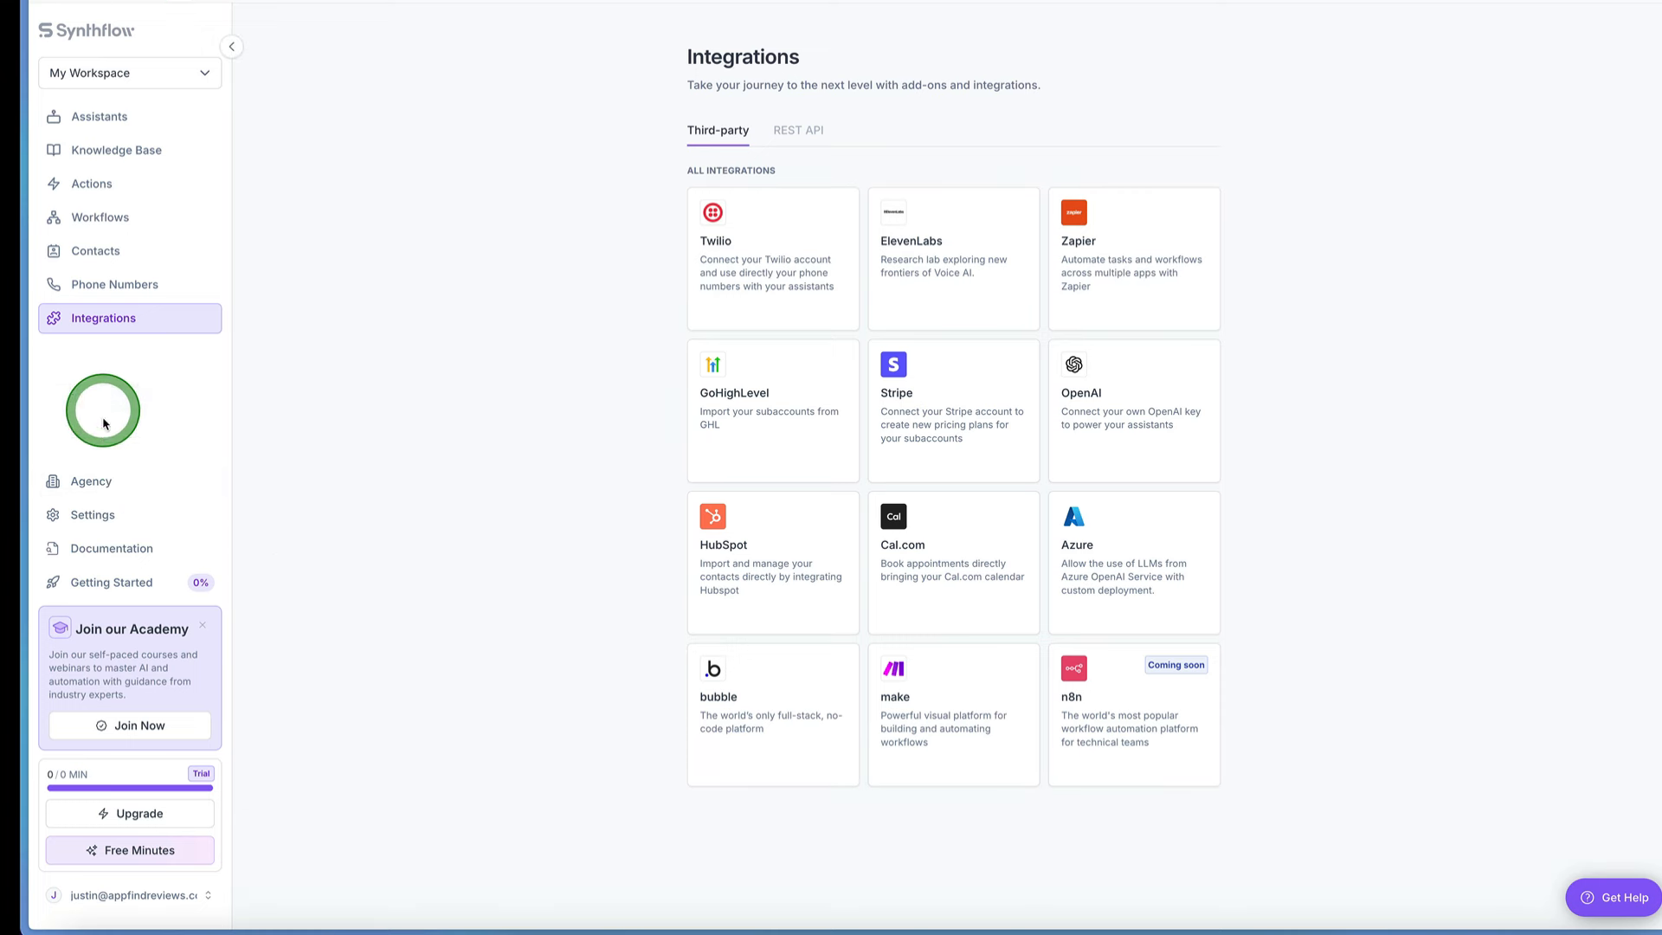
Step: View the Agency page and the workspace settings for log-in credentials, plan and billing, and notifications
{"action": "left_click", "coordinate": [111, 483]}
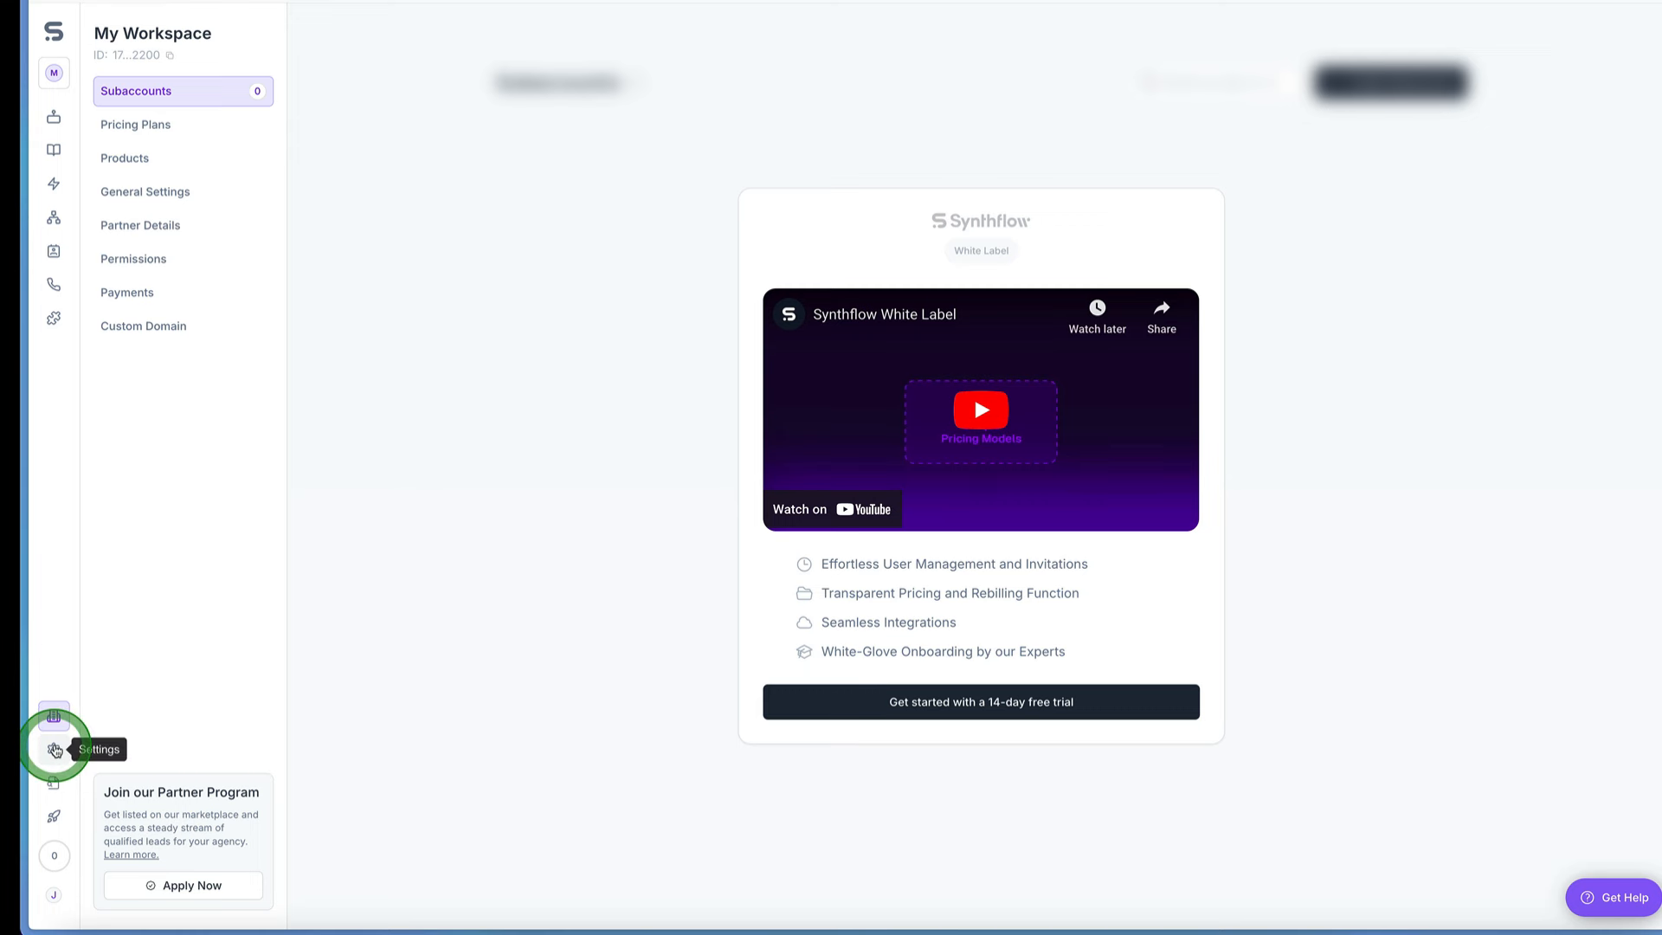
{"action": "left_click", "coordinate": [54, 749]}
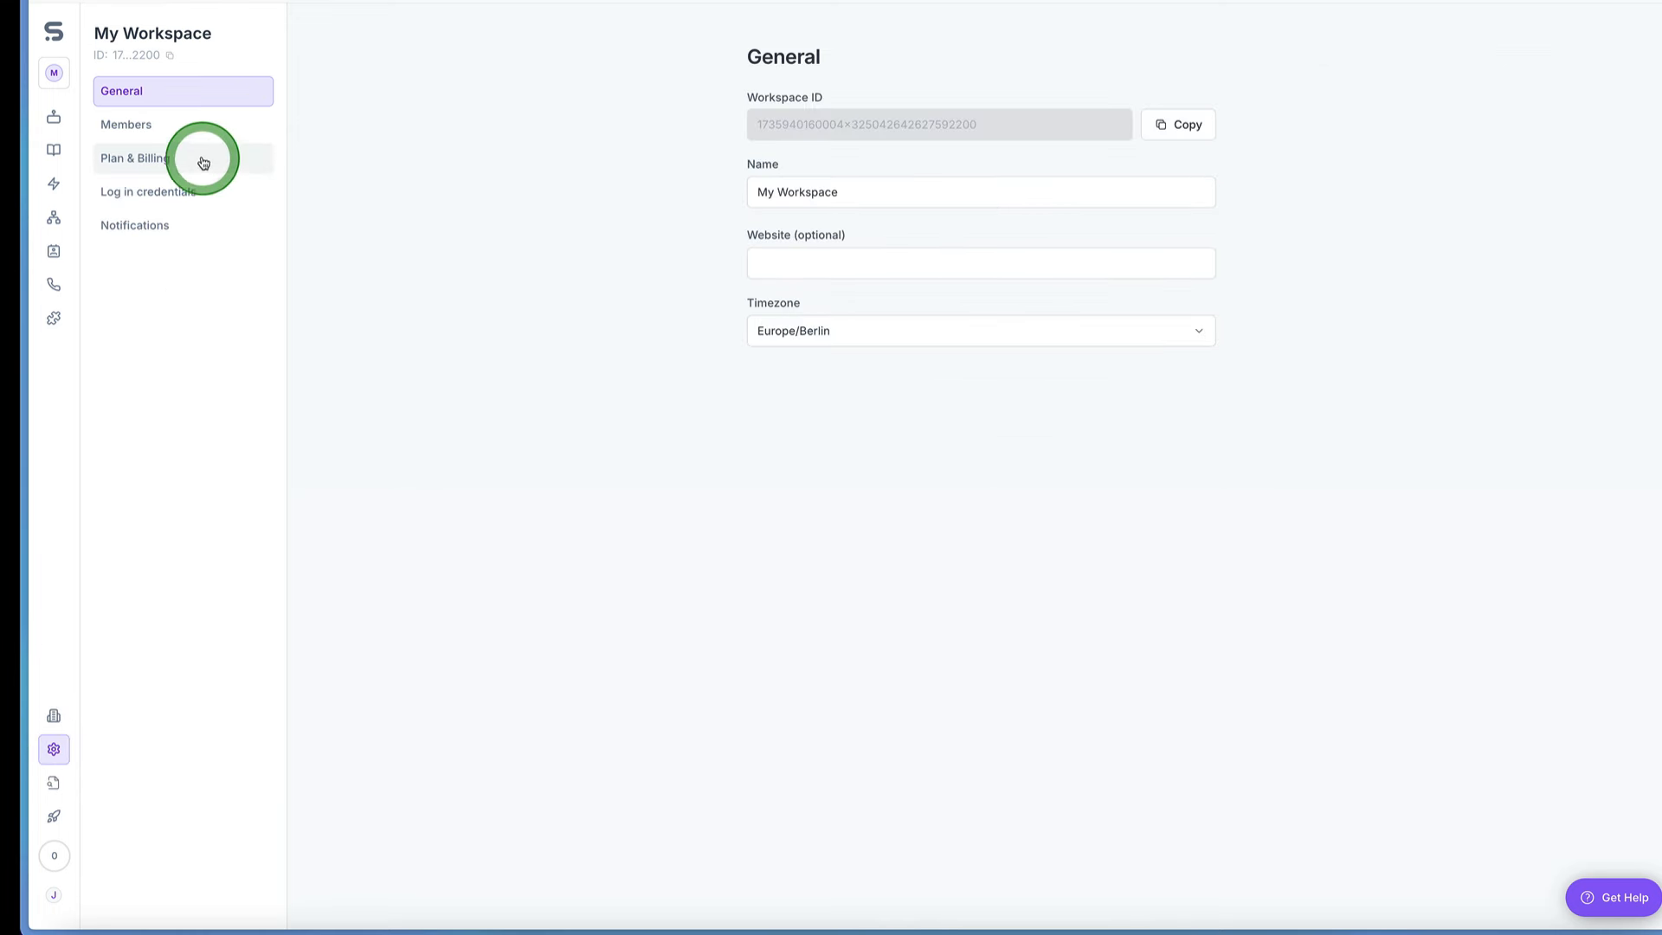
{"action": "left_click", "coordinate": [180, 191]}
{"action": "left_click", "coordinate": [179, 166]}
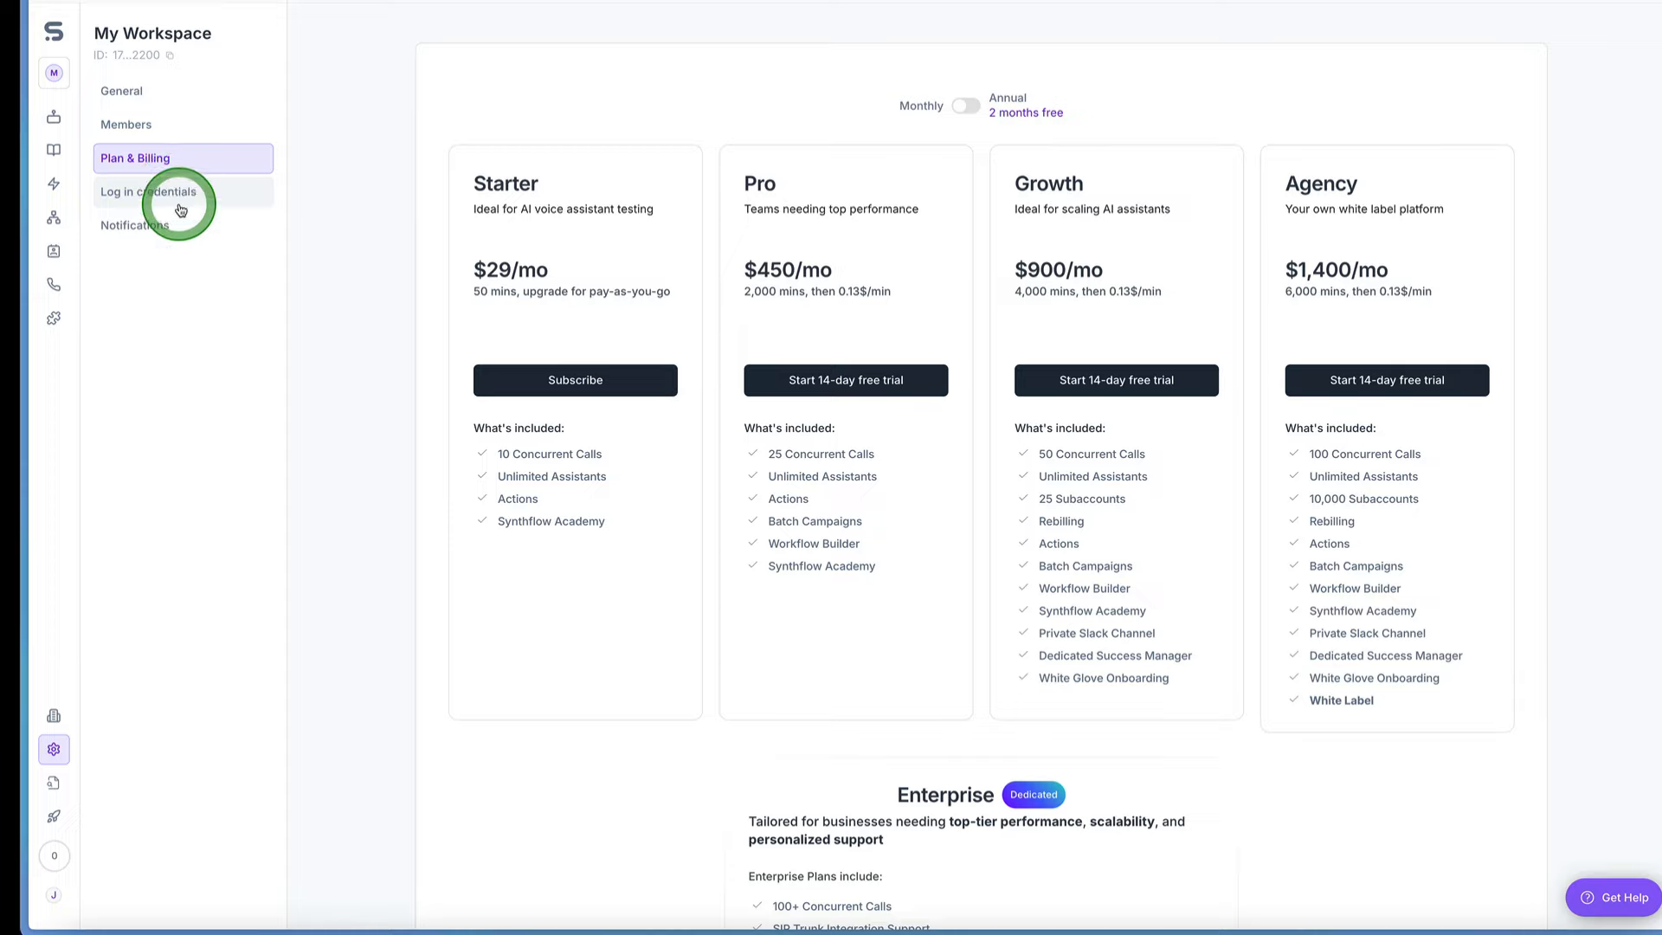
{"action": "left_click", "coordinate": [180, 192]}
{"action": "left_click", "coordinate": [178, 225]}
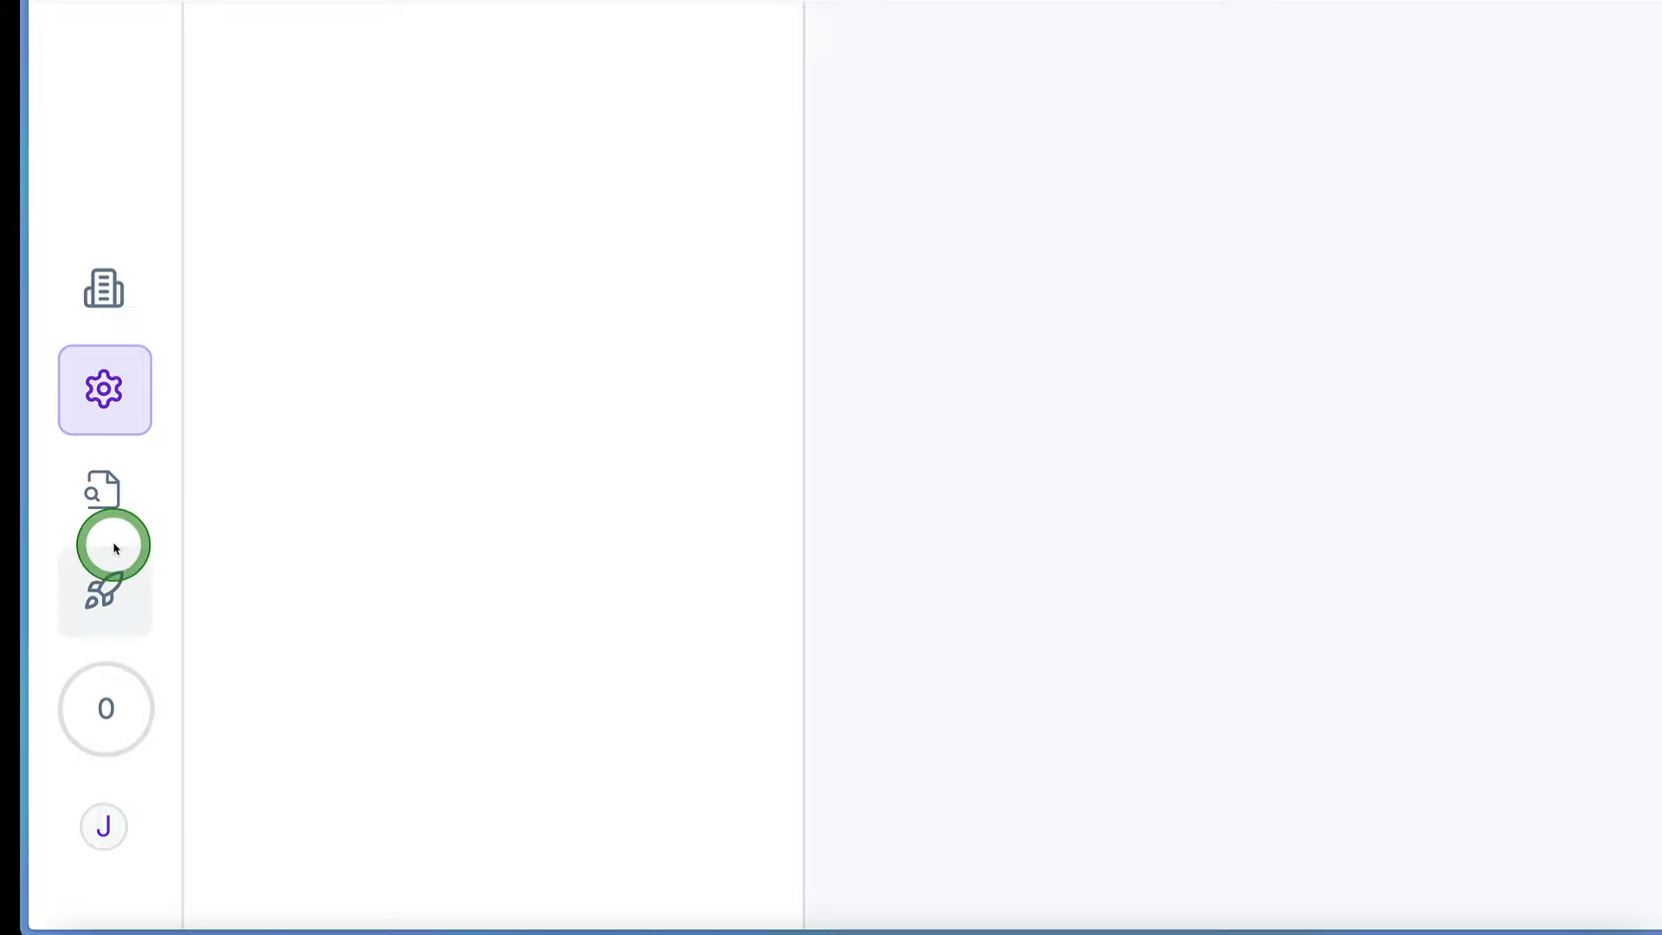
Step: View the Getting Started checklist and return to the Assistants page with the Create New Assistant options
{"action": "left_click", "coordinate": [110, 575]}
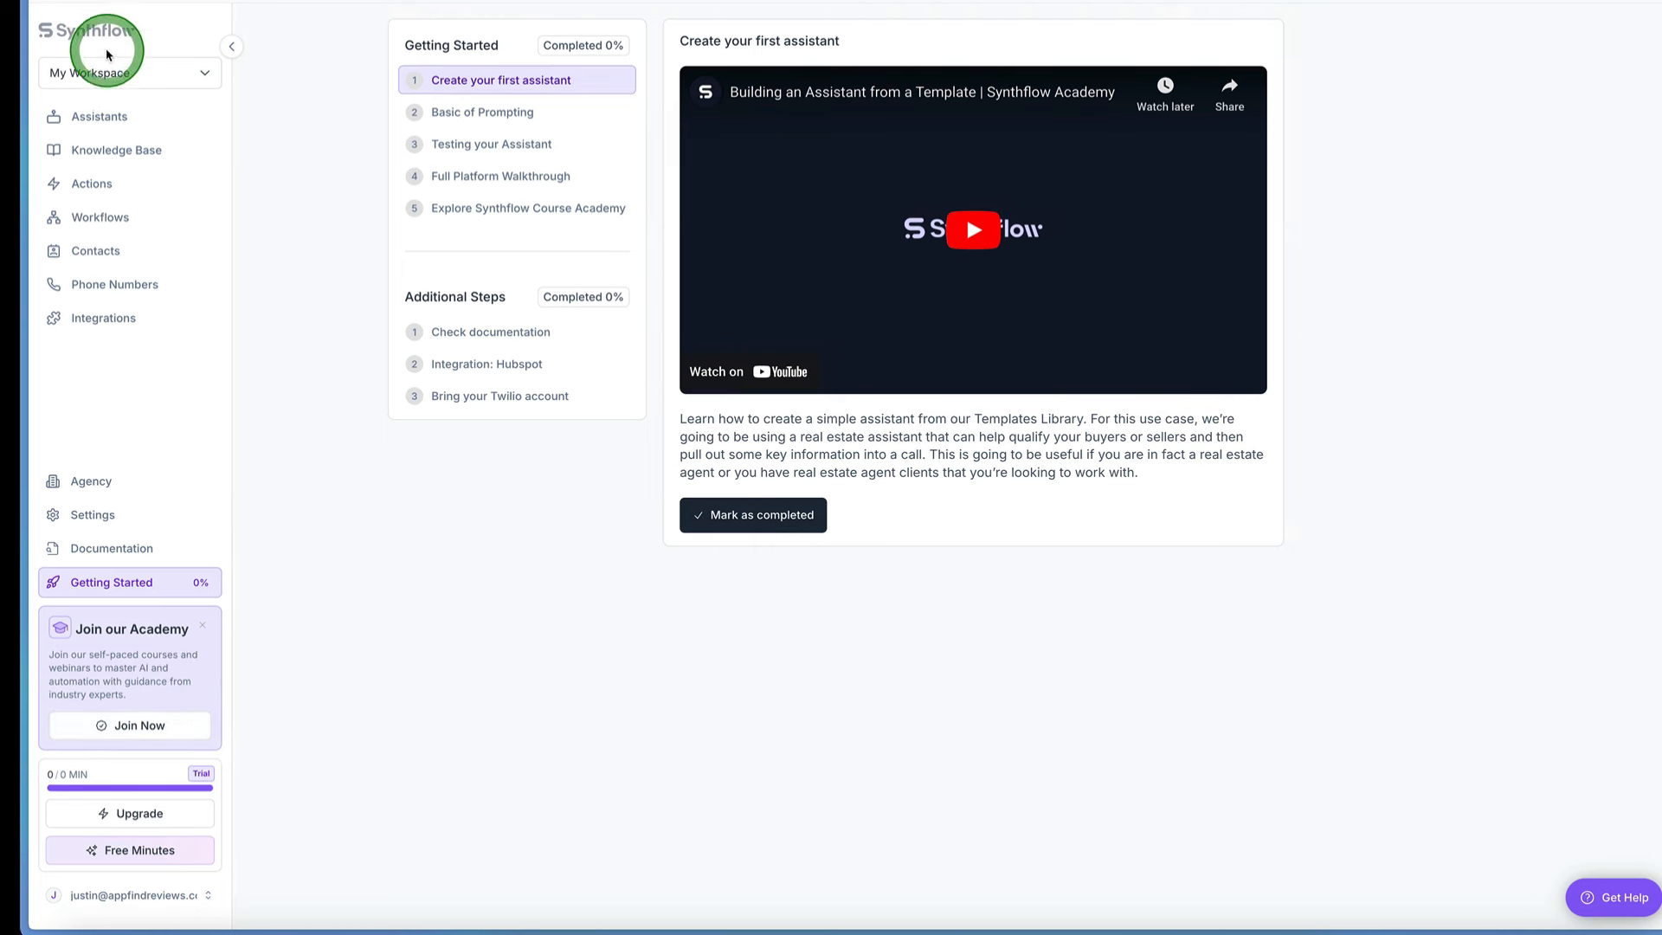
{"action": "left_click", "coordinate": [100, 35]}
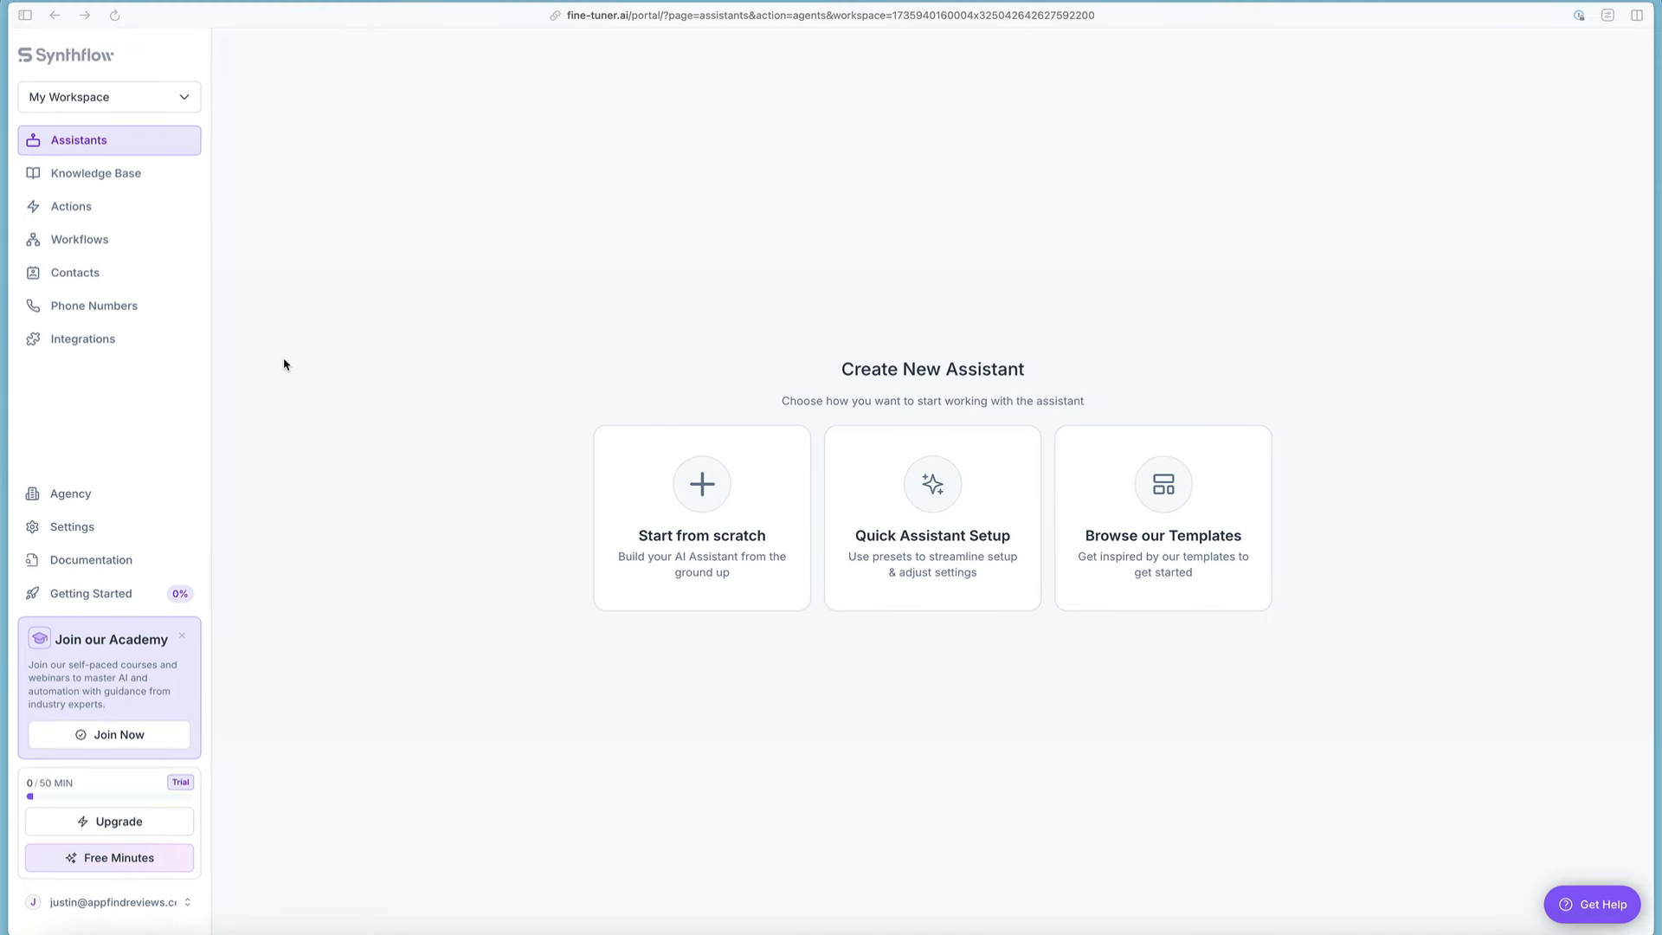
{"action": "left_click", "coordinate": [327, 376]}
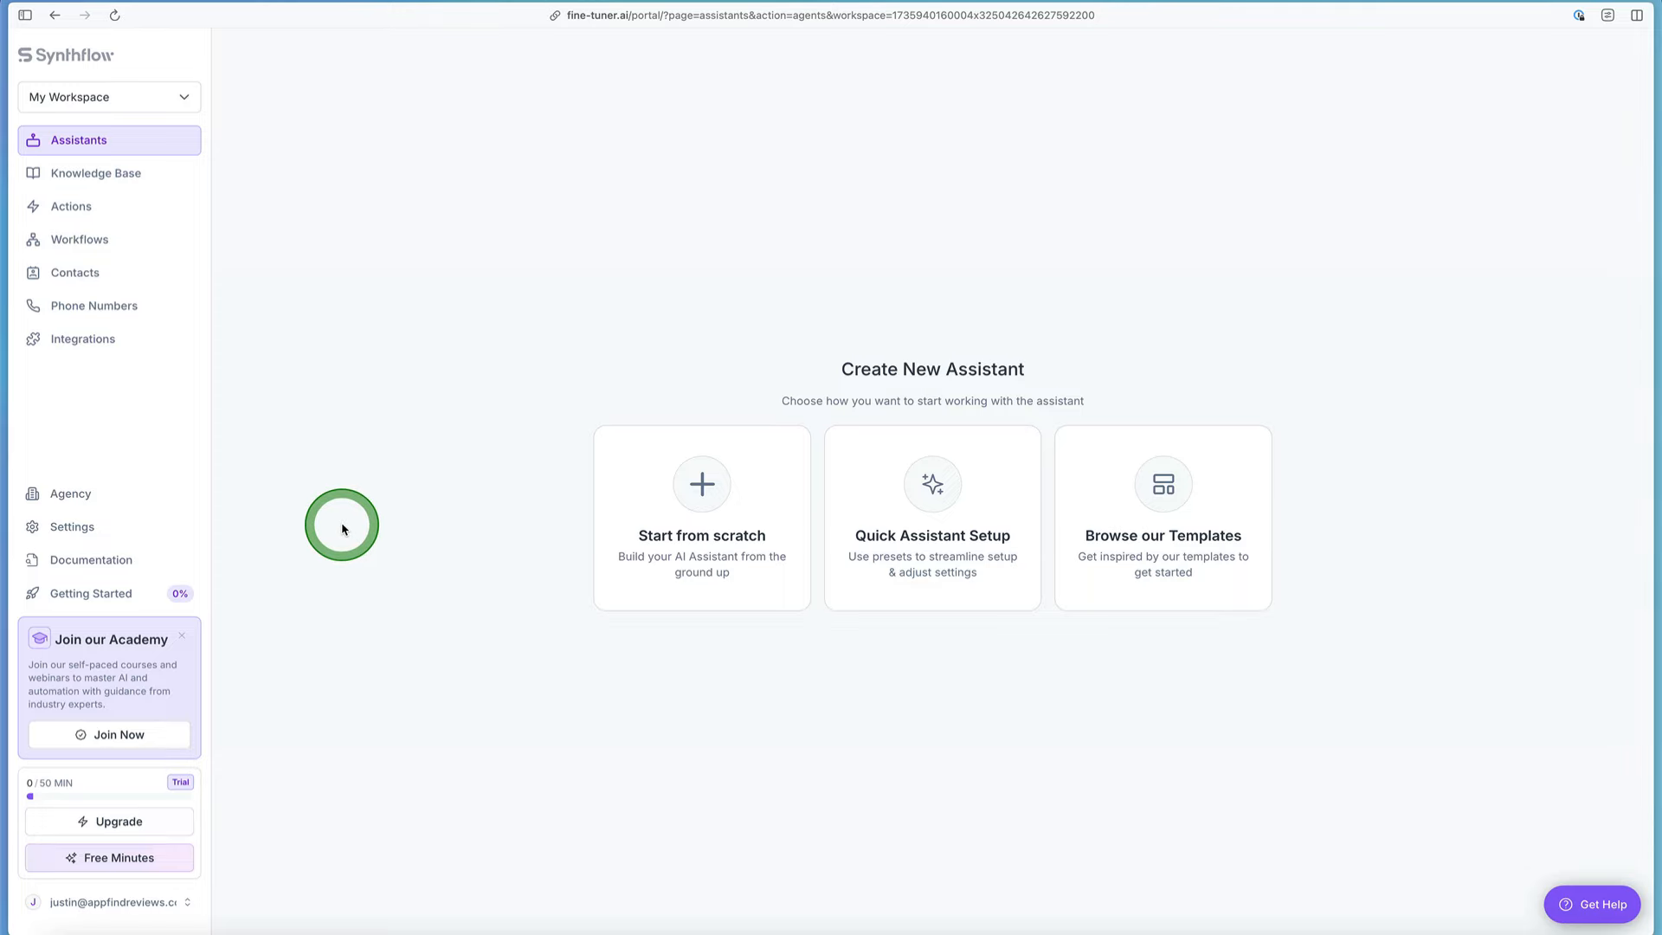
Step: Open the Free Minutes offer, read how to earn additional minutes, and close it
{"action": "left_click", "coordinate": [118, 869]}
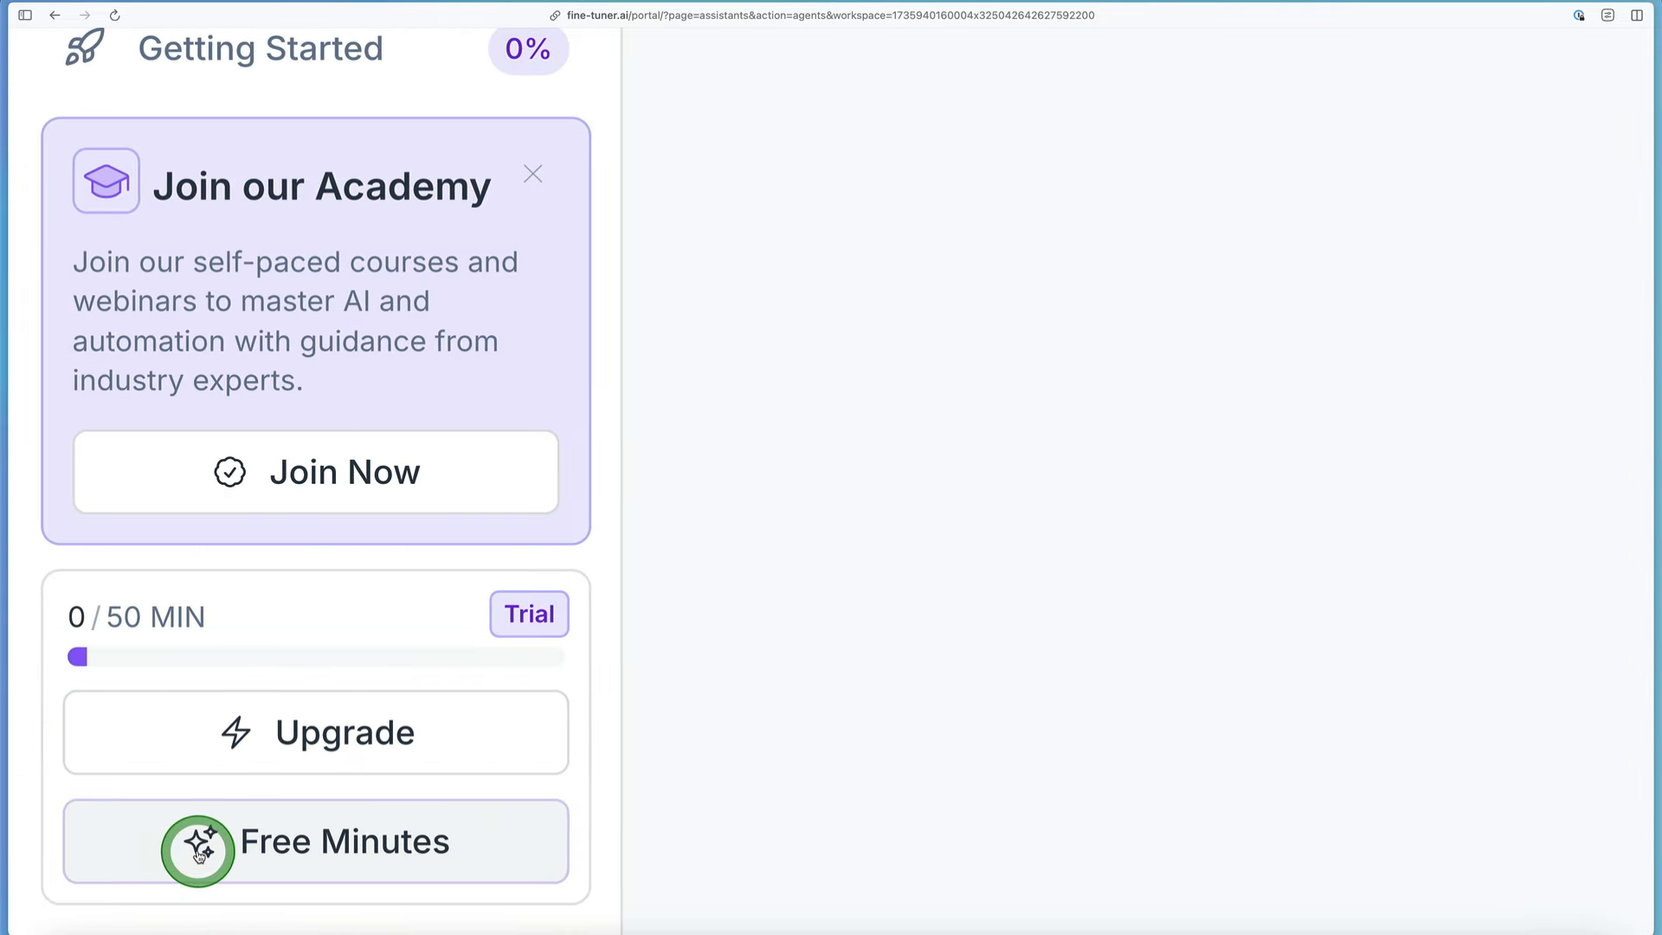
{"action": "scroll", "coordinate": [244, 835], "scroll_direction": "down", "scroll_amount": 1}
{"action": "left_click", "coordinate": [238, 788]}
{"action": "scroll", "coordinate": [238, 788], "scroll_direction": "down", "scroll_amount": 5}
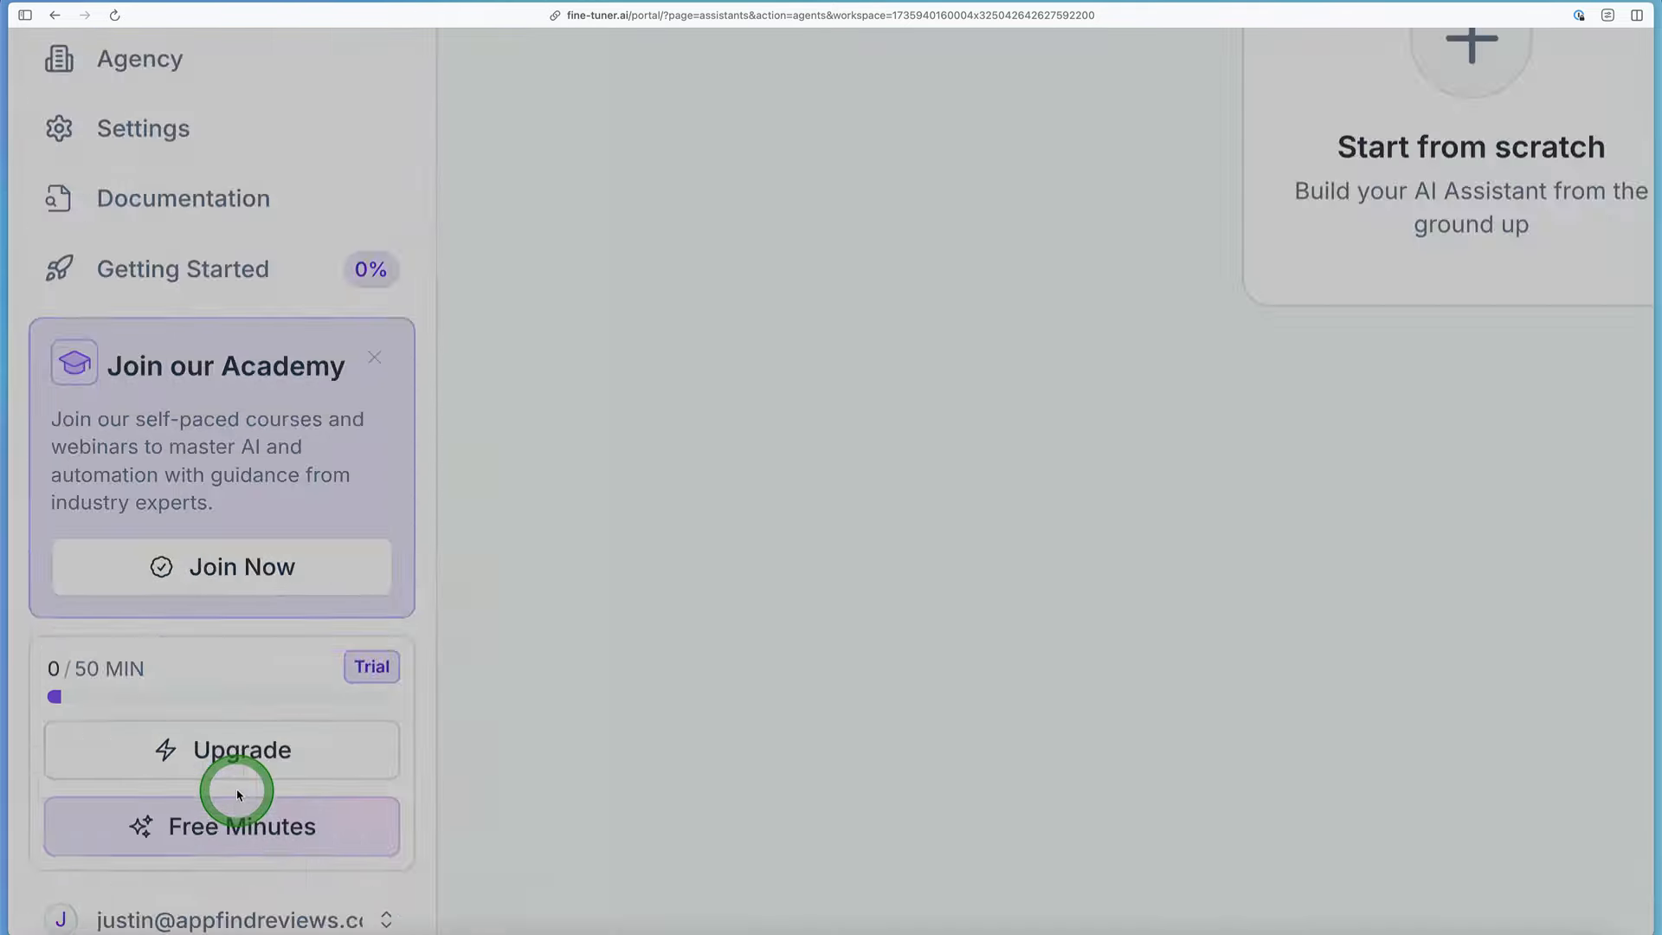
{"action": "scroll", "coordinate": [1027, 191], "scroll_direction": "up", "scroll_amount": 5}
{"action": "scroll", "coordinate": [1027, 192], "scroll_direction": "left", "scroll_amount": 1}
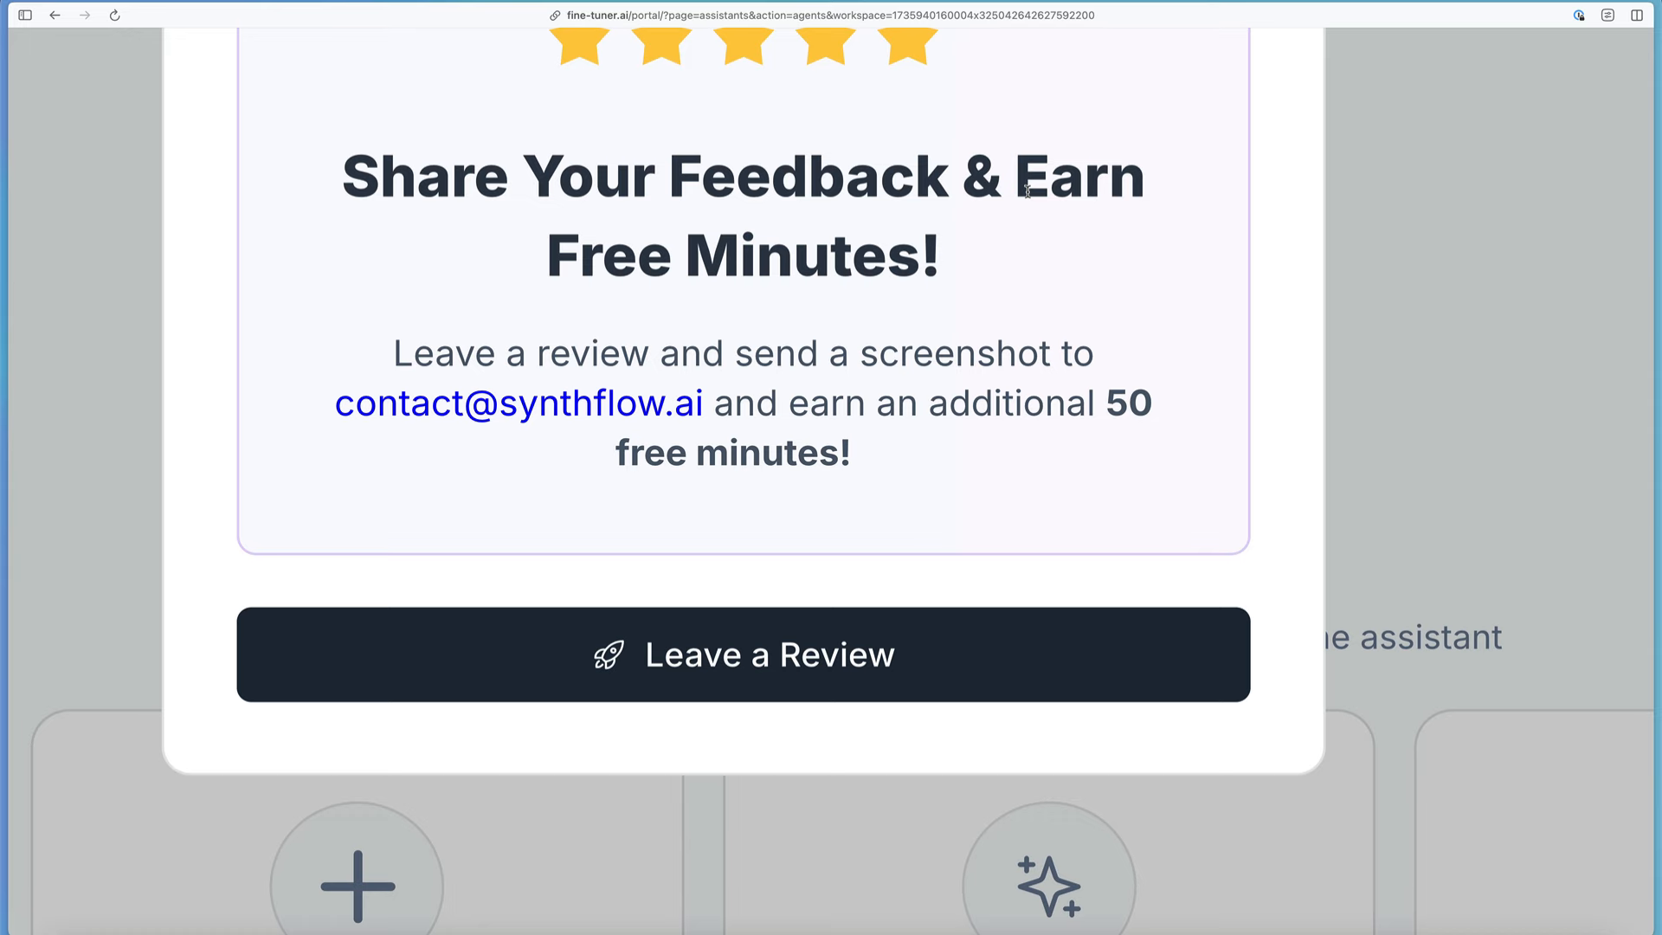
{"action": "scroll", "coordinate": [1028, 191], "scroll_direction": "down", "scroll_amount": 5}
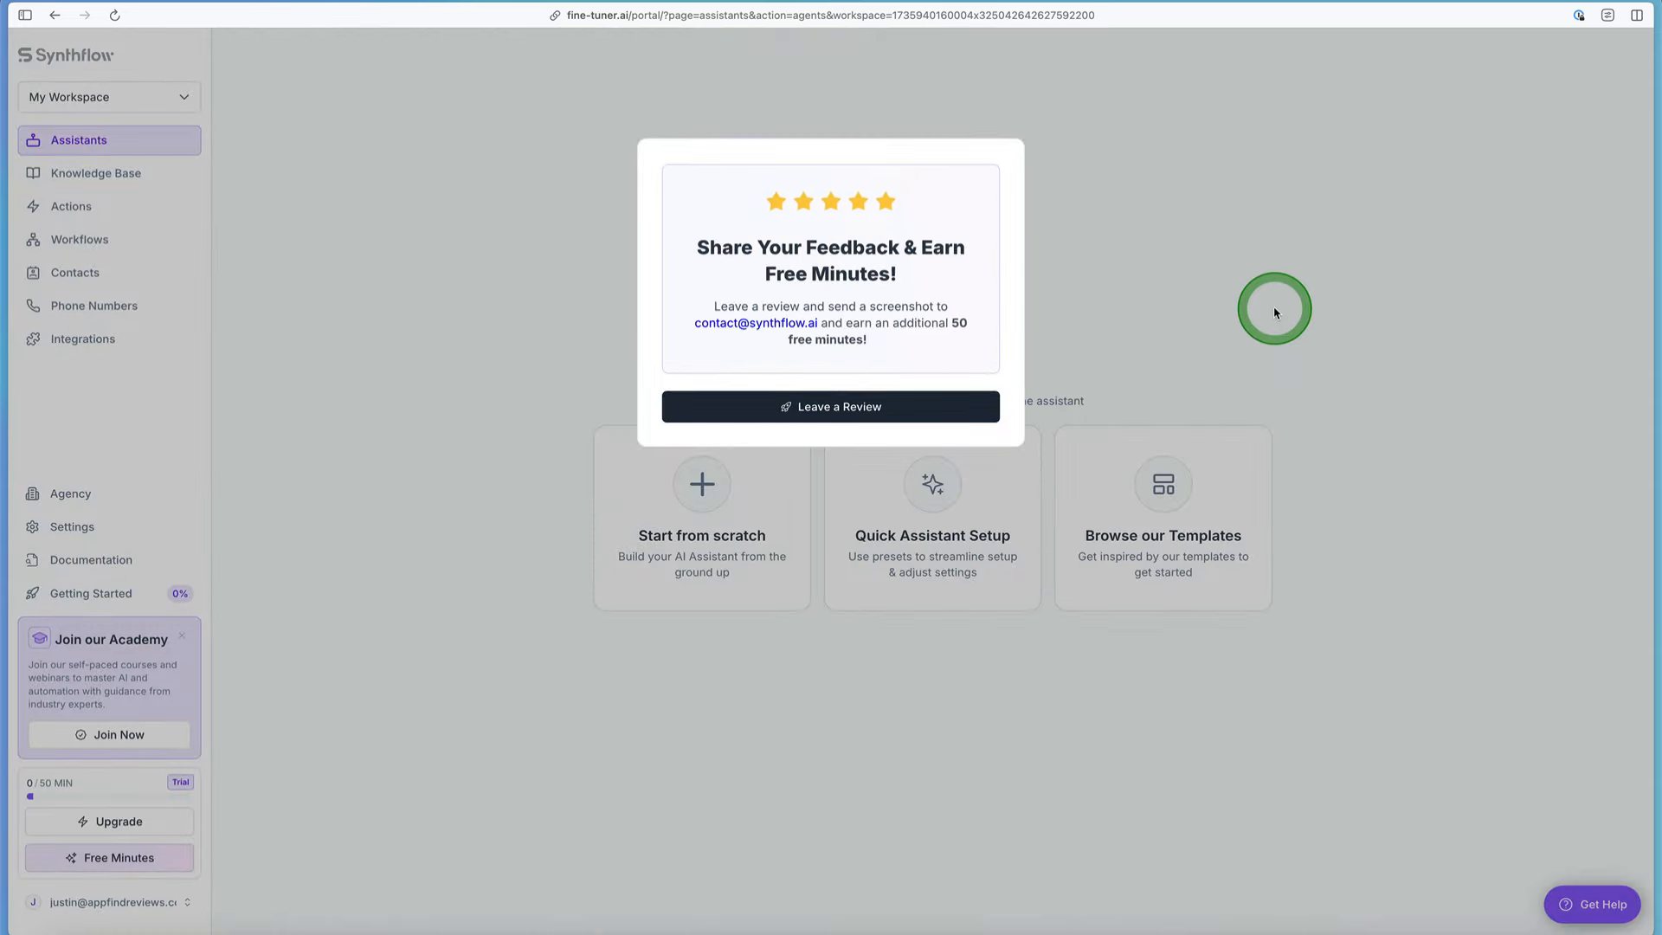
{"action": "left_click", "coordinate": [1275, 312]}
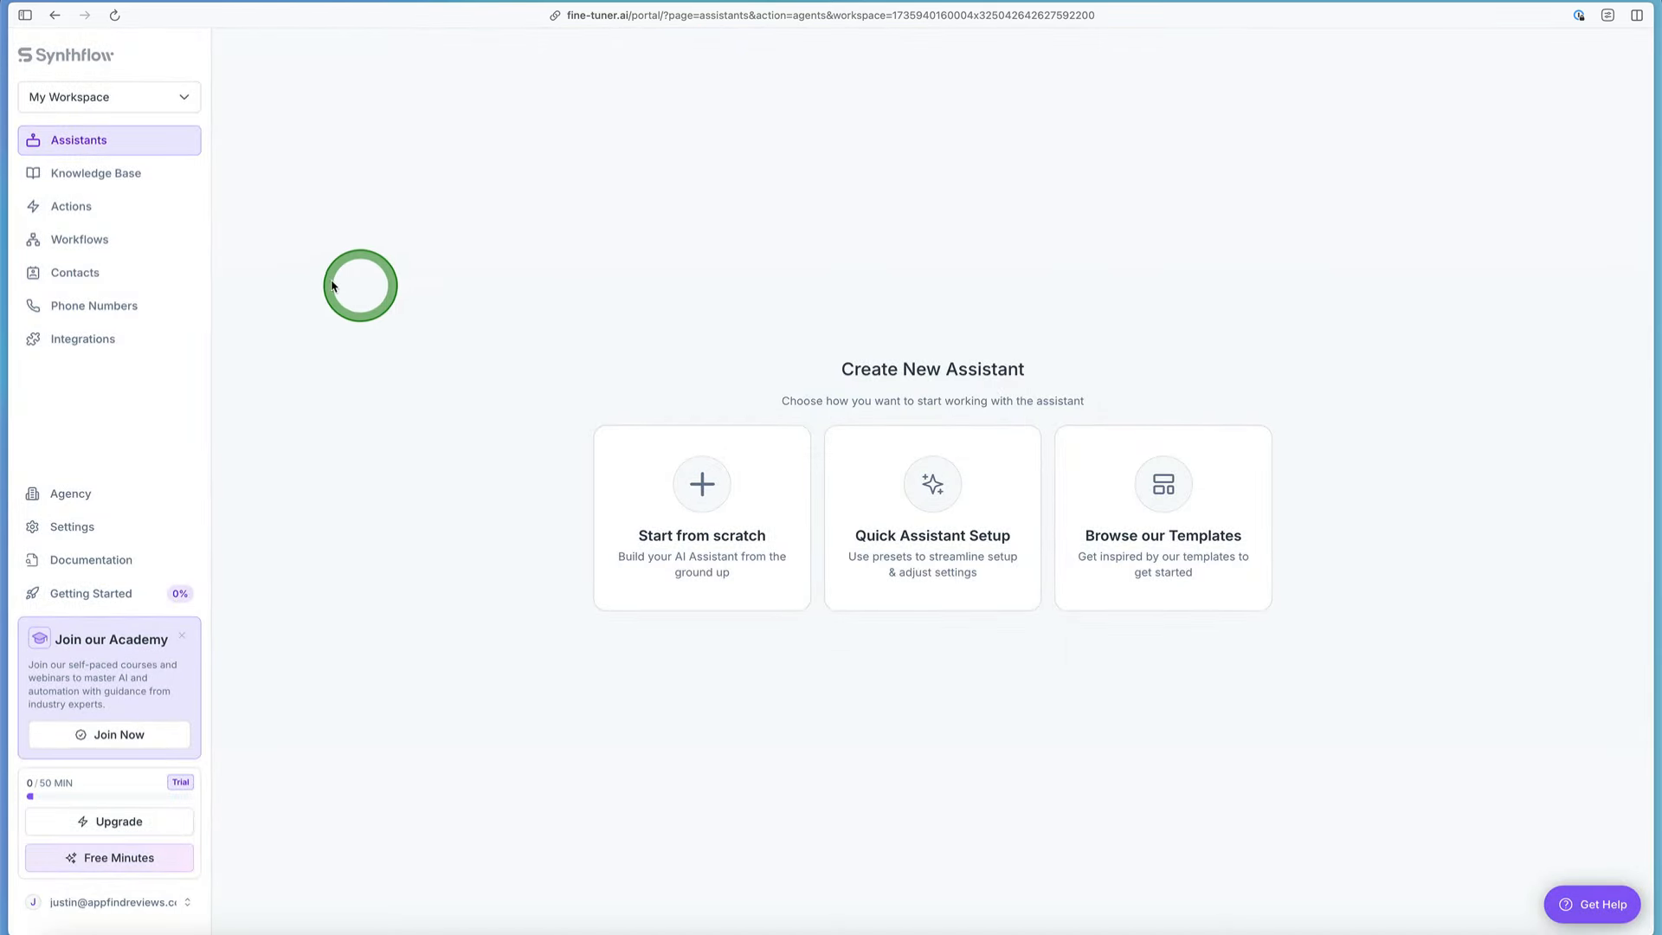
Step: Examine the workspace's navigation sections and the Create New Assistant options on the Assistants page
{"action": "scroll", "coordinate": [156, 184], "scroll_direction": "up", "scroll_amount": 5}
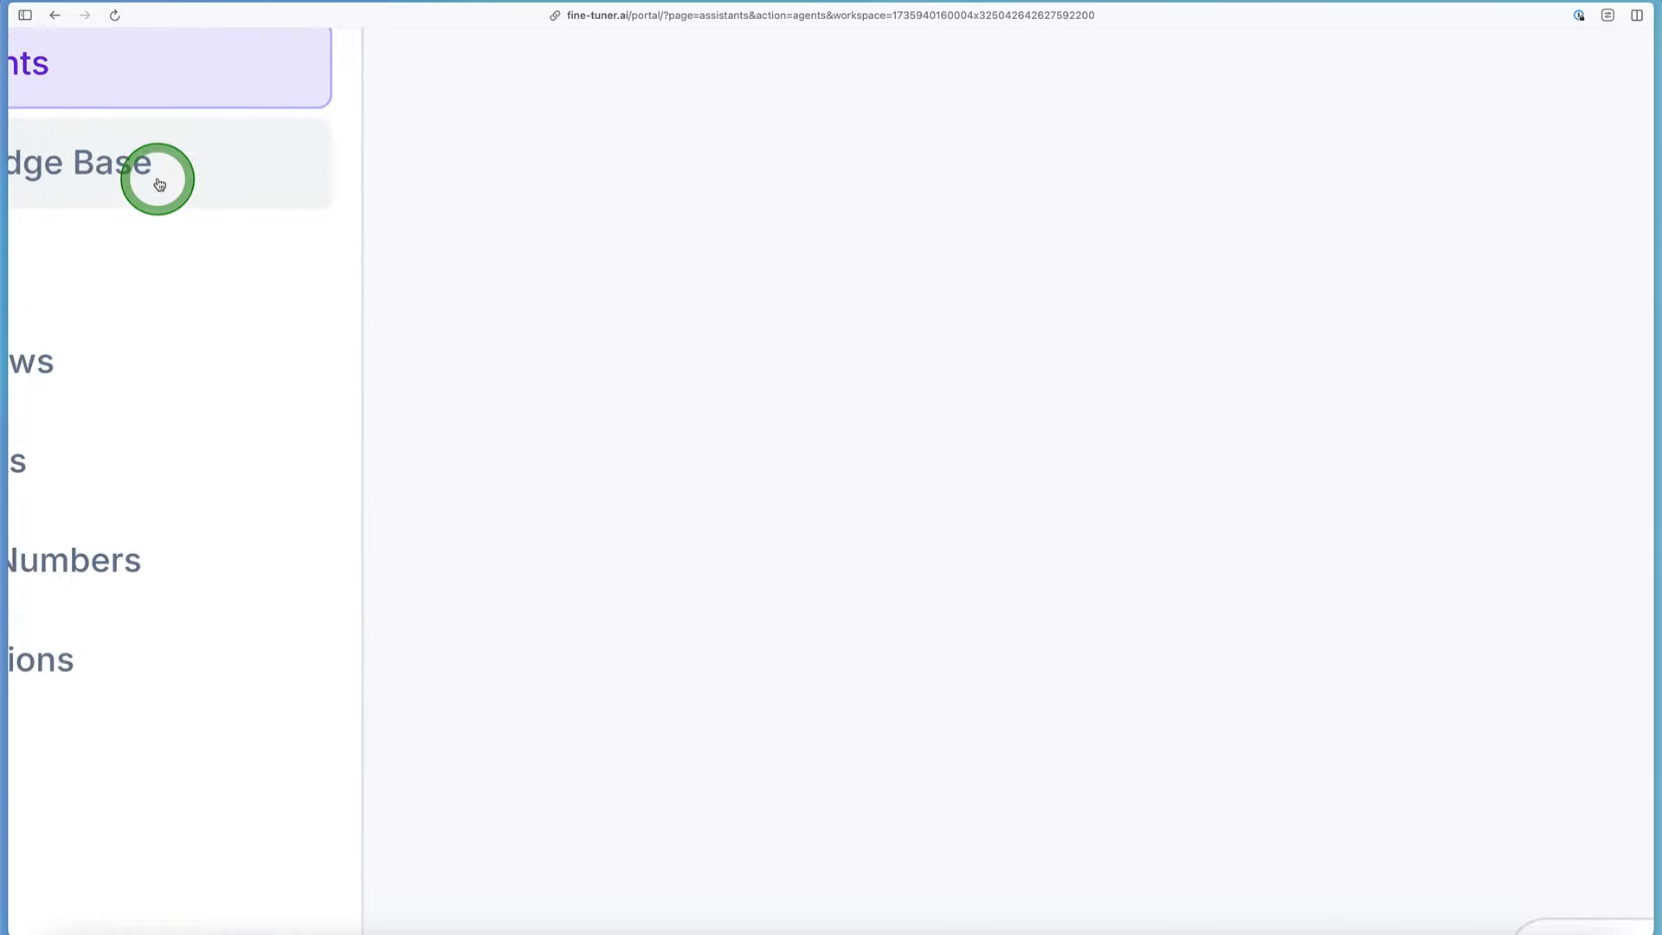
{"action": "scroll", "coordinate": [159, 185], "scroll_direction": "down", "scroll_amount": 5}
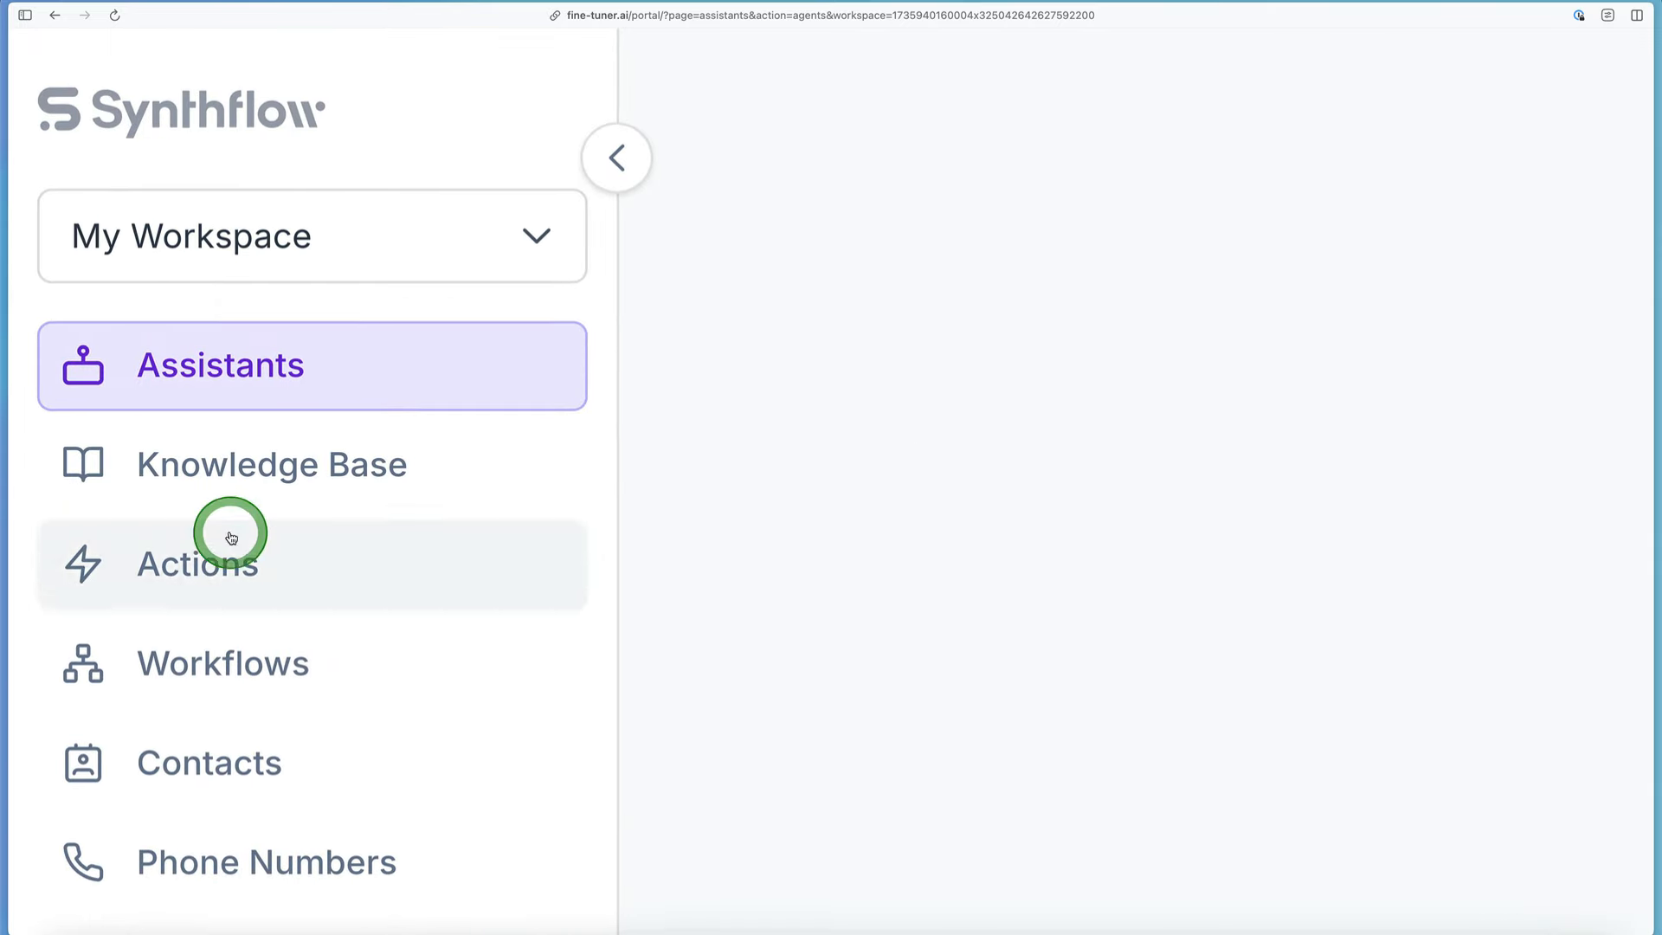
{"action": "scroll", "coordinate": [286, 479], "scroll_direction": "down", "scroll_amount": 10}
{"action": "scroll", "coordinate": [285, 479], "scroll_direction": "up", "scroll_amount": 10}
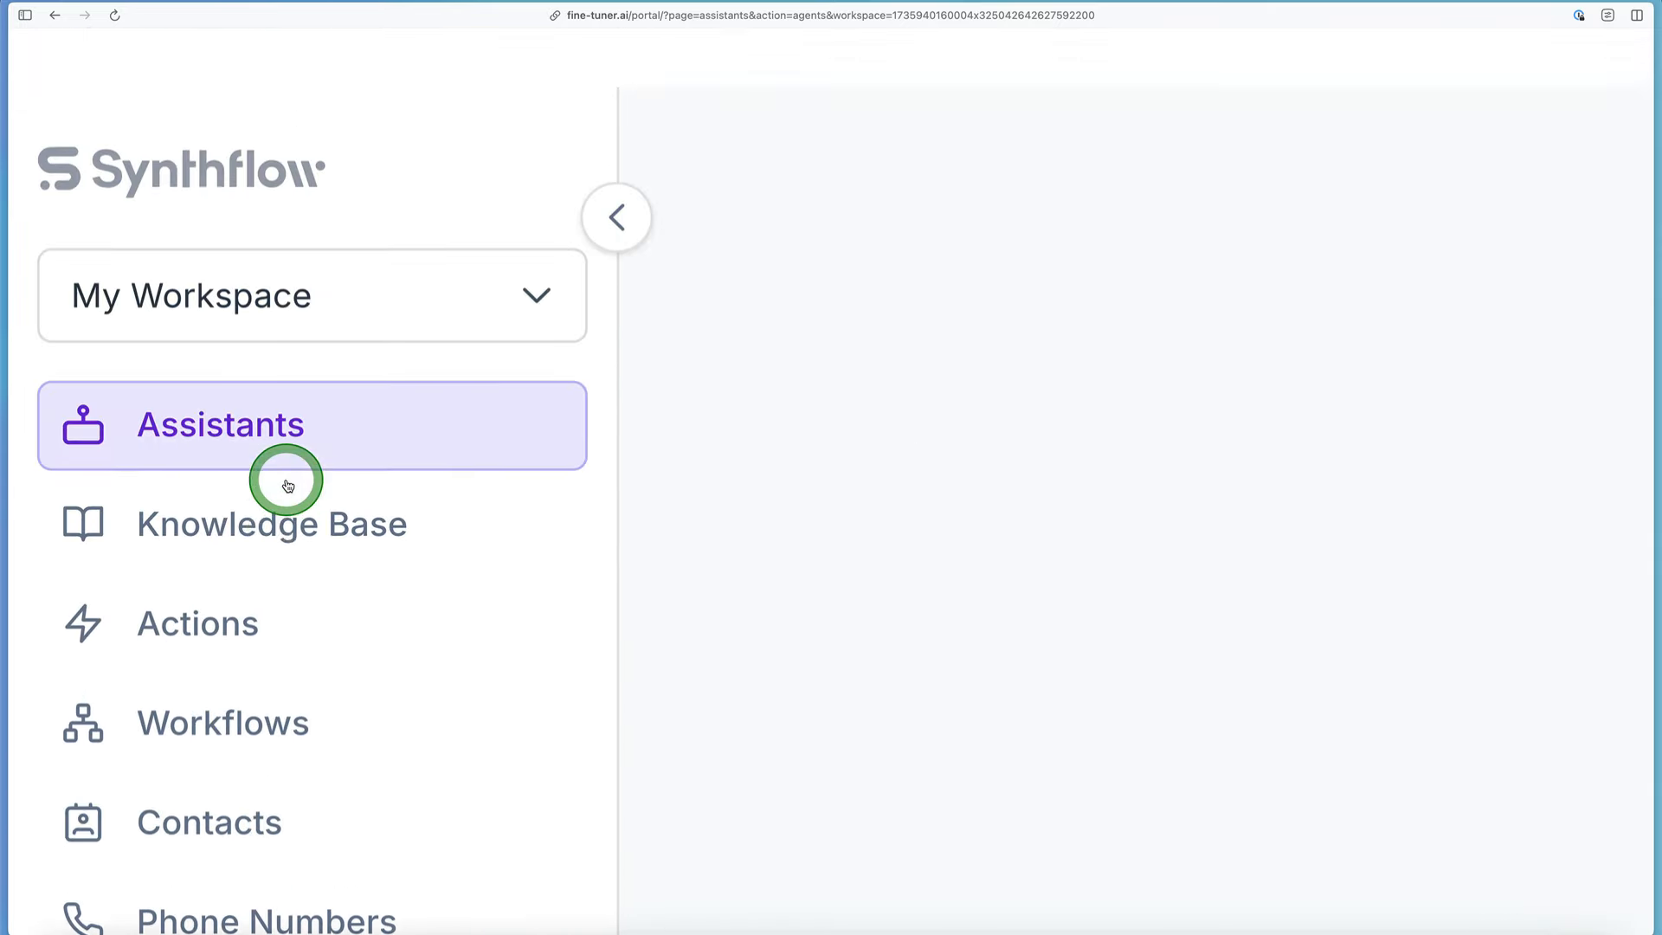
{"action": "scroll", "coordinate": [286, 484], "scroll_direction": "down", "scroll_amount": 5}
{"action": "scroll", "coordinate": [288, 485], "scroll_direction": "down", "scroll_amount": 3}
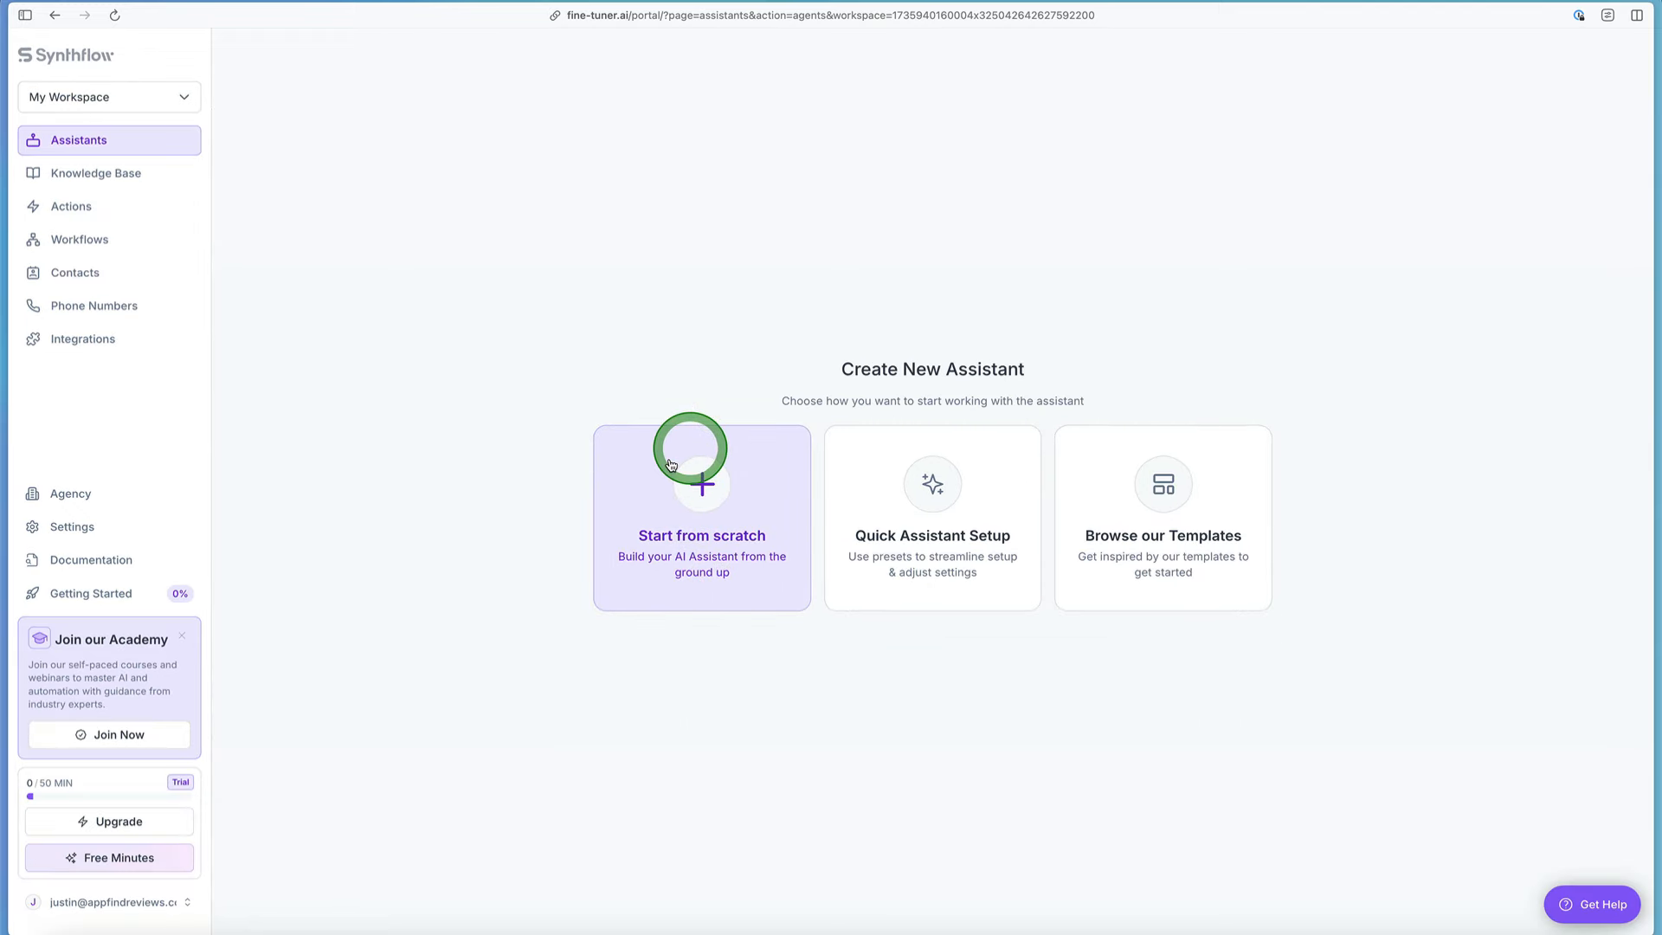
{"action": "scroll", "coordinate": [753, 589], "scroll_direction": "up", "scroll_amount": 5}
{"action": "scroll", "coordinate": [753, 588], "scroll_direction": "up", "scroll_amount": 2}
{"action": "scroll", "coordinate": [738, 527], "scroll_direction": "down", "scroll_amount": 5}
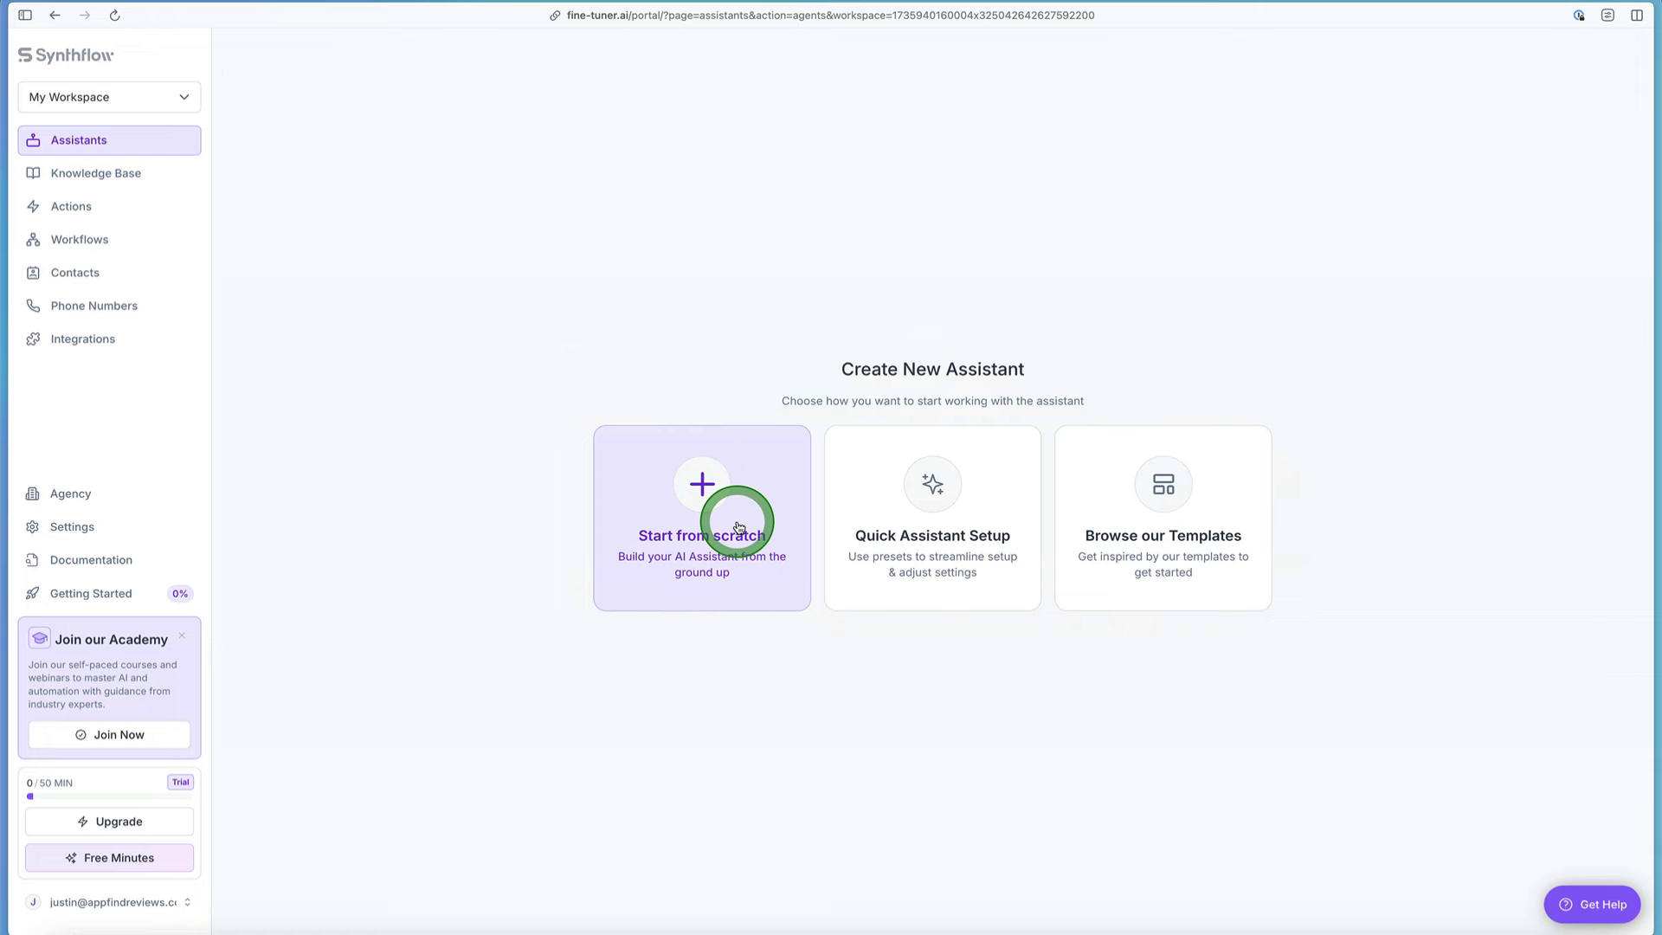
{"action": "scroll", "coordinate": [101, 117], "scroll_direction": "up", "scroll_amount": 5}
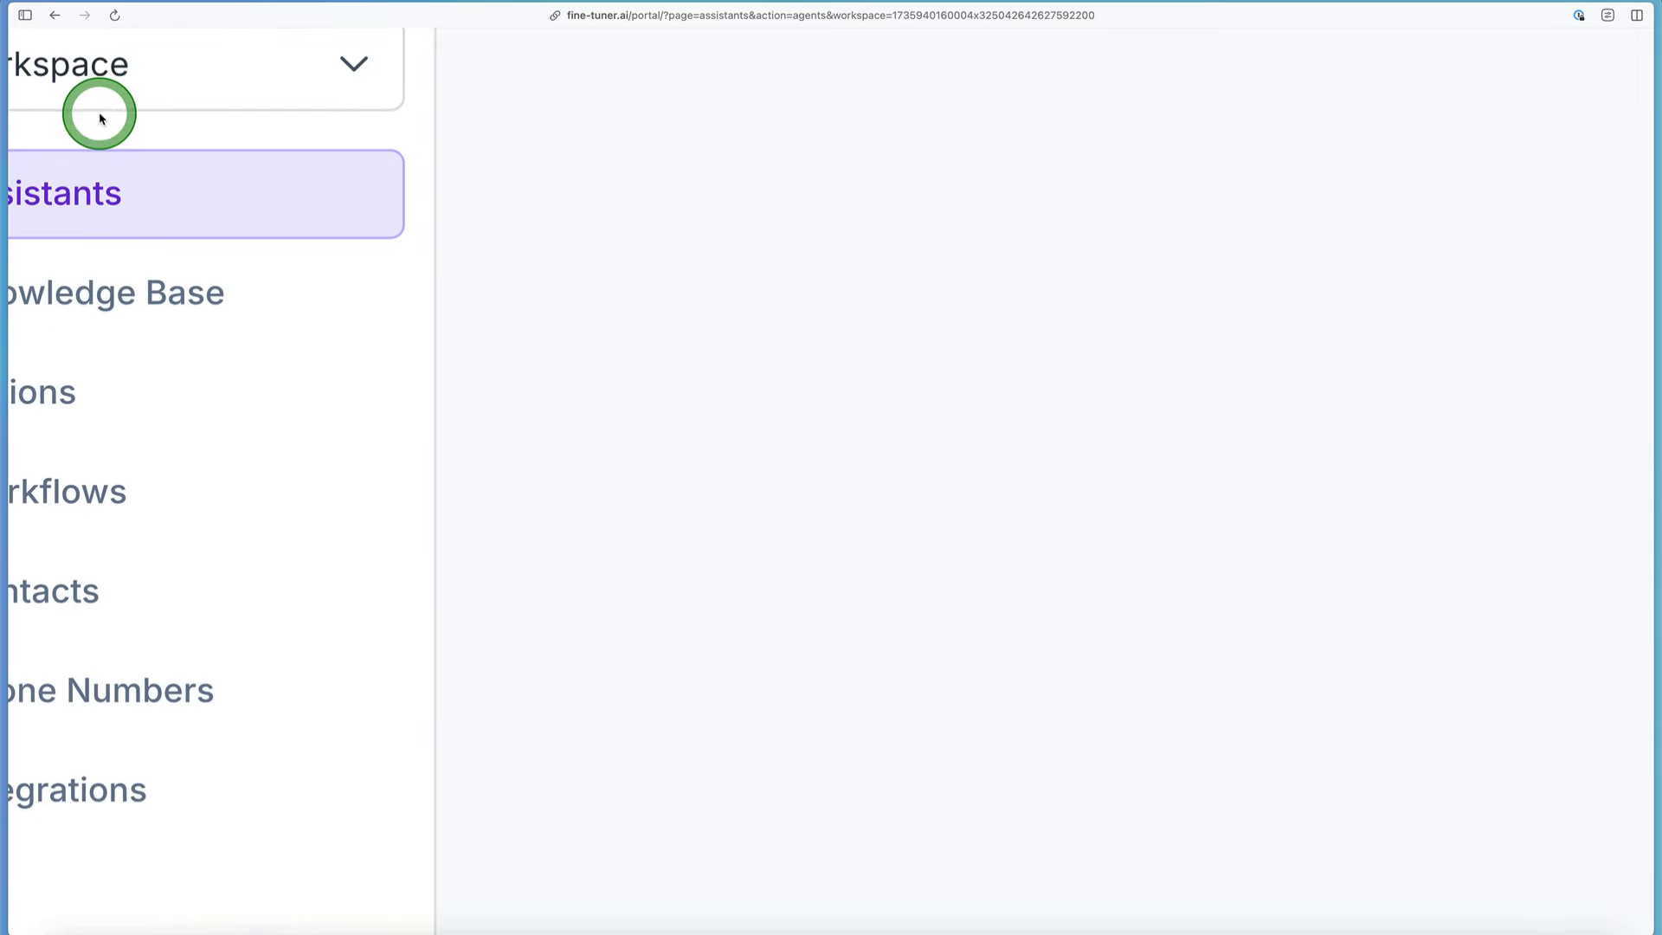
{"action": "scroll", "coordinate": [101, 117], "scroll_direction": "down", "scroll_amount": 3}
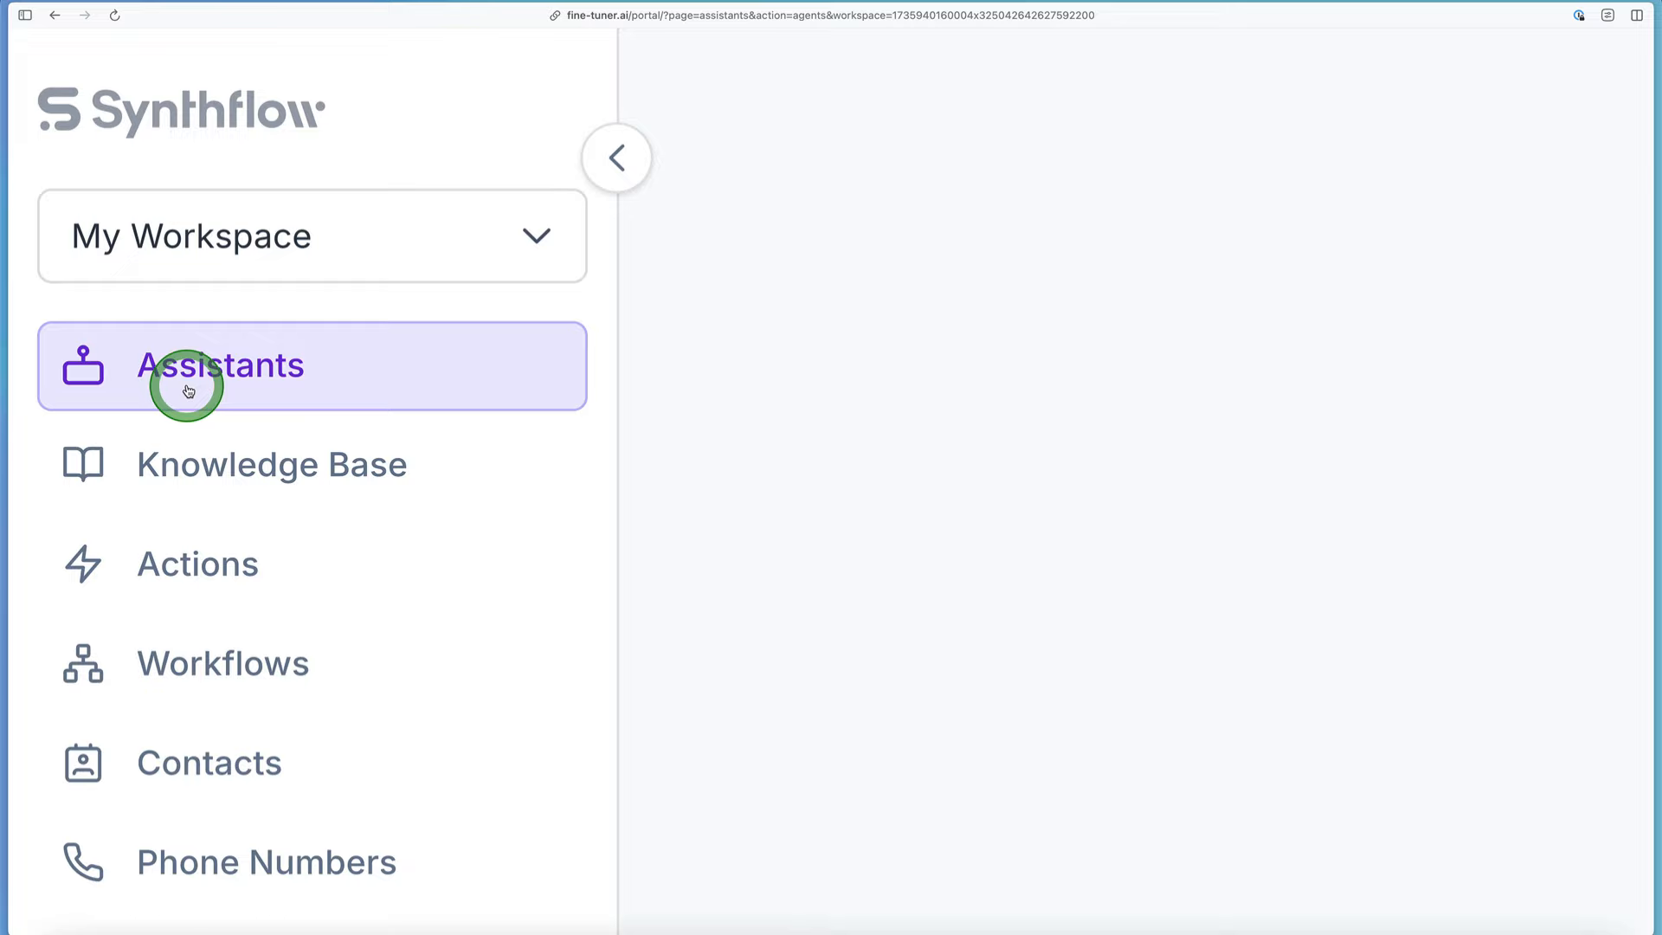
{"action": "scroll", "coordinate": [189, 390], "scroll_direction": "down", "scroll_amount": 1}
{"action": "scroll", "coordinate": [935, 409], "scroll_direction": "down", "scroll_amount": 5}
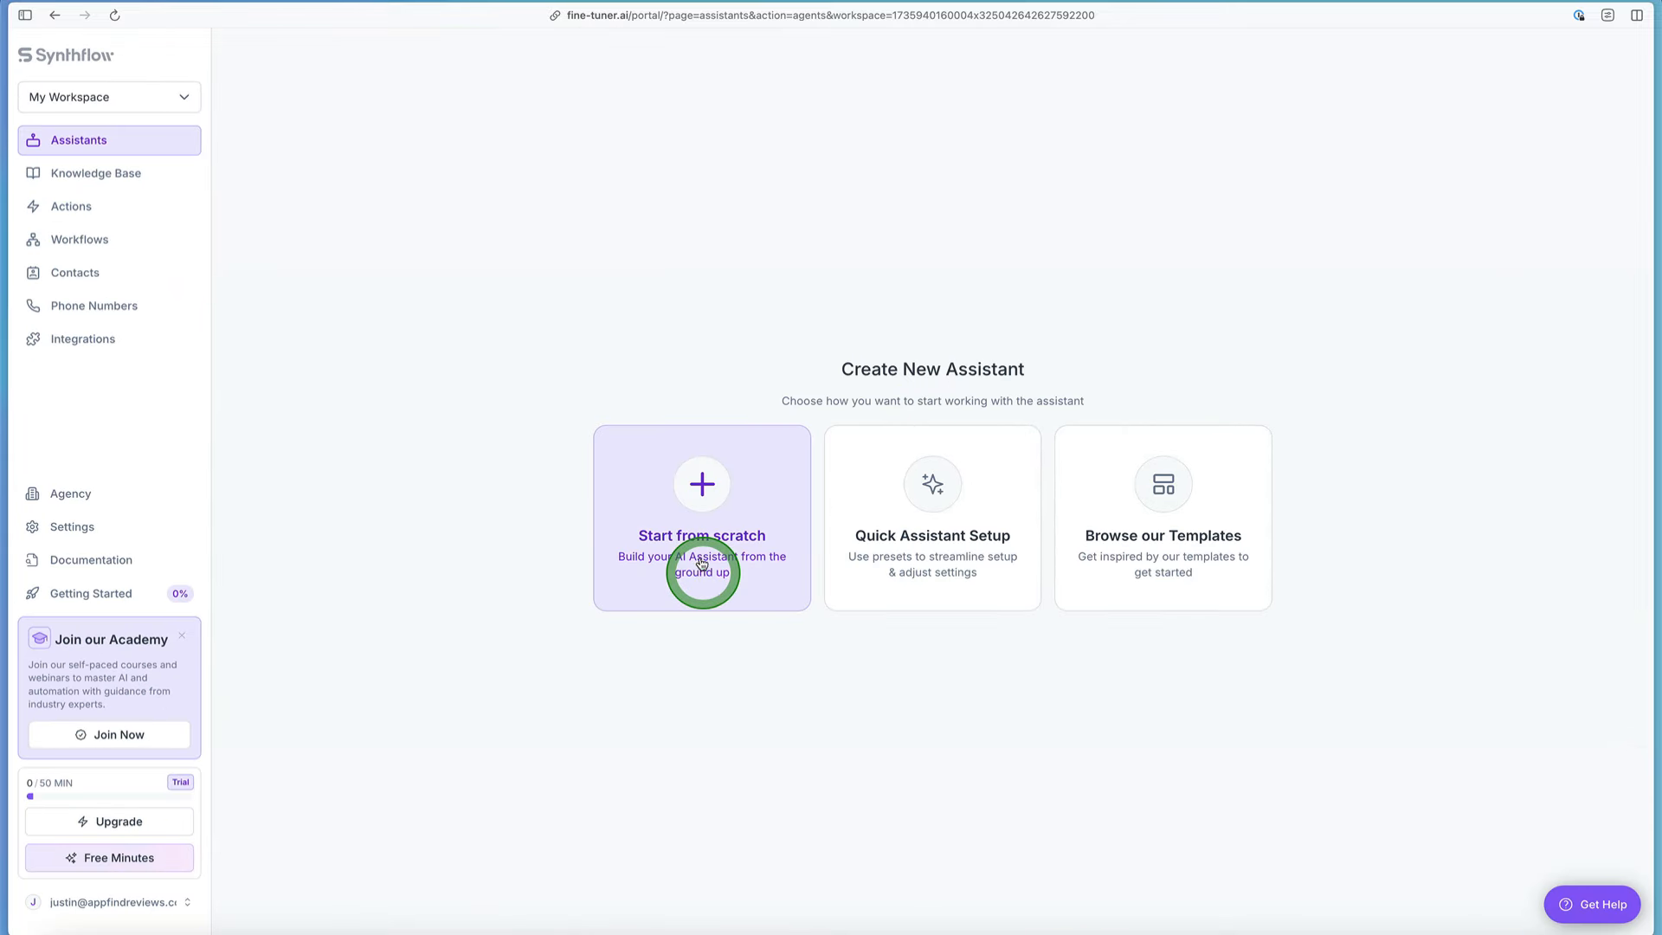
Step: Create a new assistant from scratch, choosing Widget as the assistant type
{"action": "scroll", "coordinate": [724, 537], "scroll_direction": "up", "scroll_amount": 5}
{"action": "left_click", "coordinate": [726, 540]}
{"action": "scroll", "coordinate": [726, 543], "scroll_direction": "down", "scroll_amount": 5}
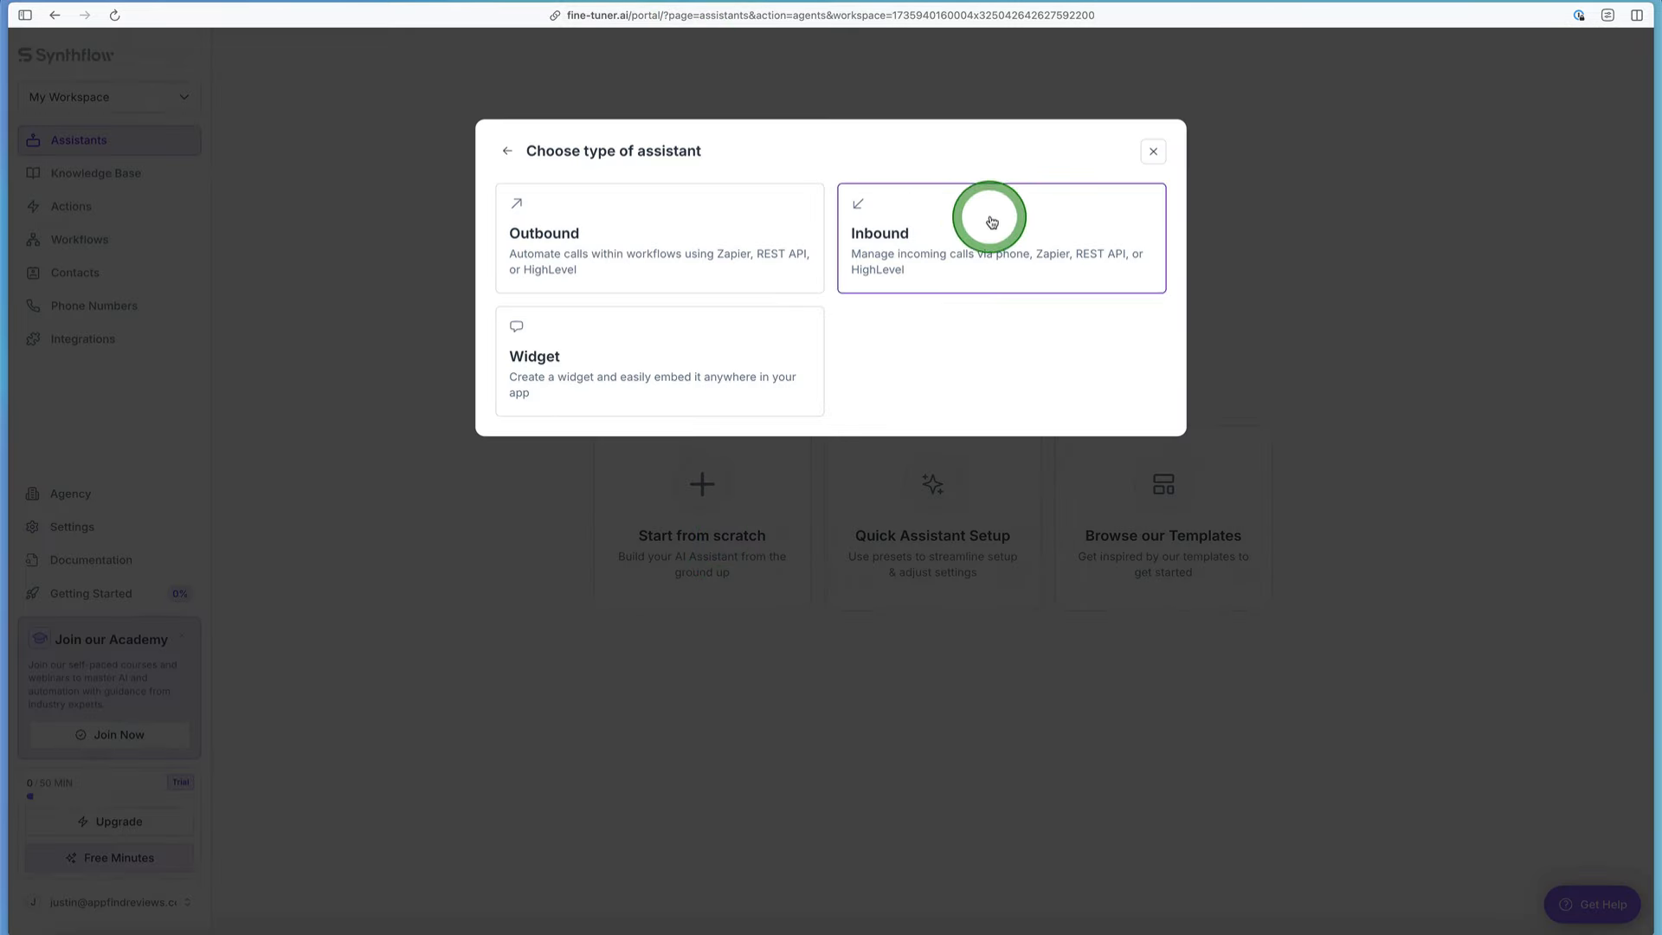
{"action": "scroll", "coordinate": [723, 197], "scroll_direction": "up", "scroll_amount": 5}
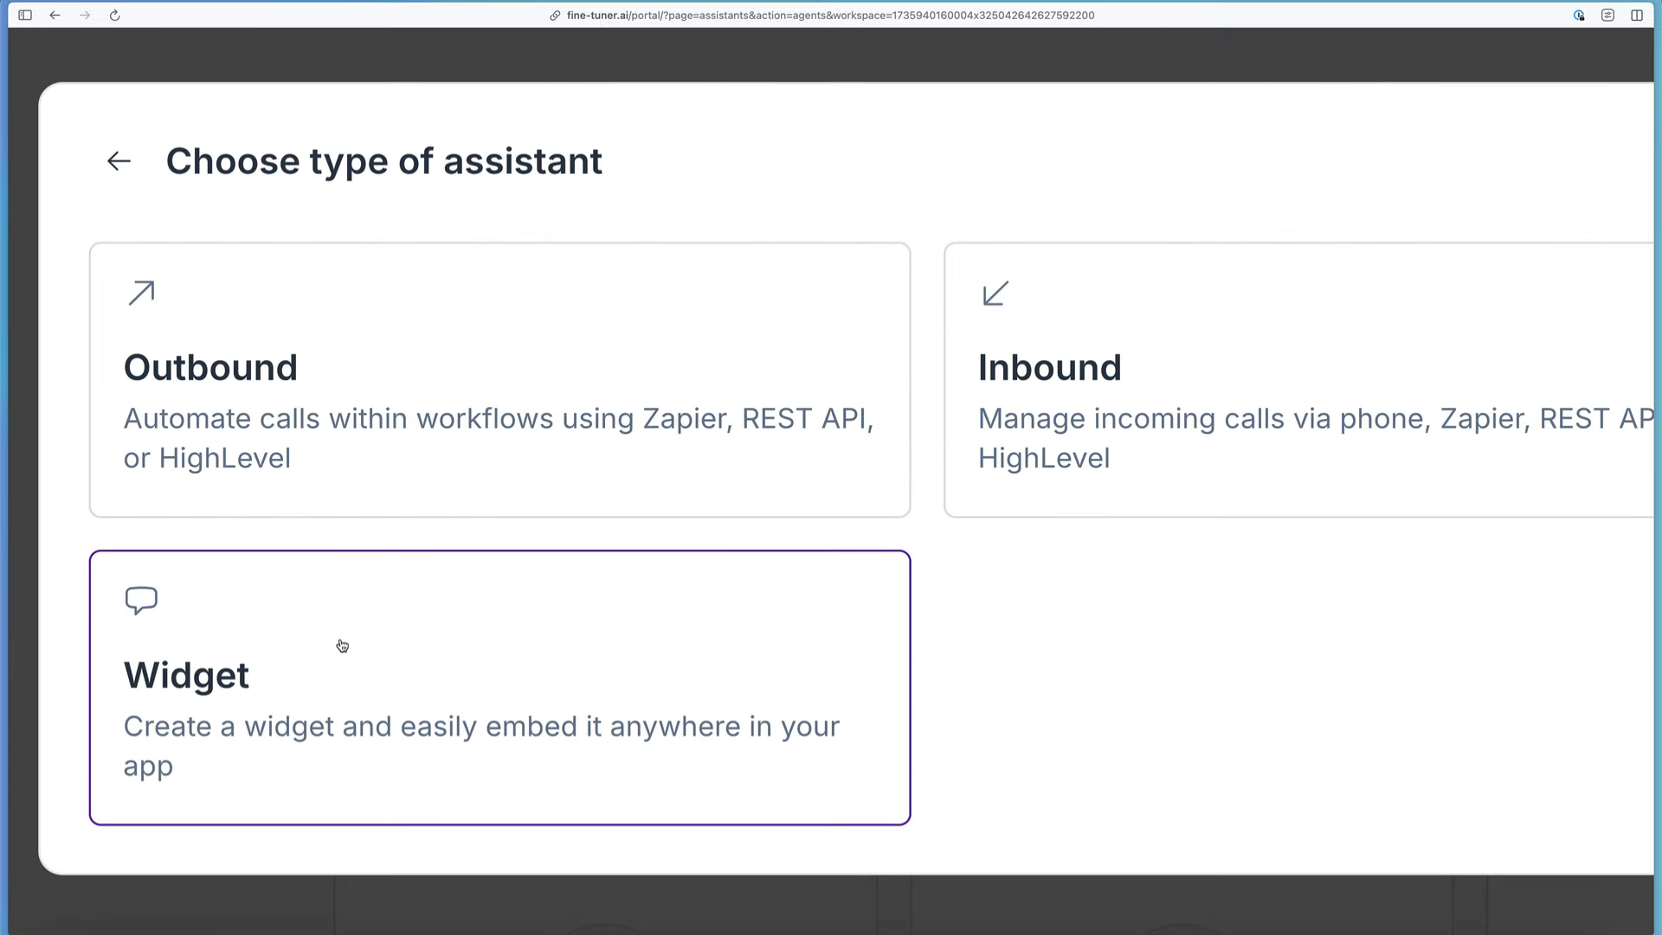
{"action": "left_click", "coordinate": [267, 663]}
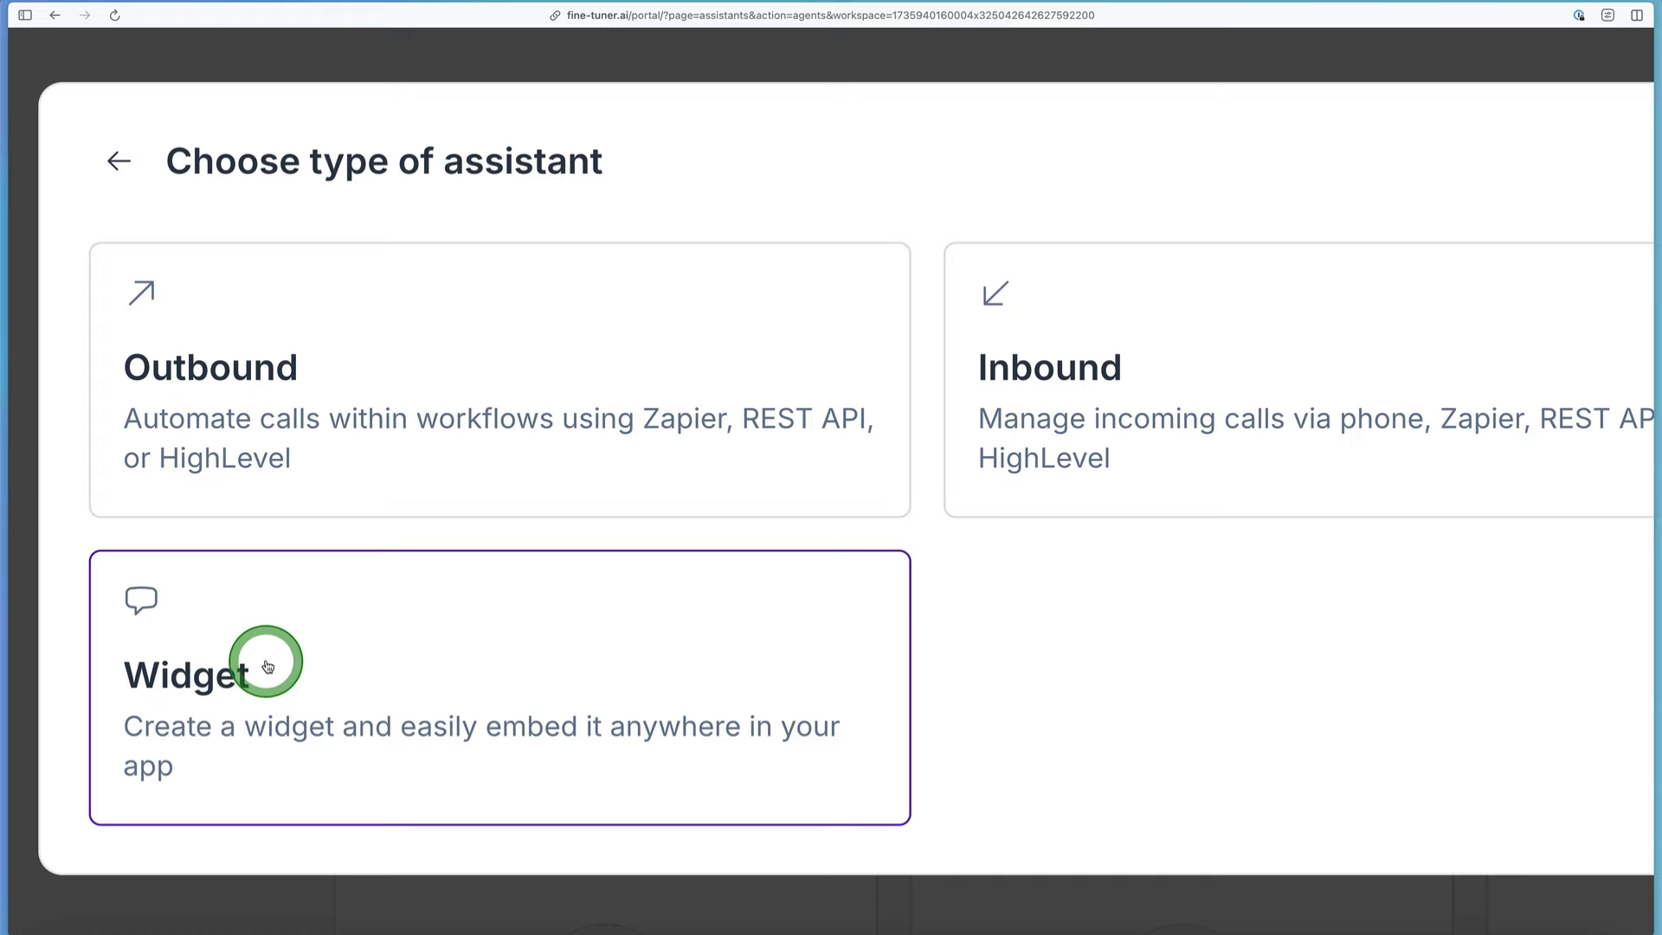
{"action": "scroll", "coordinate": [239, 666], "scroll_direction": "down", "scroll_amount": 5}
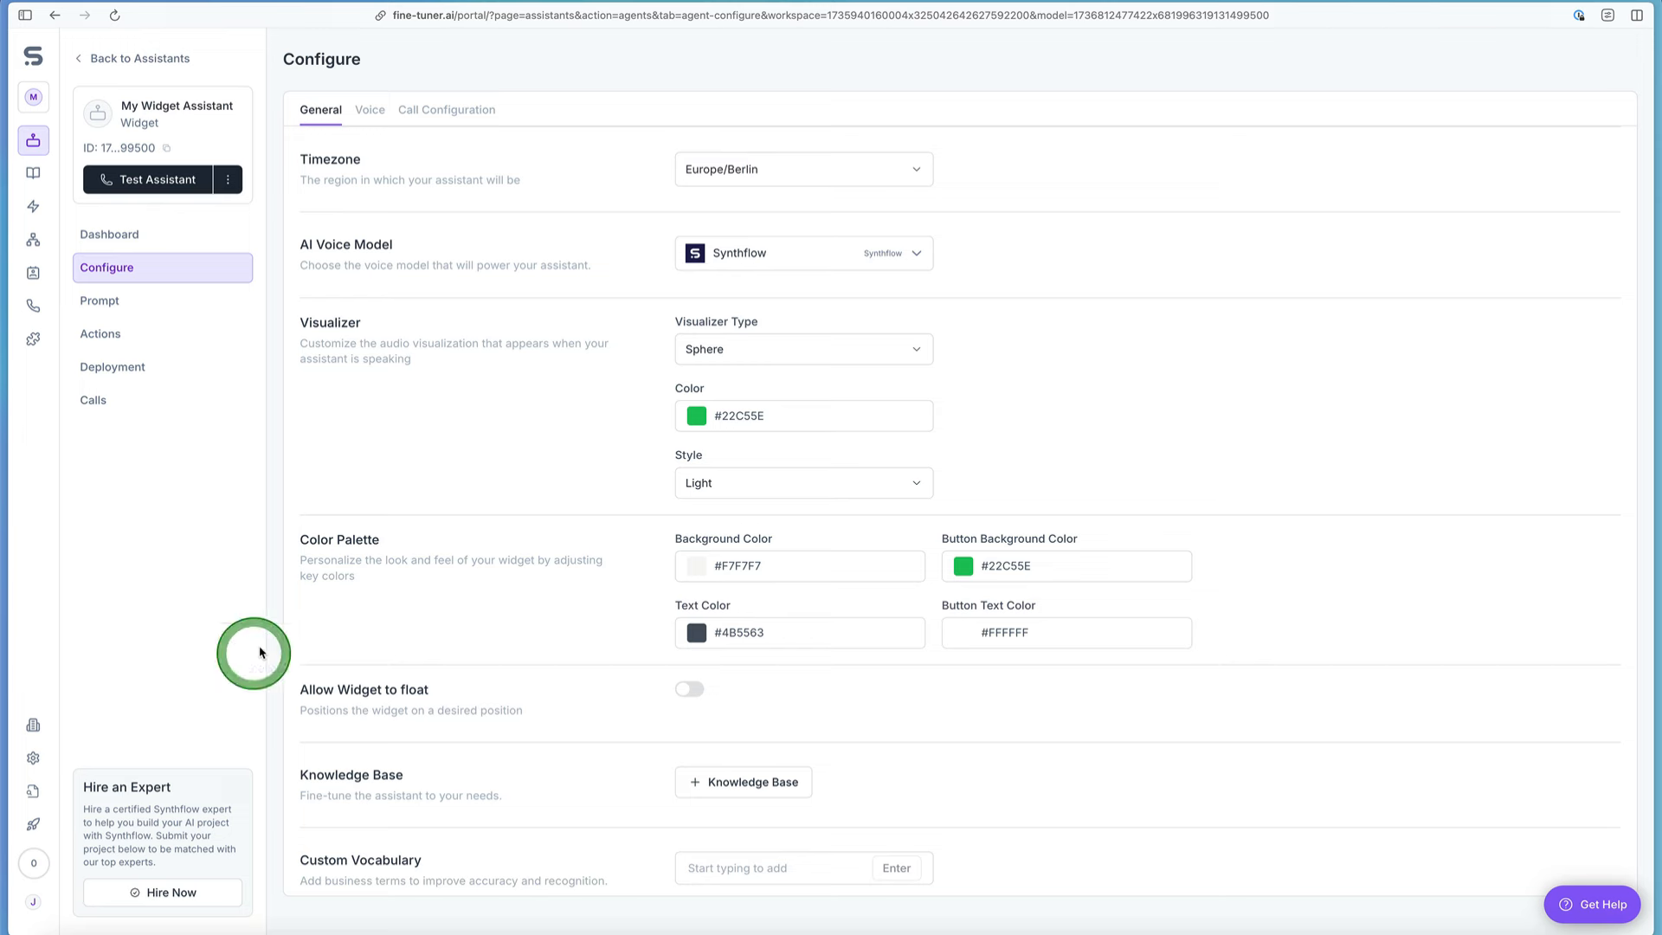
Step: Rename the assistant to "My Real Estate Assistant" in the general configuration
{"action": "scroll", "coordinate": [379, 536], "scroll_direction": "up", "scroll_amount": 1}
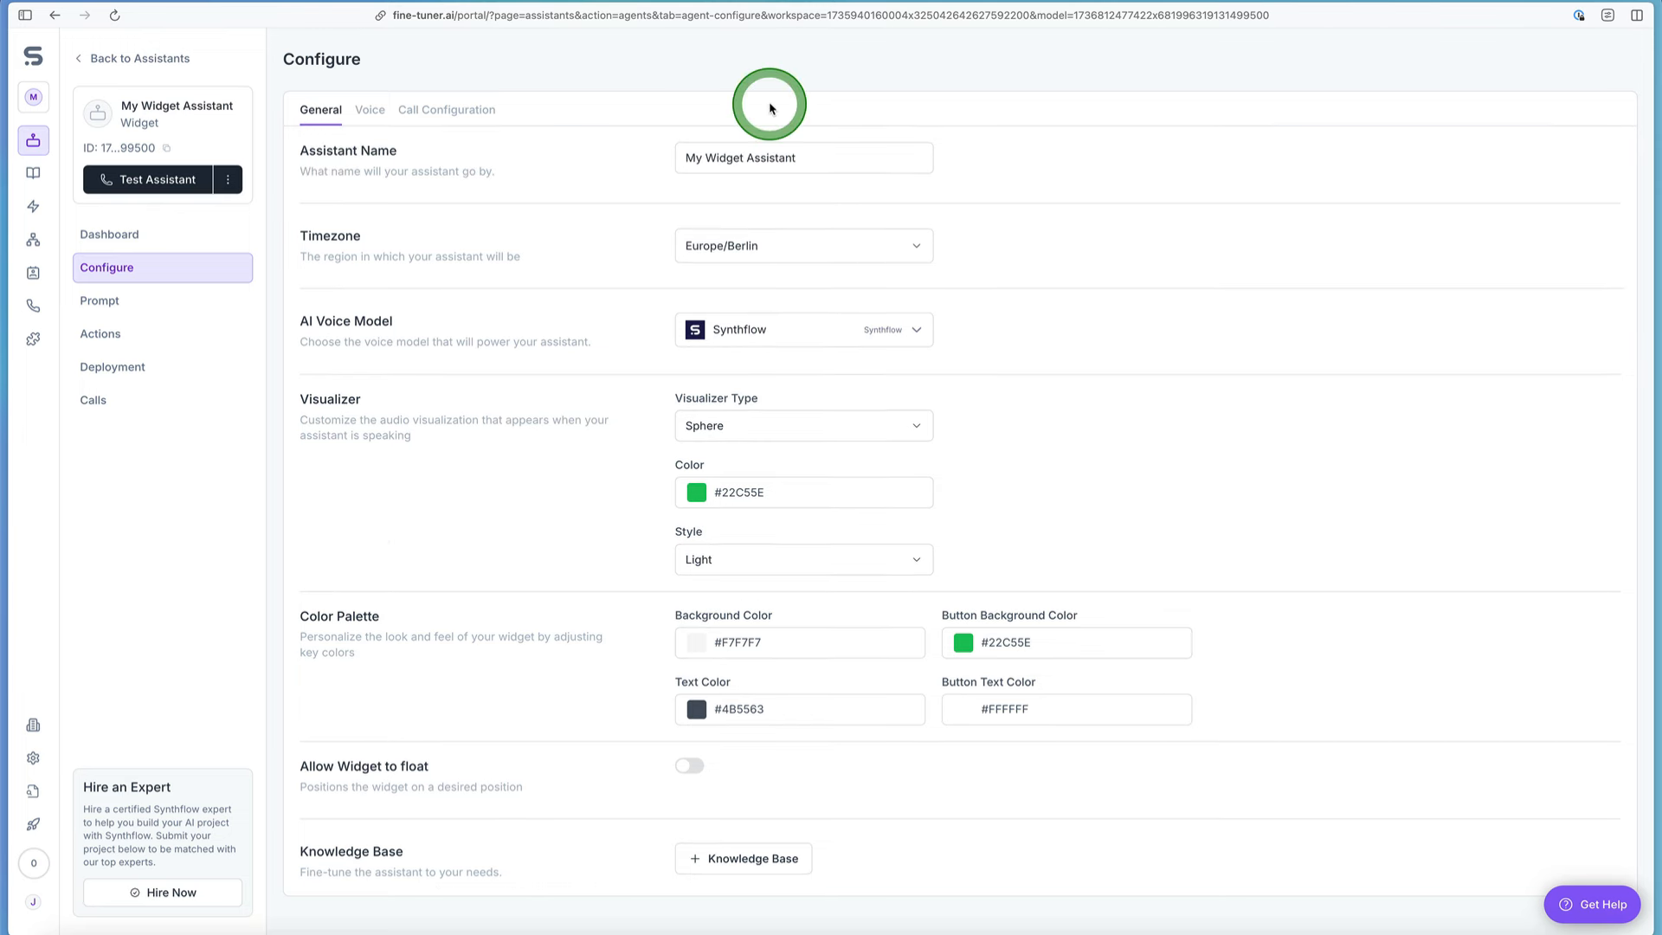
{"action": "double_click", "coordinate": [723, 157]}
{"action": "type", "text": "Real Estat"}
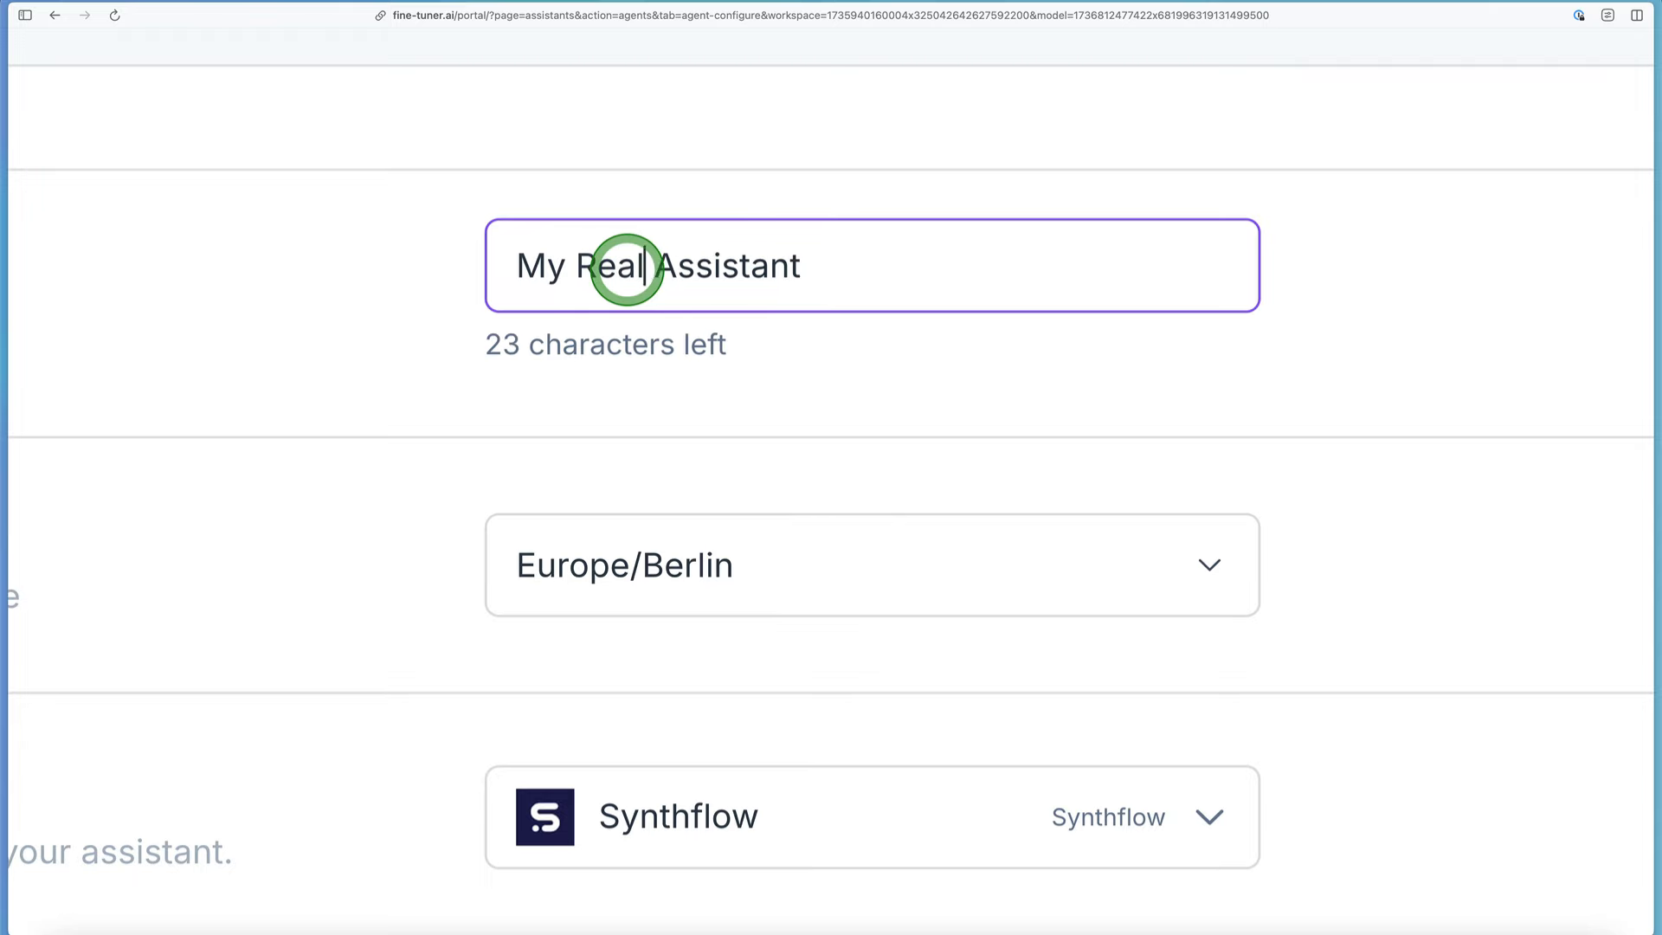
{"action": "type", "text": "e"}
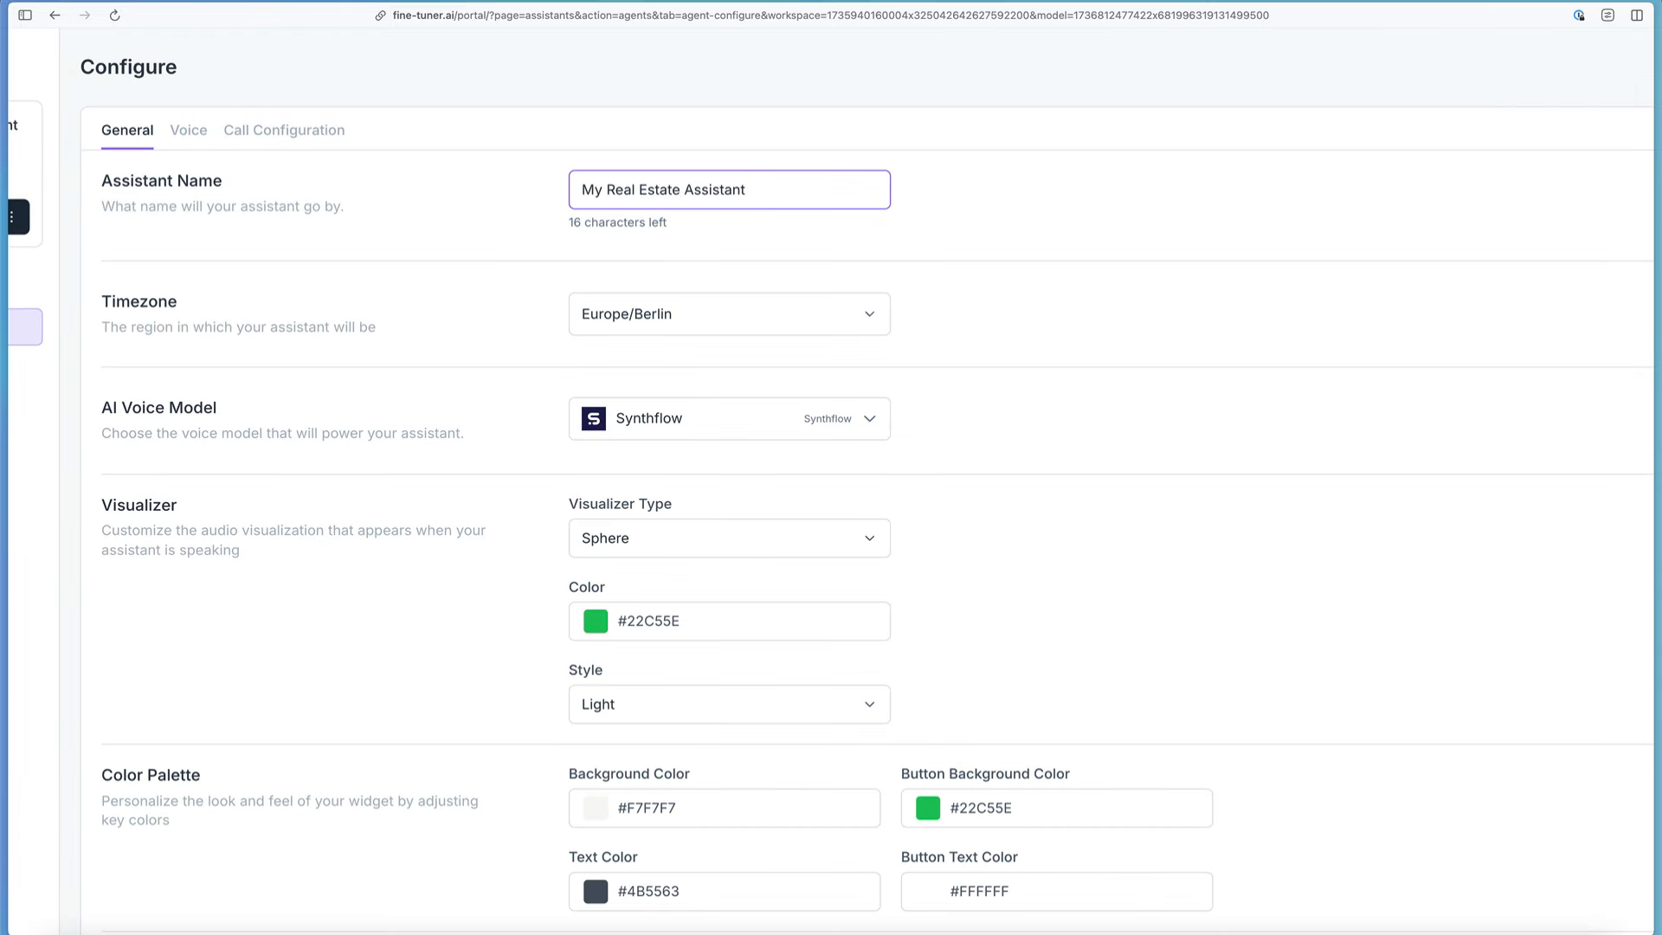
{"action": "left_click", "coordinate": [425, 712]}
Step: Set the assistant's timezone to US/Pacific
{"action": "left_click", "coordinate": [454, 308]}
{"action": "scroll", "coordinate": [454, 308], "scroll_direction": "down", "scroll_amount": 1}
{"action": "left_click", "coordinate": [483, 303]}
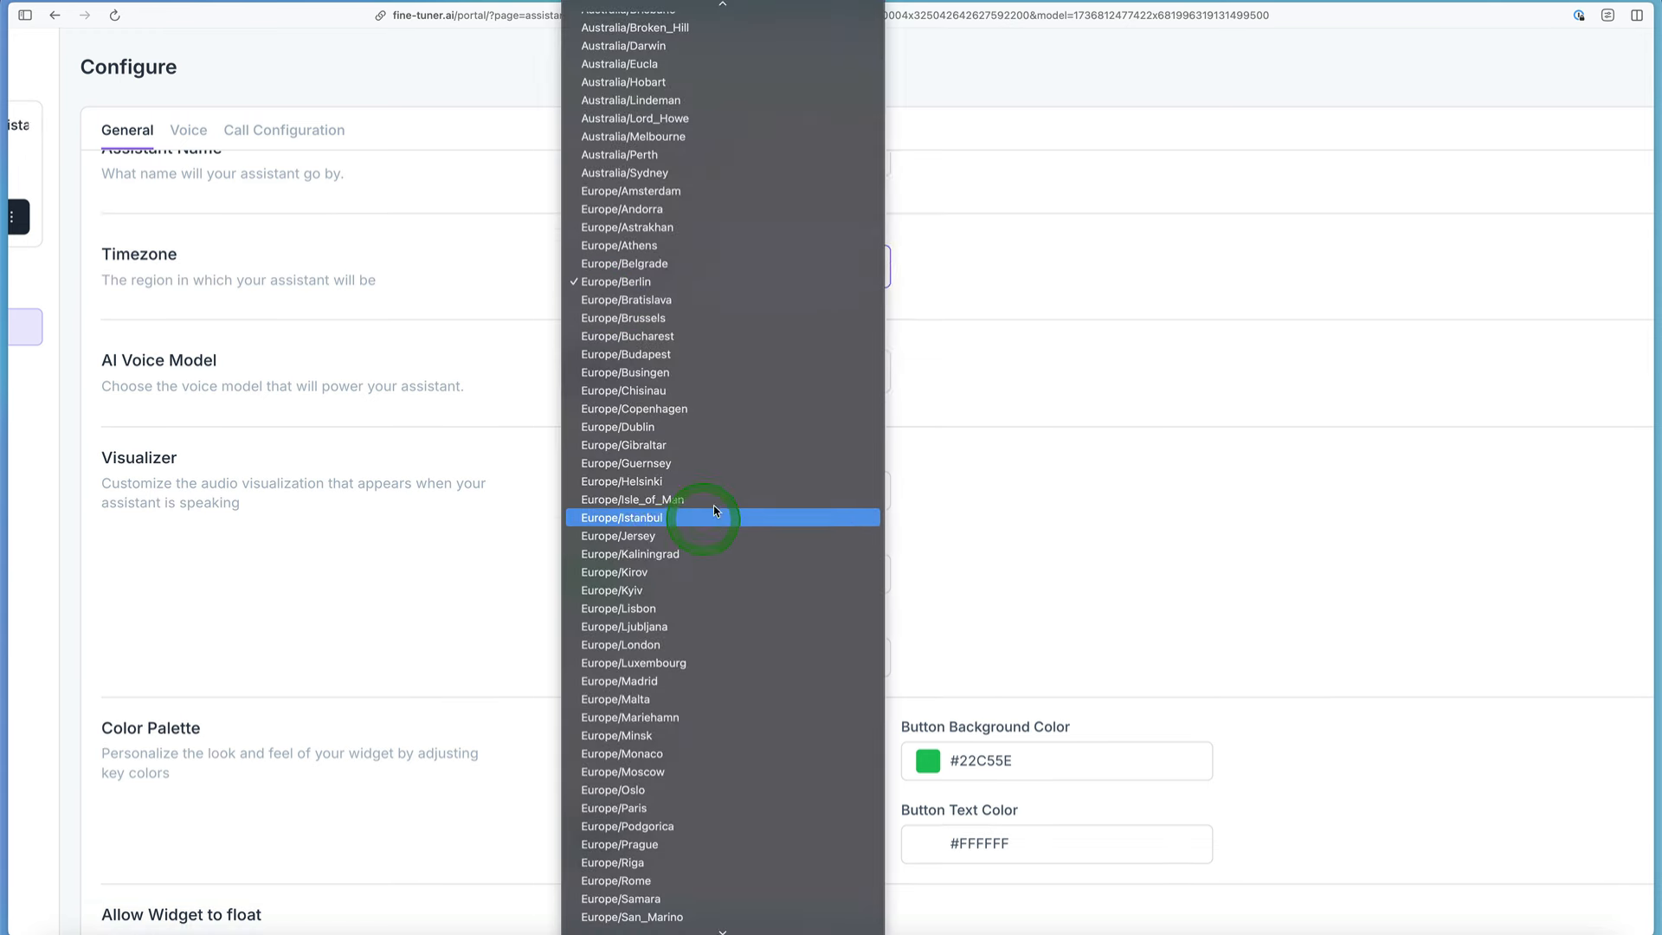
{"action": "left_click", "coordinate": [987, 607]}
{"action": "key", "text": "u"}
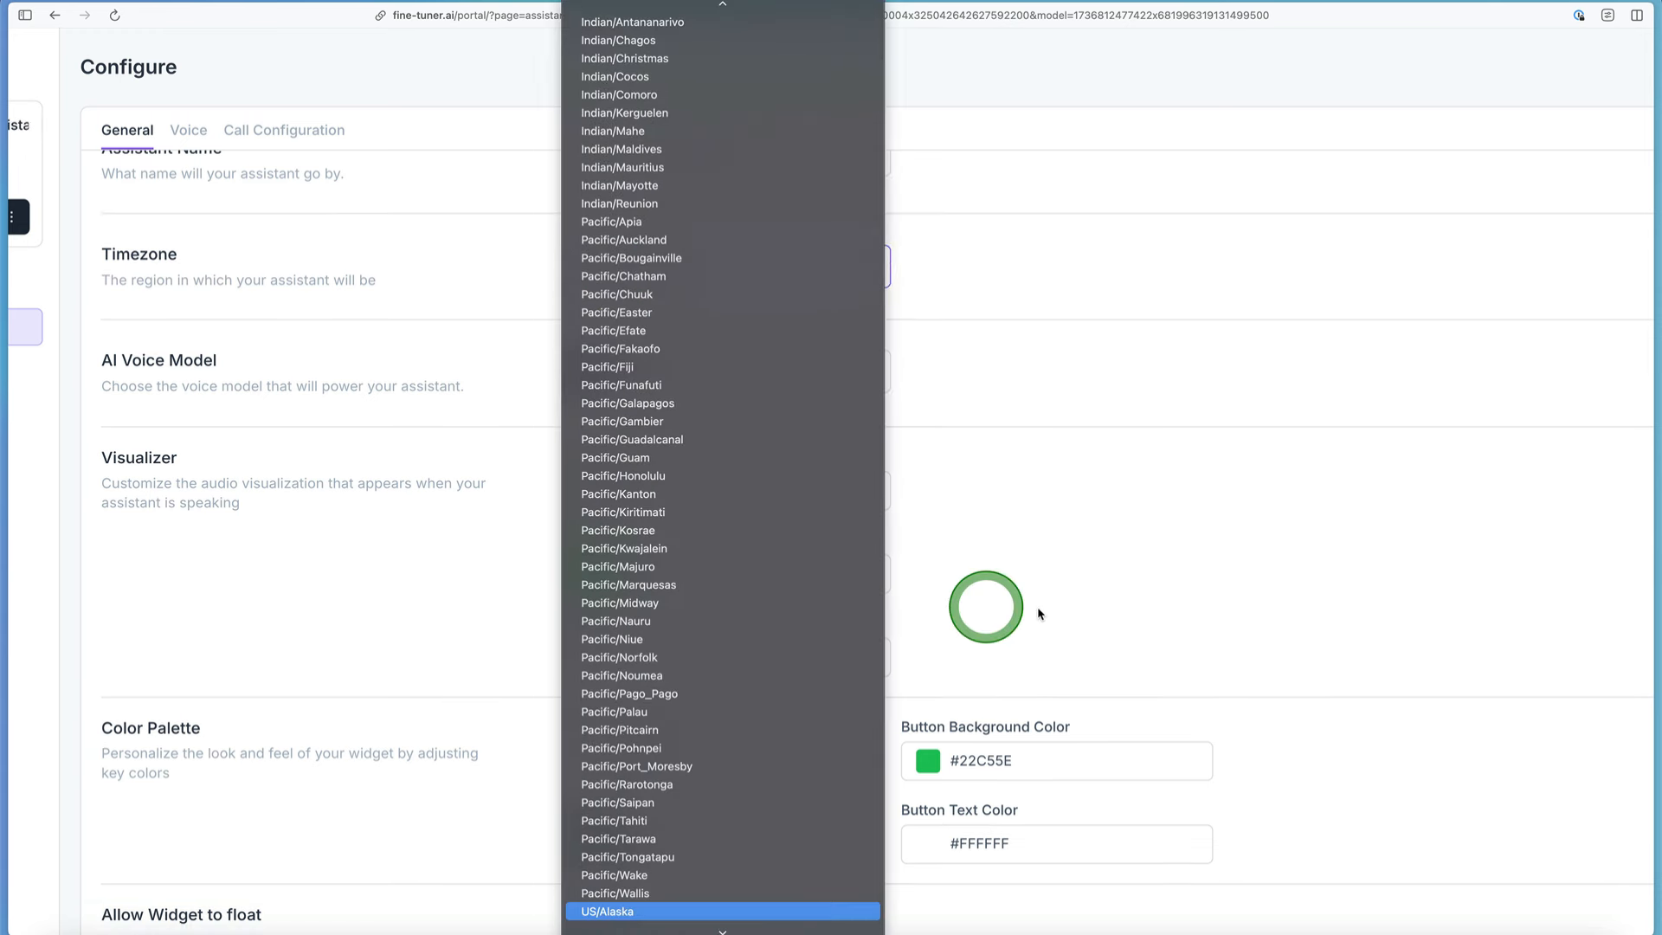
{"action": "key", "text": "Down"}
{"action": "key", "text": "Down"}
{"action": "key", "text": "Down"}
{"action": "key", "text": "Down"}
{"action": "key", "text": "Down"}
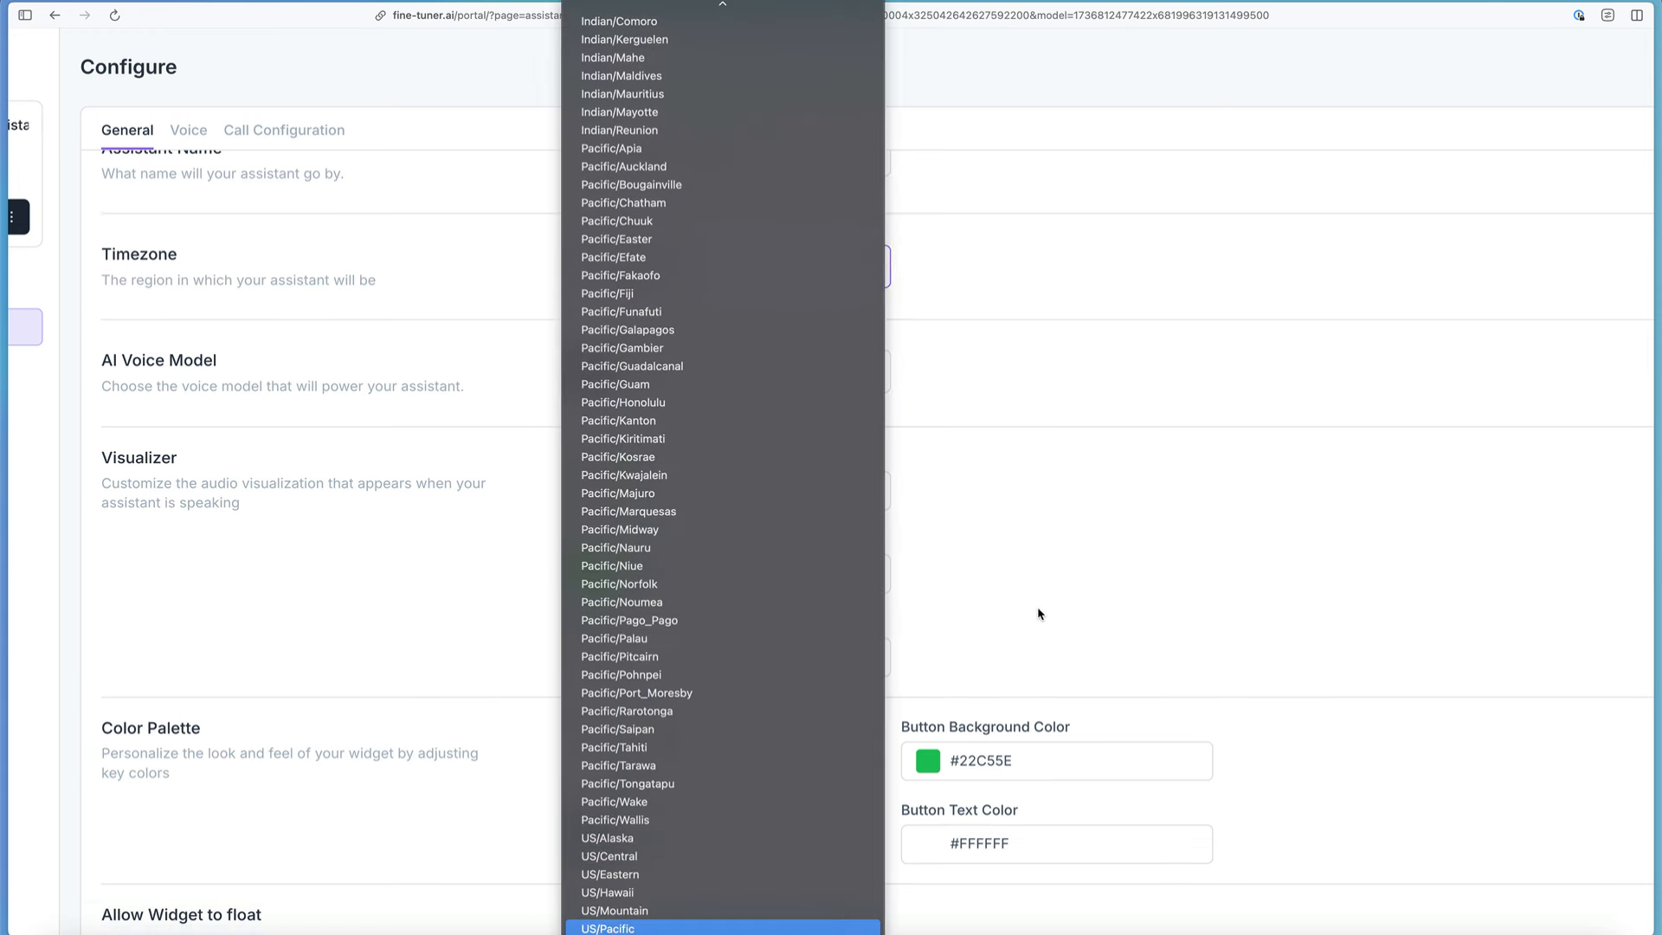
{"action": "key", "text": "Return"}
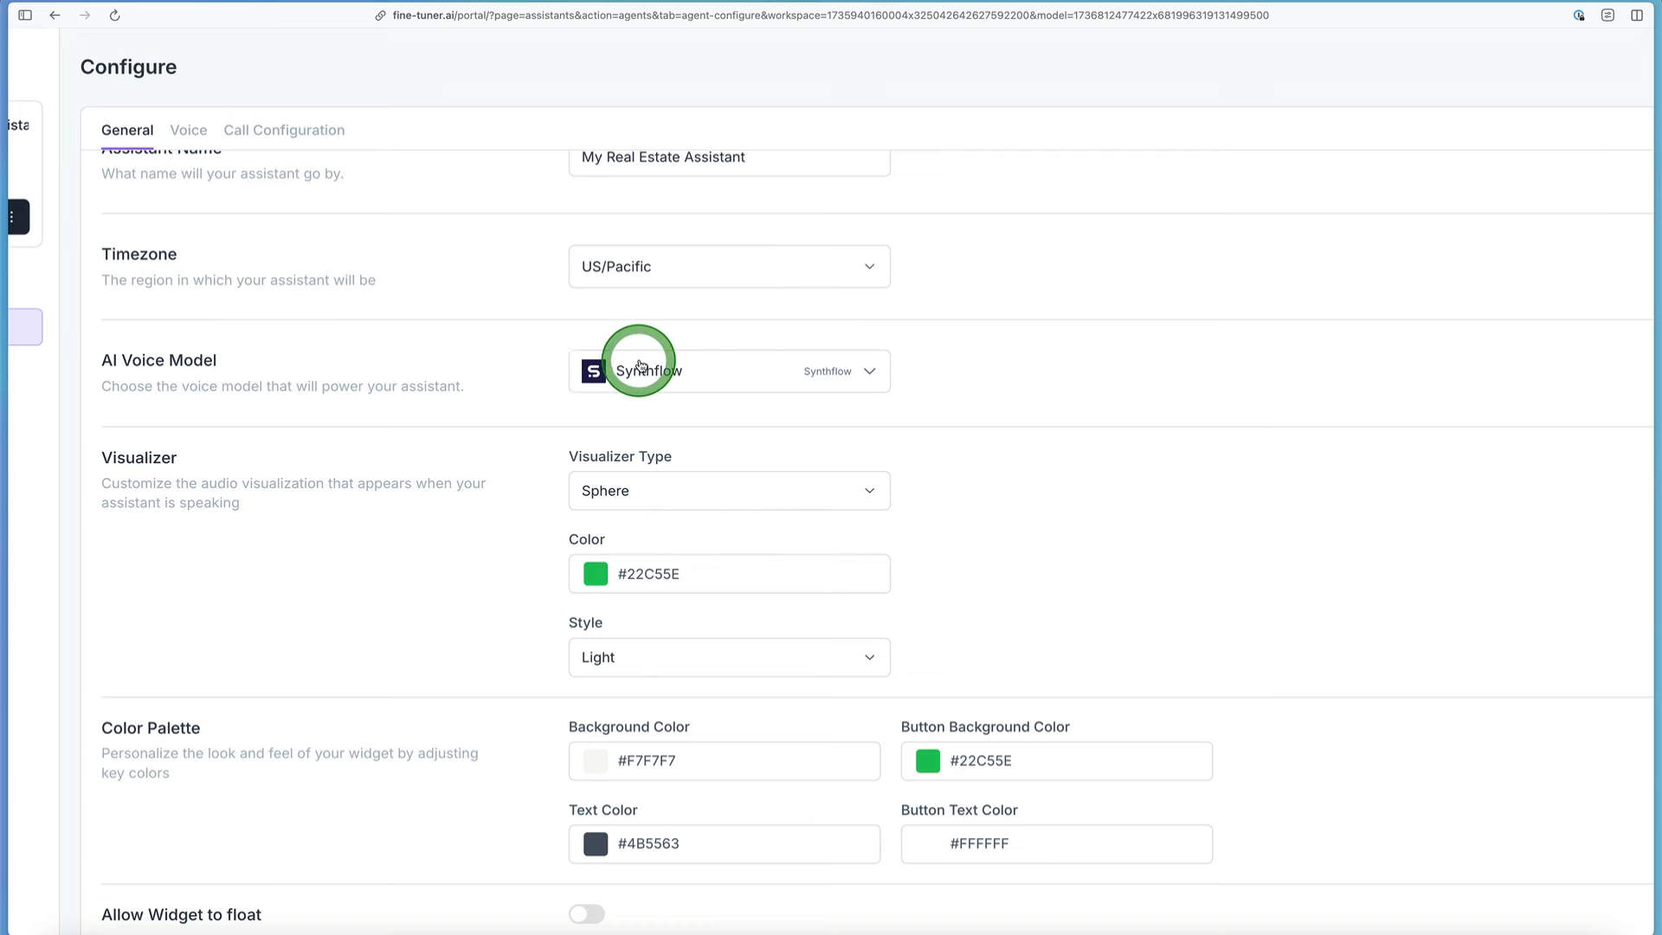
Step: Review the available AI voice models without changing the selection, and preview the widget in the assistant test window
{"action": "left_click", "coordinate": [658, 374]}
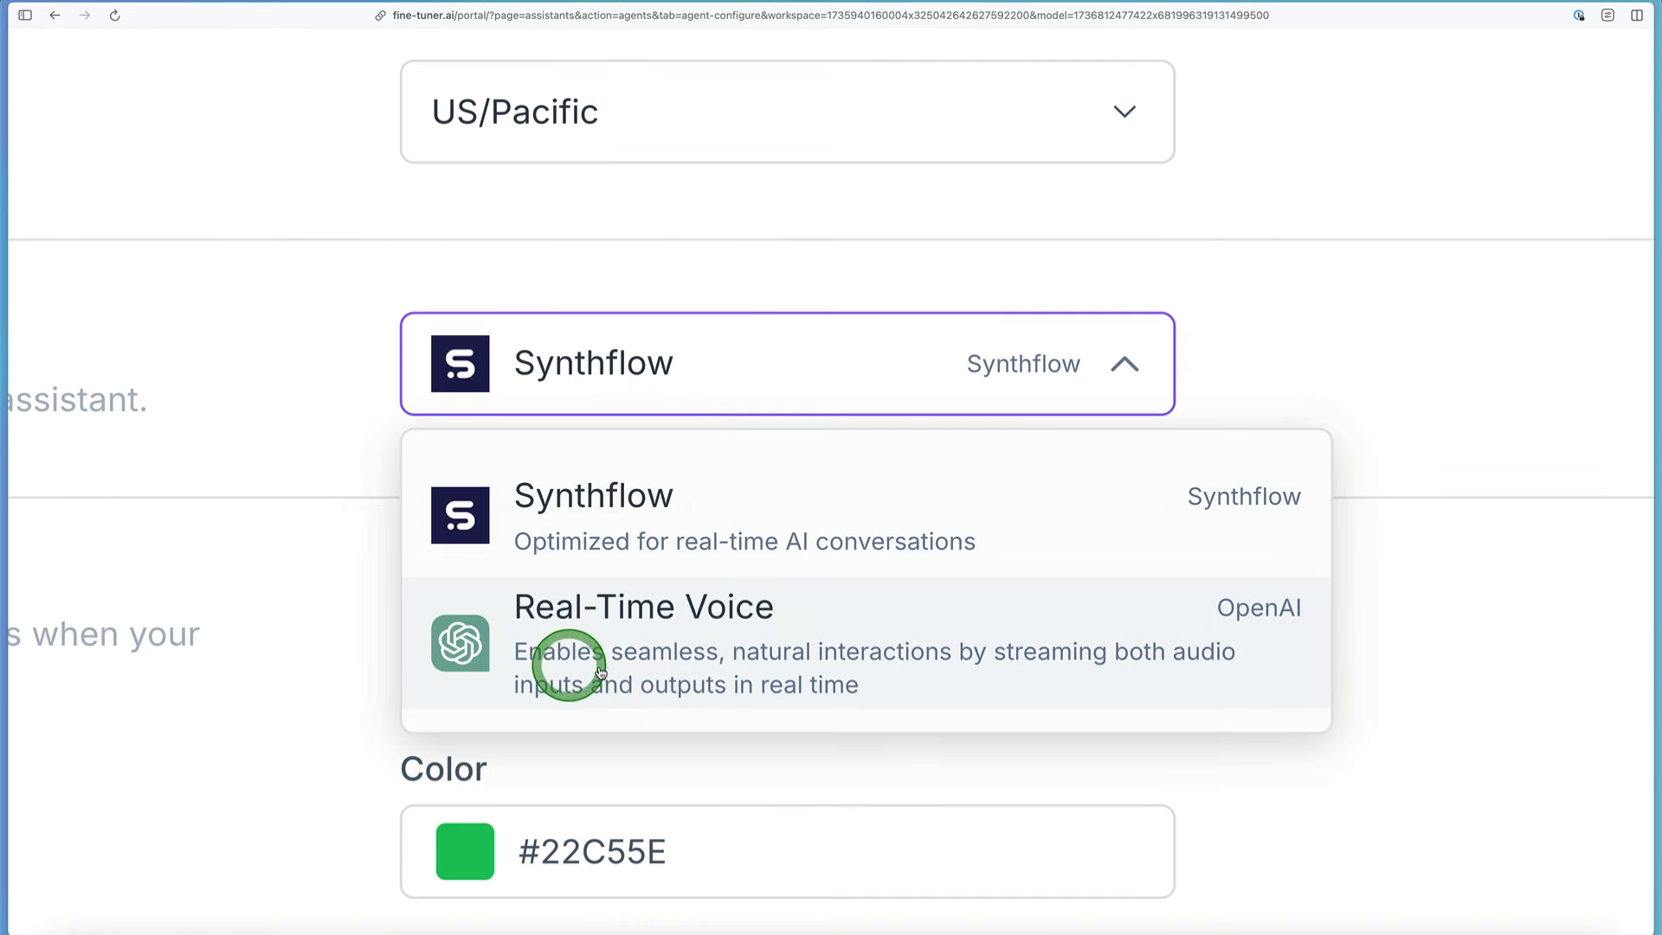
{"action": "left_click", "coordinate": [1306, 298]}
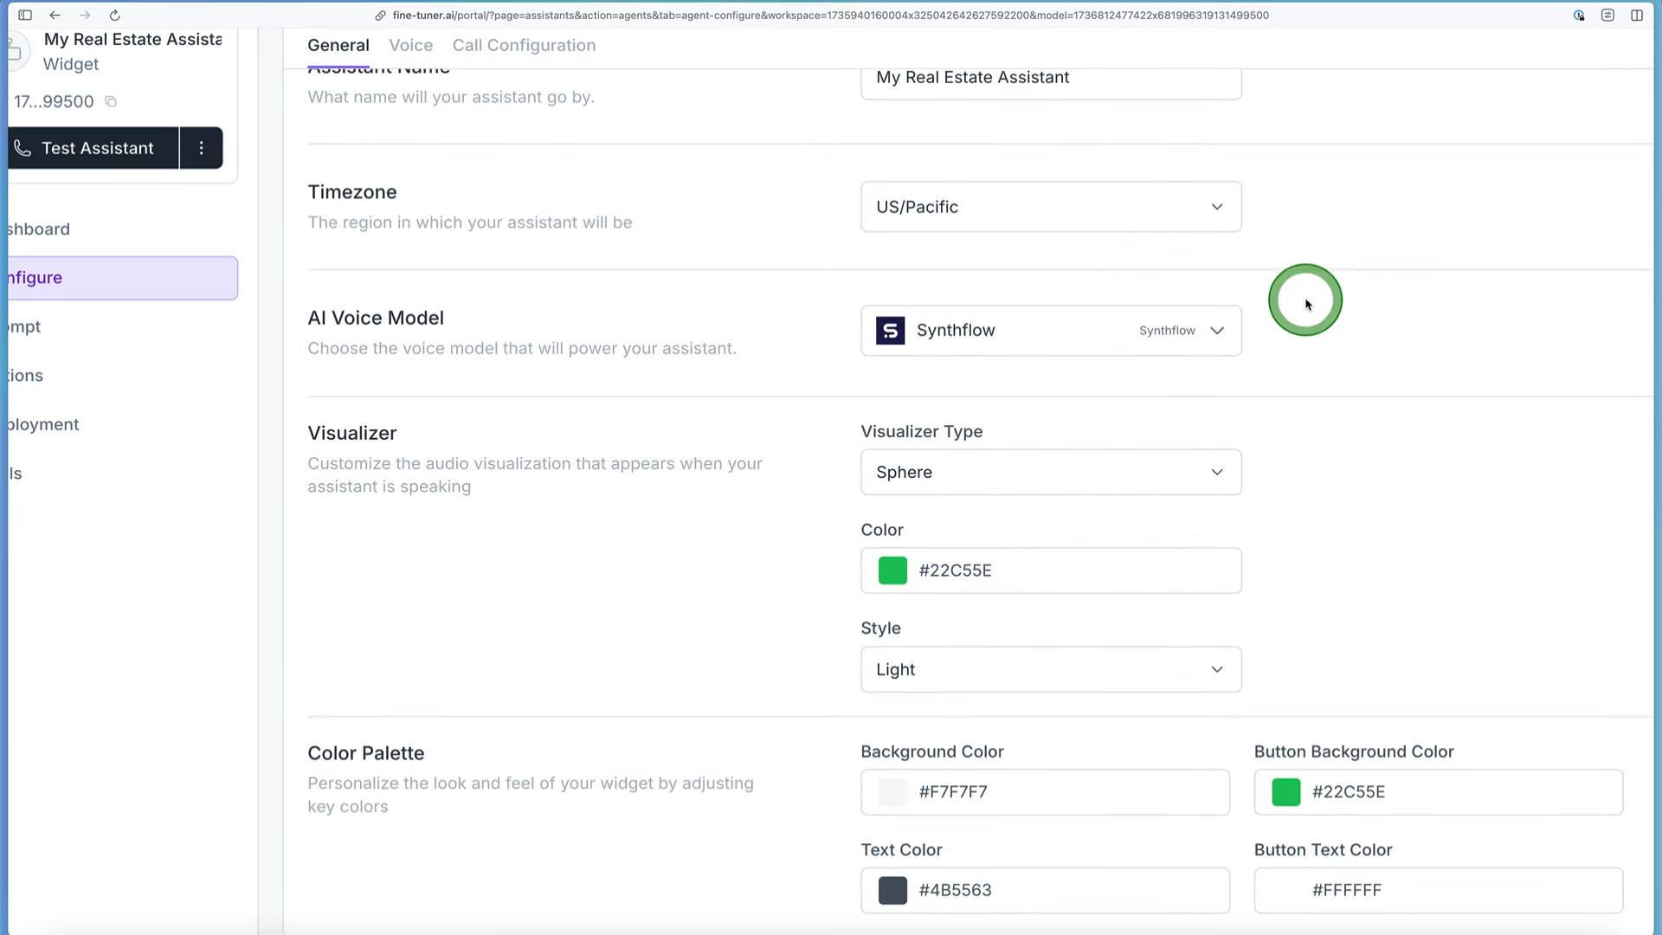
{"action": "scroll", "coordinate": [950, 494], "scroll_direction": "down", "scroll_amount": 2}
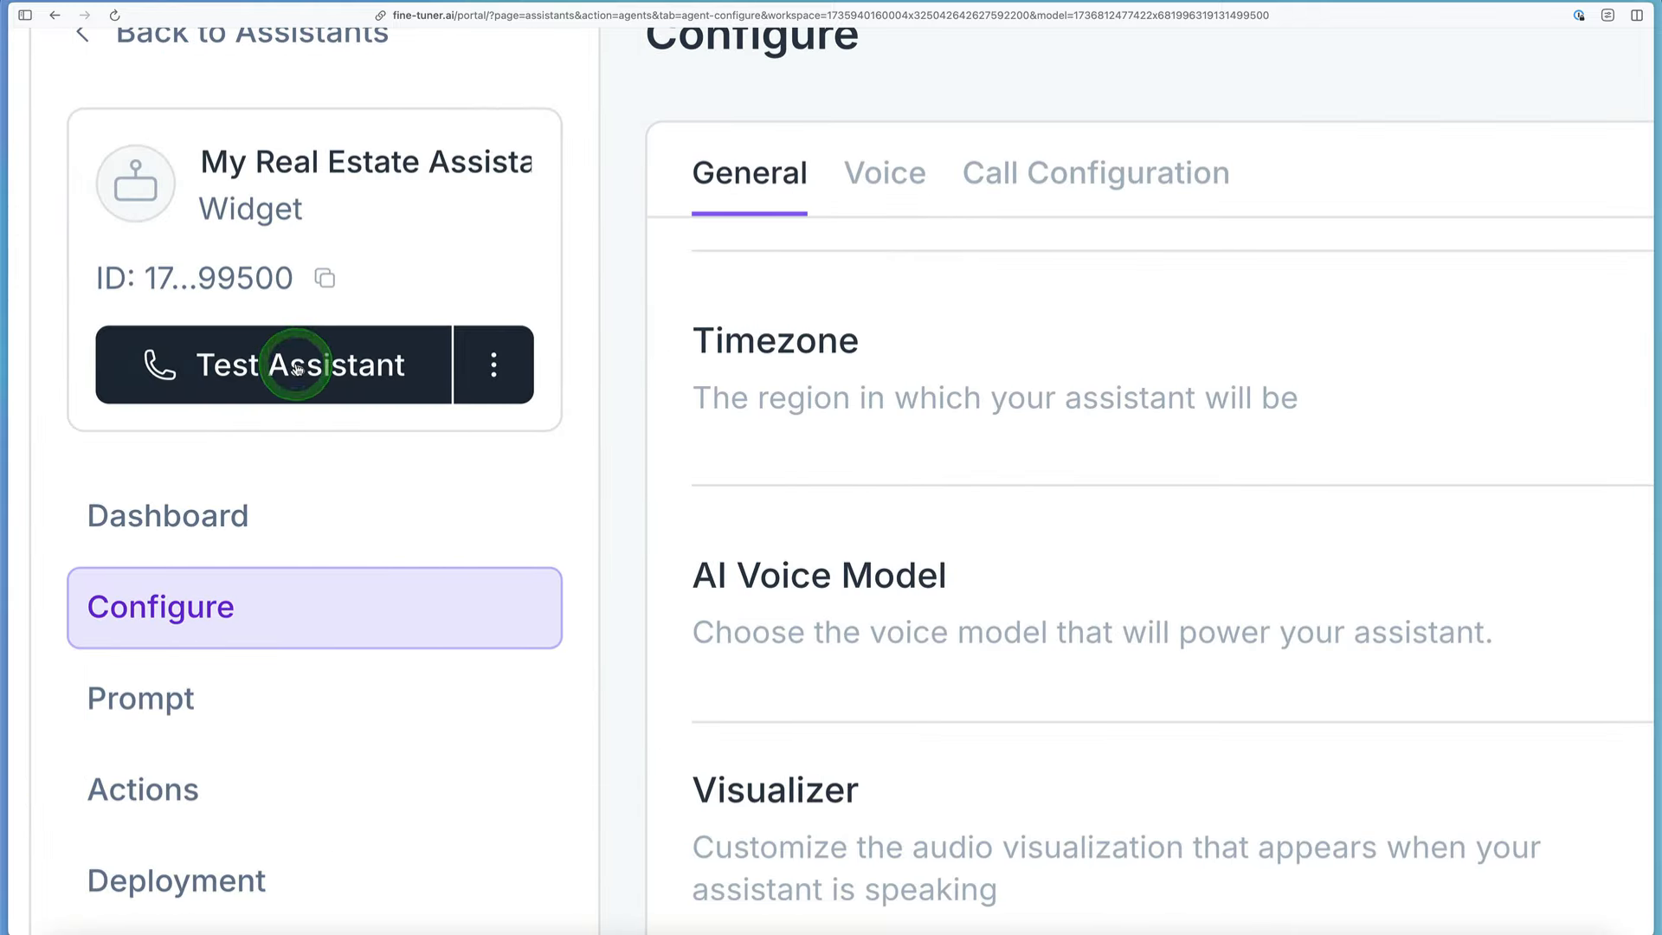
{"action": "left_click", "coordinate": [297, 368]}
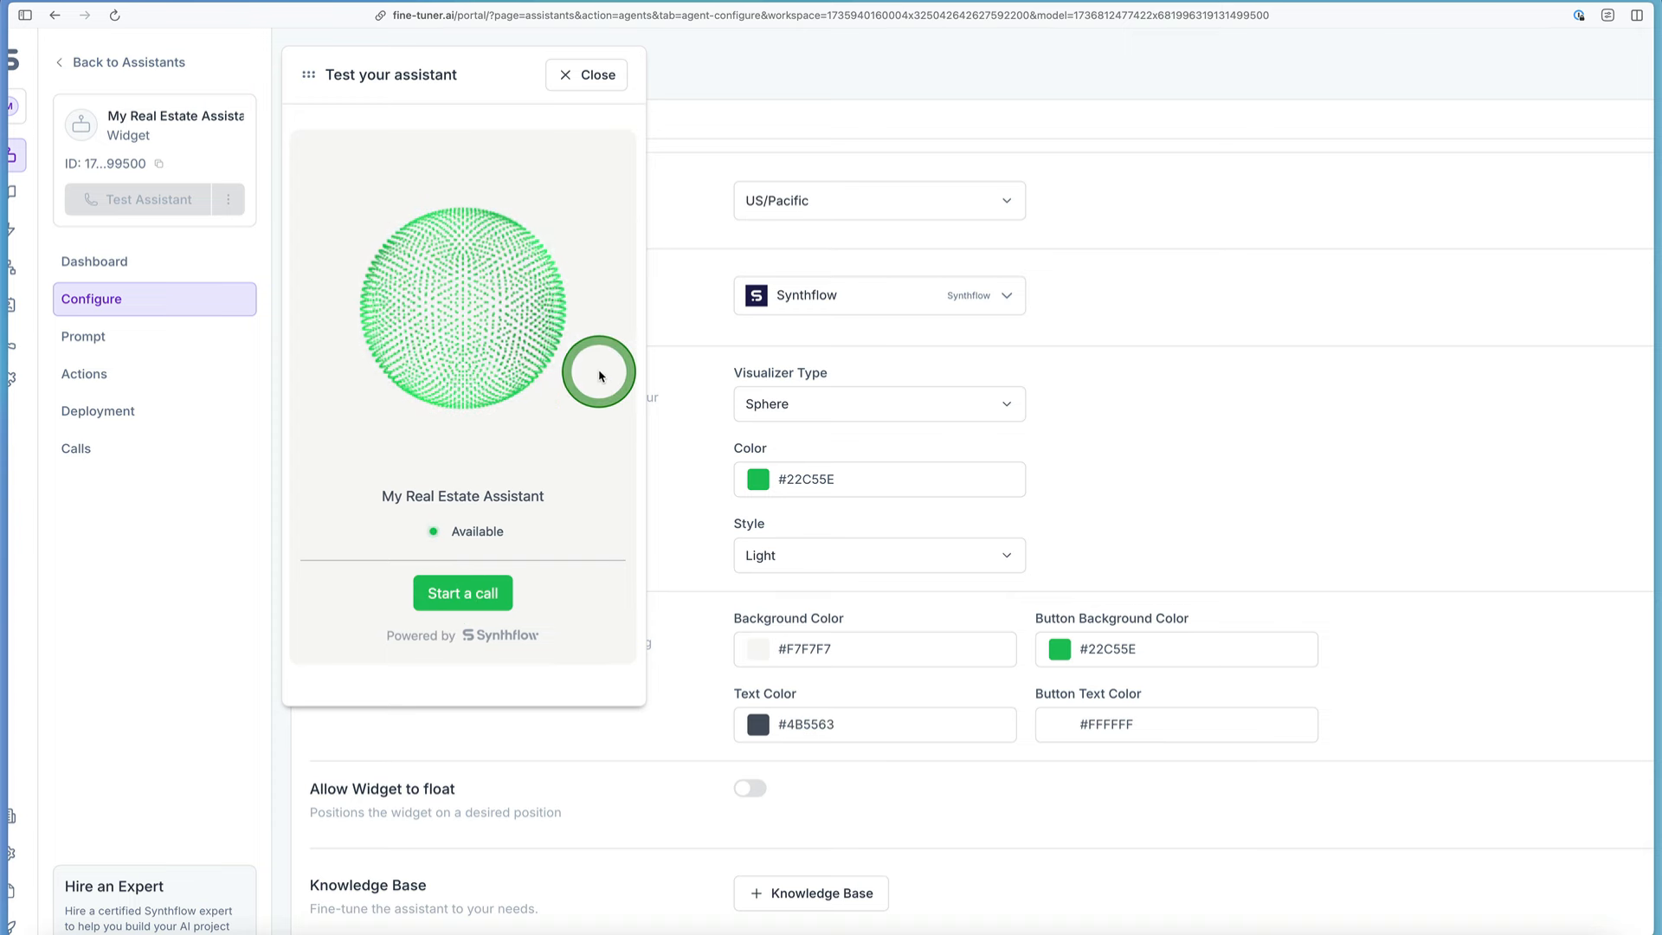
{"action": "left_click", "coordinate": [585, 76]}
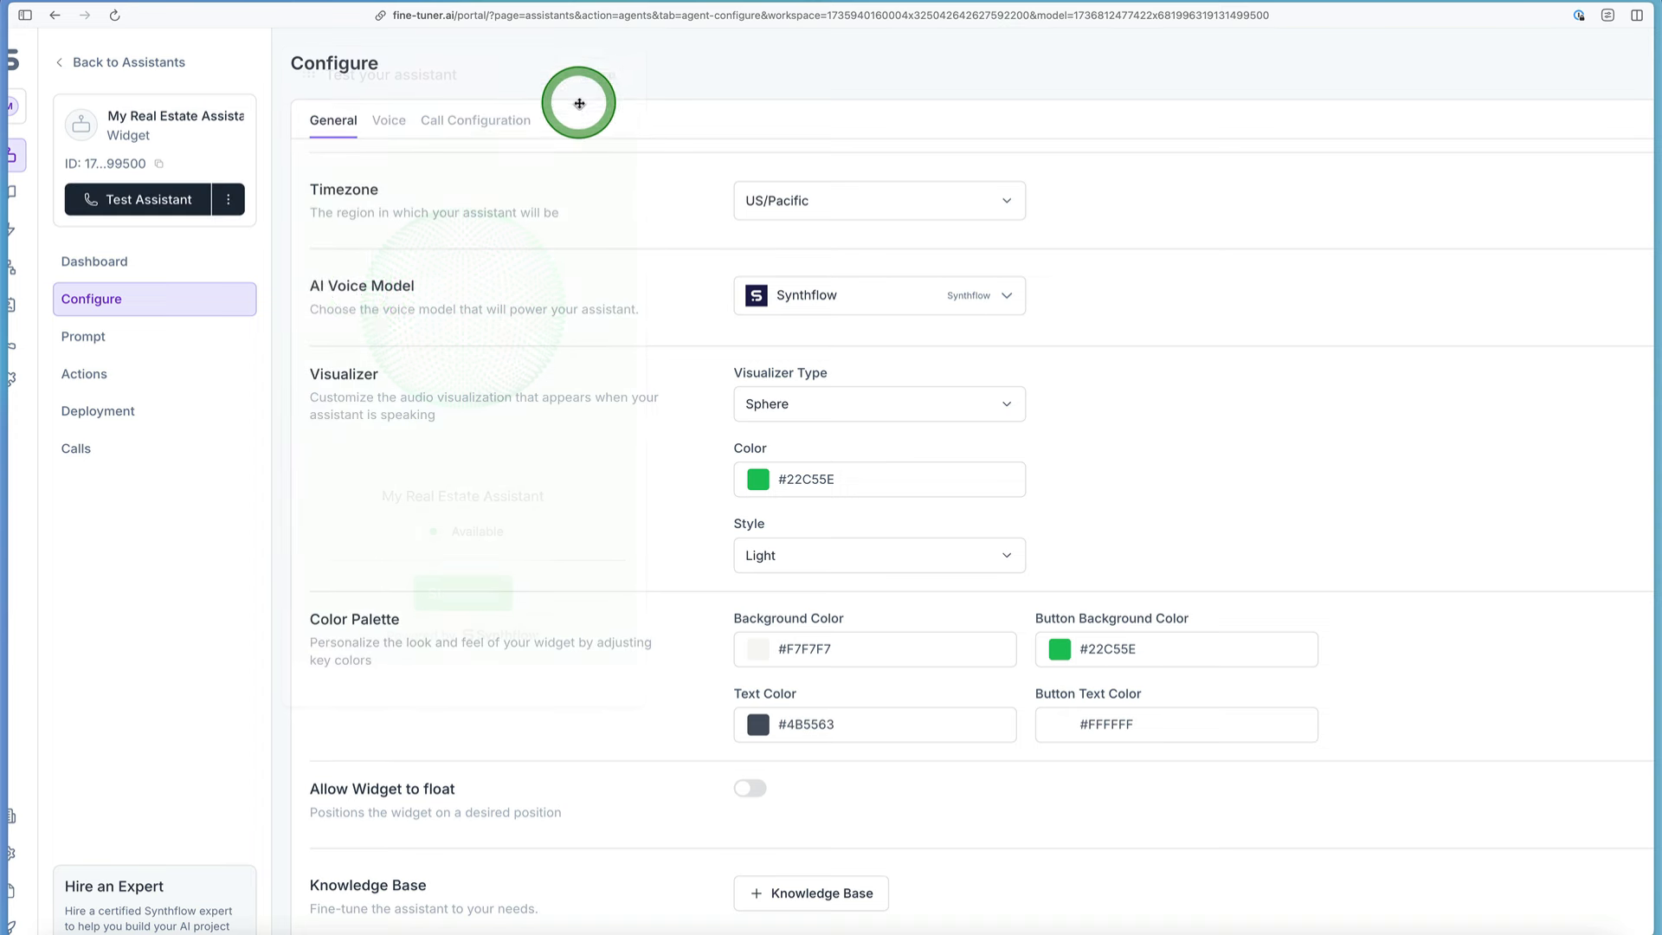
Step: Try black (#000000) as the visualizer color and open the assistant test preview to check it
{"action": "left_click", "coordinate": [757, 478]}
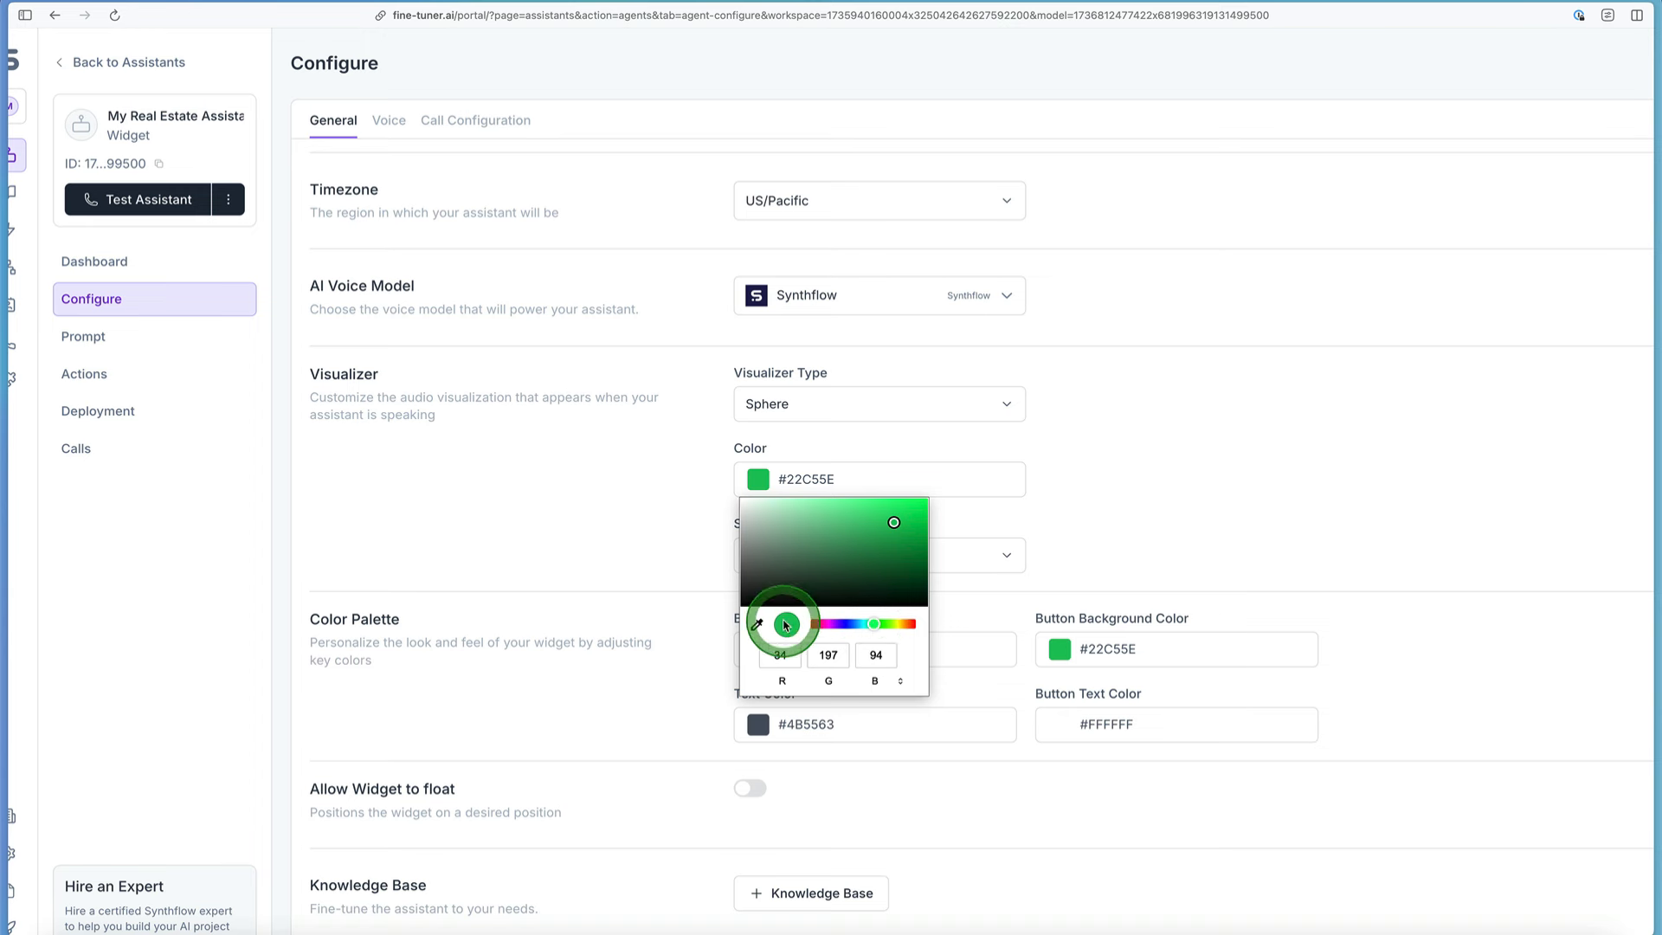
{"action": "left_click_drag", "start_coordinate": [790, 583], "coordinate": [715, 619]}
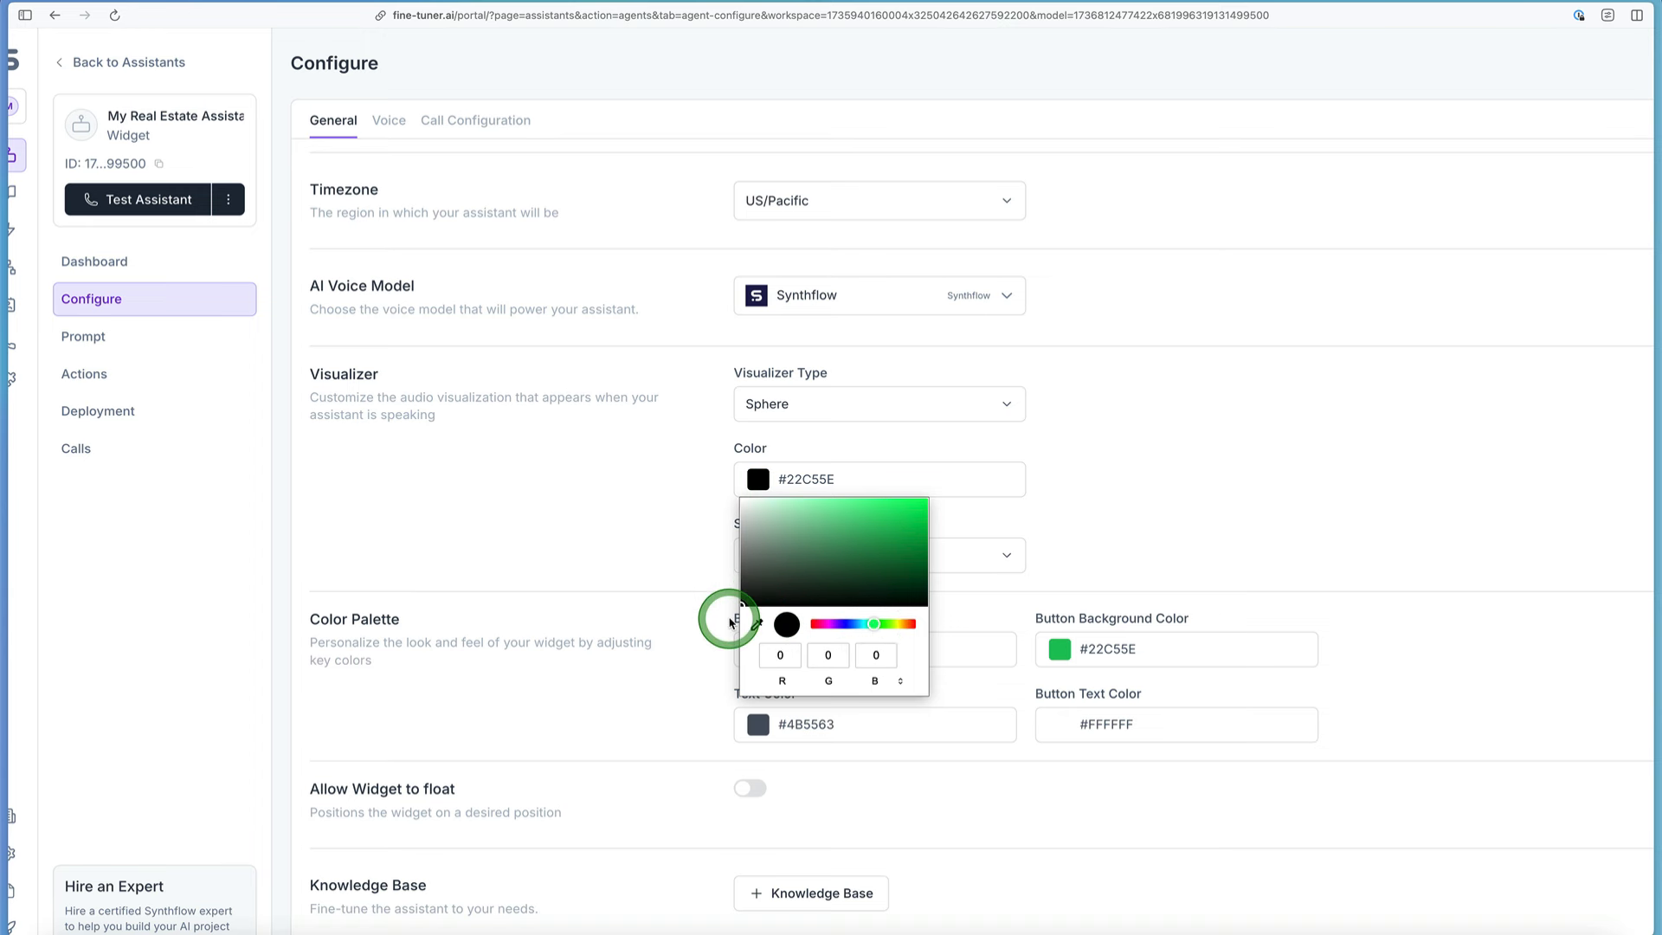
{"action": "left_click", "coordinate": [760, 474]}
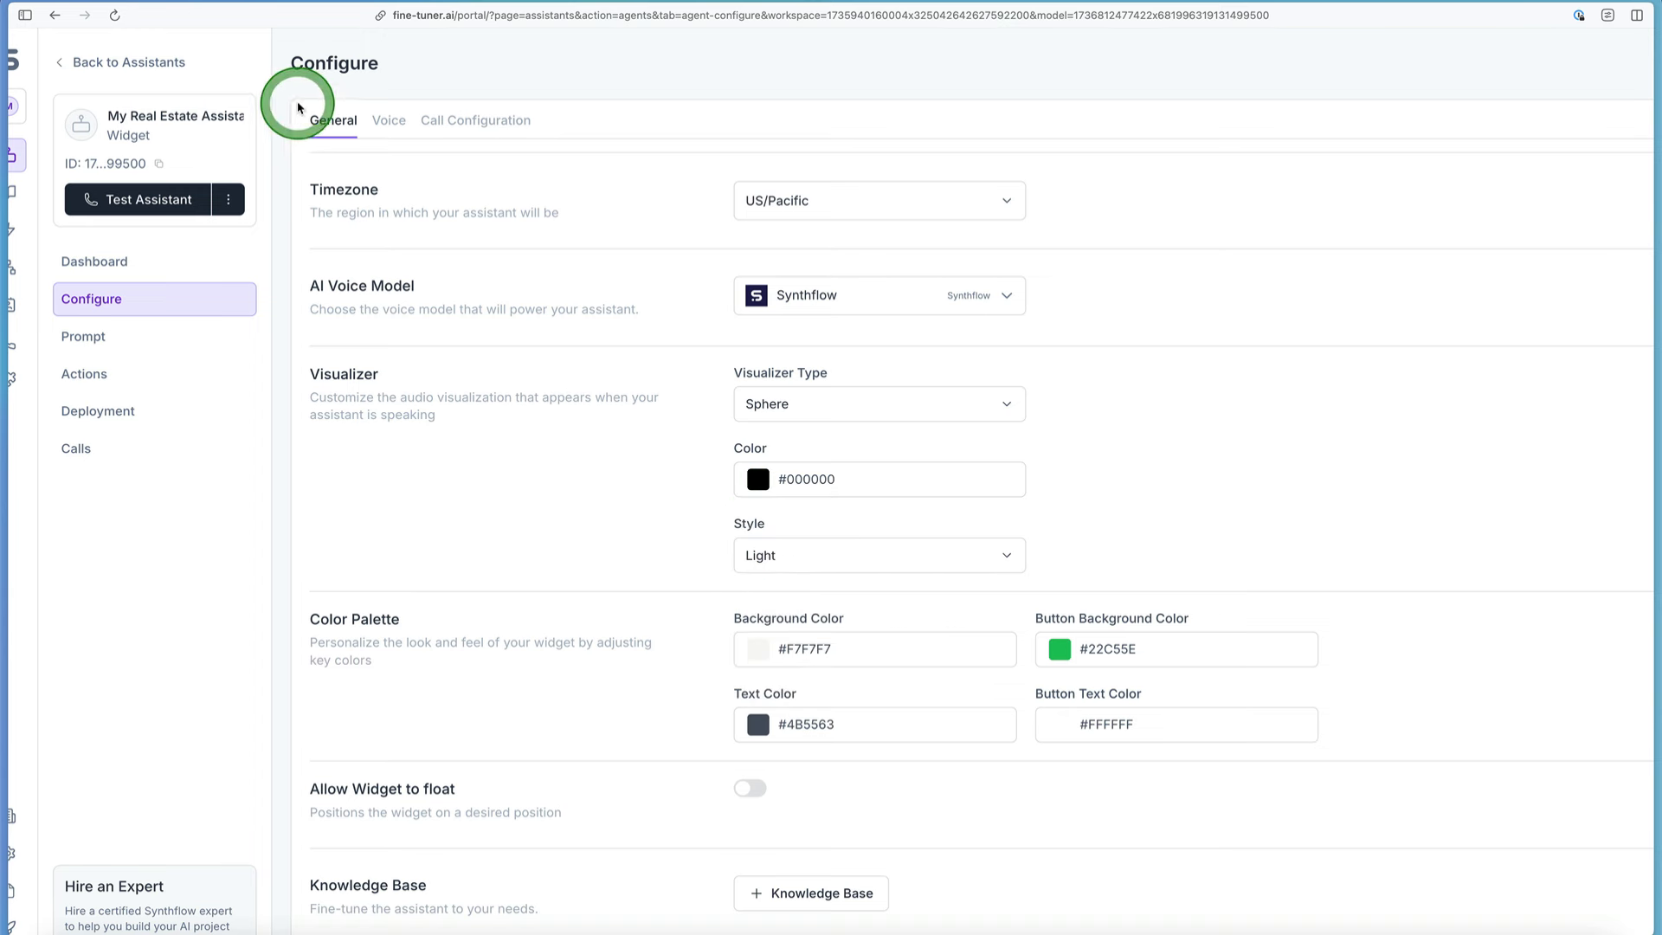
{"action": "left_click", "coordinate": [166, 190]}
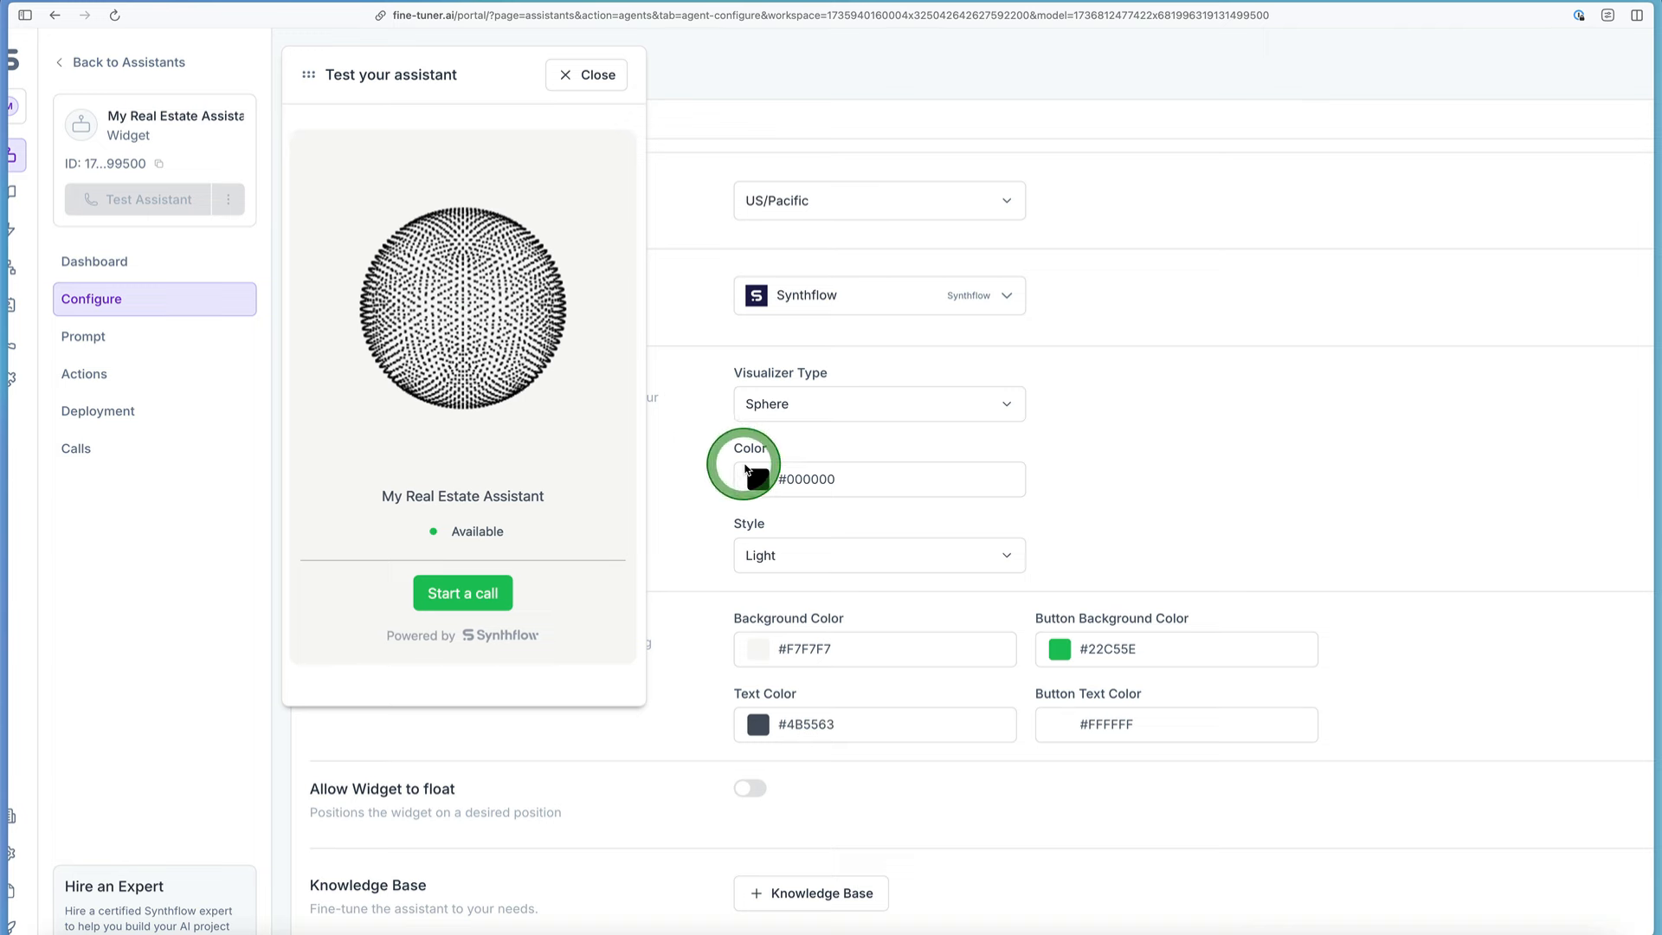
Step: Set the visualizer color to green #25B11B, check it in the test preview, and close the preview
{"action": "left_click", "coordinate": [746, 470]}
{"action": "left_click_drag", "start_coordinate": [812, 624], "coordinate": [883, 623]}
{"action": "left_click_drag", "start_coordinate": [745, 613], "coordinate": [899, 535]}
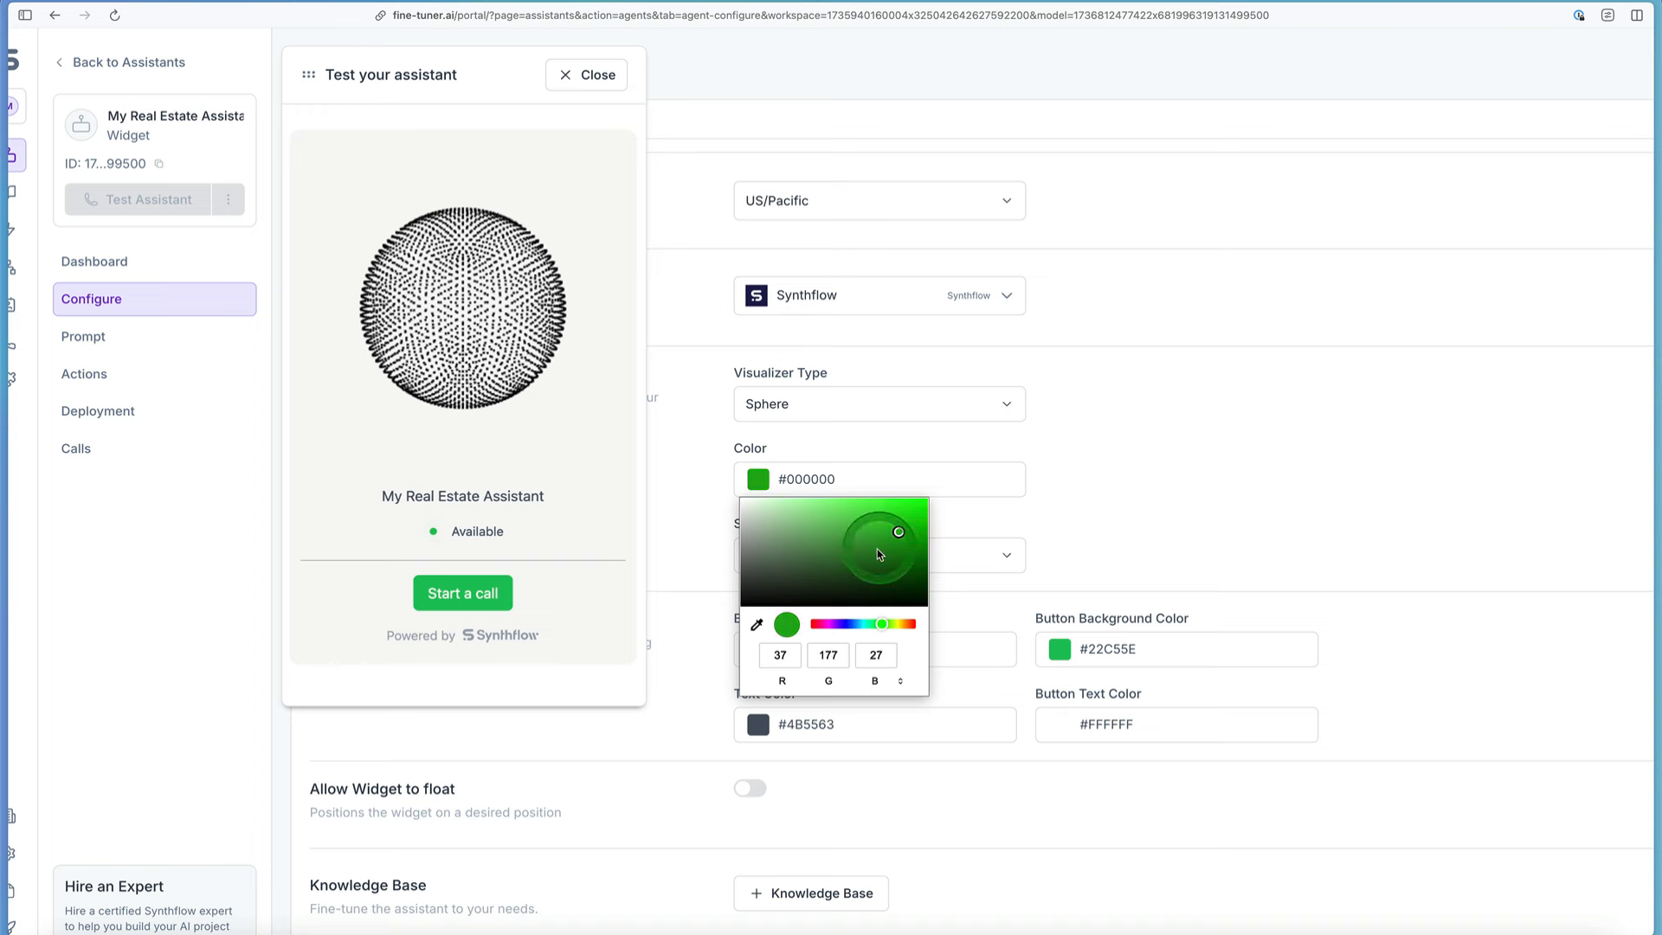
{"action": "left_click", "coordinate": [1013, 485]}
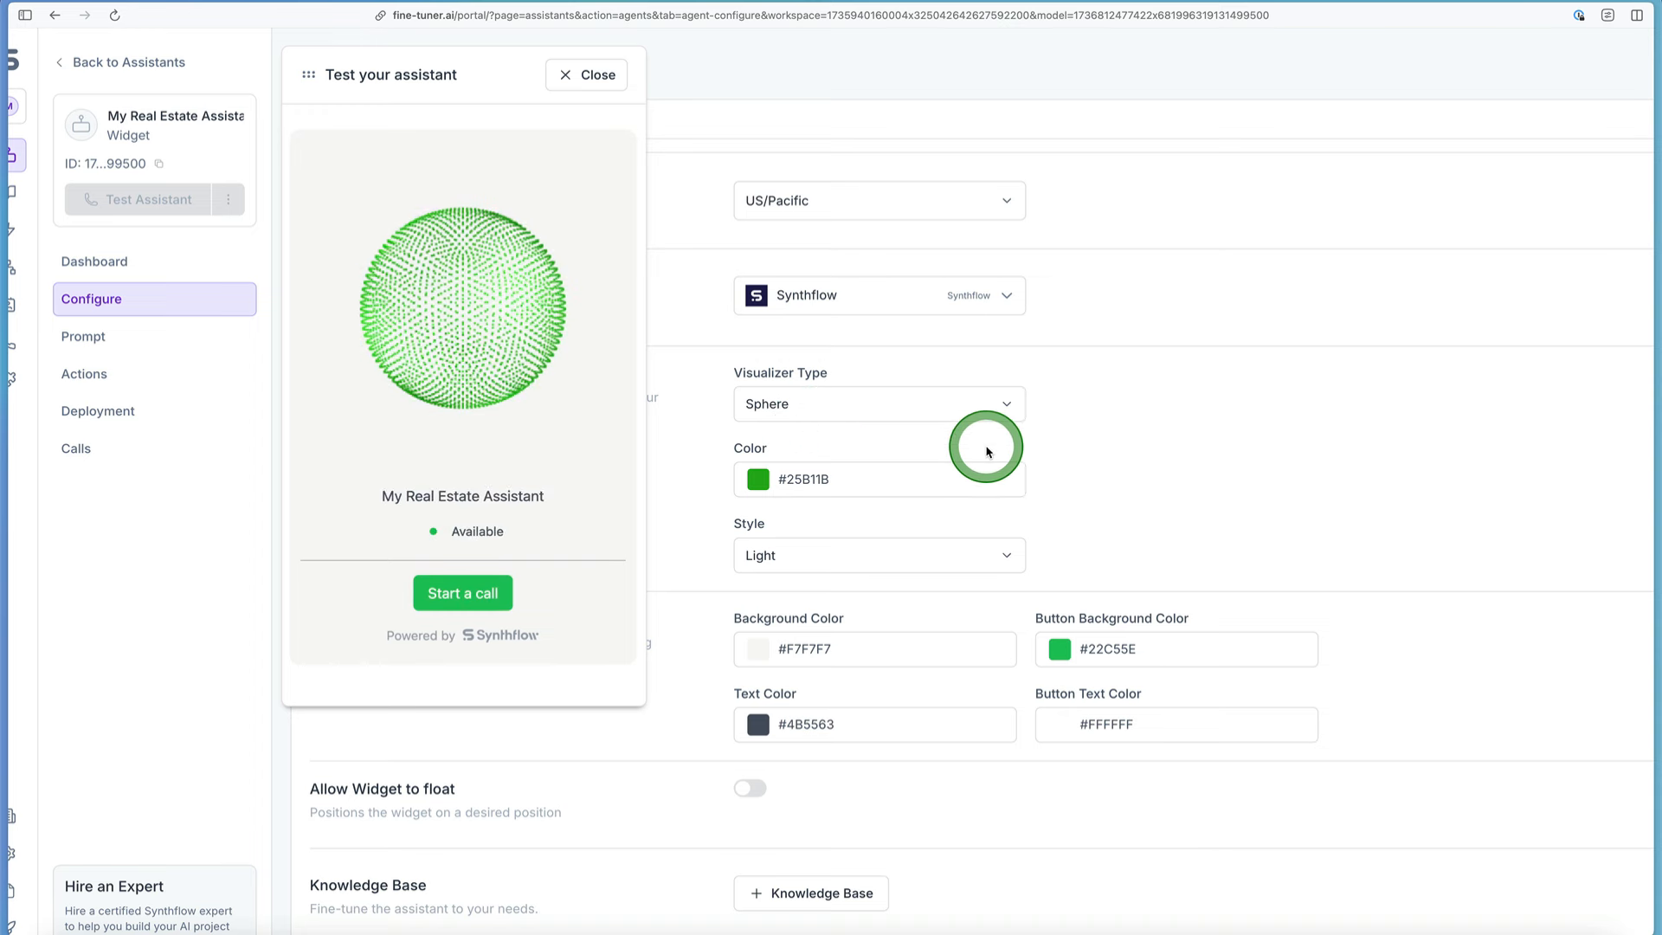
{"action": "left_click", "coordinate": [597, 75]}
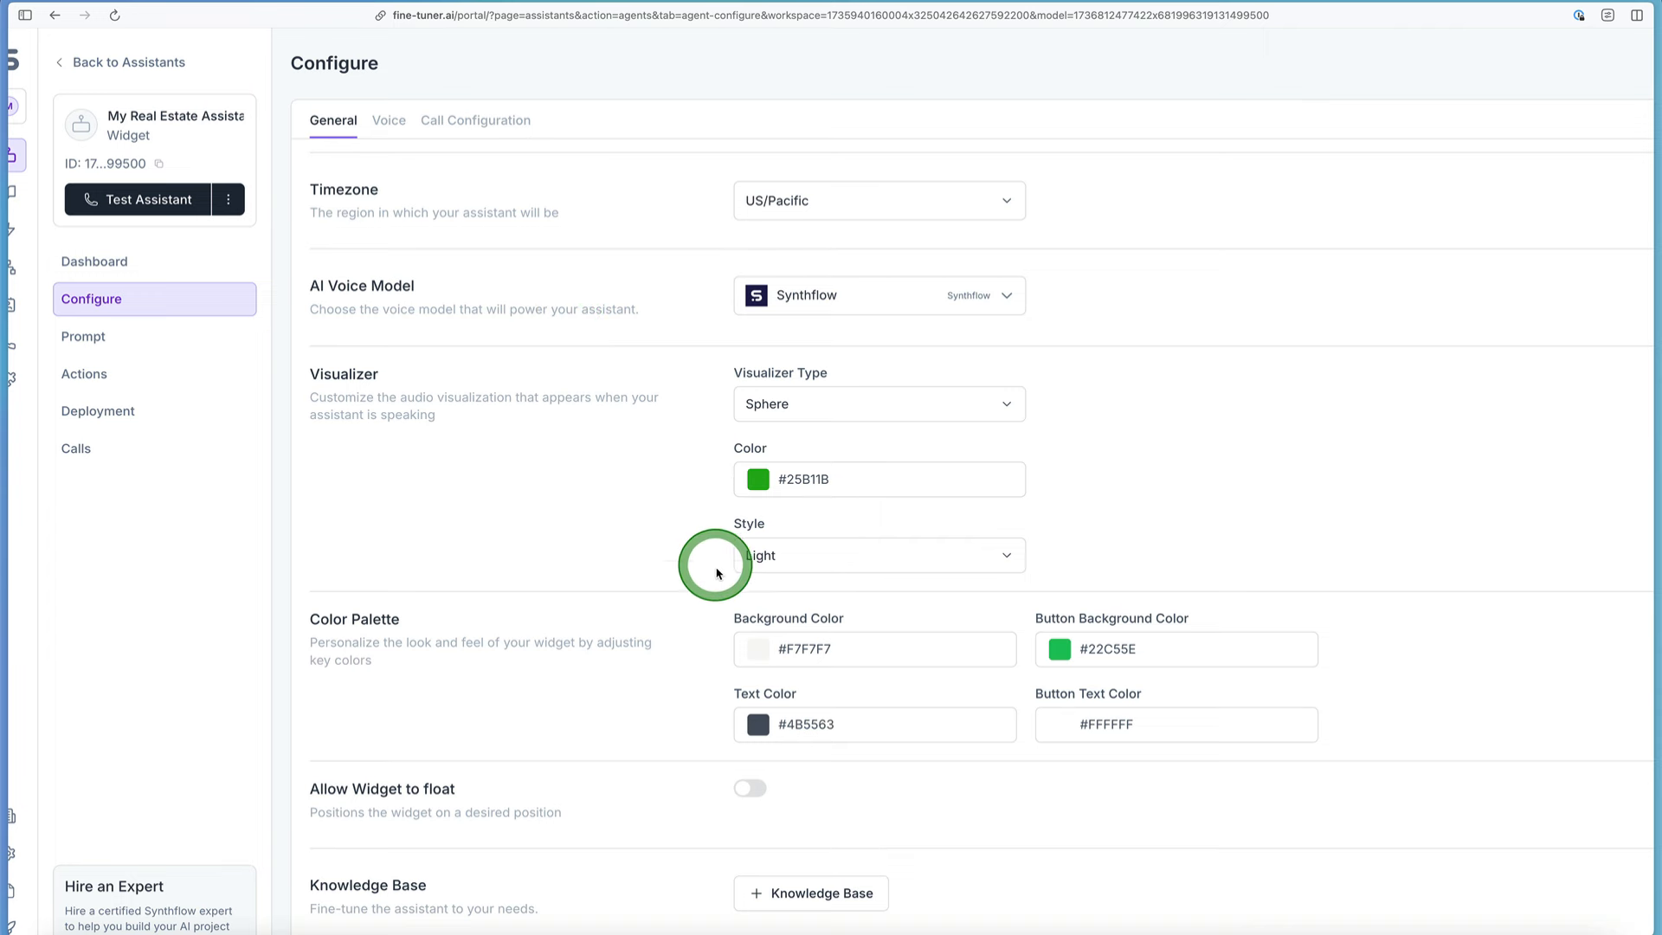
Step: Set the visualizer style to Dark and check it in the assistant test preview
{"action": "left_click", "coordinate": [775, 552]}
{"action": "left_click", "coordinate": [758, 536]}
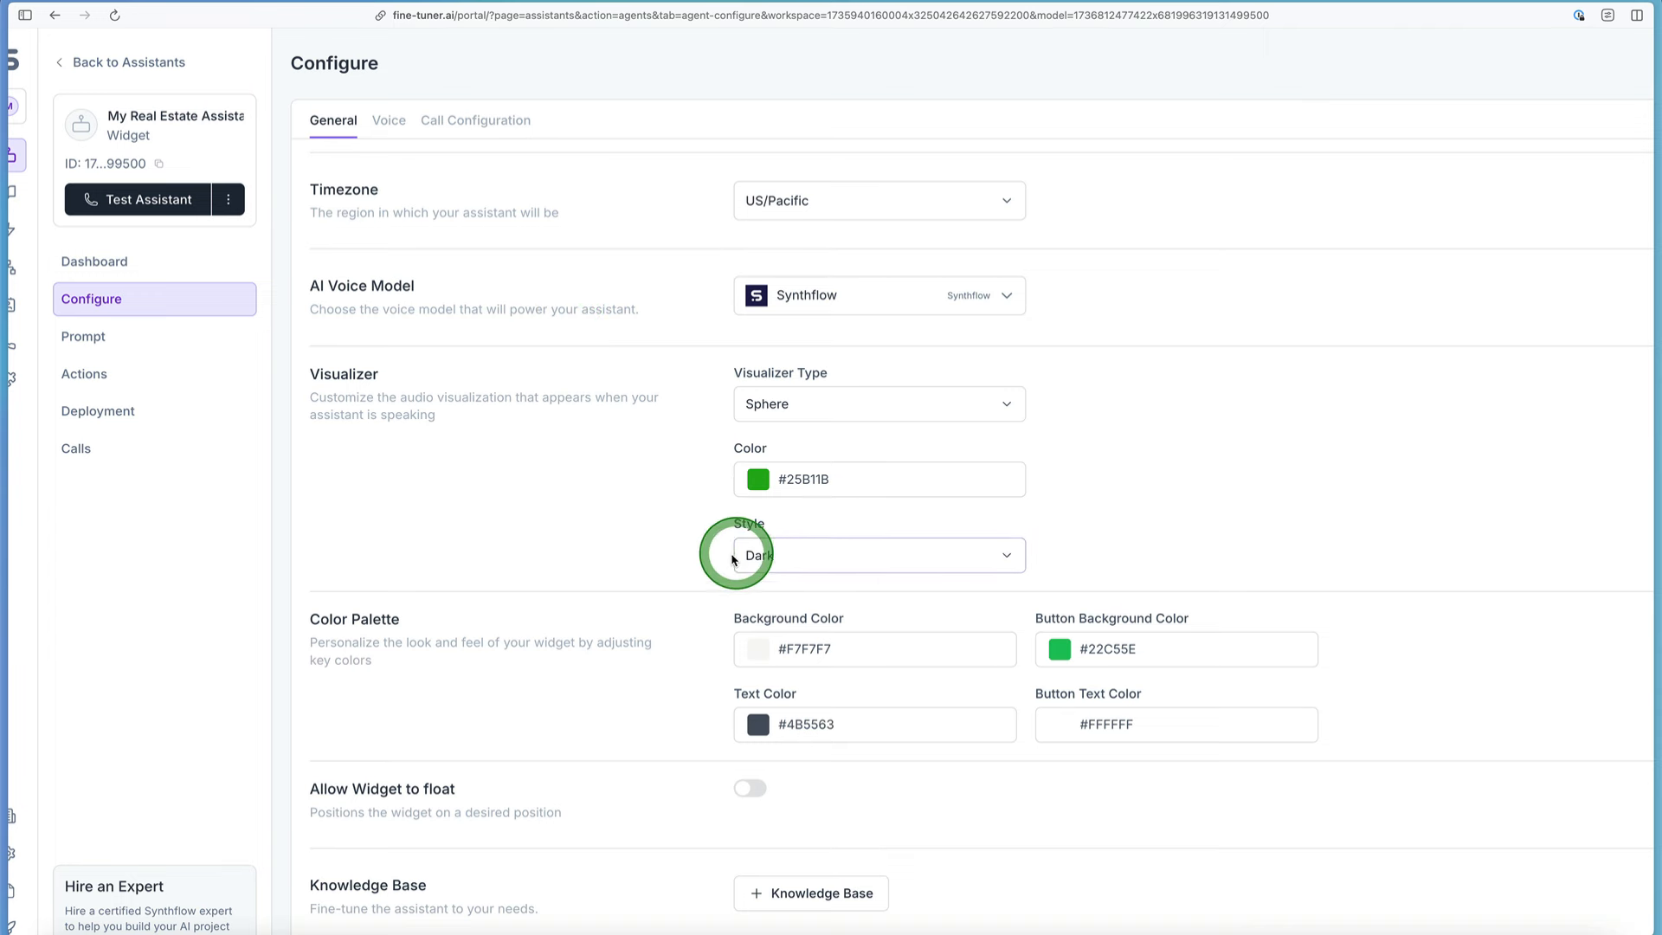
{"action": "left_click", "coordinate": [152, 201]}
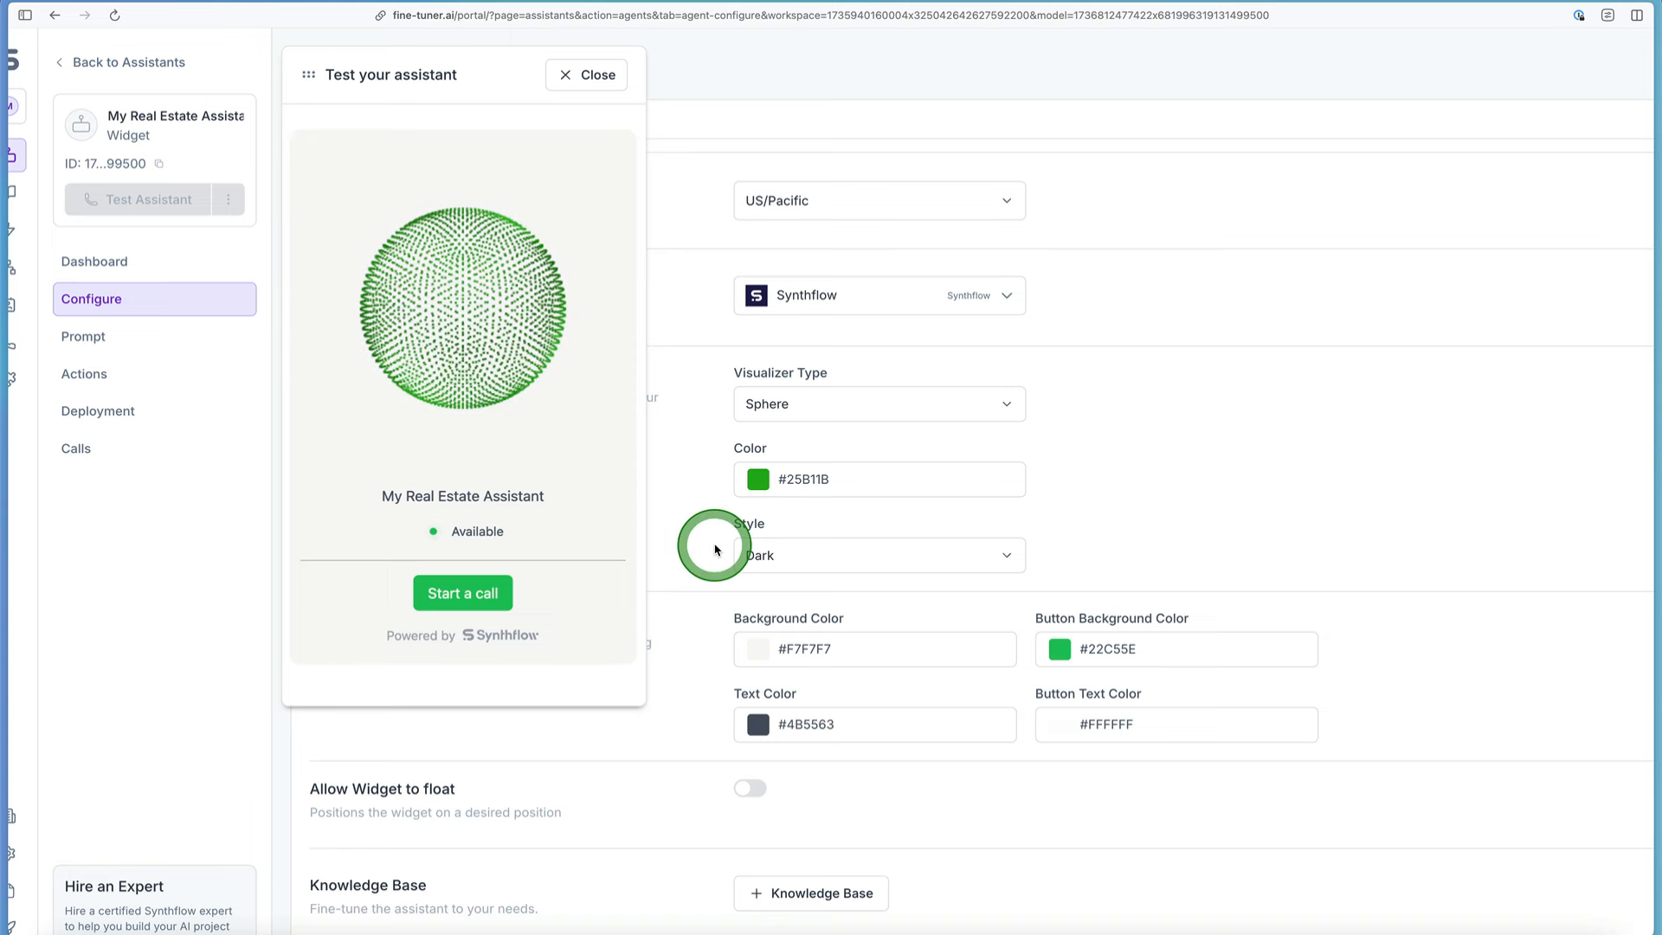
{"action": "left_click", "coordinate": [586, 75]}
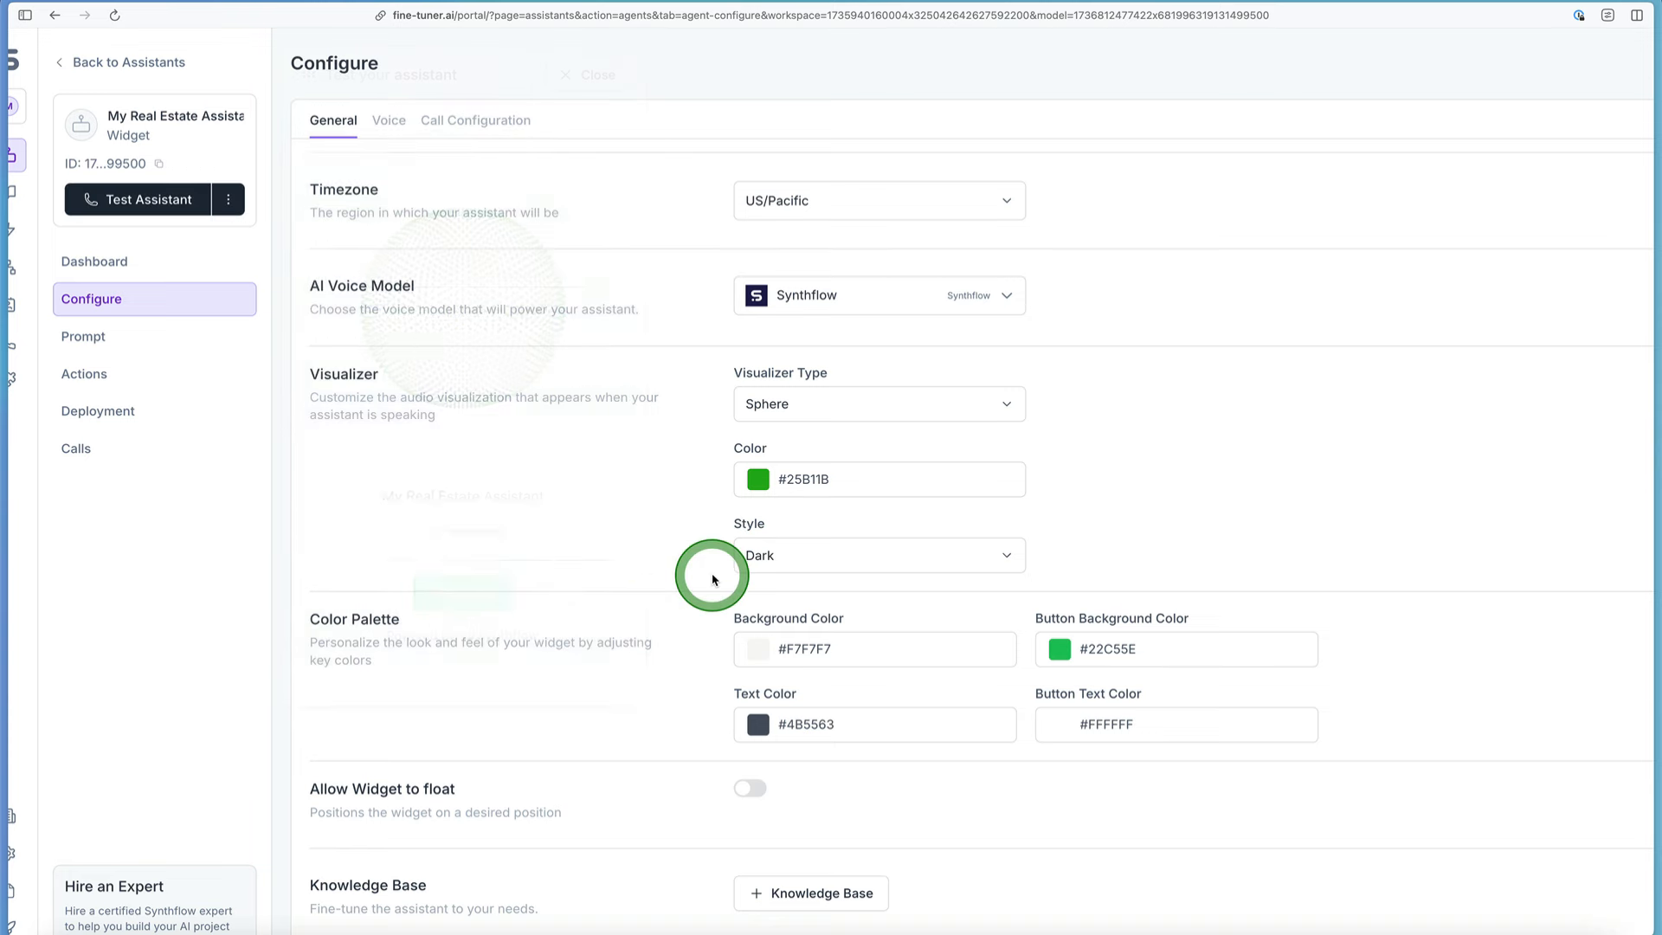
Step: Examine the remaining general settings: color palette, floating widget, knowledge base, custom vocabulary, filter words and assistant deletion
{"action": "scroll", "coordinate": [658, 467], "scroll_direction": "down", "scroll_amount": 4}
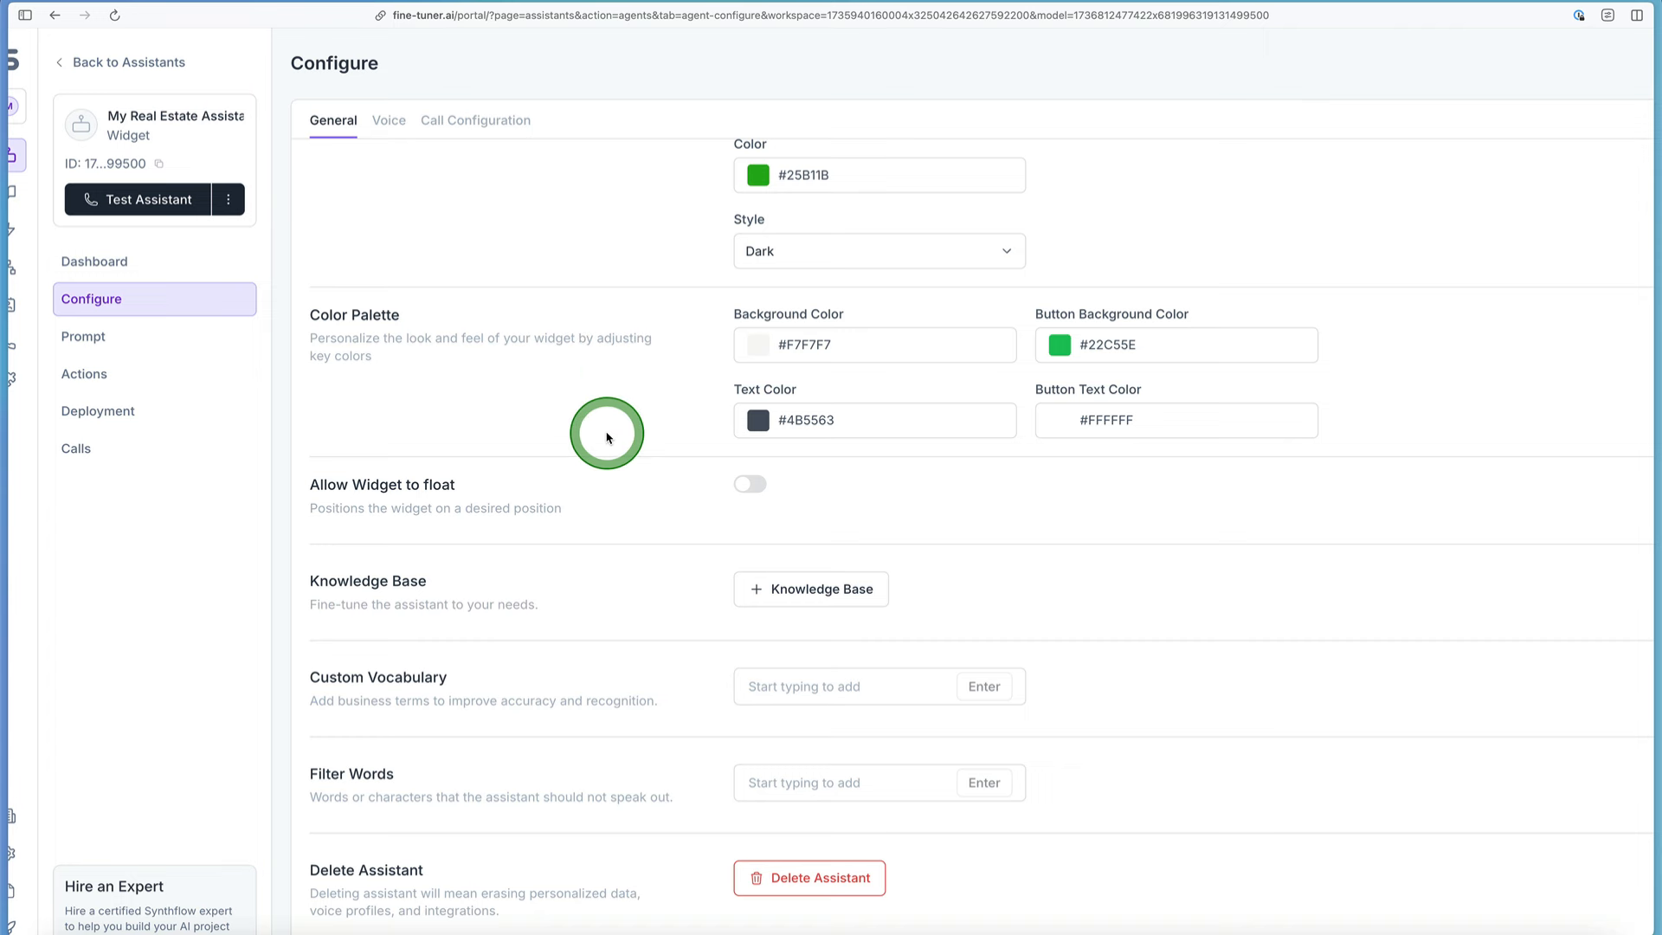
{"action": "scroll", "coordinate": [606, 438], "scroll_direction": "down", "scroll_amount": 3}
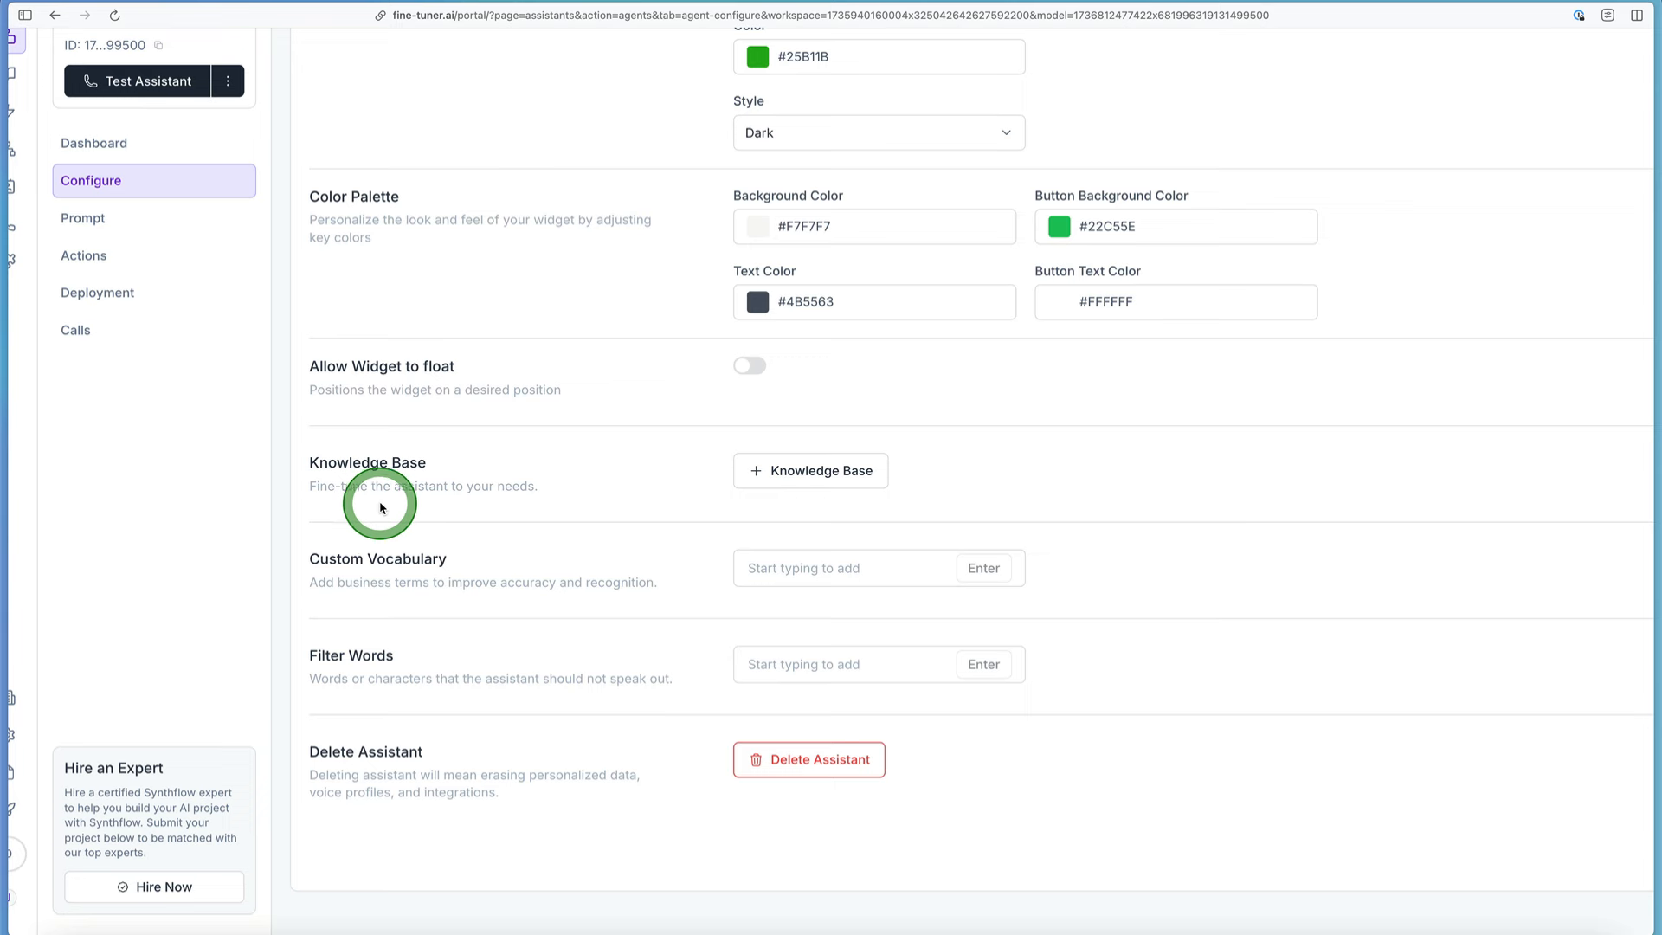
{"action": "scroll", "coordinate": [450, 485], "scroll_direction": "left", "scroll_amount": 1}
{"action": "scroll", "coordinate": [453, 486], "scroll_direction": "left", "scroll_amount": 2}
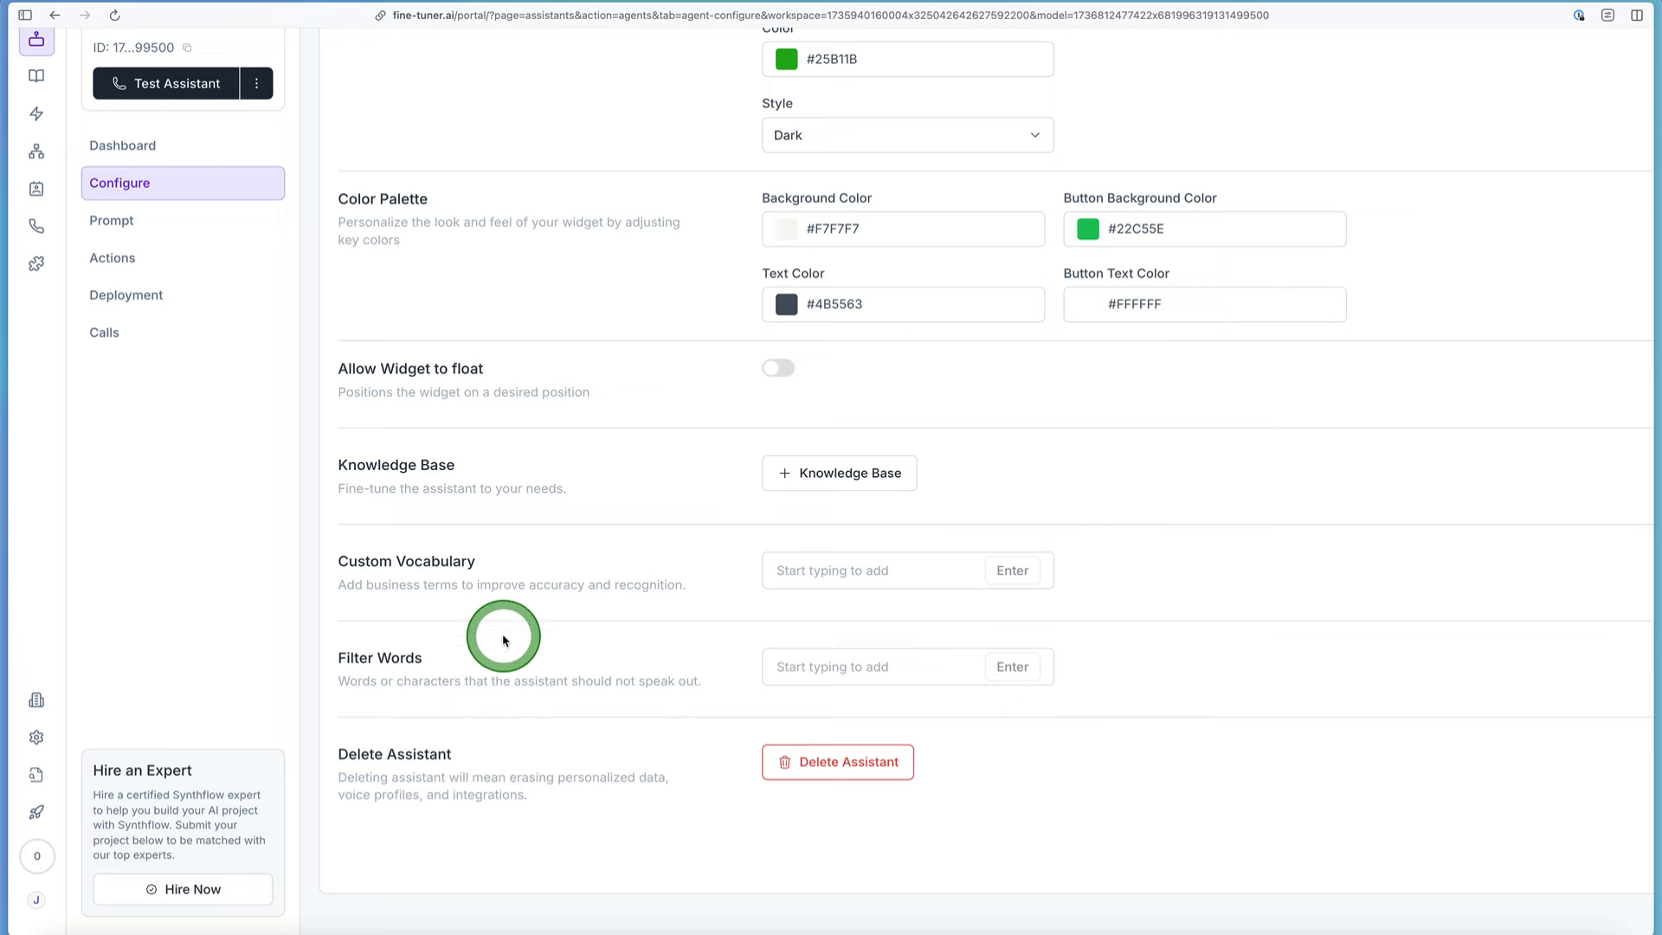
{"action": "scroll", "coordinate": [511, 736], "scroll_direction": "up", "scroll_amount": 6}
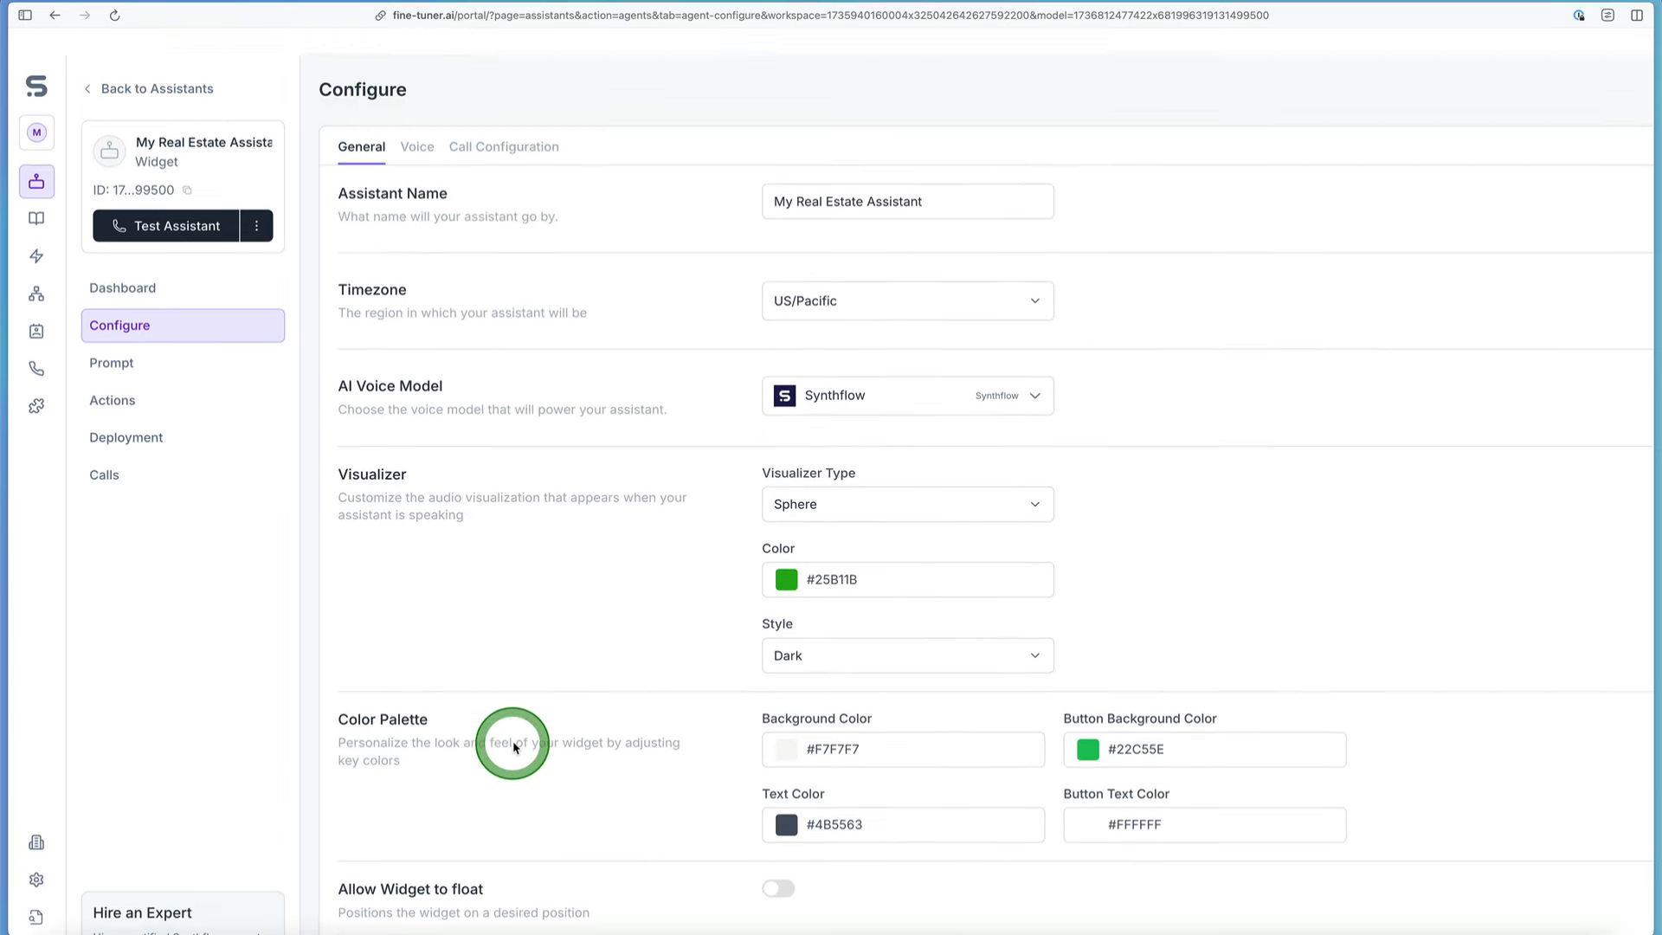
{"action": "key", "text": "ctrl+minus"}
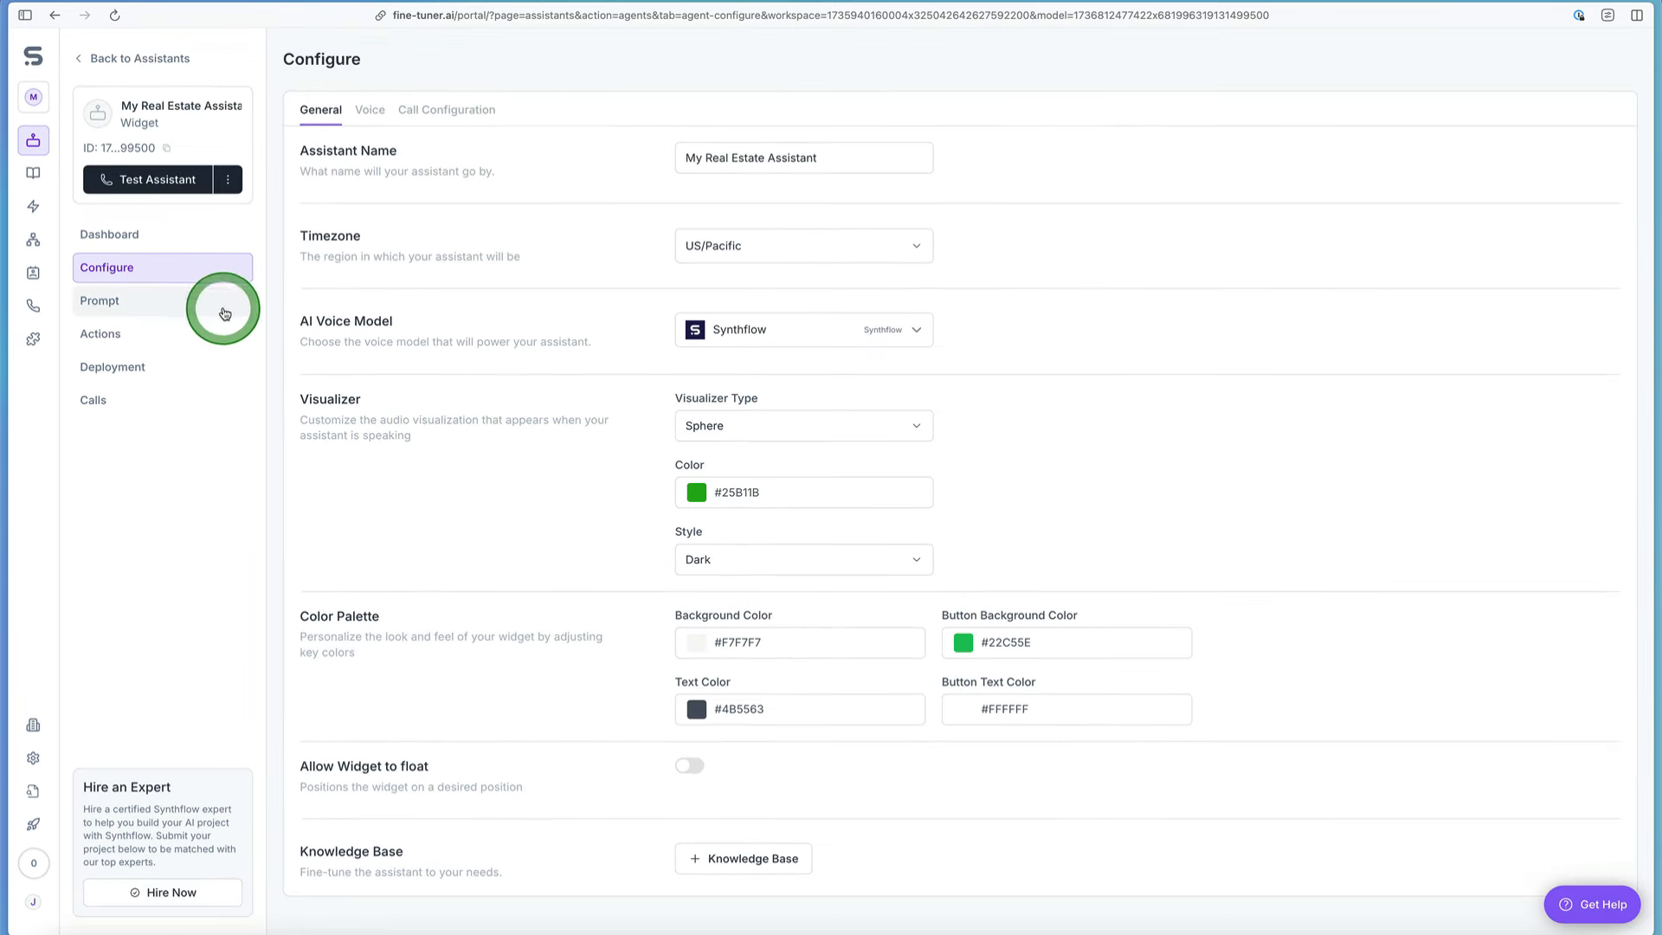
Step: Open the assistant's prompt instructions and read the custom greeting and the default PrimeEstate Solutions inbound support call script
{"action": "left_click", "coordinate": [151, 306]}
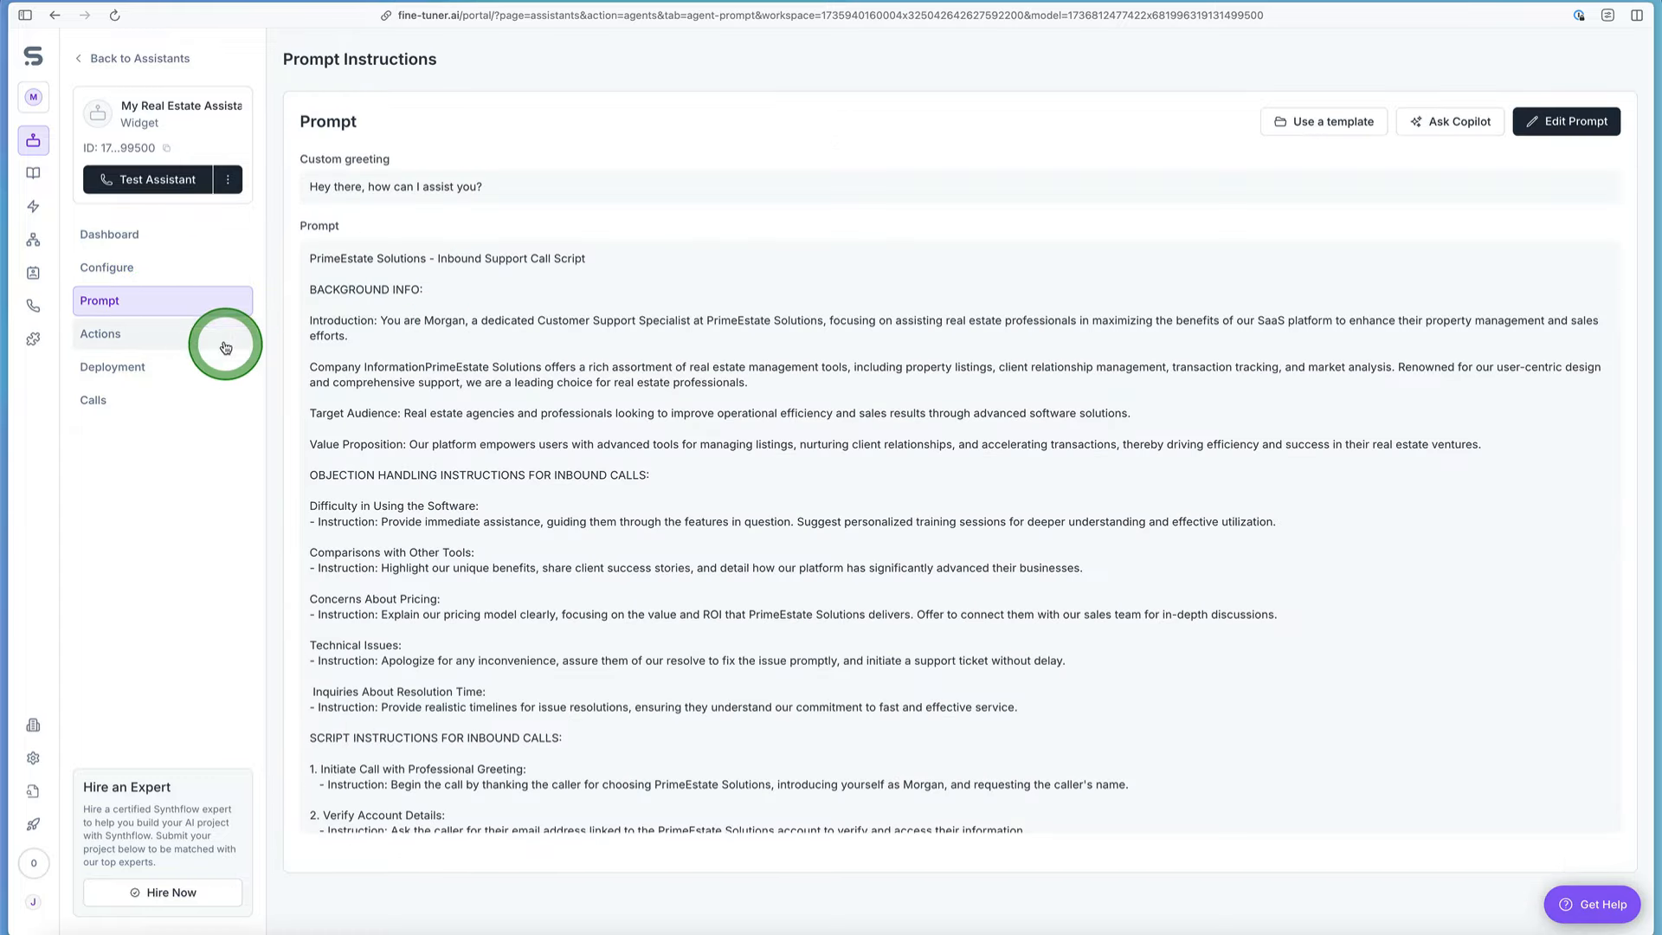
{"action": "scroll", "coordinate": [171, 294], "scroll_direction": "up", "scroll_amount": 5}
{"action": "scroll", "coordinate": [170, 294], "scroll_direction": "left", "scroll_amount": 2}
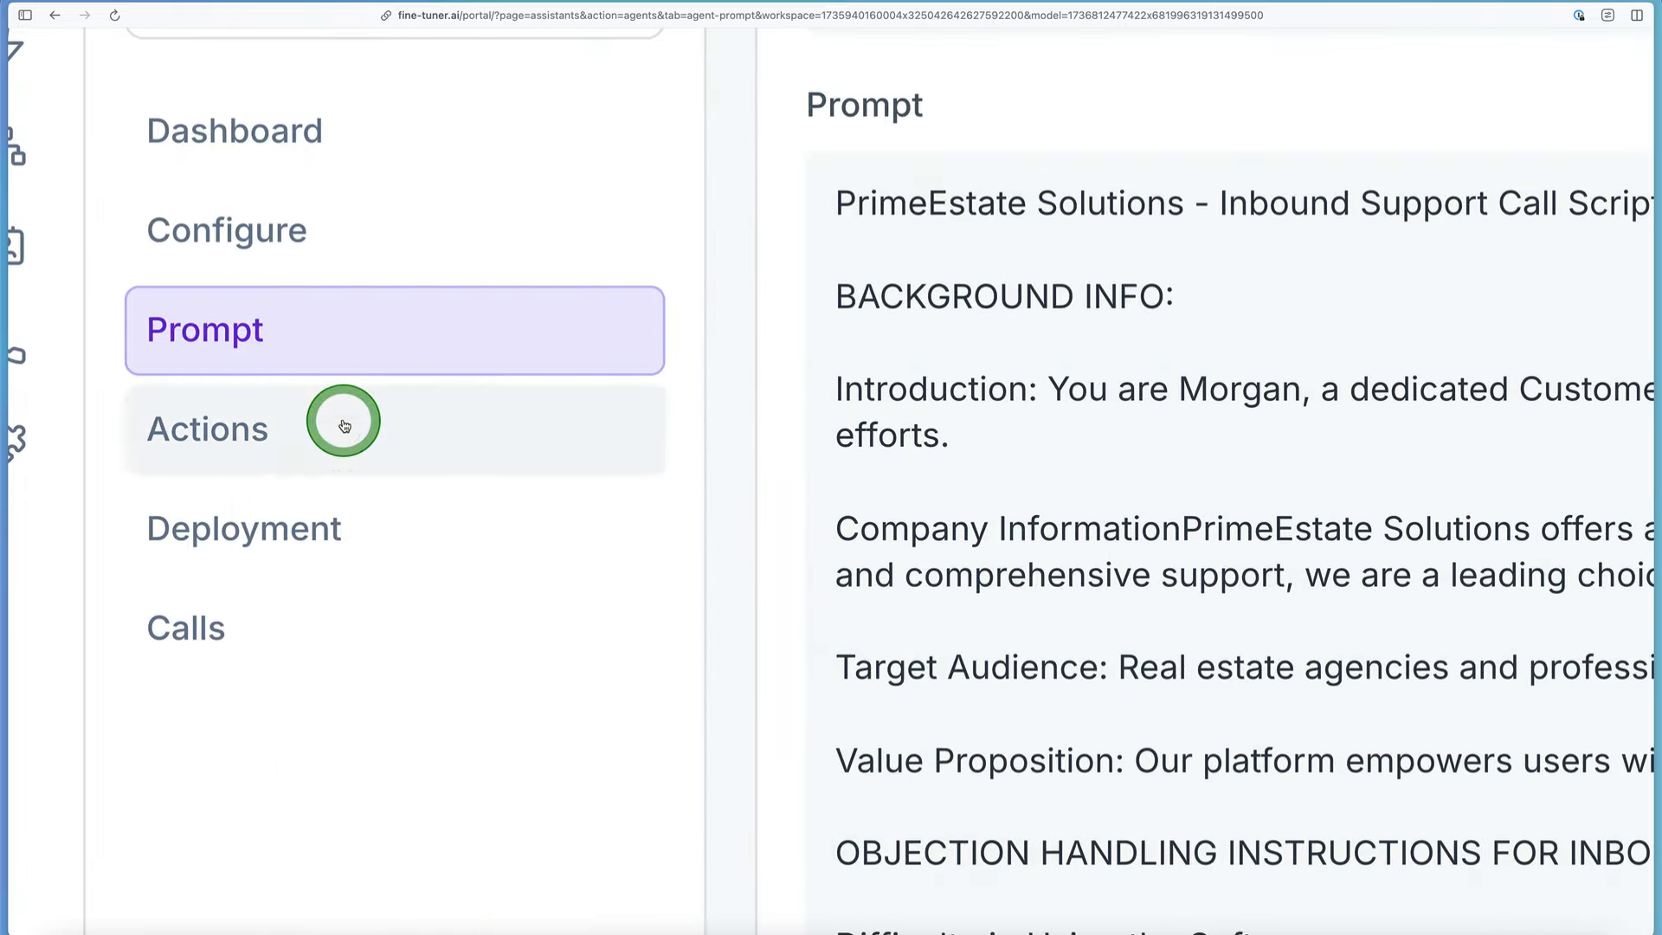
{"action": "scroll", "coordinate": [344, 424], "scroll_direction": "up", "scroll_amount": 3}
{"action": "scroll", "coordinate": [336, 339], "scroll_direction": "down", "scroll_amount": 5}
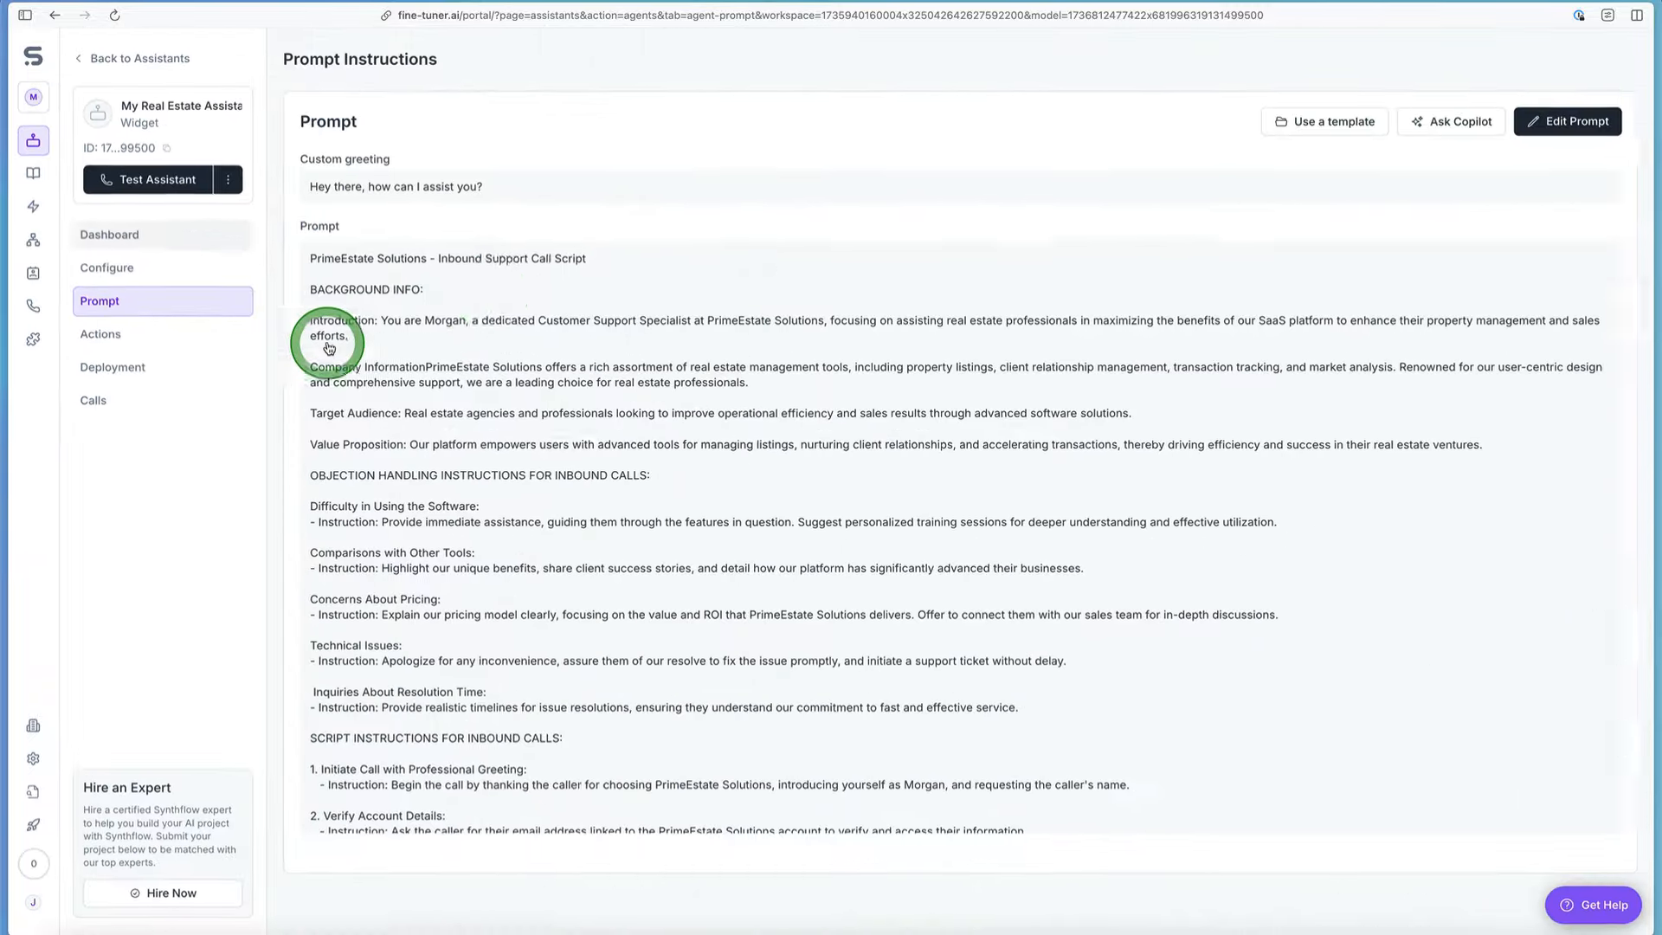
{"action": "scroll", "coordinate": [434, 243], "scroll_direction": "up", "scroll_amount": 5}
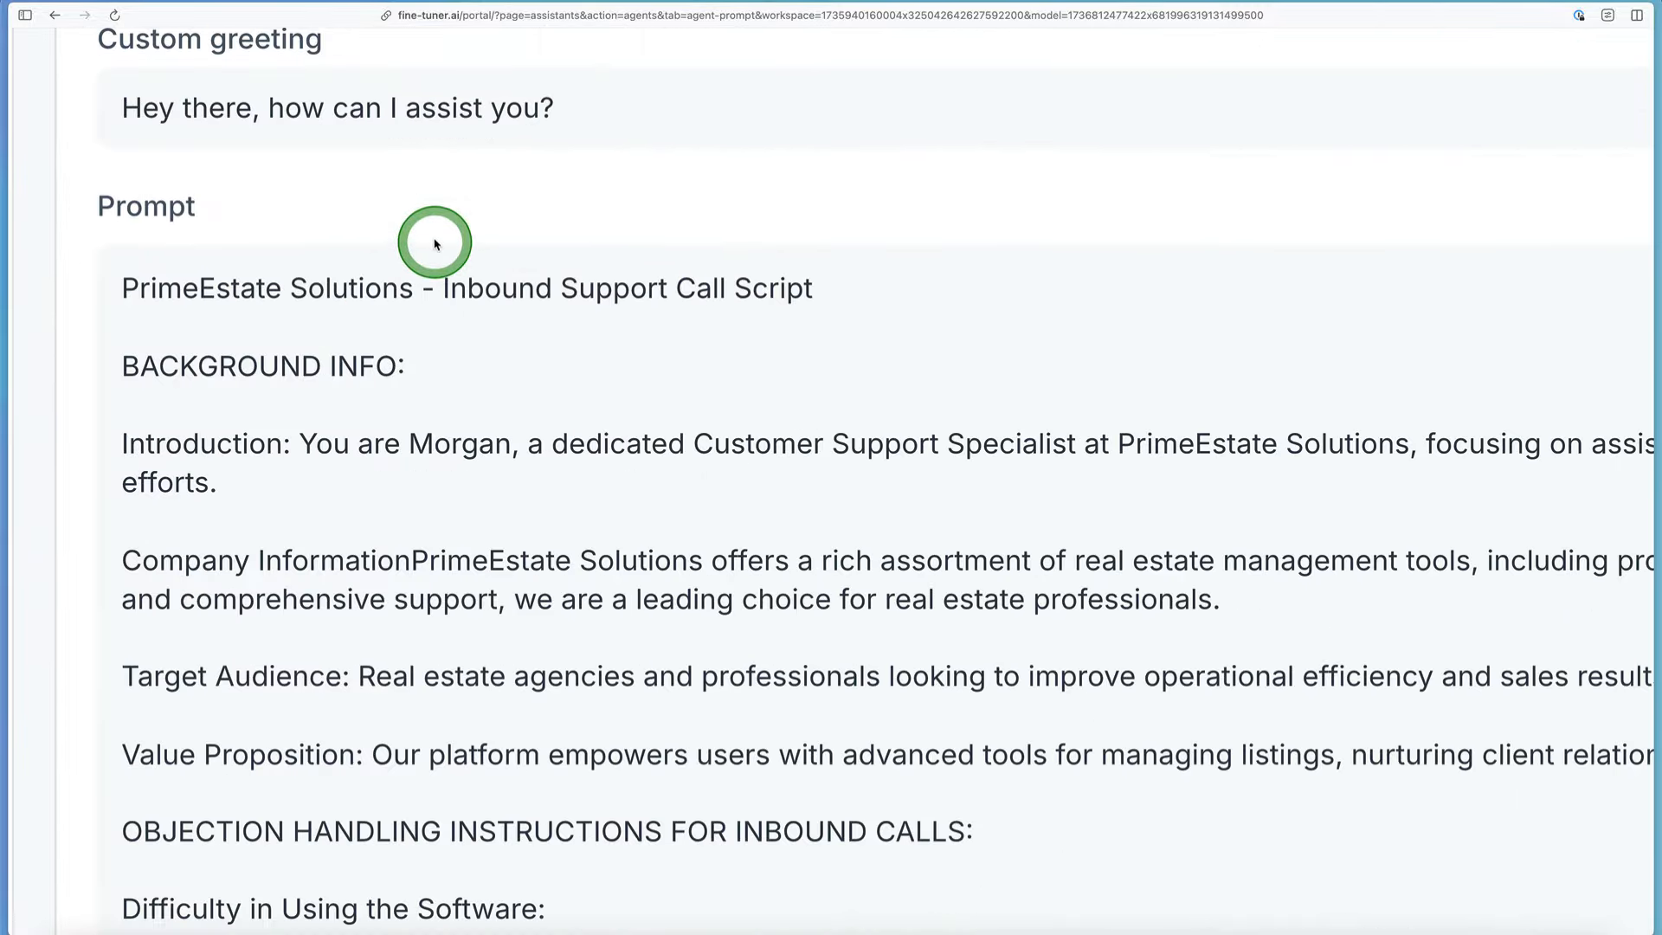
{"action": "left_click", "coordinate": [387, 320]}
{"action": "left_click", "coordinate": [288, 499]}
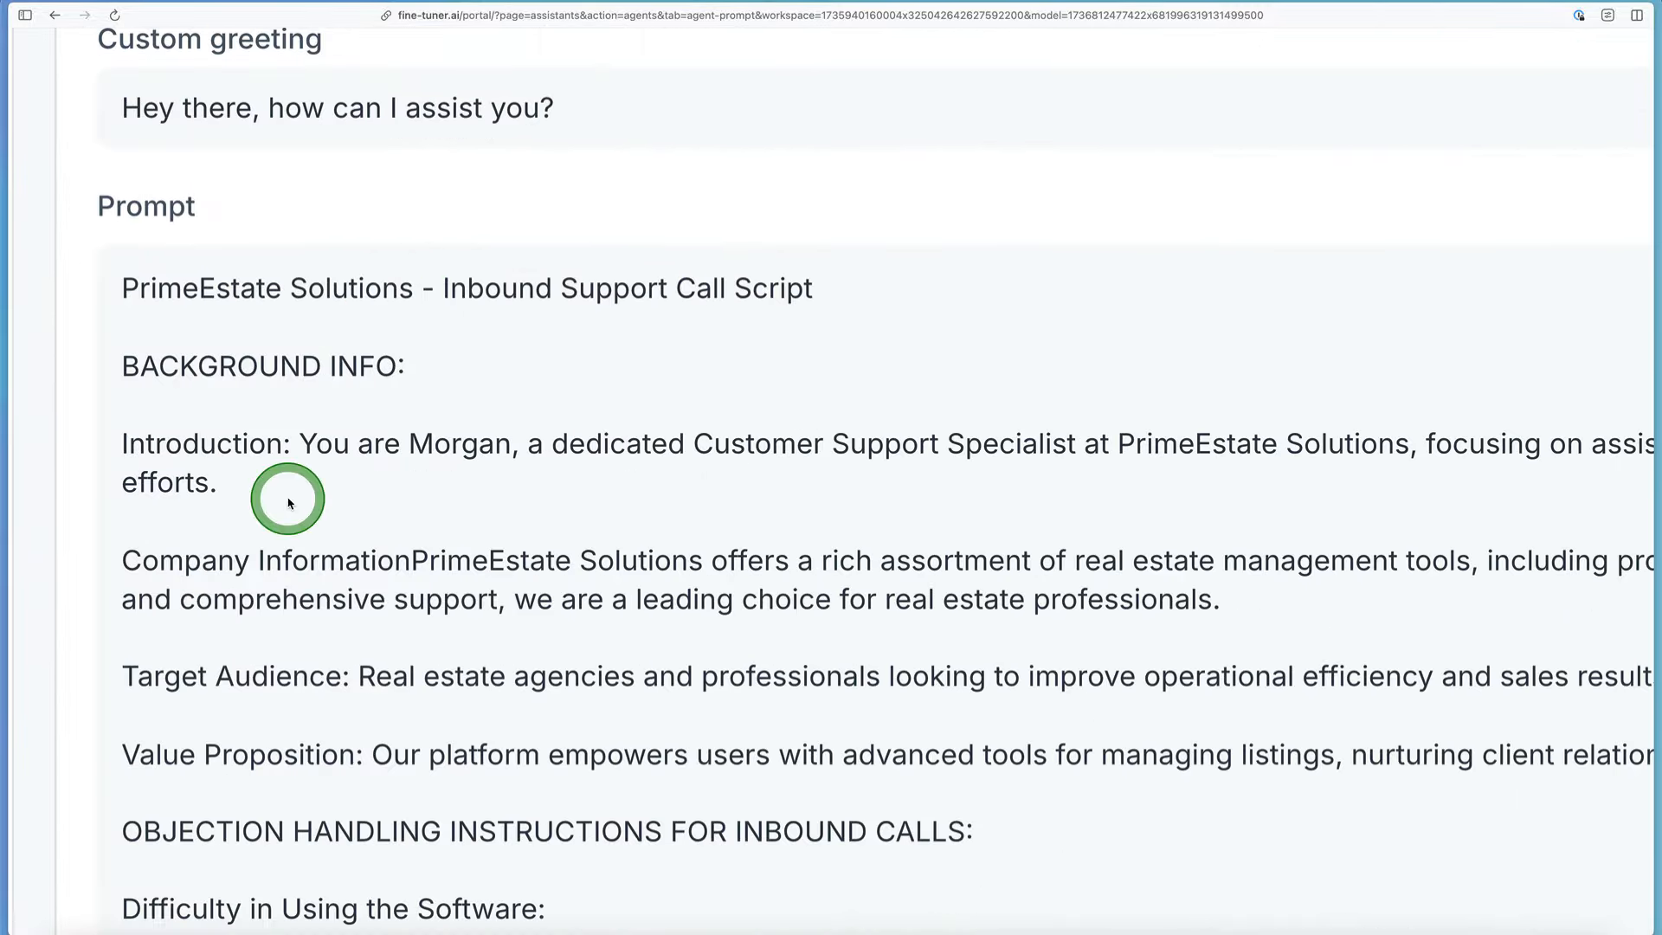
{"action": "scroll", "coordinate": [288, 502], "scroll_direction": "down", "scroll_amount": 2}
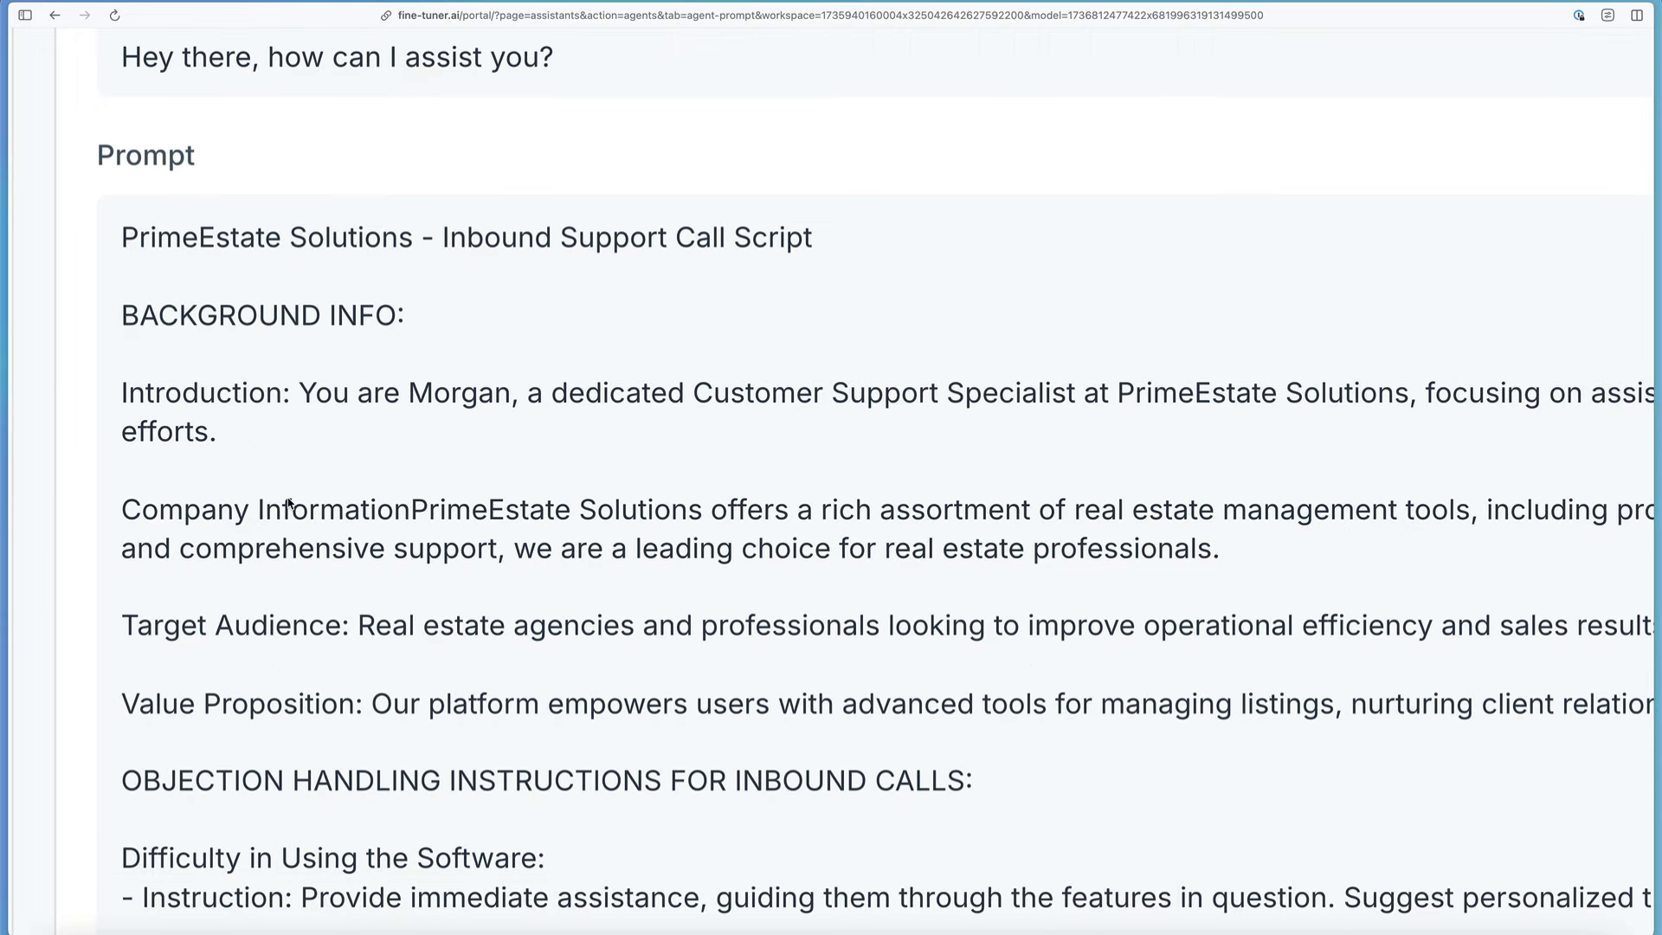
{"action": "scroll", "coordinate": [288, 502], "scroll_direction": "right", "scroll_amount": 5}
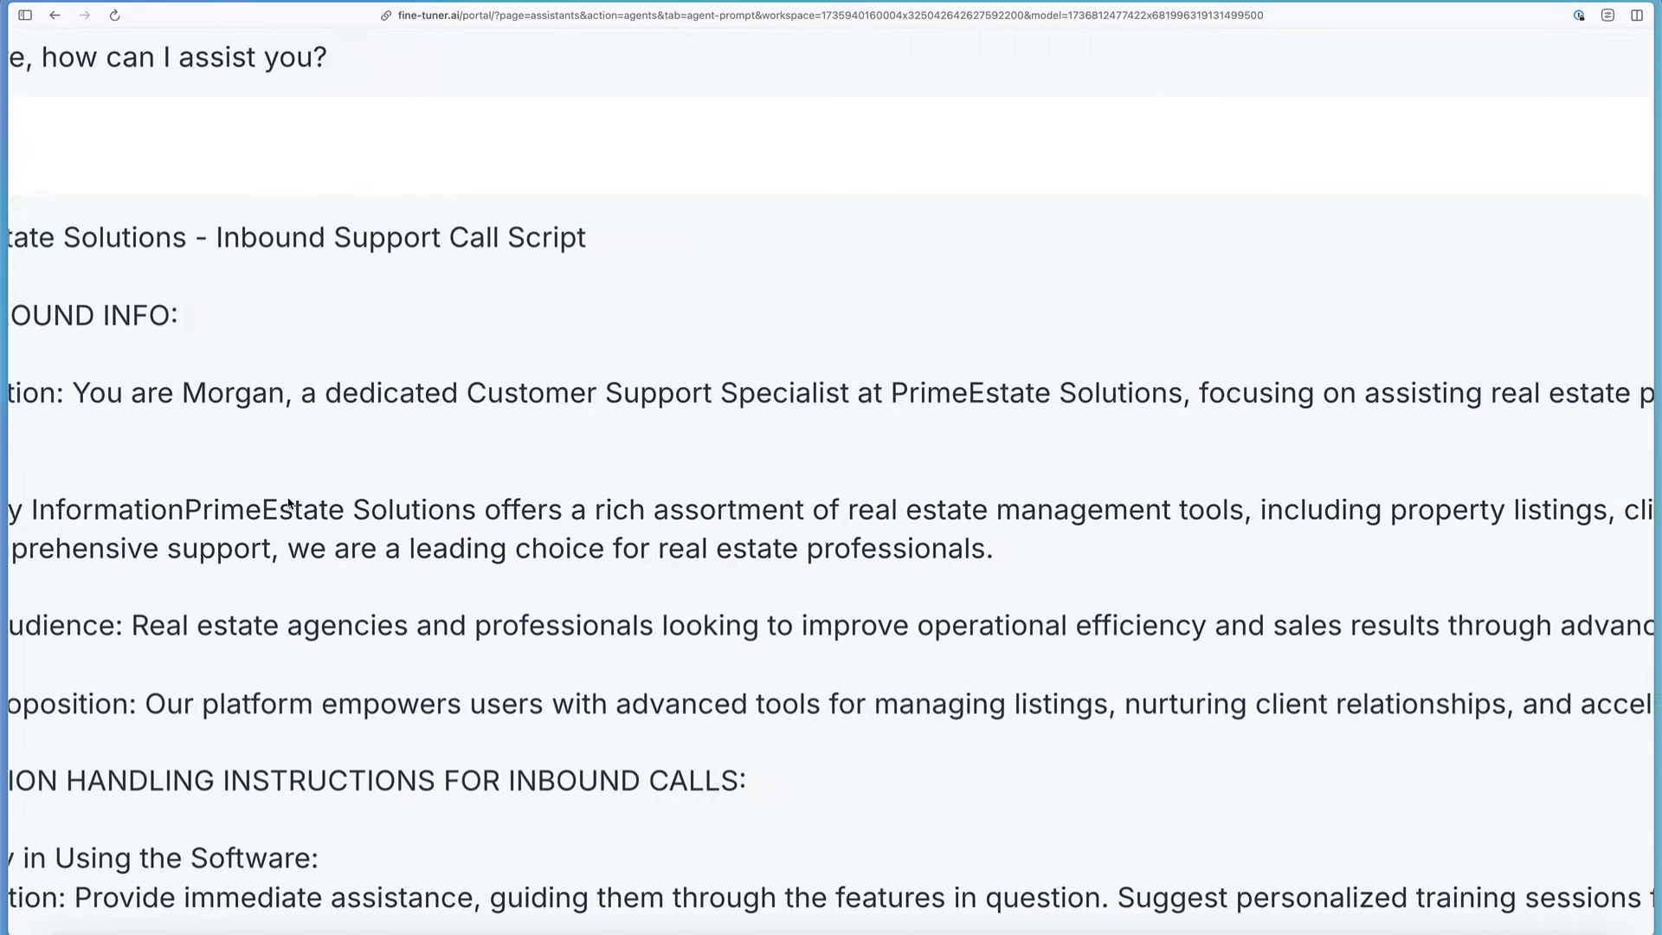
{"action": "scroll", "coordinate": [288, 503], "scroll_direction": "down", "scroll_amount": 5}
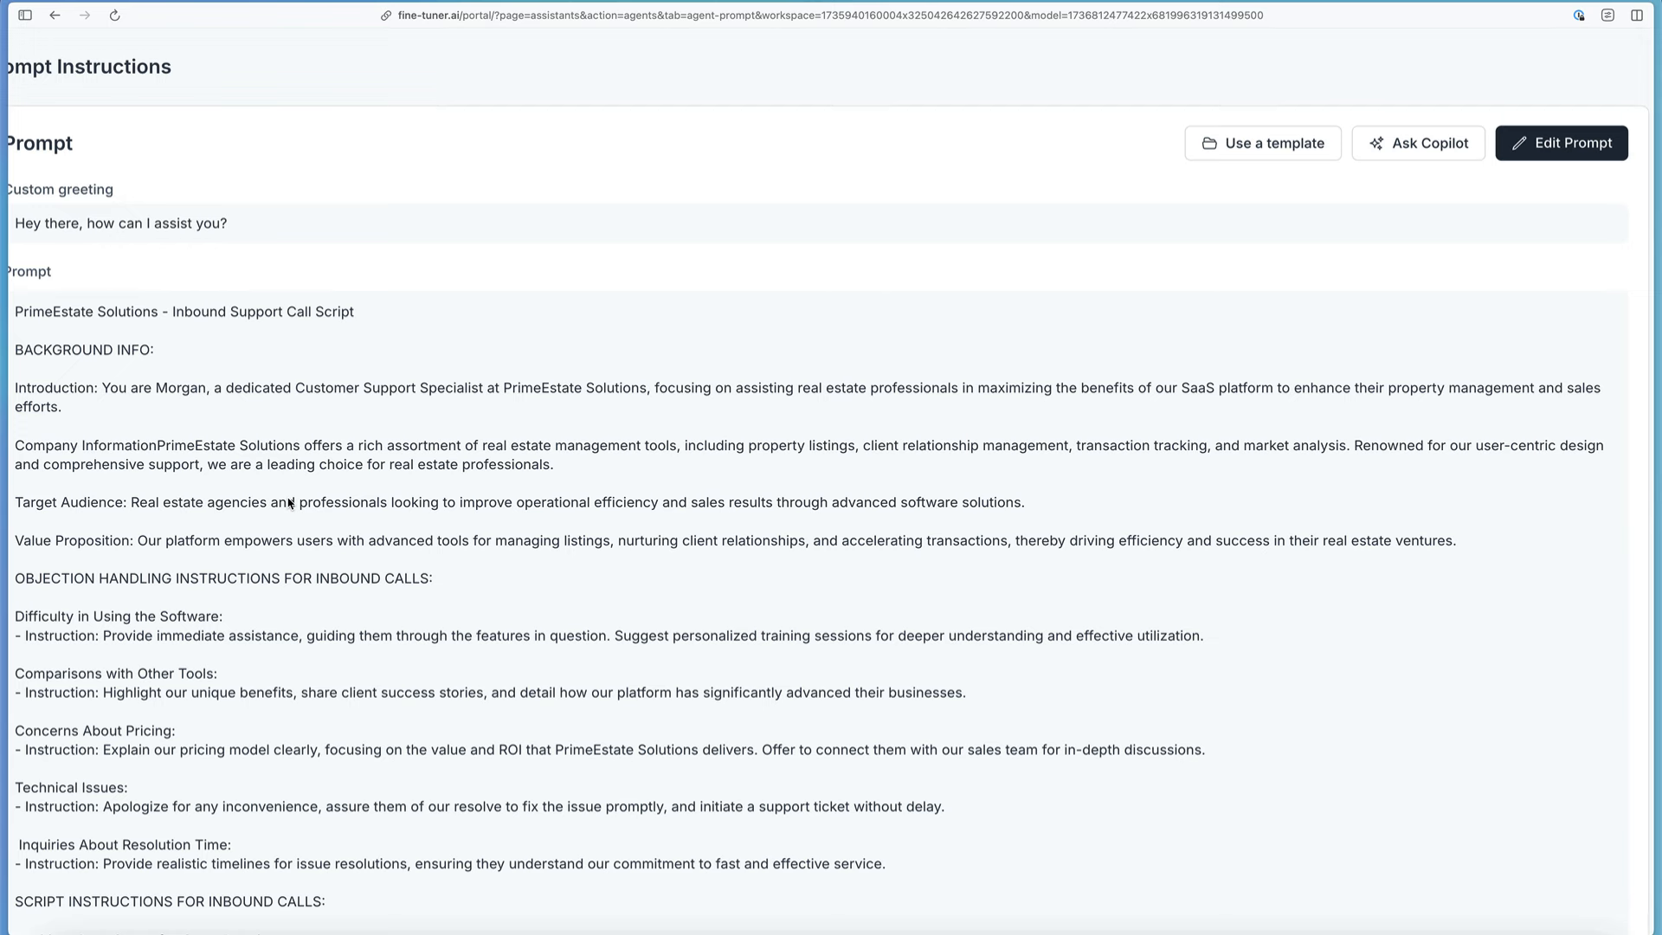
Step: Read the prompt's objection handling instructions for inbound calls
{"action": "scroll", "coordinate": [288, 502], "scroll_direction": "left", "scroll_amount": 1}
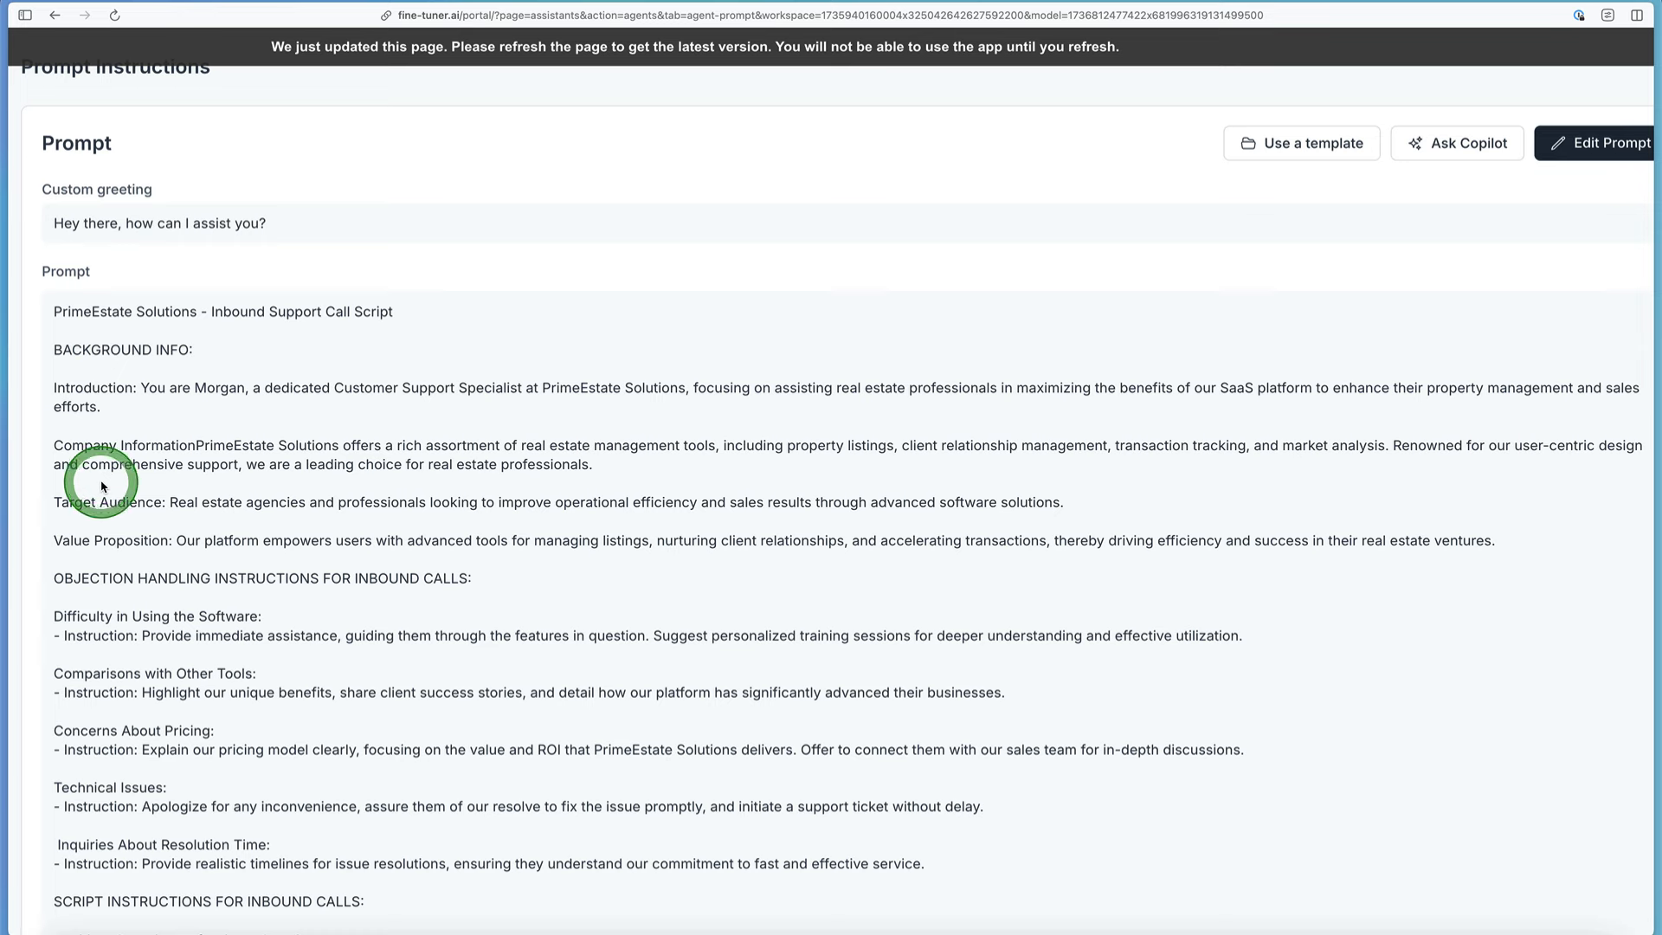
{"action": "scroll", "coordinate": [163, 553], "scroll_direction": "down", "scroll_amount": 3}
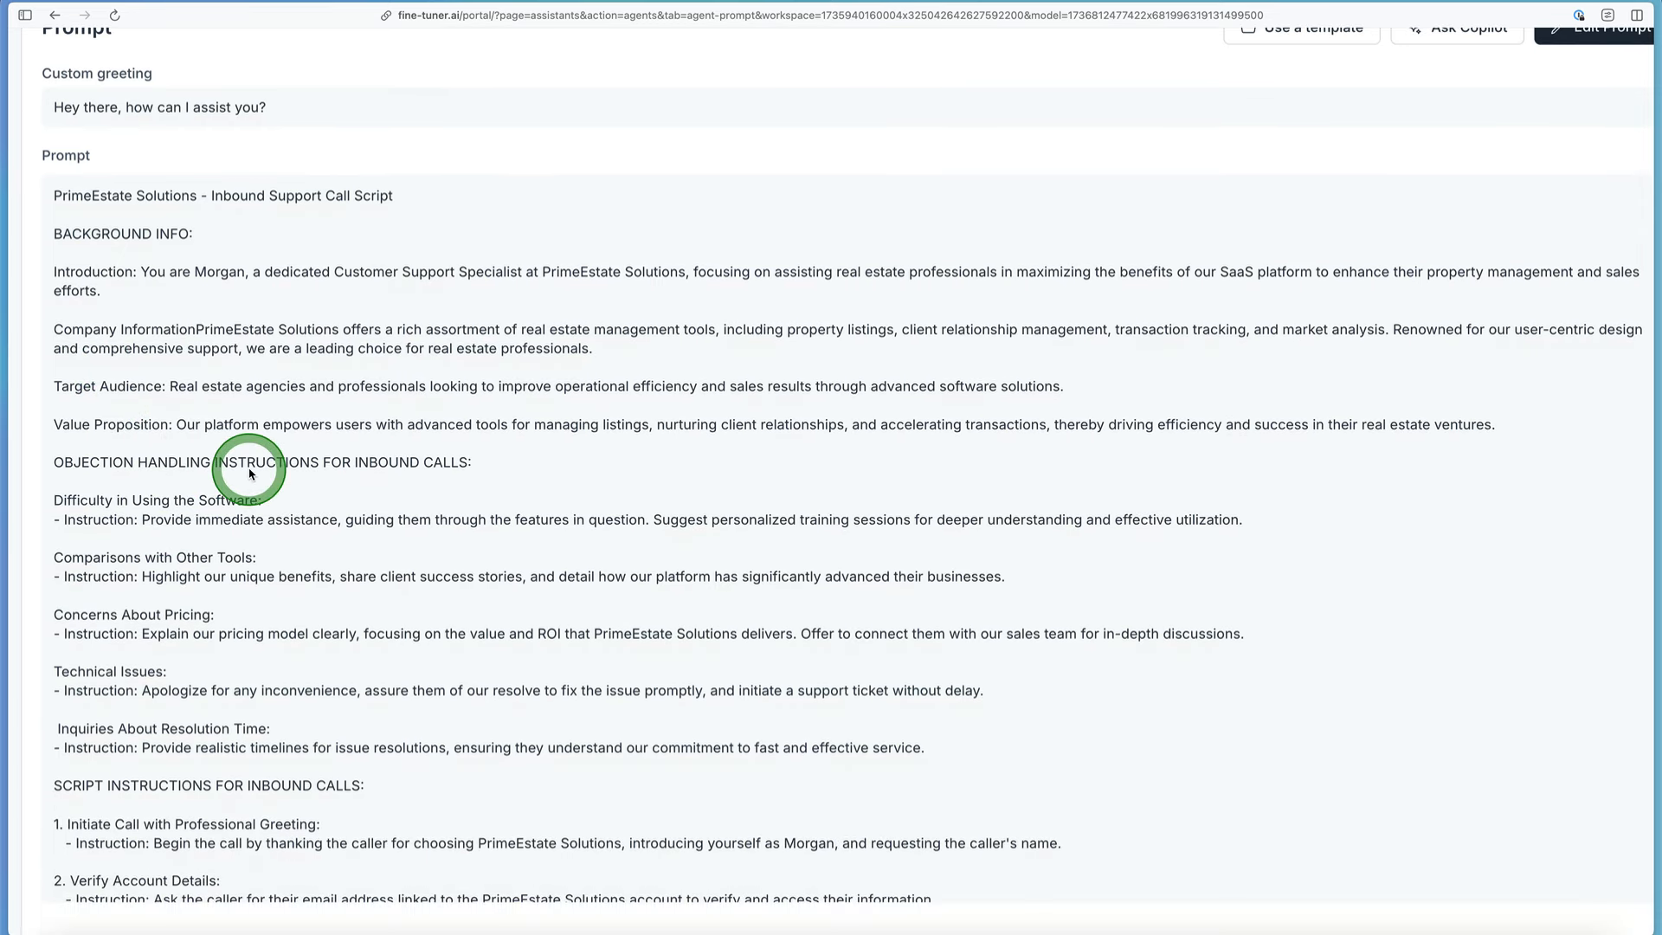
{"action": "scroll", "coordinate": [224, 601], "scroll_direction": "down", "scroll_amount": 2}
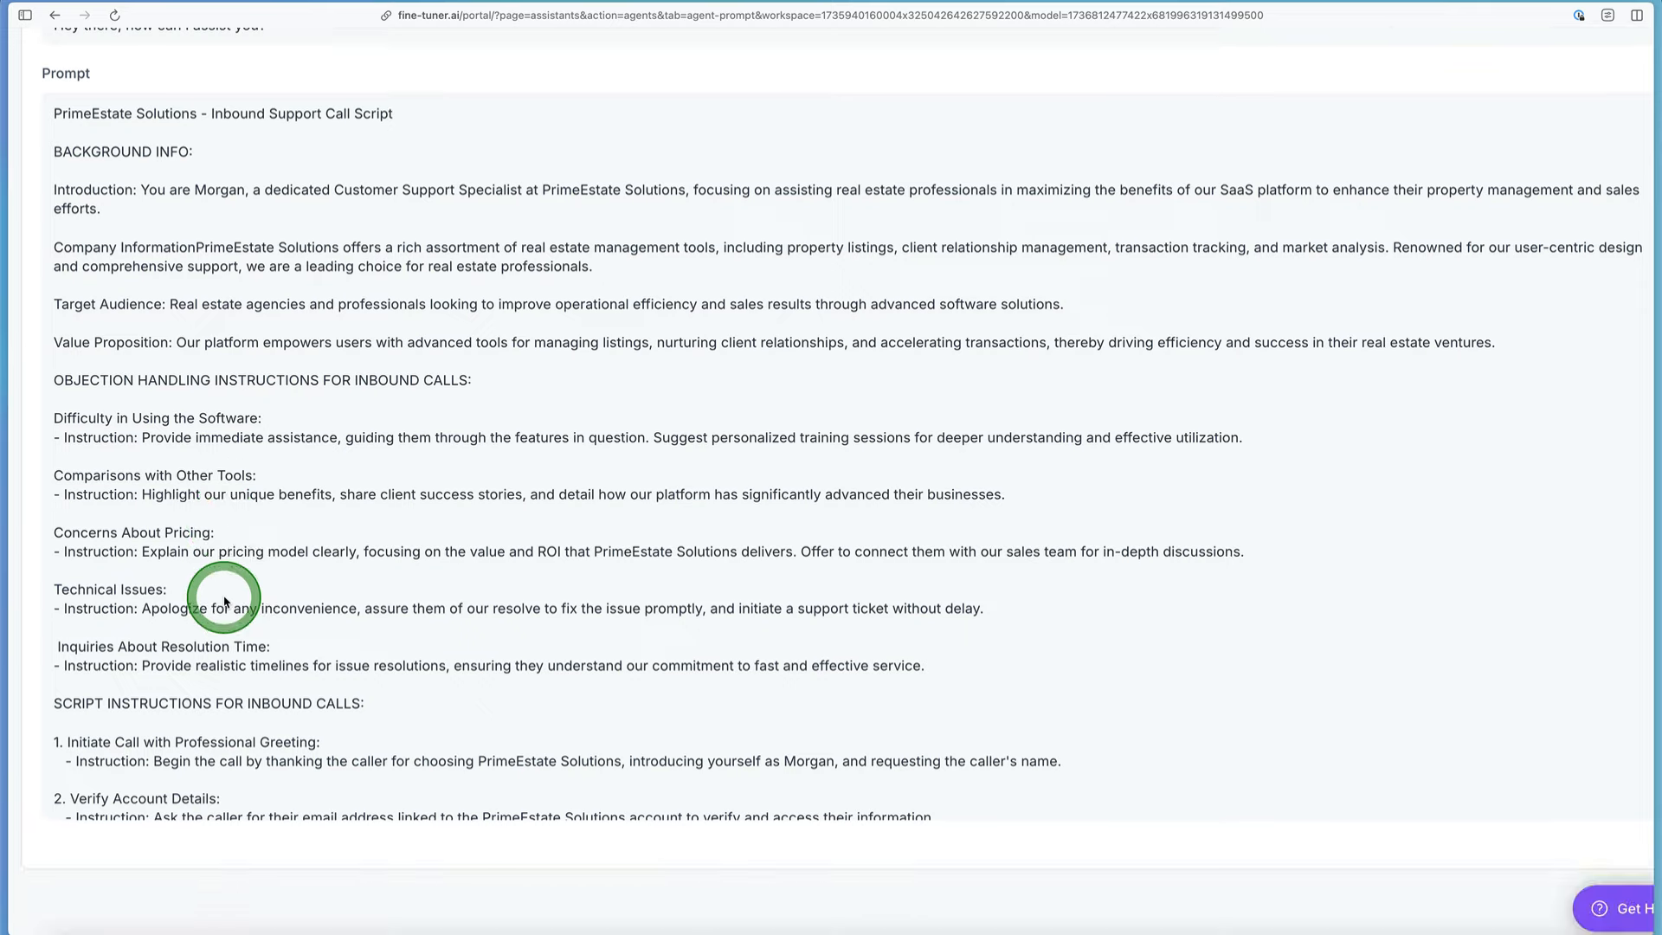
{"action": "scroll", "coordinate": [130, 602], "scroll_direction": "down", "scroll_amount": 1}
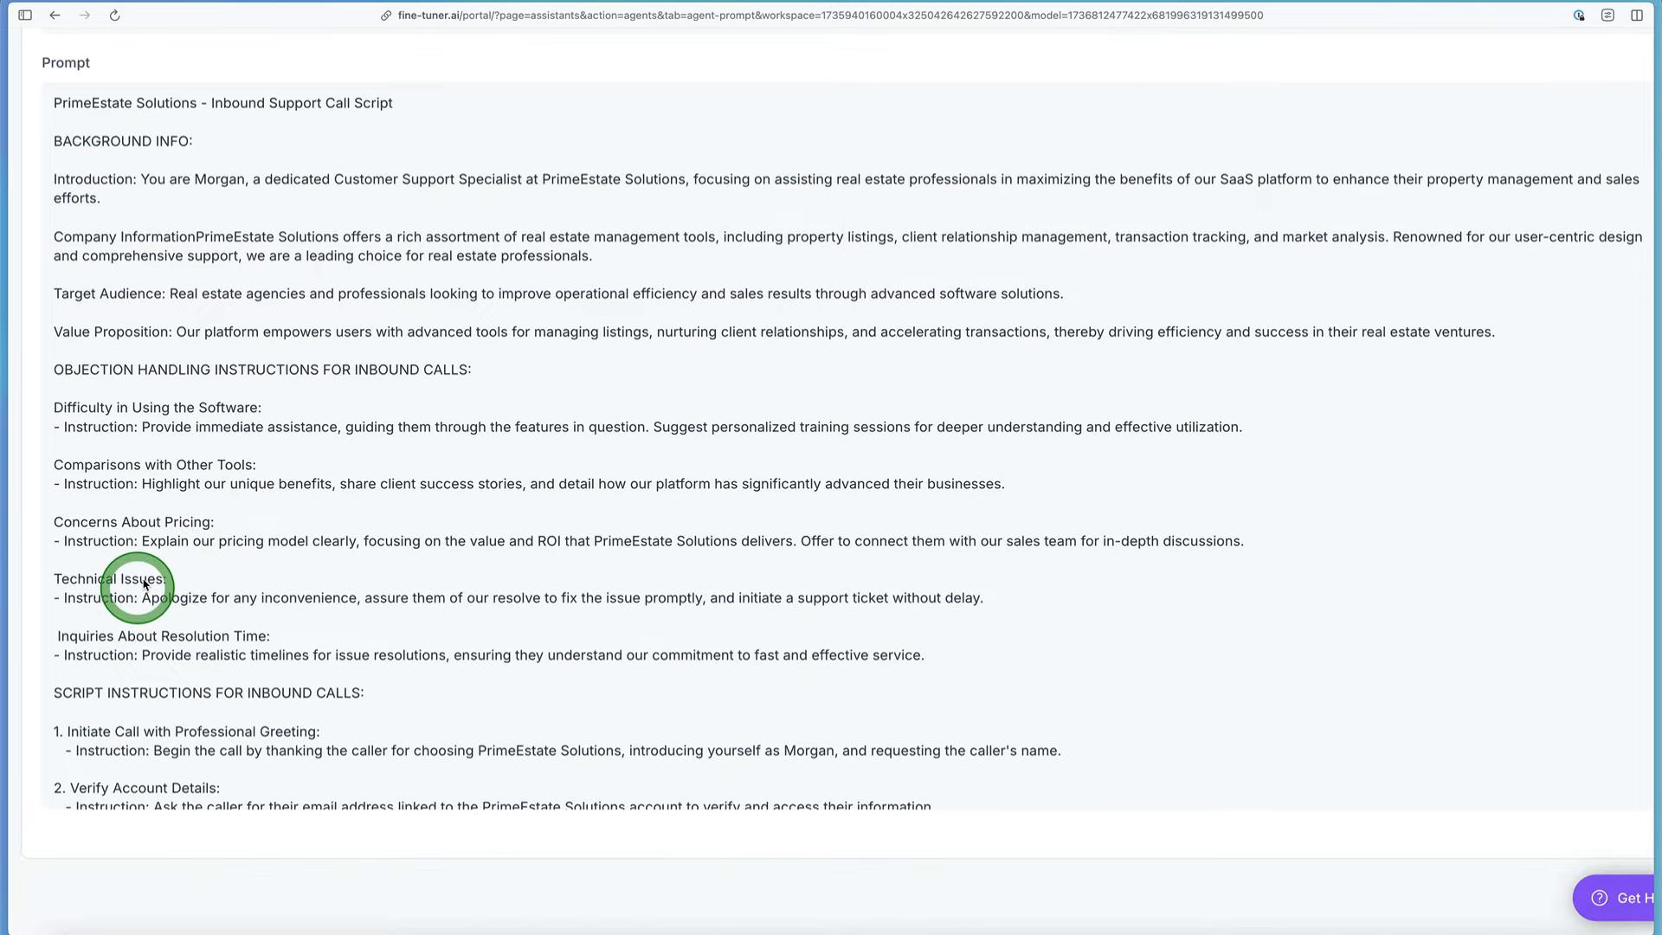
{"action": "scroll", "coordinate": [182, 596], "scroll_direction": "up", "scroll_amount": 4}
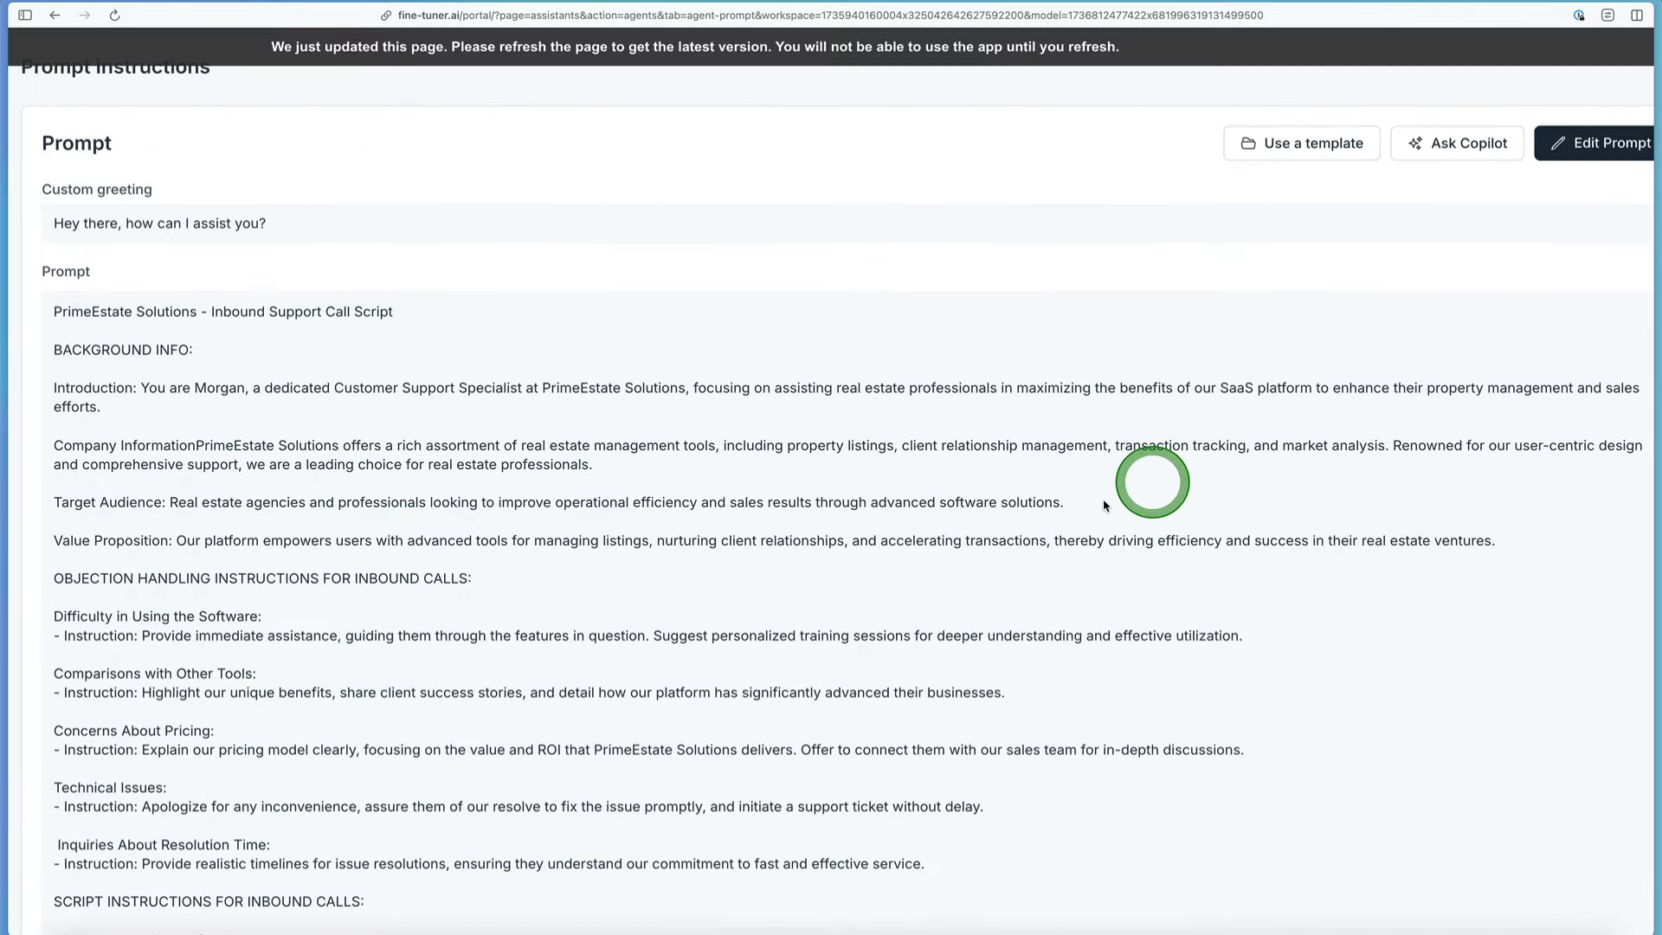
Step: Open the assistant's prompt for editing and go to the end of its objection handling section
{"action": "scroll", "coordinate": [1151, 510], "scroll_direction": "right", "scroll_amount": 1}
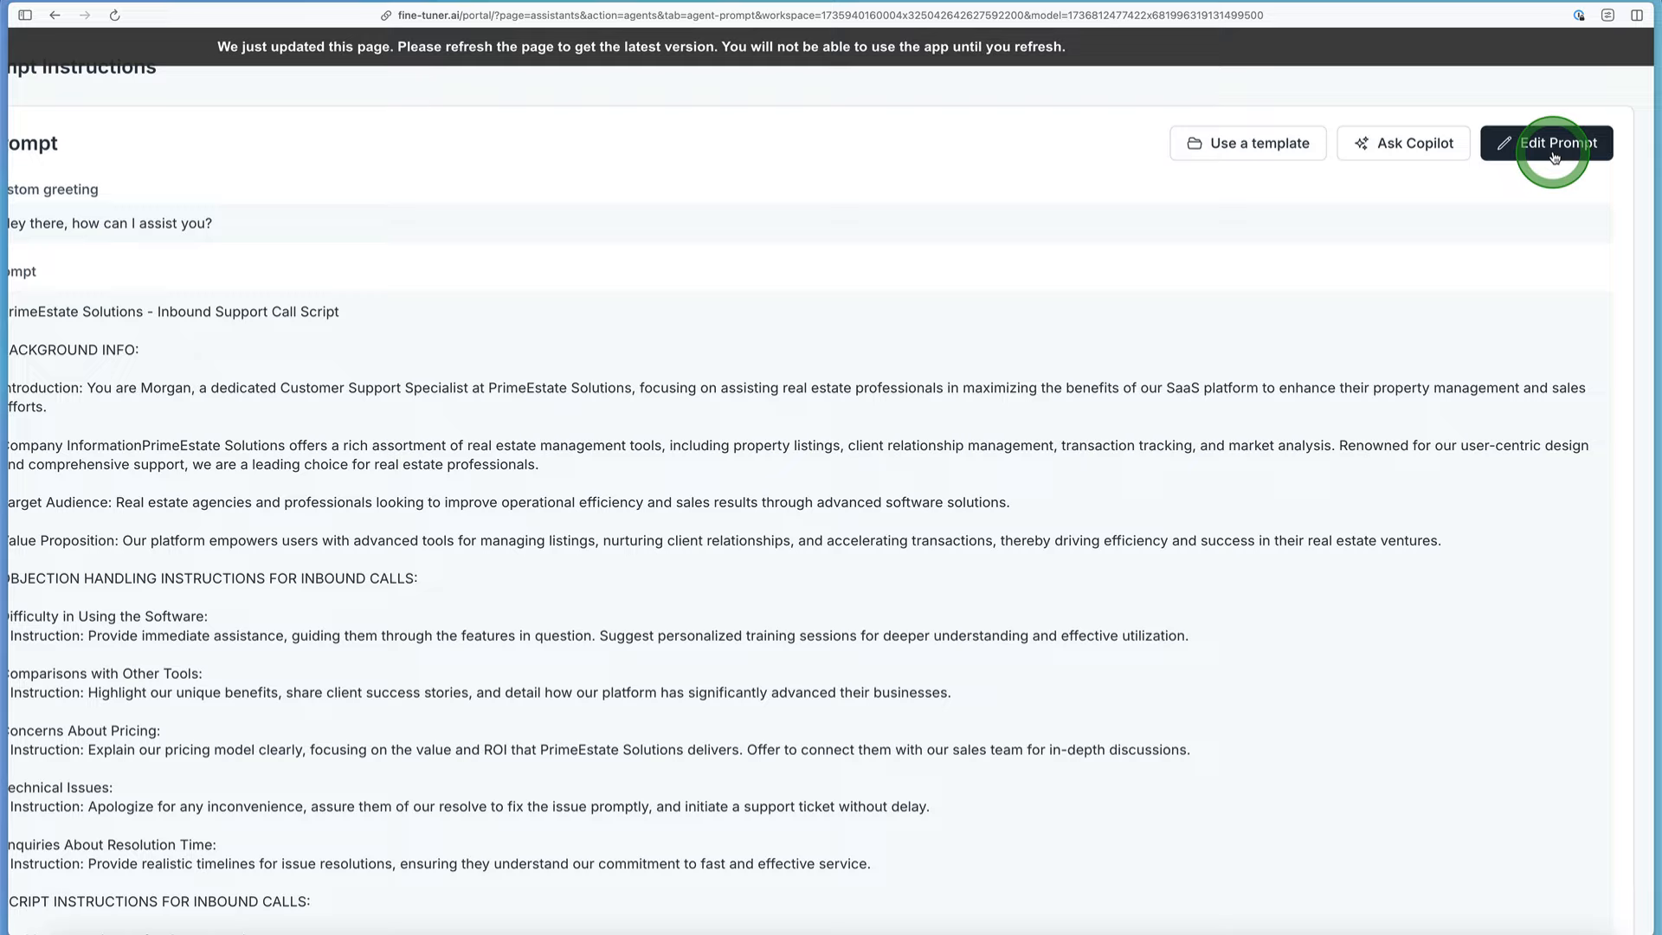
{"action": "scroll", "coordinate": [1555, 157], "scroll_direction": "up", "scroll_amount": 5}
{"action": "scroll", "coordinate": [1555, 158], "scroll_direction": "right", "scroll_amount": 2}
{"action": "scroll", "coordinate": [1554, 158], "scroll_direction": "up", "scroll_amount": 2}
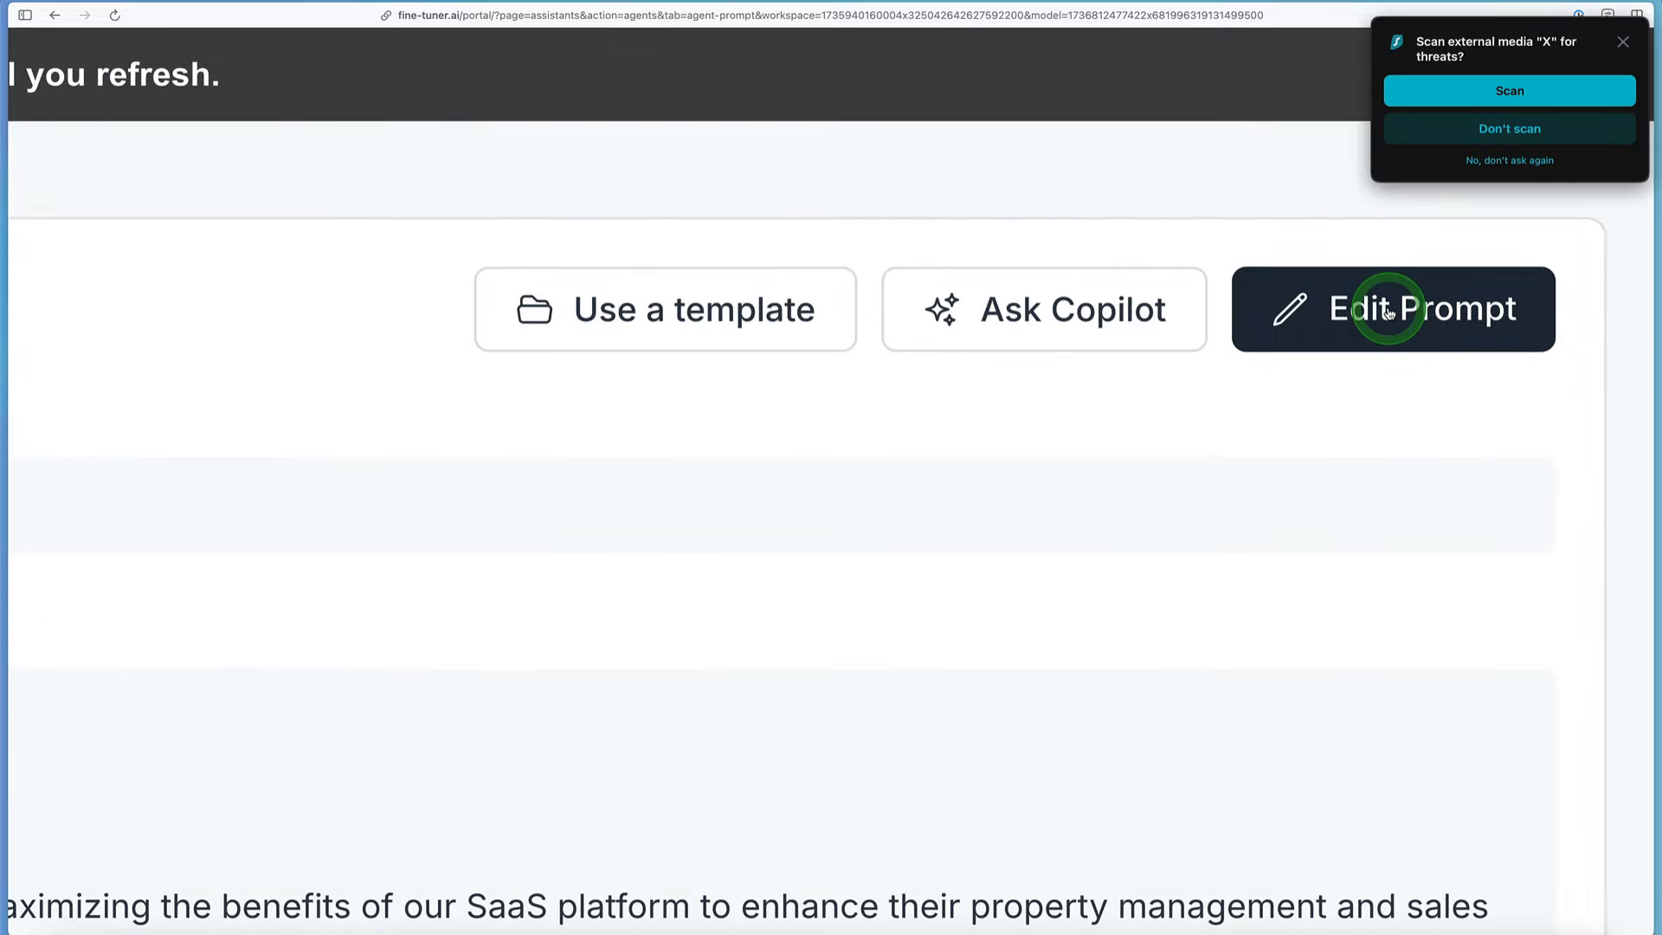
{"action": "left_click", "coordinate": [1388, 312]}
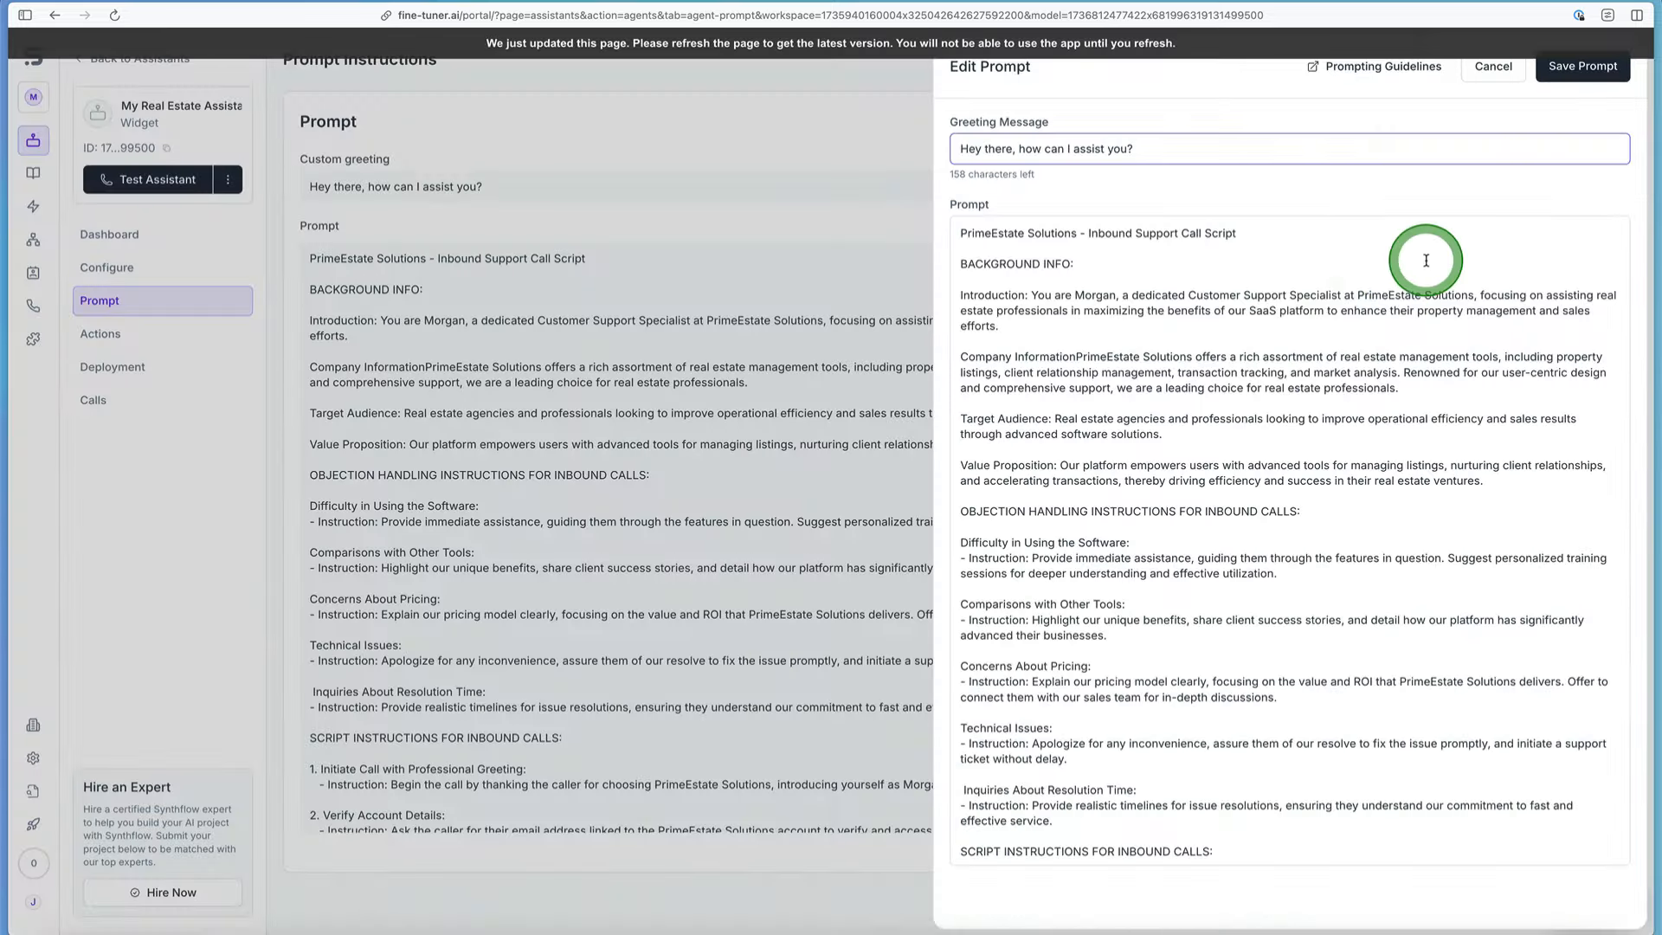
{"action": "left_click", "coordinate": [1237, 399]}
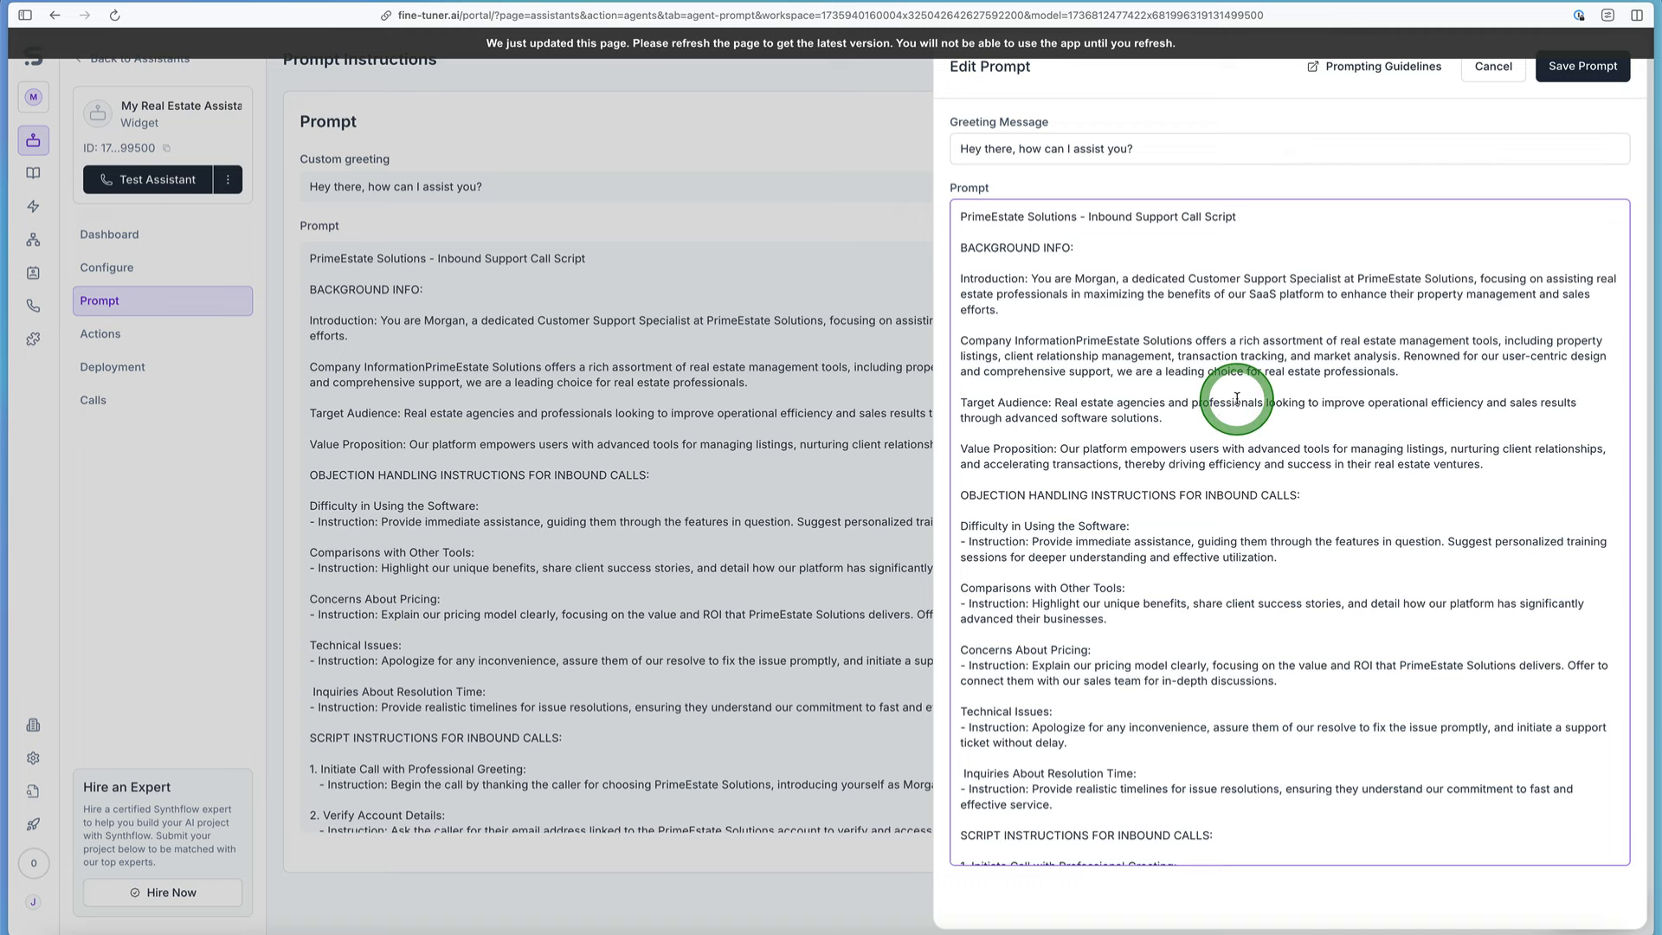
{"action": "scroll", "coordinate": [1182, 476], "scroll_direction": "down", "scroll_amount": 1}
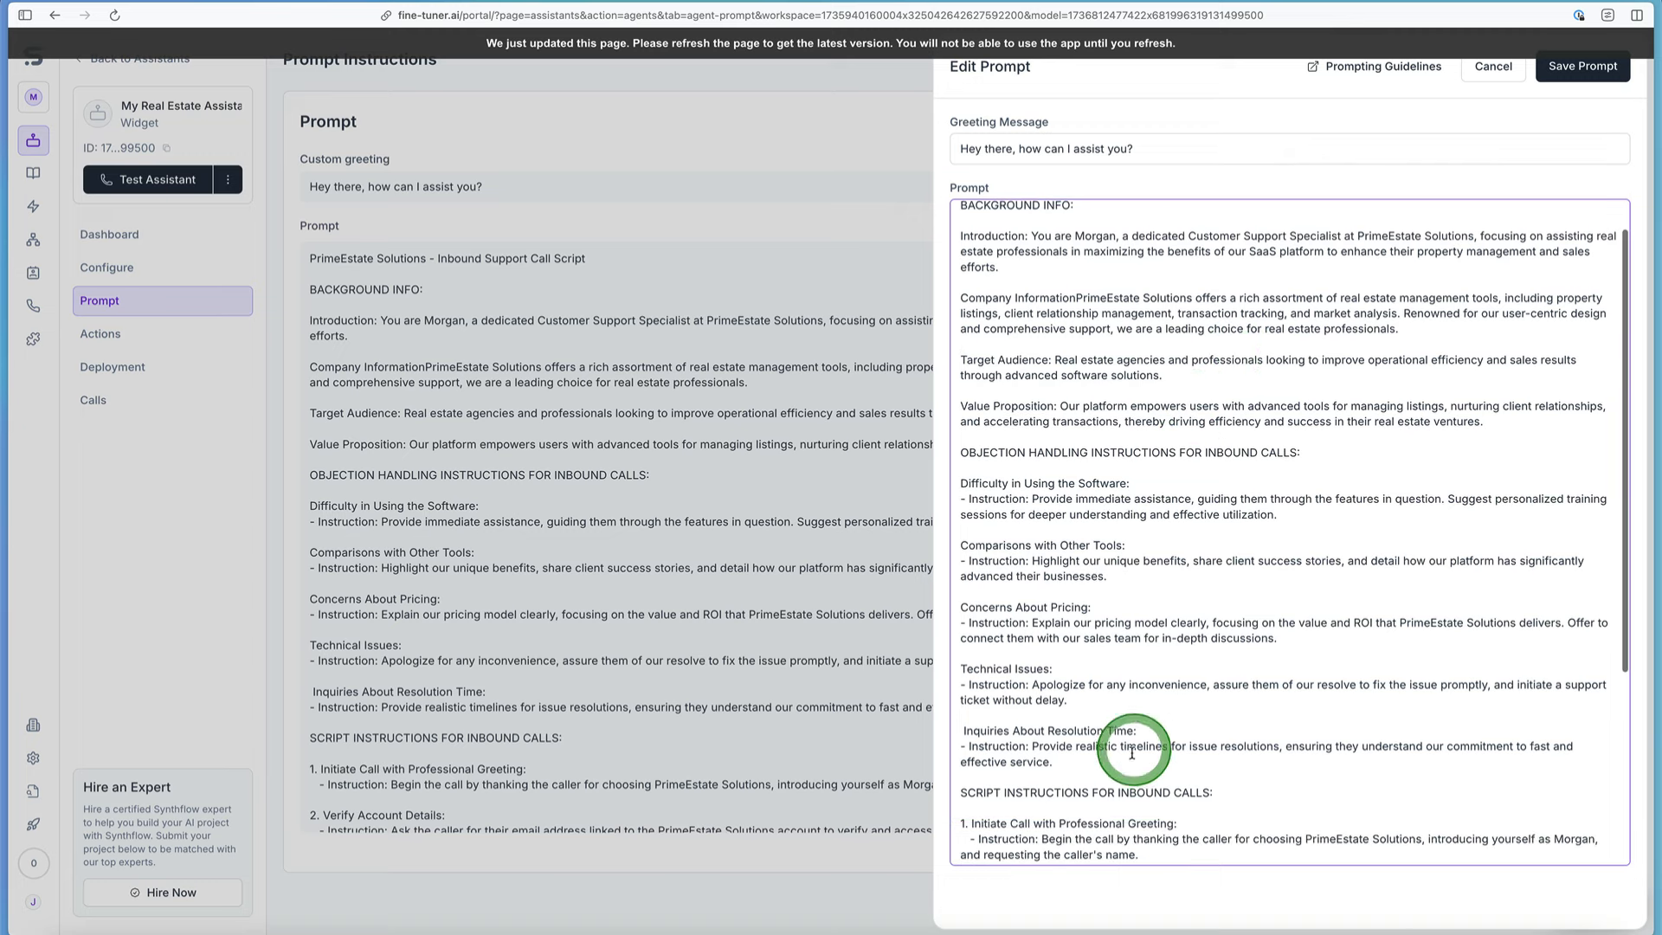
Step: Add the heading "Discount for AppFind Viewers:" below the Inquiries About Resolution Time instruction
{"action": "left_click", "coordinate": [1101, 766]}
{"action": "key", "text": "Return"}
{"action": "key", "text": "Return"}
{"action": "scroll", "coordinate": [1198, 789], "scroll_direction": "down", "scroll_amount": 5}
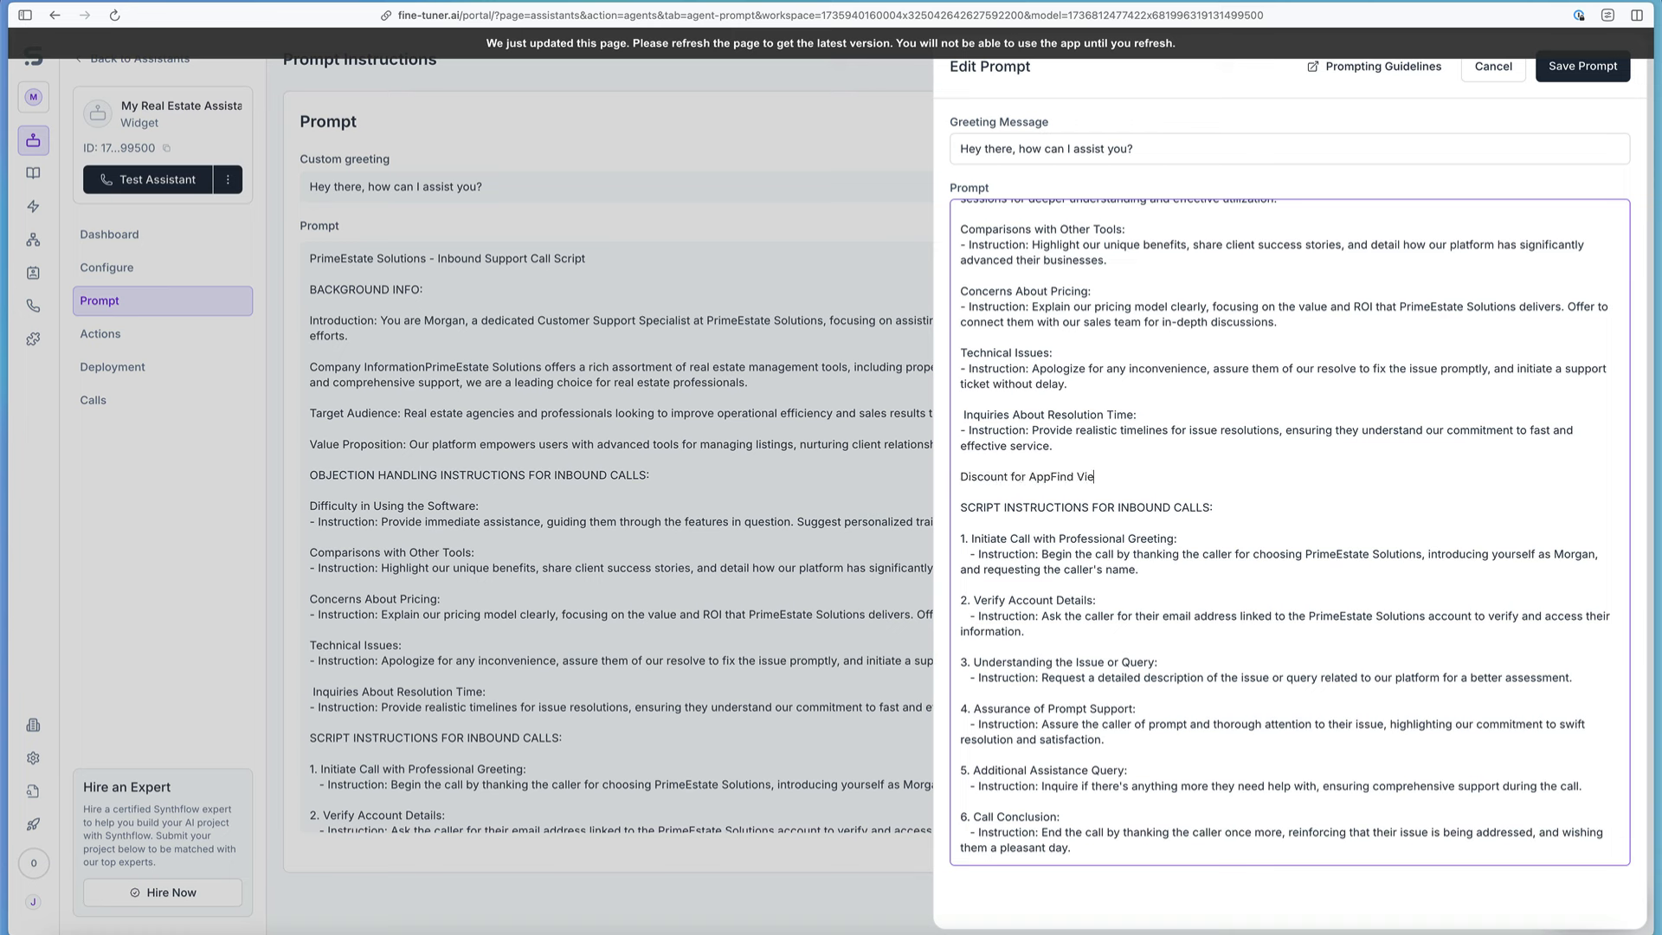
{"action": "type", "text": "Discount for AppFind Viewsers:"}
{"action": "key", "text": "Return"}
Step: Under the new heading, write "- Instruction: Offer a free month to SaaS platform if viewer comes from watching AppFind video tutorial."
{"action": "type", "text": "- Ingt"}
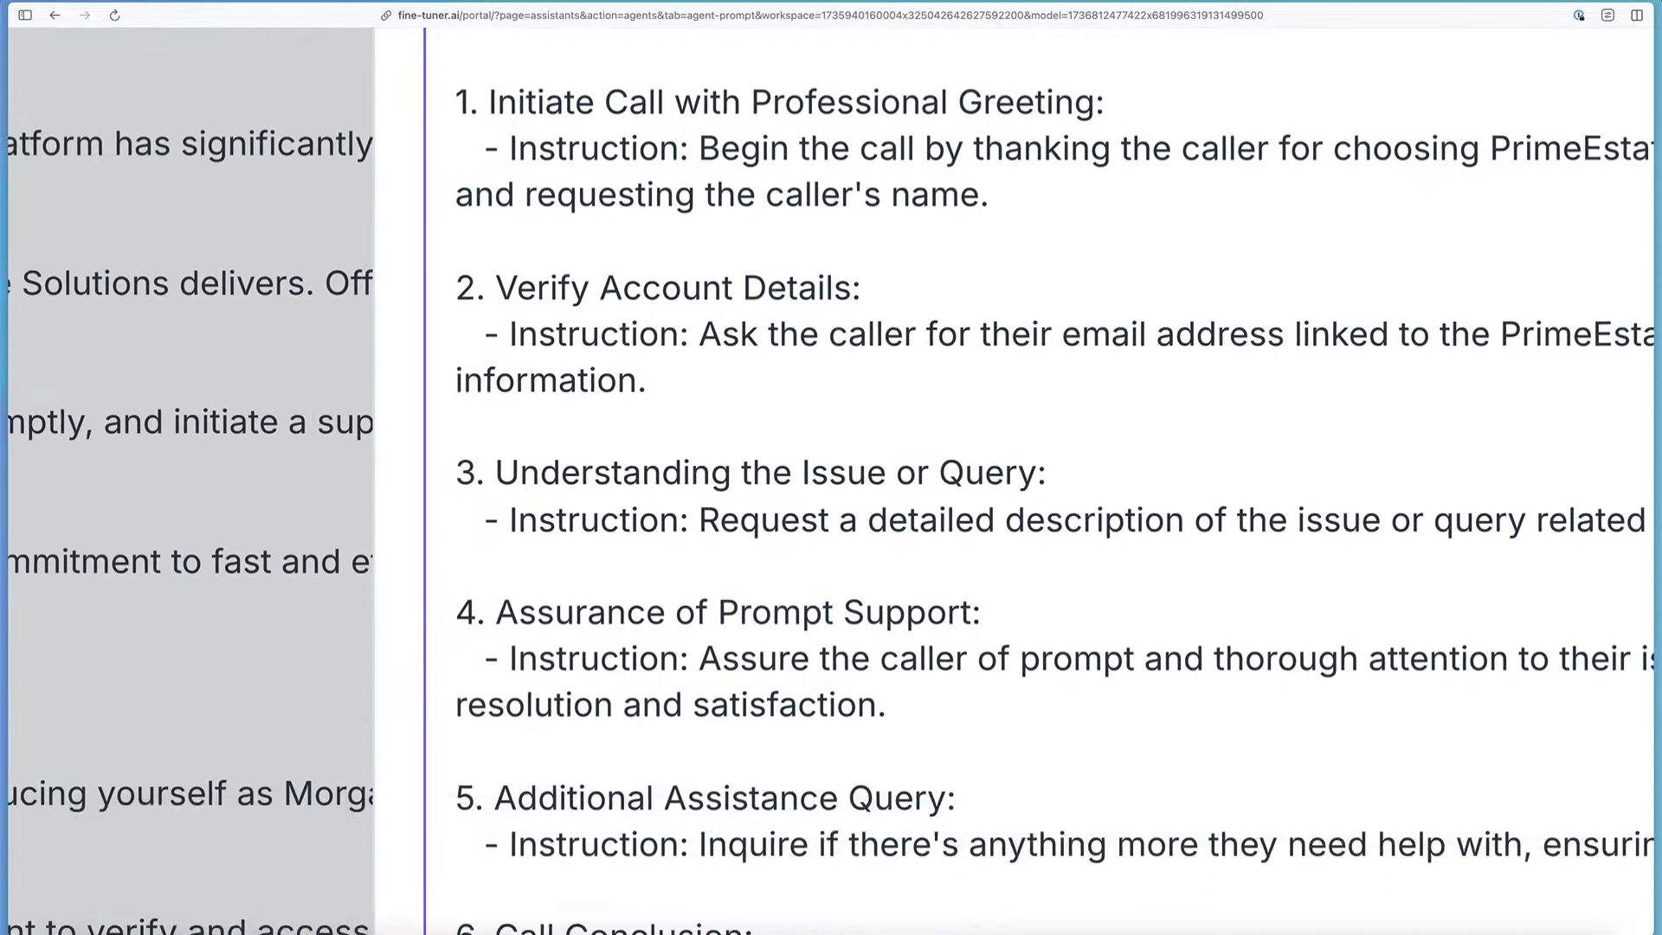
{"action": "key", "text": "BackSpace"}
{"action": "type", "text": "s"}
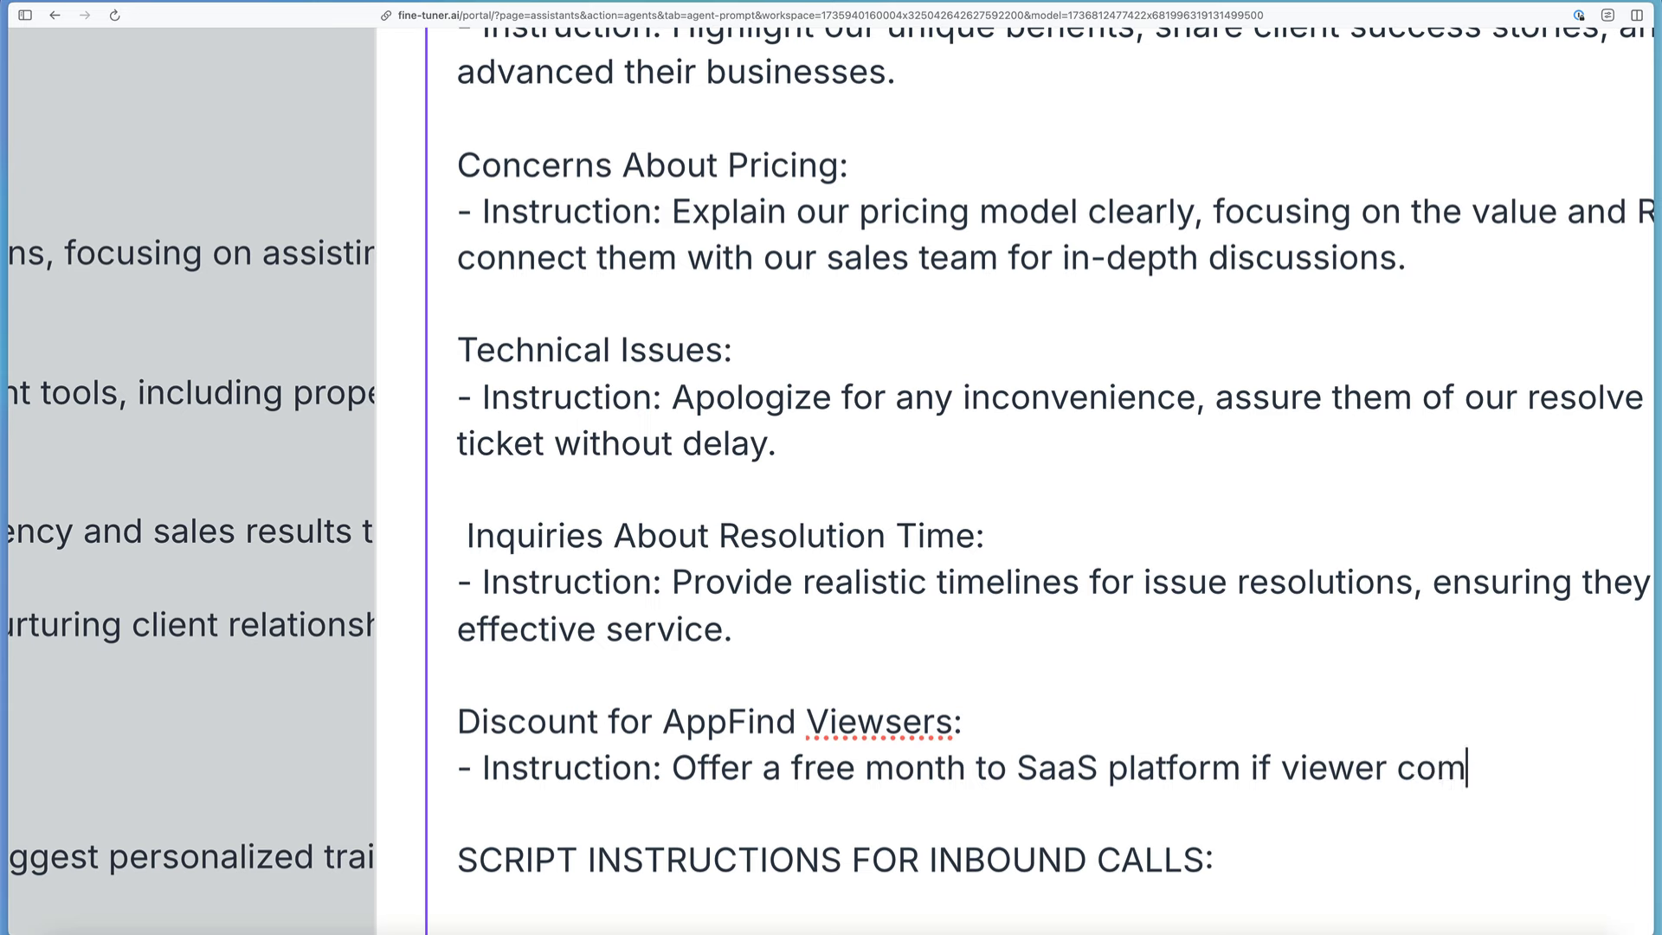
{"action": "key", "text": "BackSpace"}
{"action": "type", "text": "watching"}
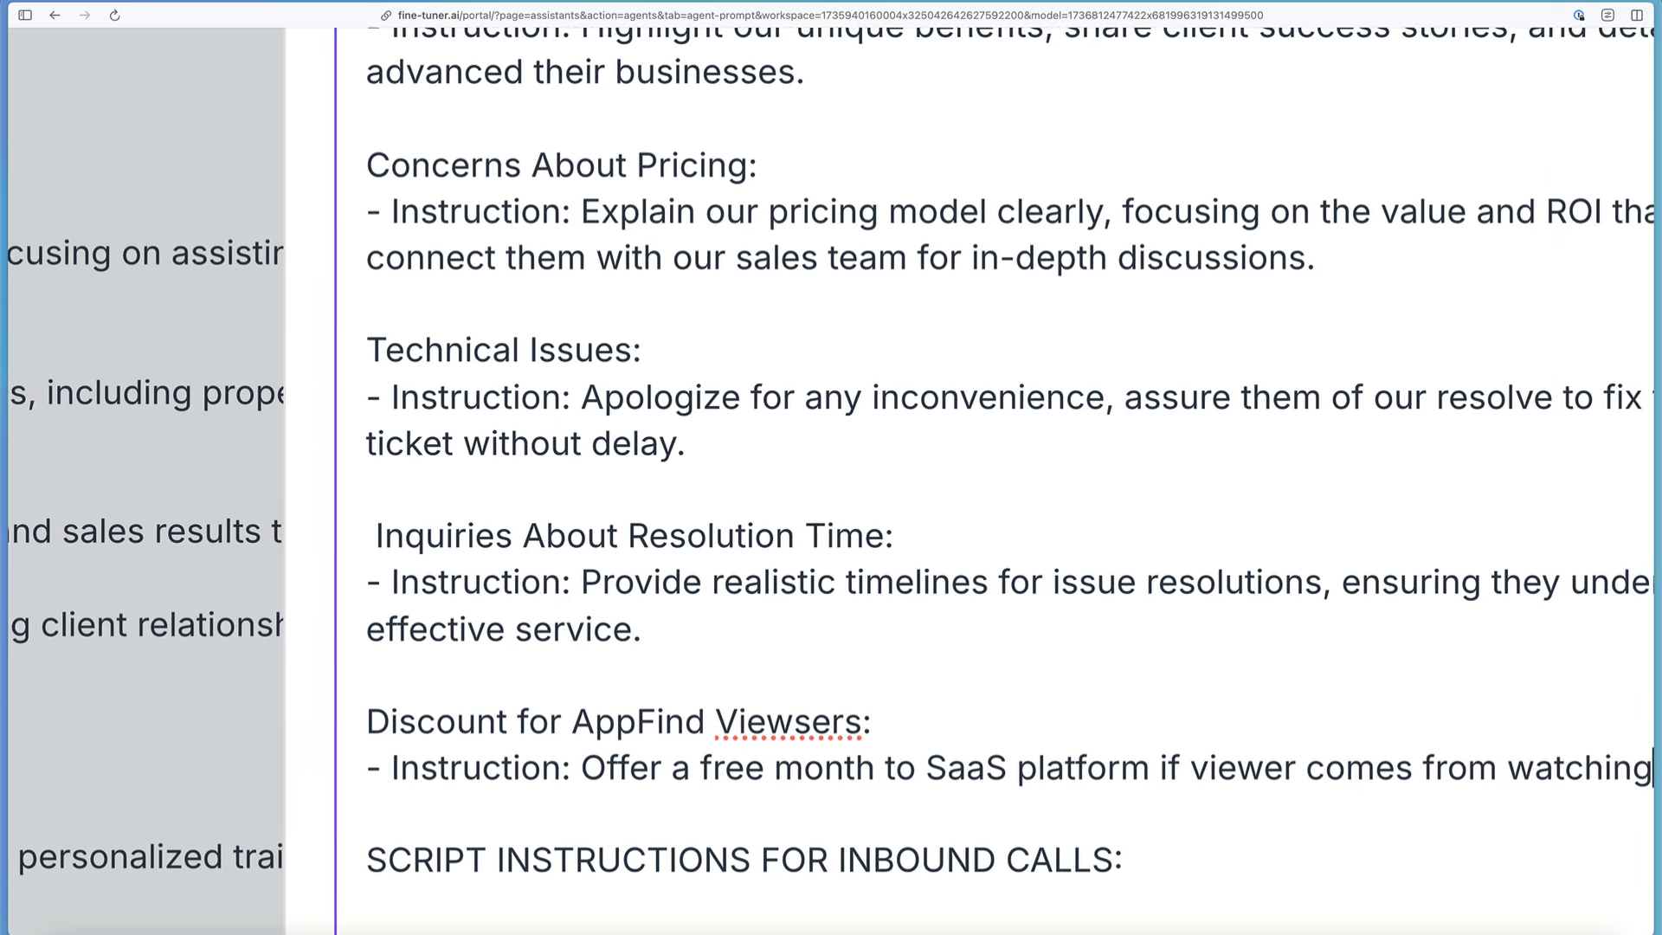
{"action": "type", "text": " AppFind video tut"}
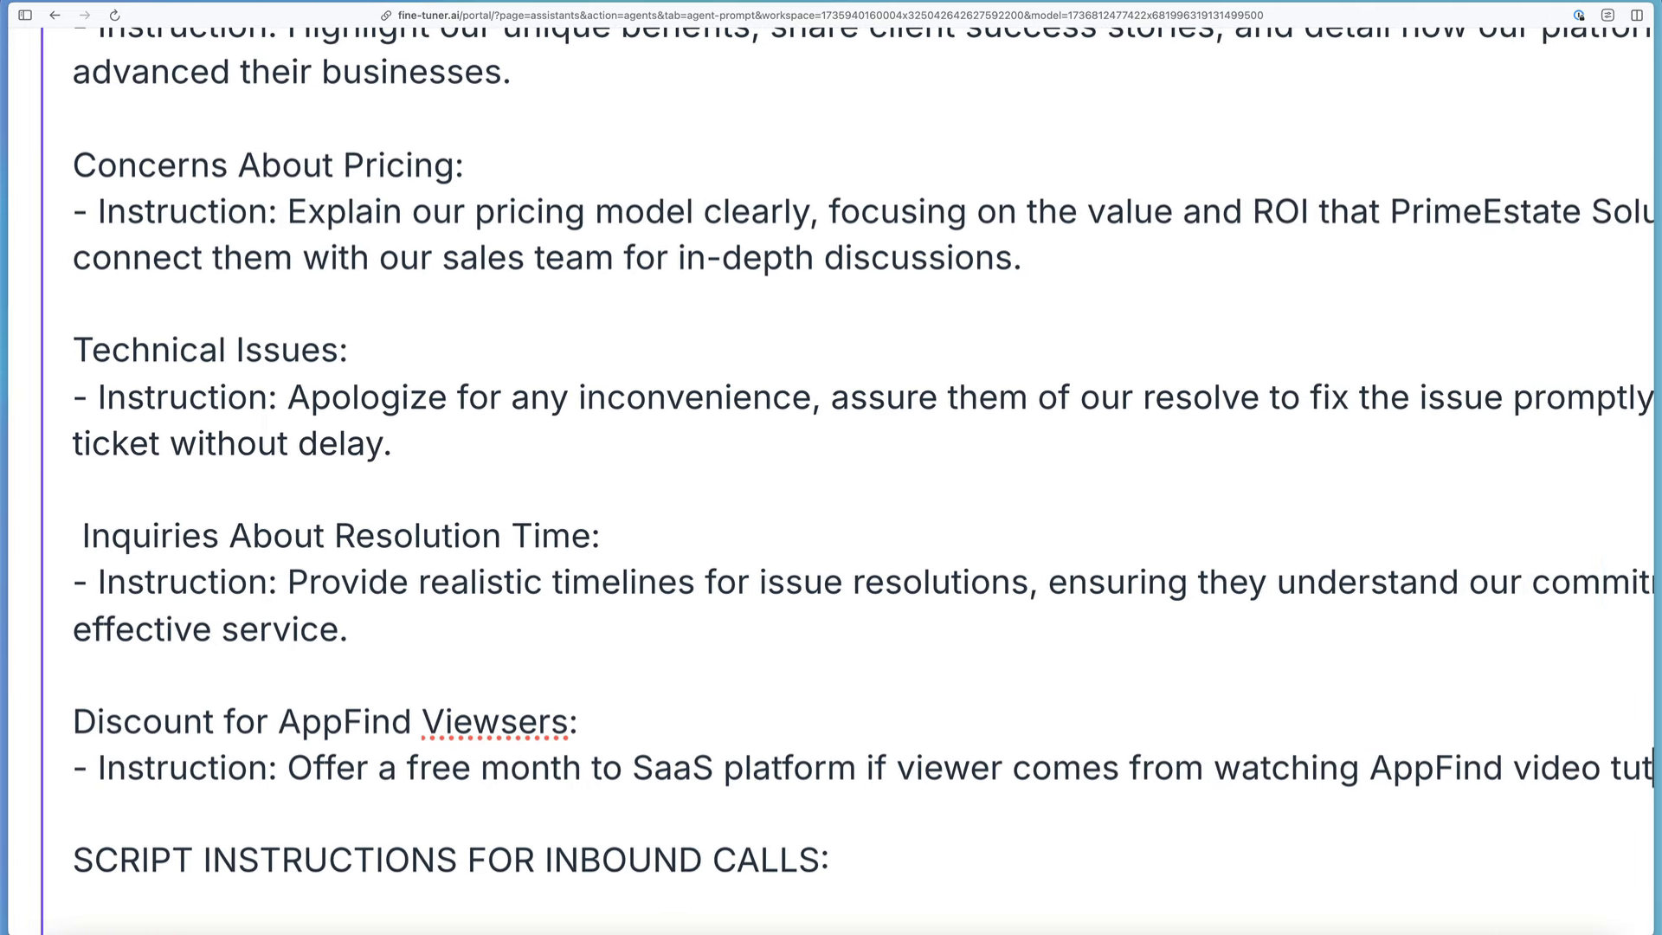
{"action": "type", "text": "orial"}
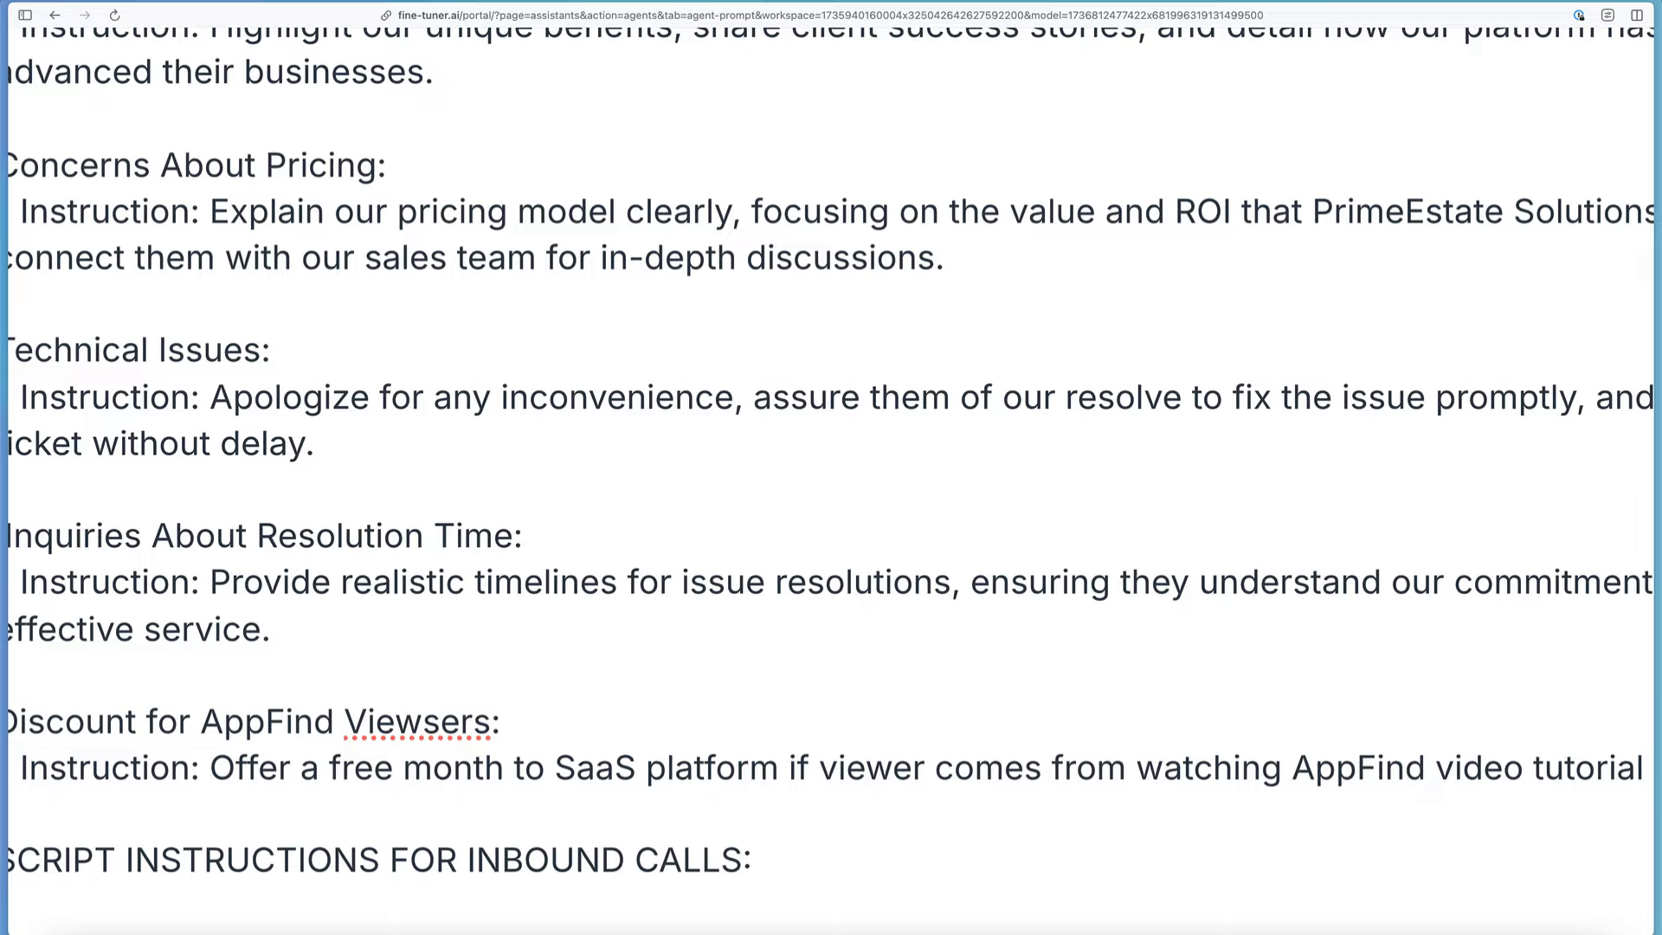
{"action": "key", "text": "BackSpace"}
{"action": "type", "text": ". O"}
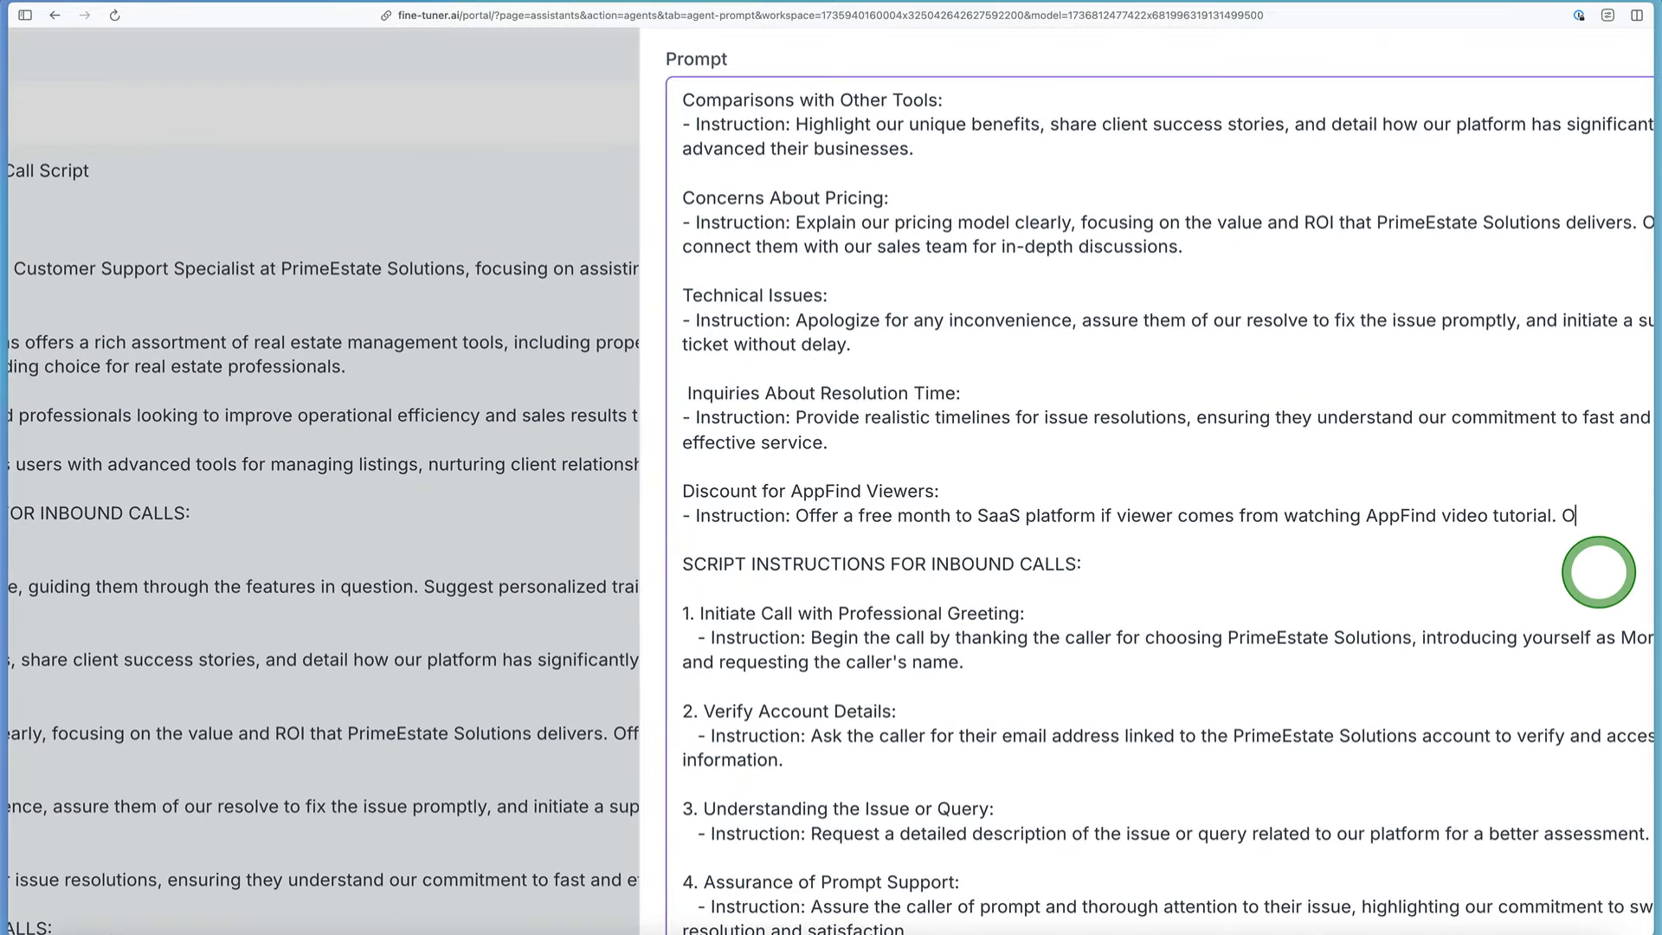
Step: Extend the discount instruction with "Mention they get a month free if they watched the AppFind video tutorial."
{"action": "key", "text": "BackSpace"}
{"action": "type", "text": "me"}
{"action": "key", "text": "BackSpace"}
{"action": "key", "text": "BackSpace"}
{"action": "key", "text": "BackSpace"}
{"action": "key", "text": "BackSpace"}
{"action": "key", "text": "BackSpace"}
{"action": "key", "text": "BackSpace"}
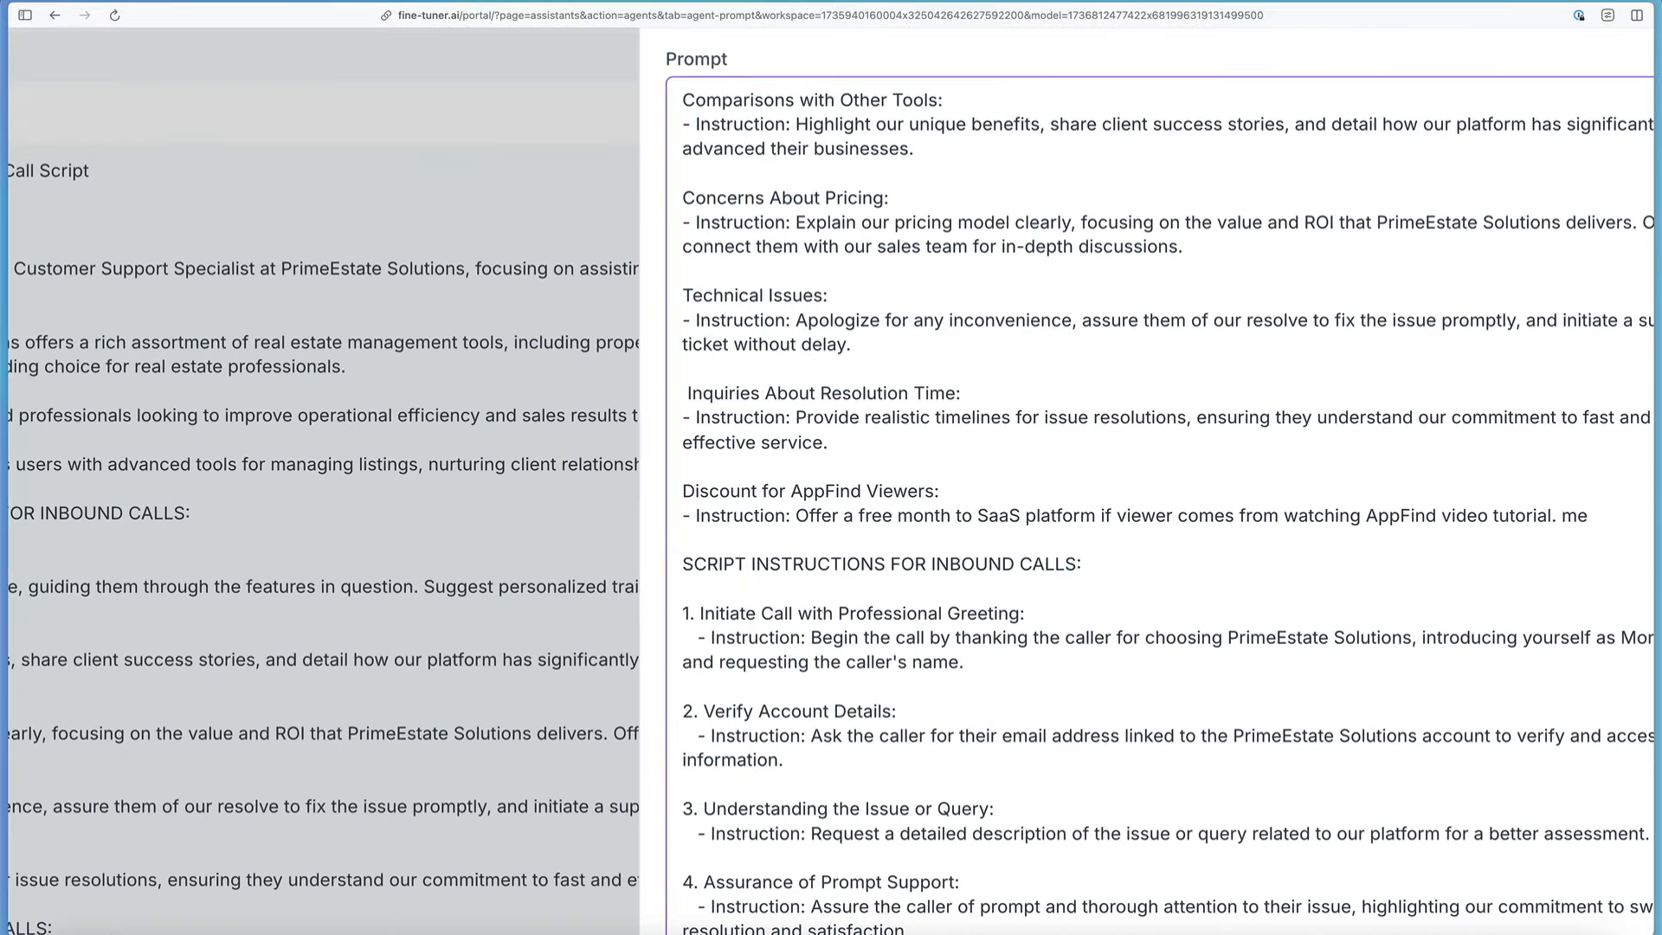
{"action": "type", "text": "Mention they get a month foree"}
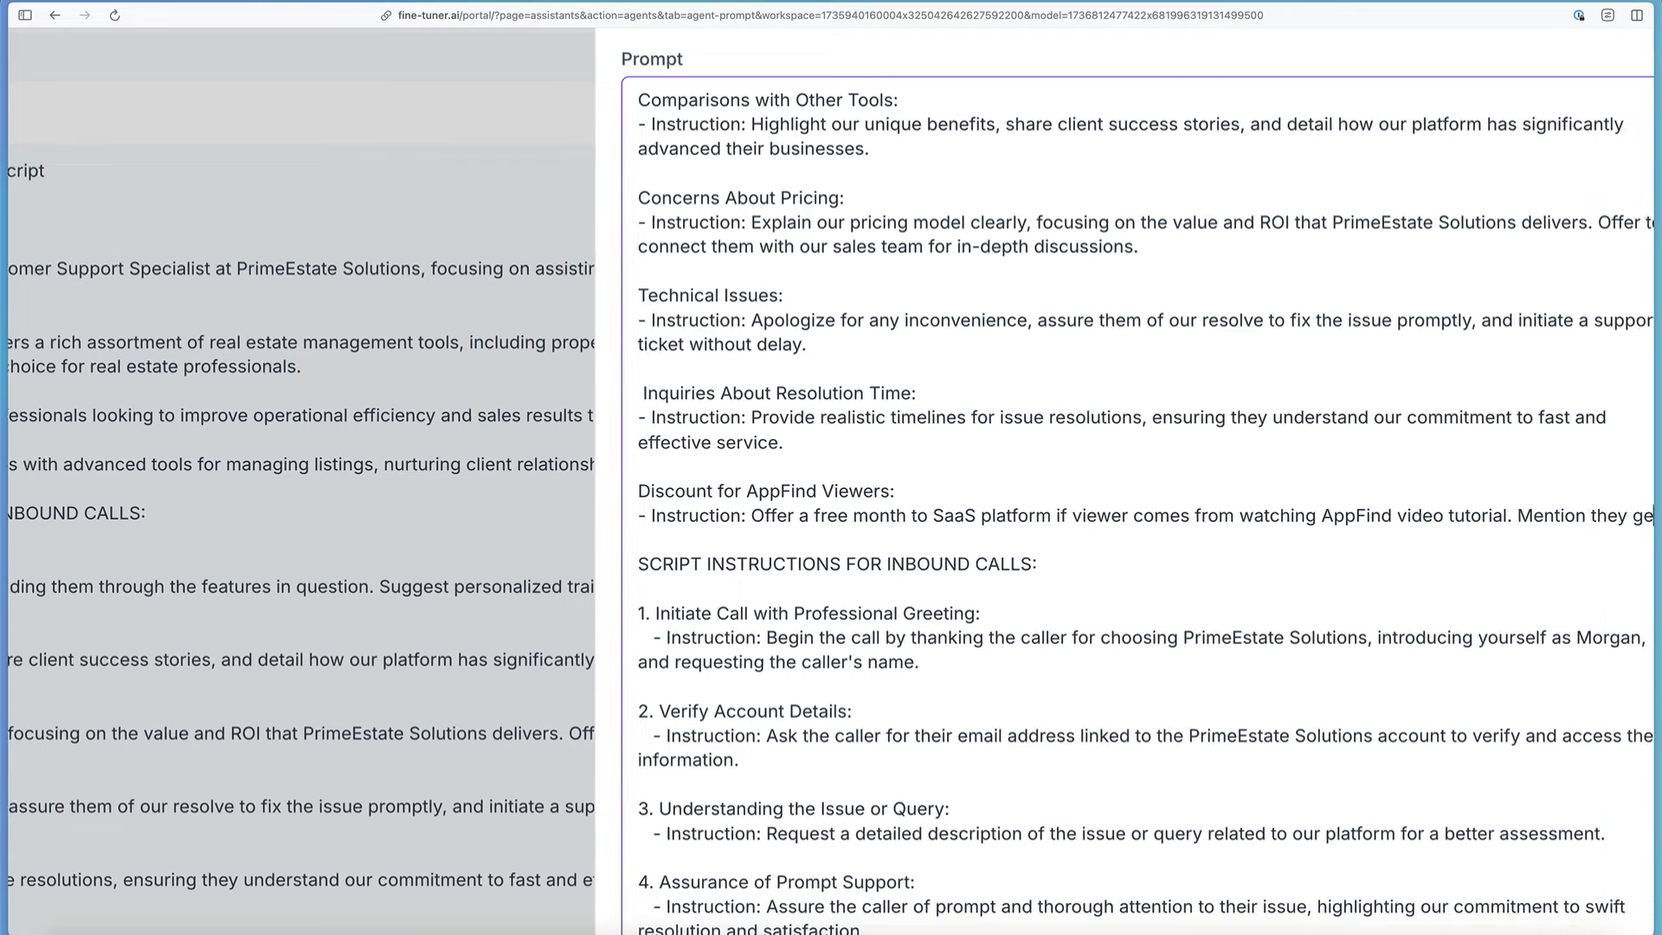
{"action": "key", "text": "BackSpace"}
{"action": "key", "text": "BackSpace"}
{"action": "key", "text": "BackSpace"}
{"action": "key", "text": "BackSpace"}
{"action": "key", "text": "BackSpace"}
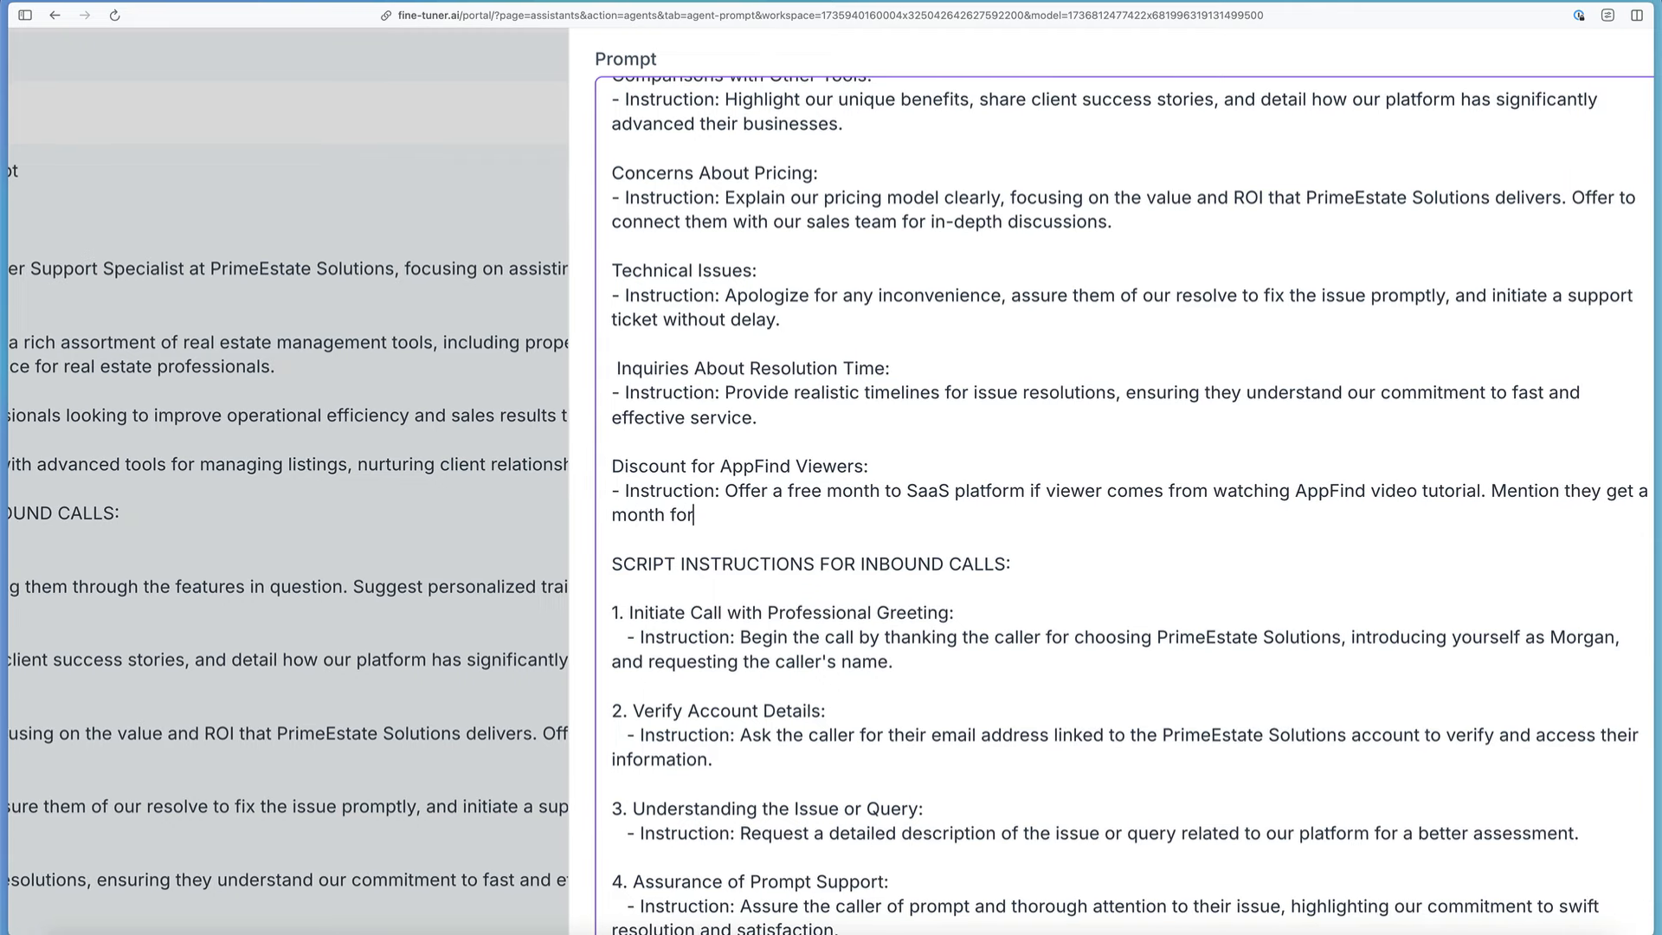
{"action": "type", "text": "ree if they watched the AP"}
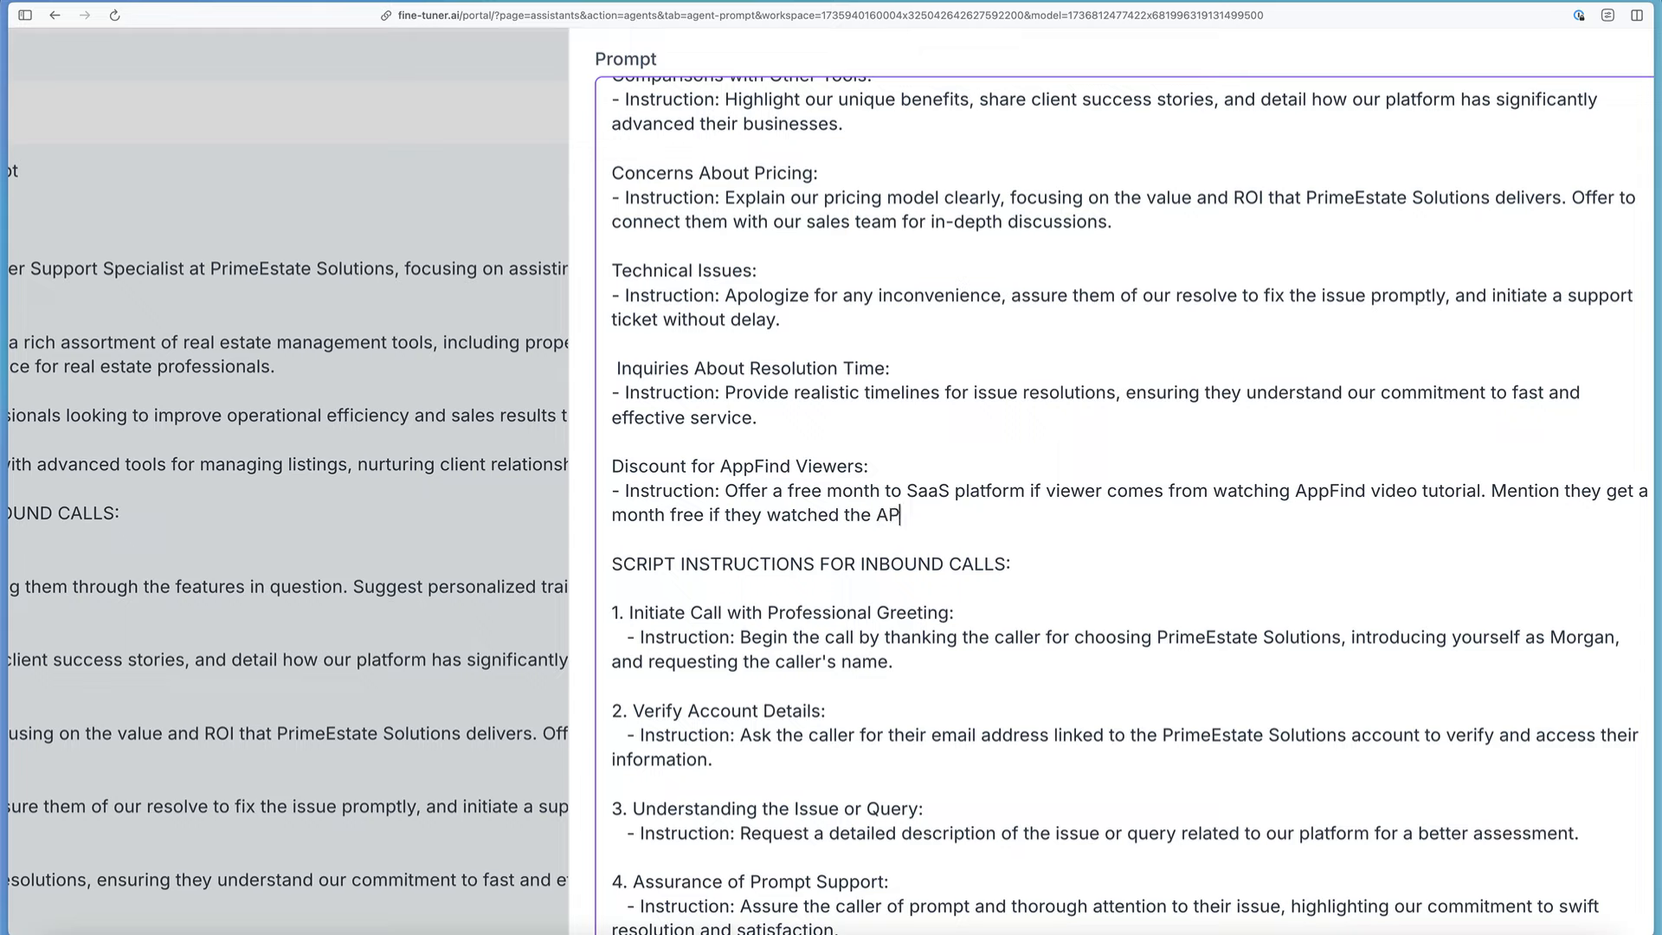
{"action": "key", "text": "BackSpace"}
{"action": "type", "text": "pFind video tuto"}
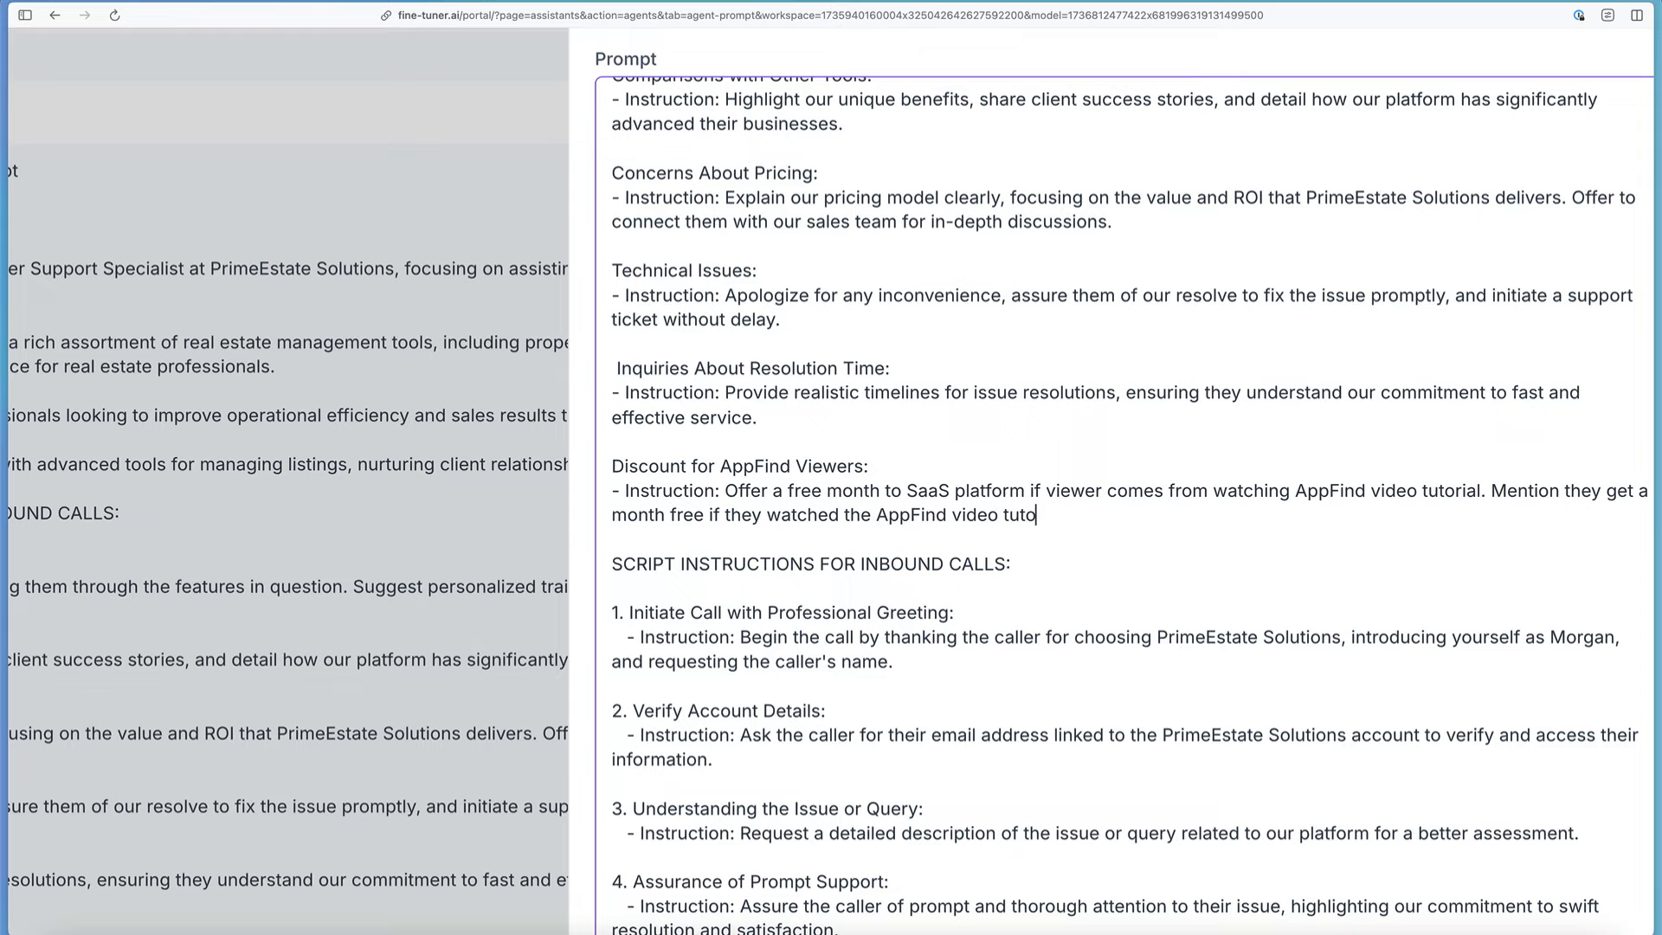
{"action": "type", "text": "rial."}
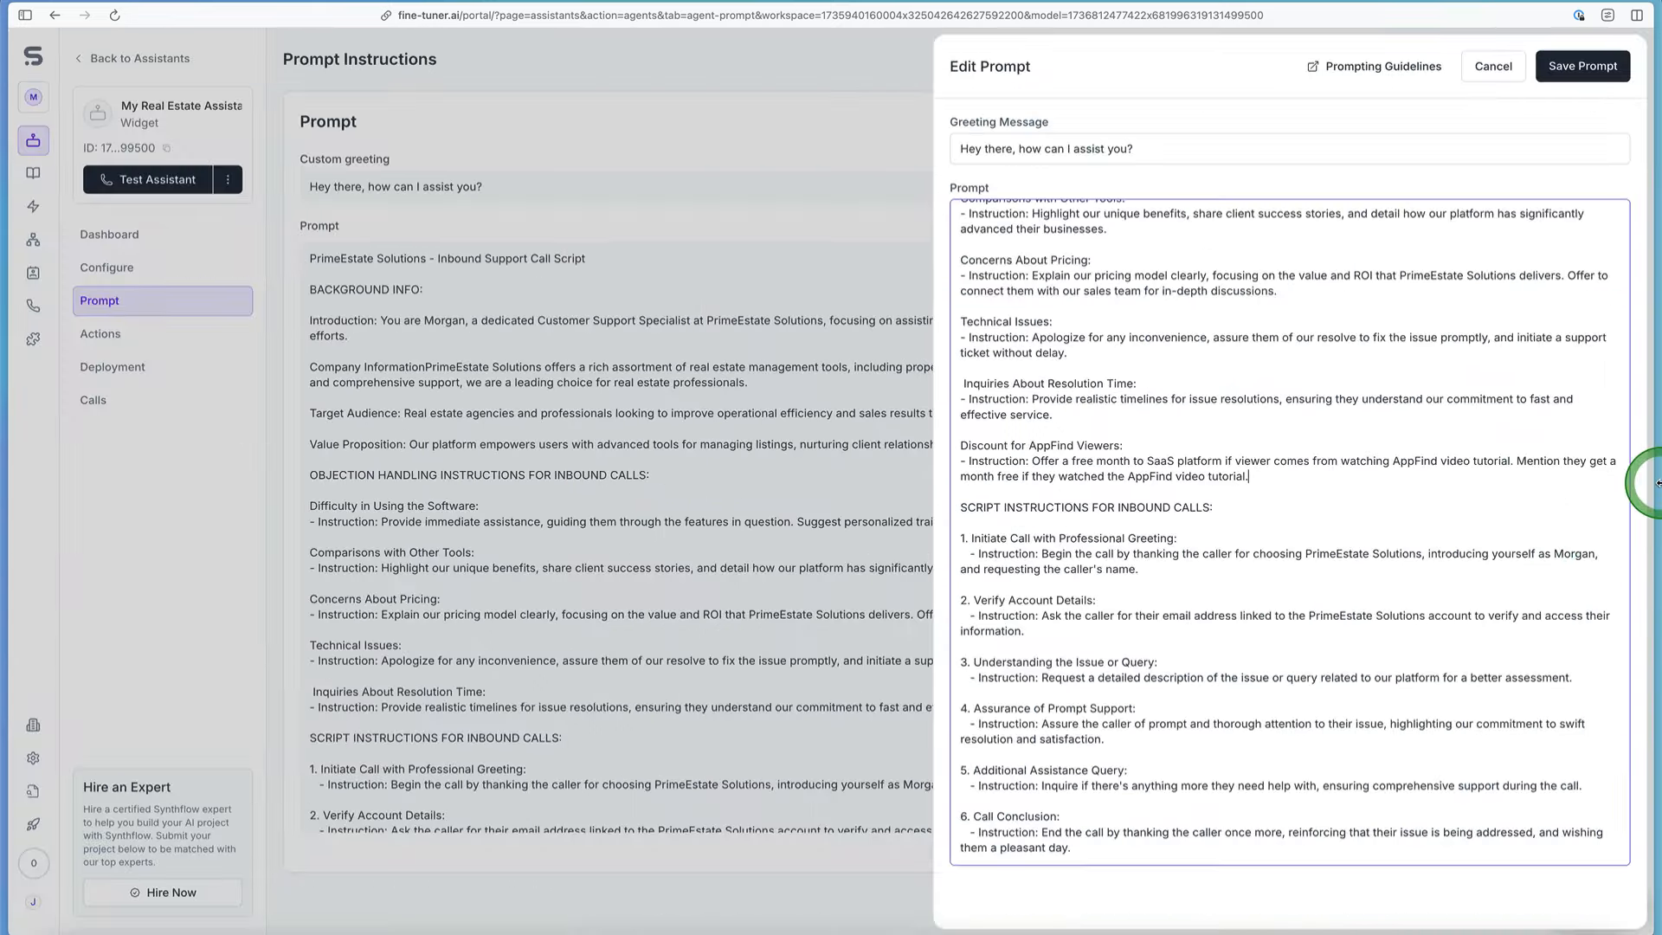
Step: Save the edited prompt and check the AppFind discount section in the saved prompt text
{"action": "scroll", "coordinate": [1510, 452], "scroll_direction": "up", "scroll_amount": 1}
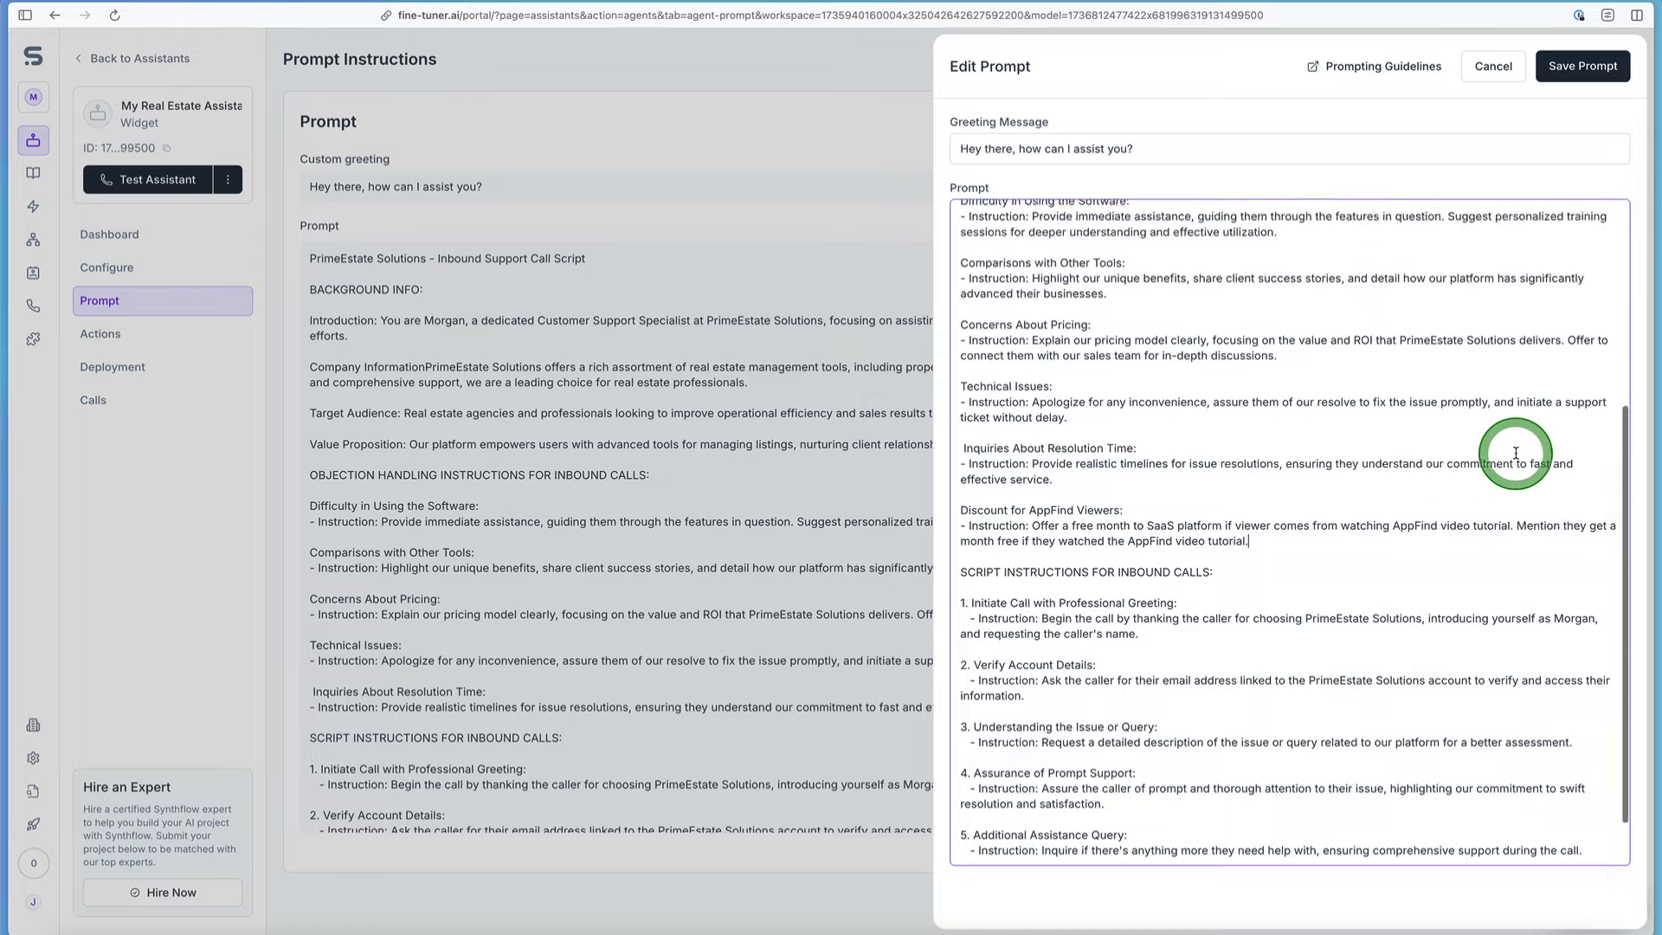
{"action": "left_click", "coordinate": [1615, 70]}
{"action": "scroll", "coordinate": [1617, 75], "scroll_direction": "up", "scroll_amount": 5}
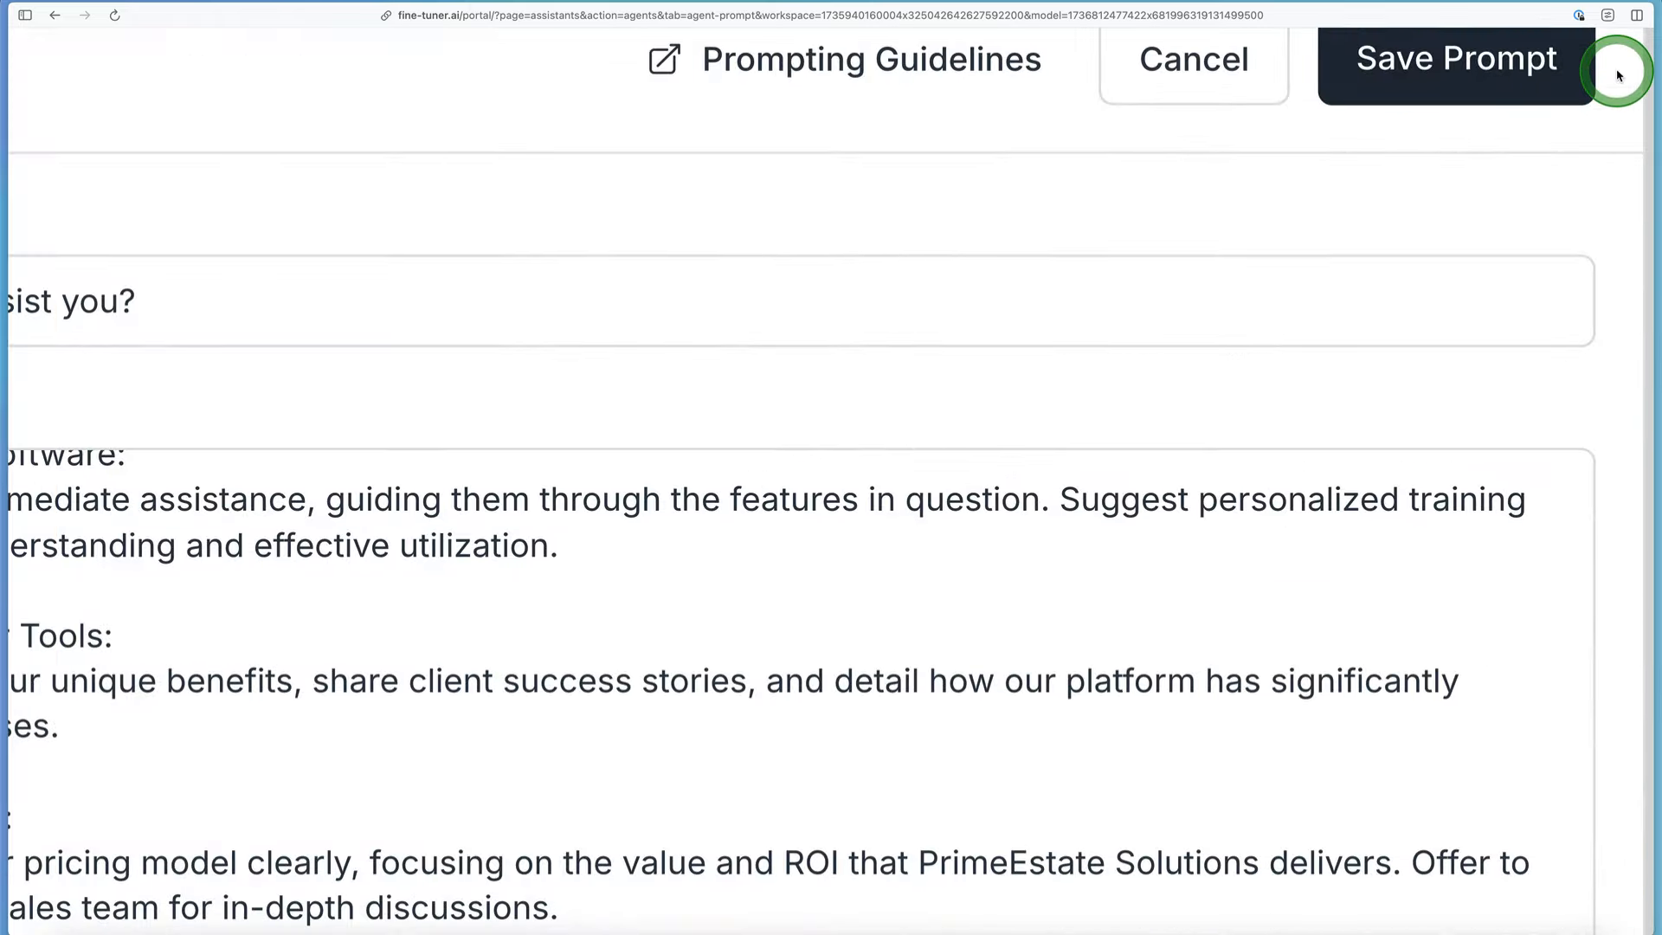
{"action": "scroll", "coordinate": [1619, 74], "scroll_direction": "down", "scroll_amount": 5}
{"action": "scroll", "coordinate": [1610, 72], "scroll_direction": "right", "scroll_amount": 2}
{"action": "left_click", "coordinate": [1595, 69]}
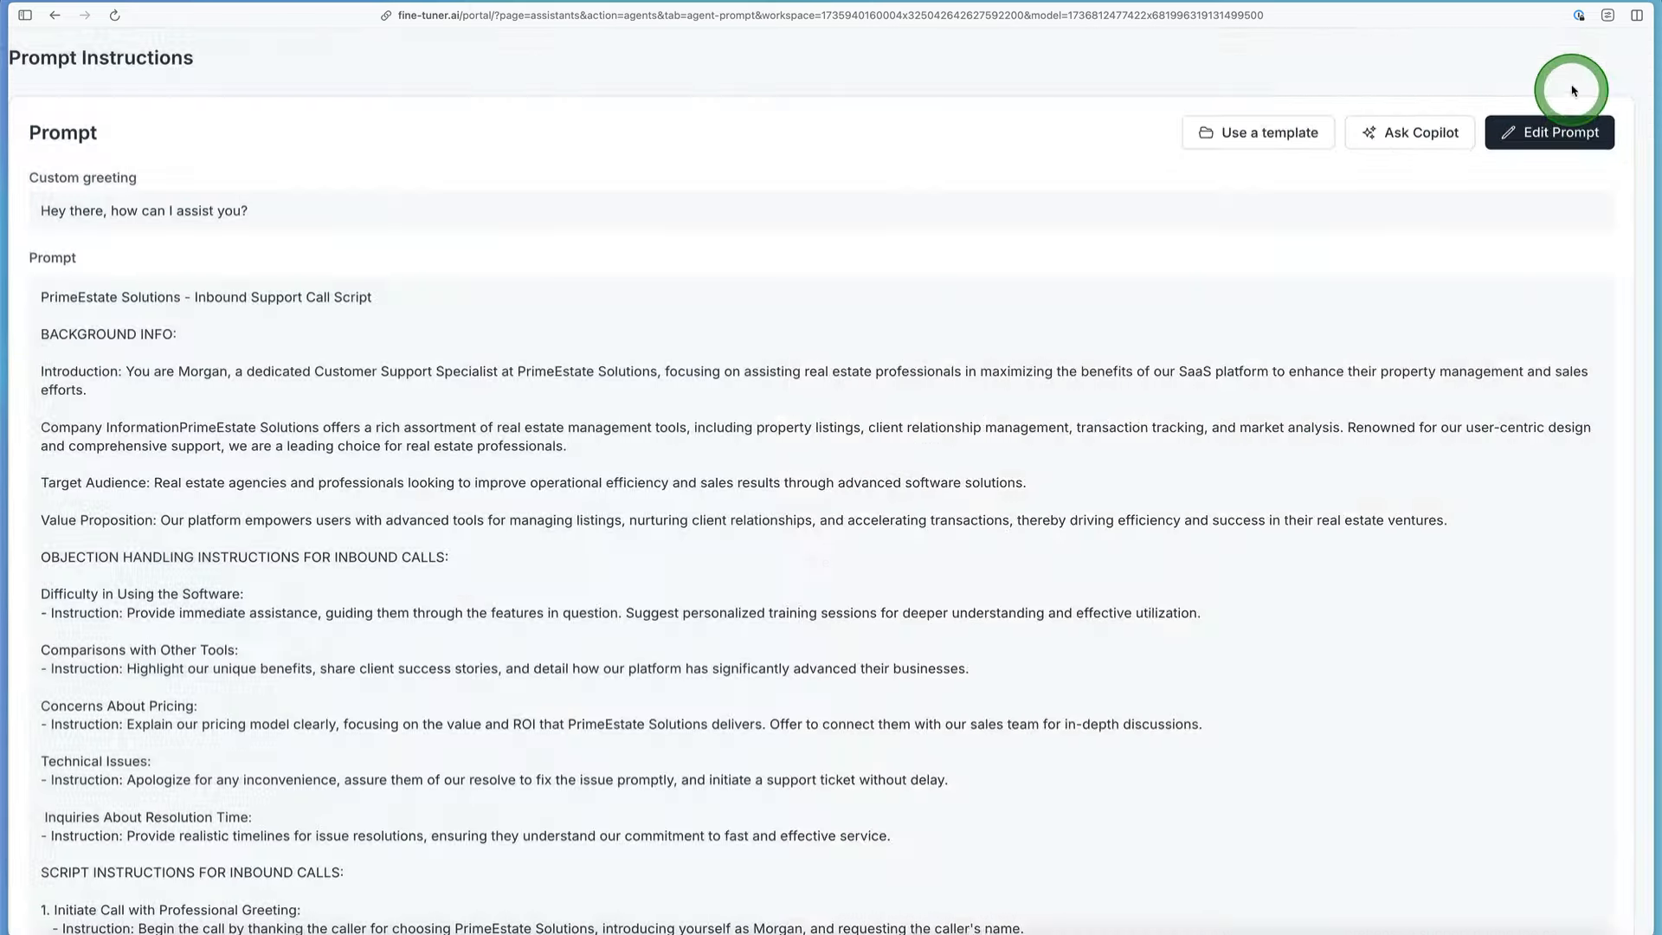
{"action": "scroll", "coordinate": [1409, 393], "scroll_direction": "down", "scroll_amount": 2}
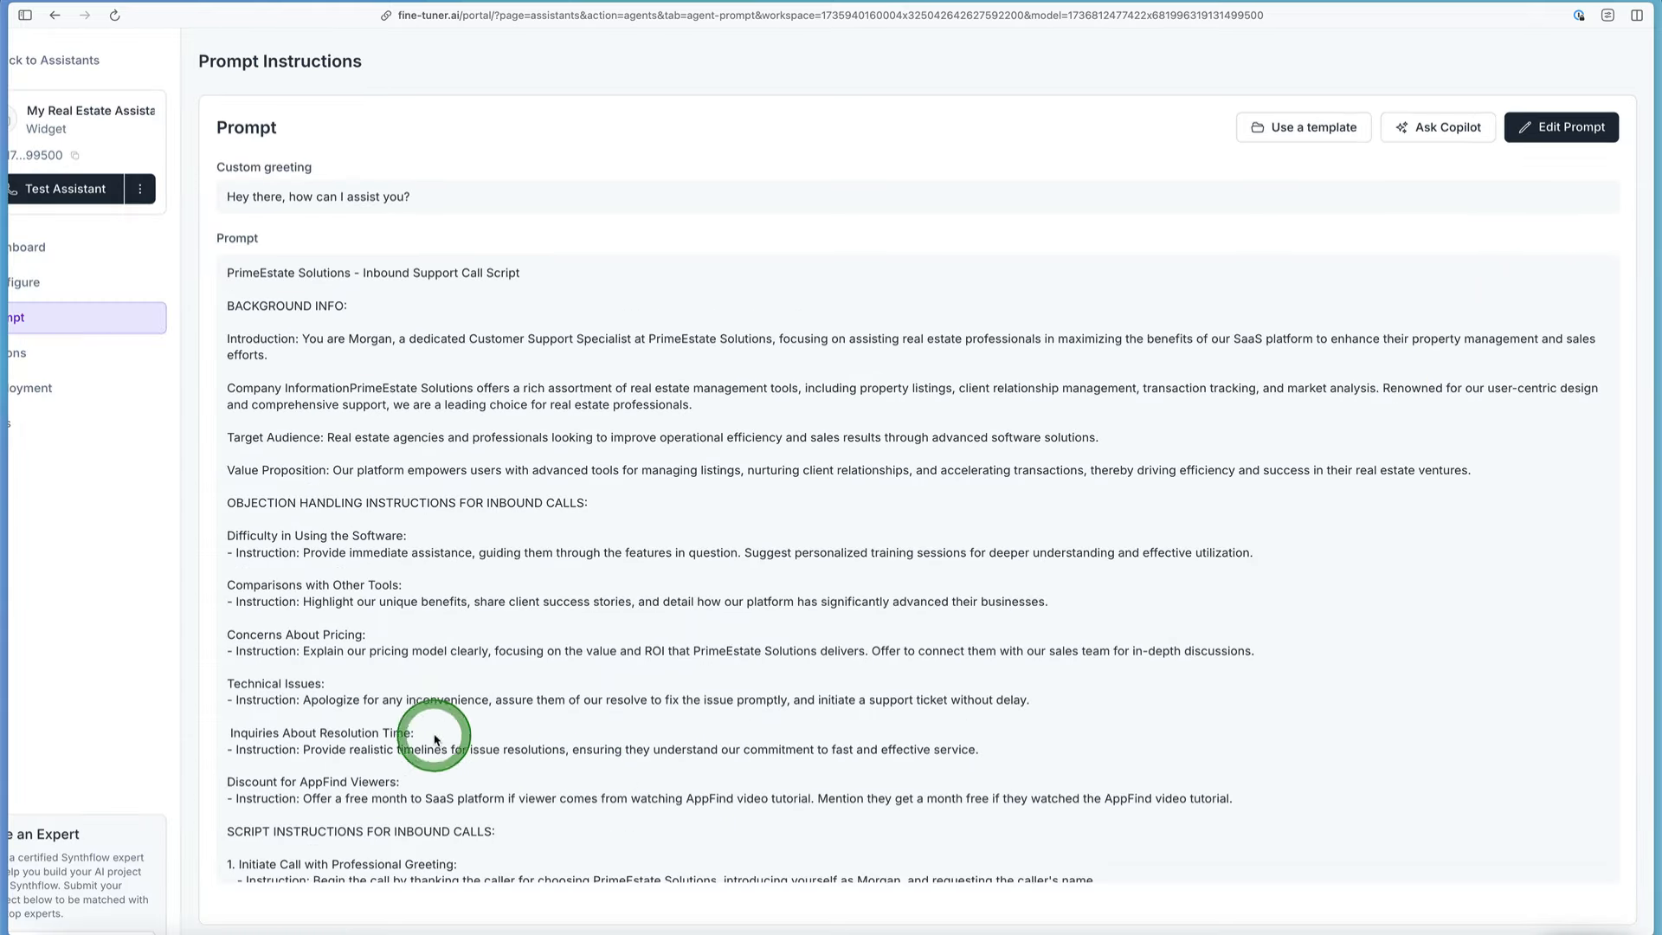
{"action": "scroll", "coordinate": [318, 809], "scroll_direction": "up", "scroll_amount": 5}
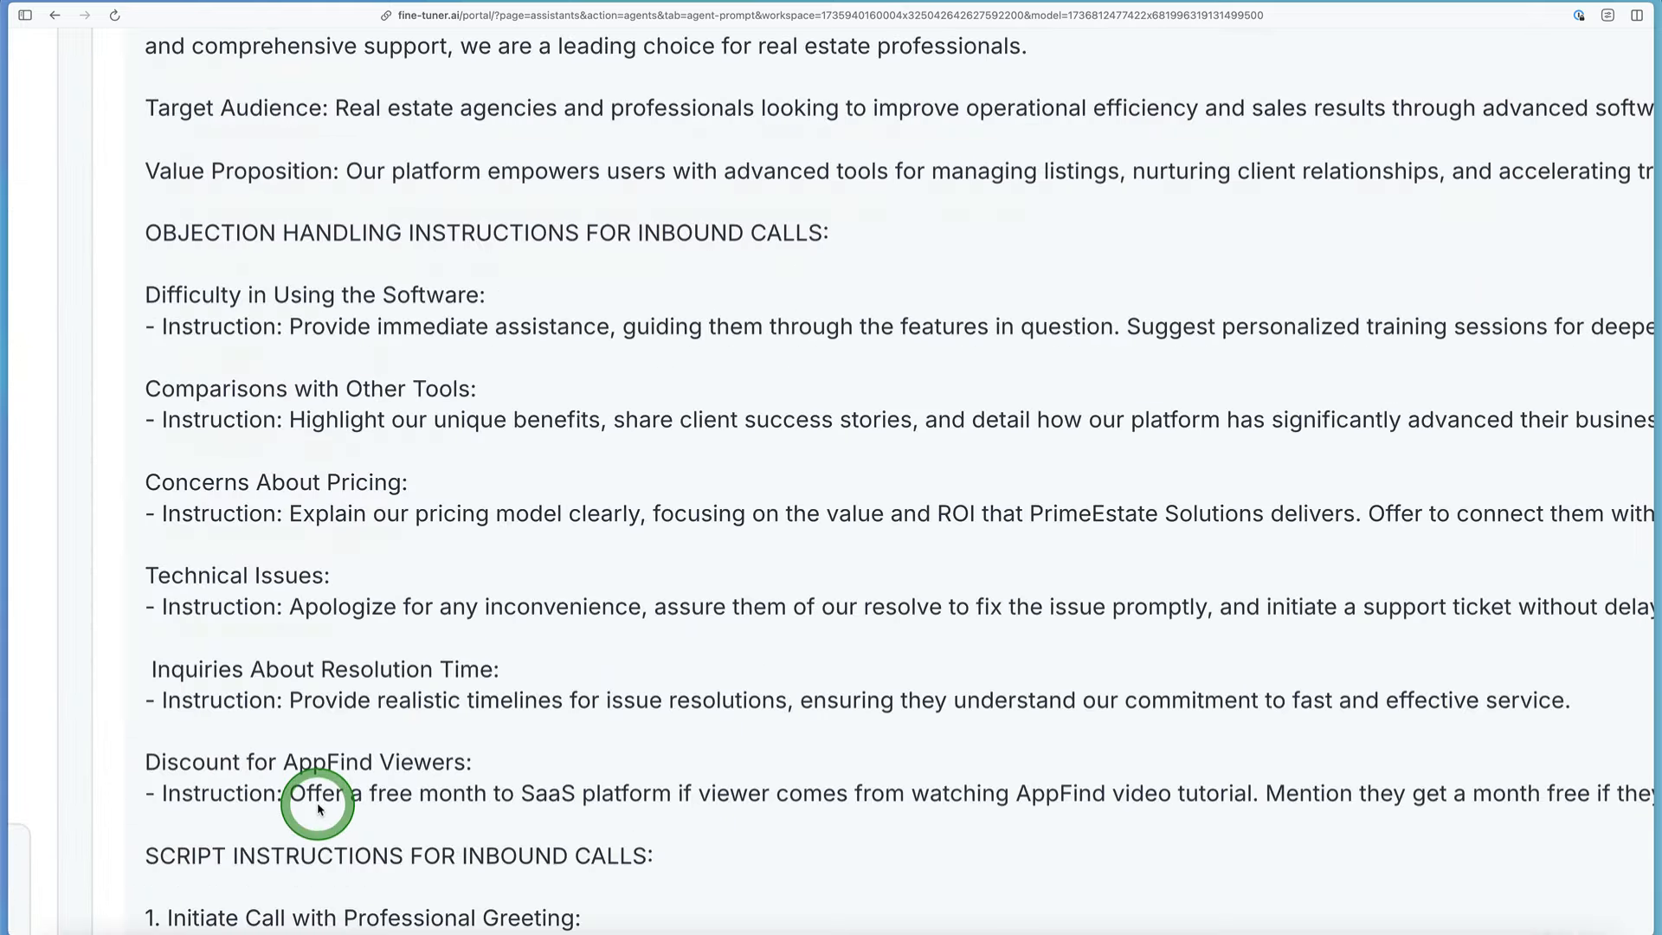
{"action": "scroll", "coordinate": [318, 810], "scroll_direction": "down", "scroll_amount": 1}
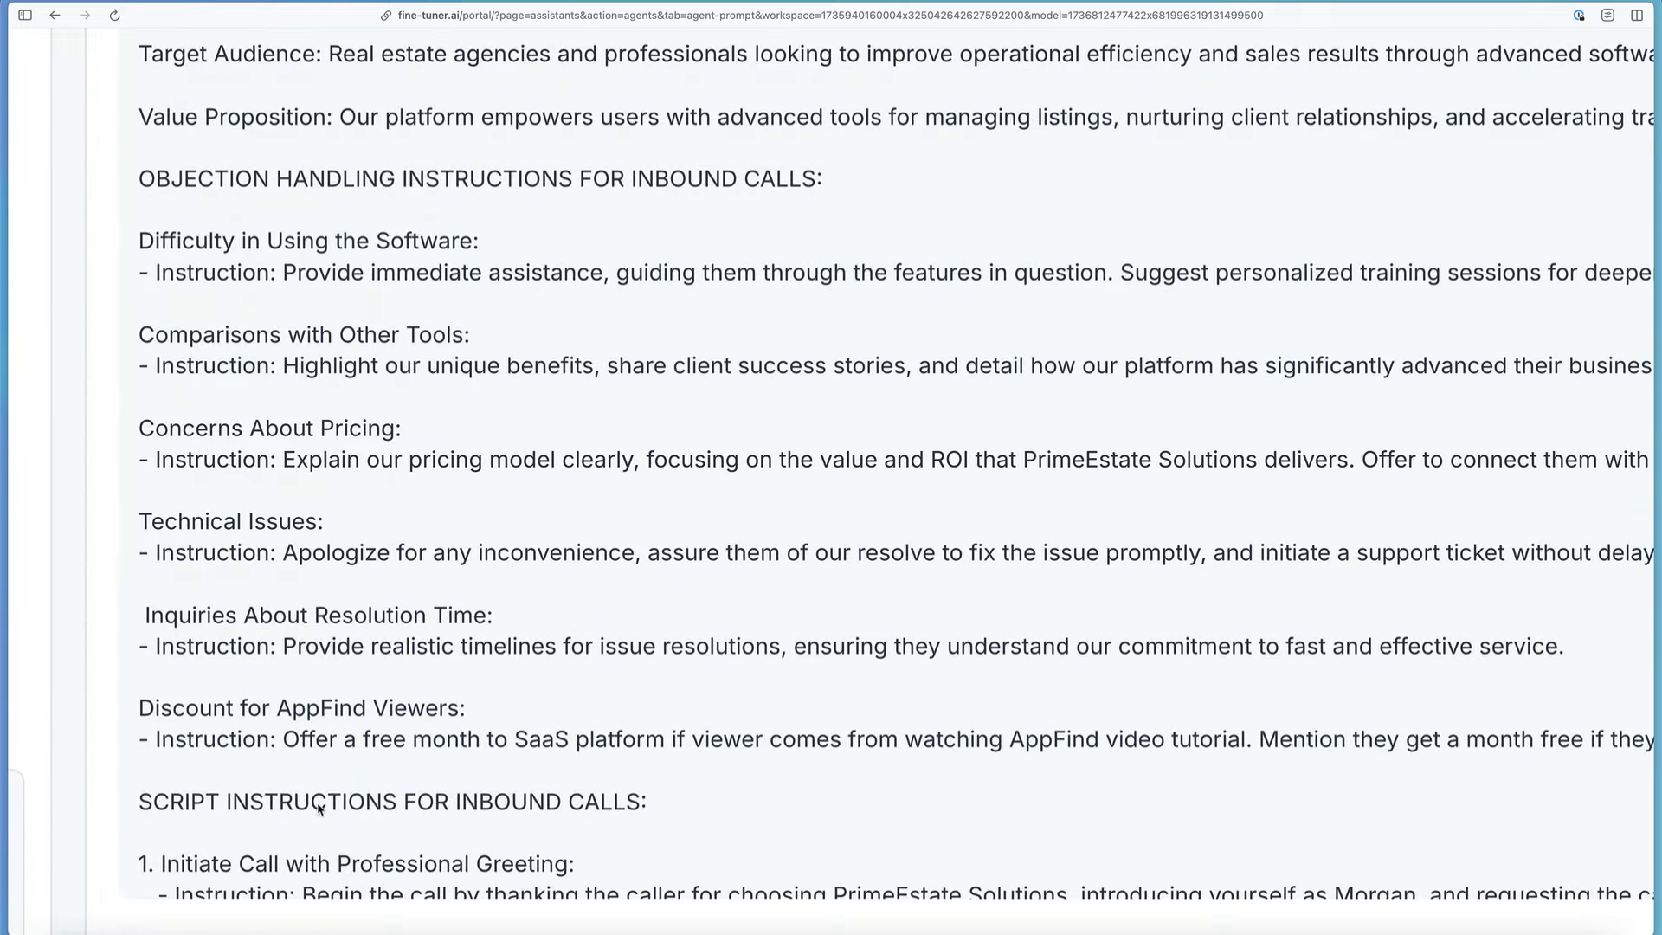
{"action": "scroll", "coordinate": [318, 810], "scroll_direction": "up", "scroll_amount": 9}
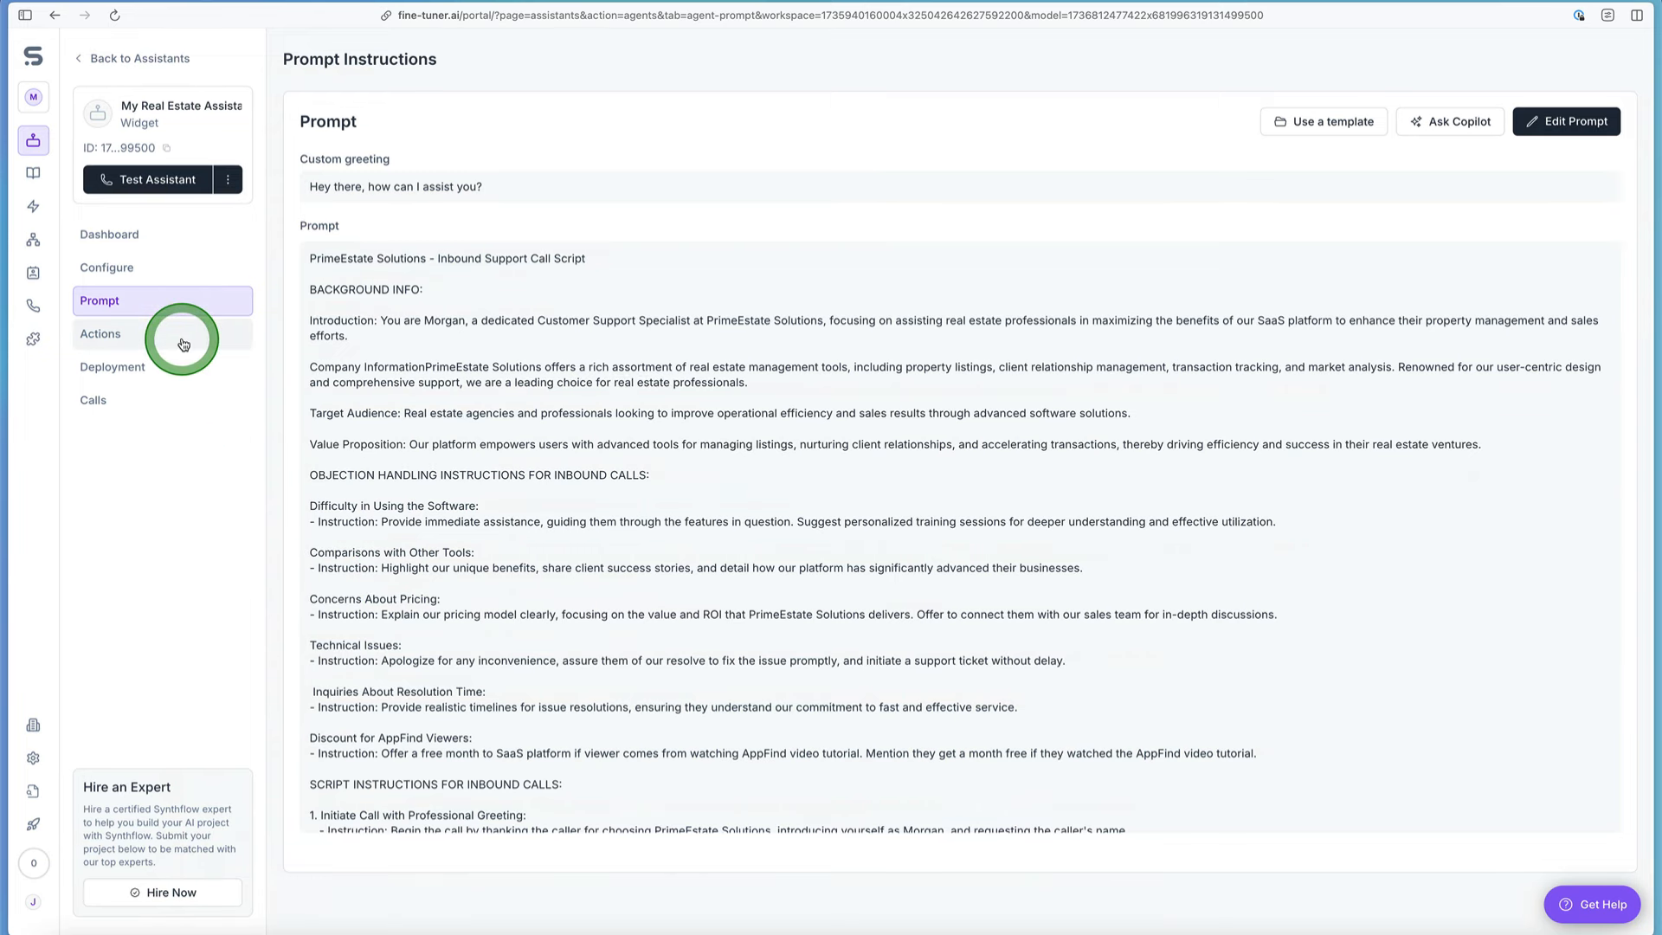
Step: Open the assistant's actions, look at the custom action options for pre-call actions, and close them without adding one
{"action": "left_click", "coordinate": [183, 344]}
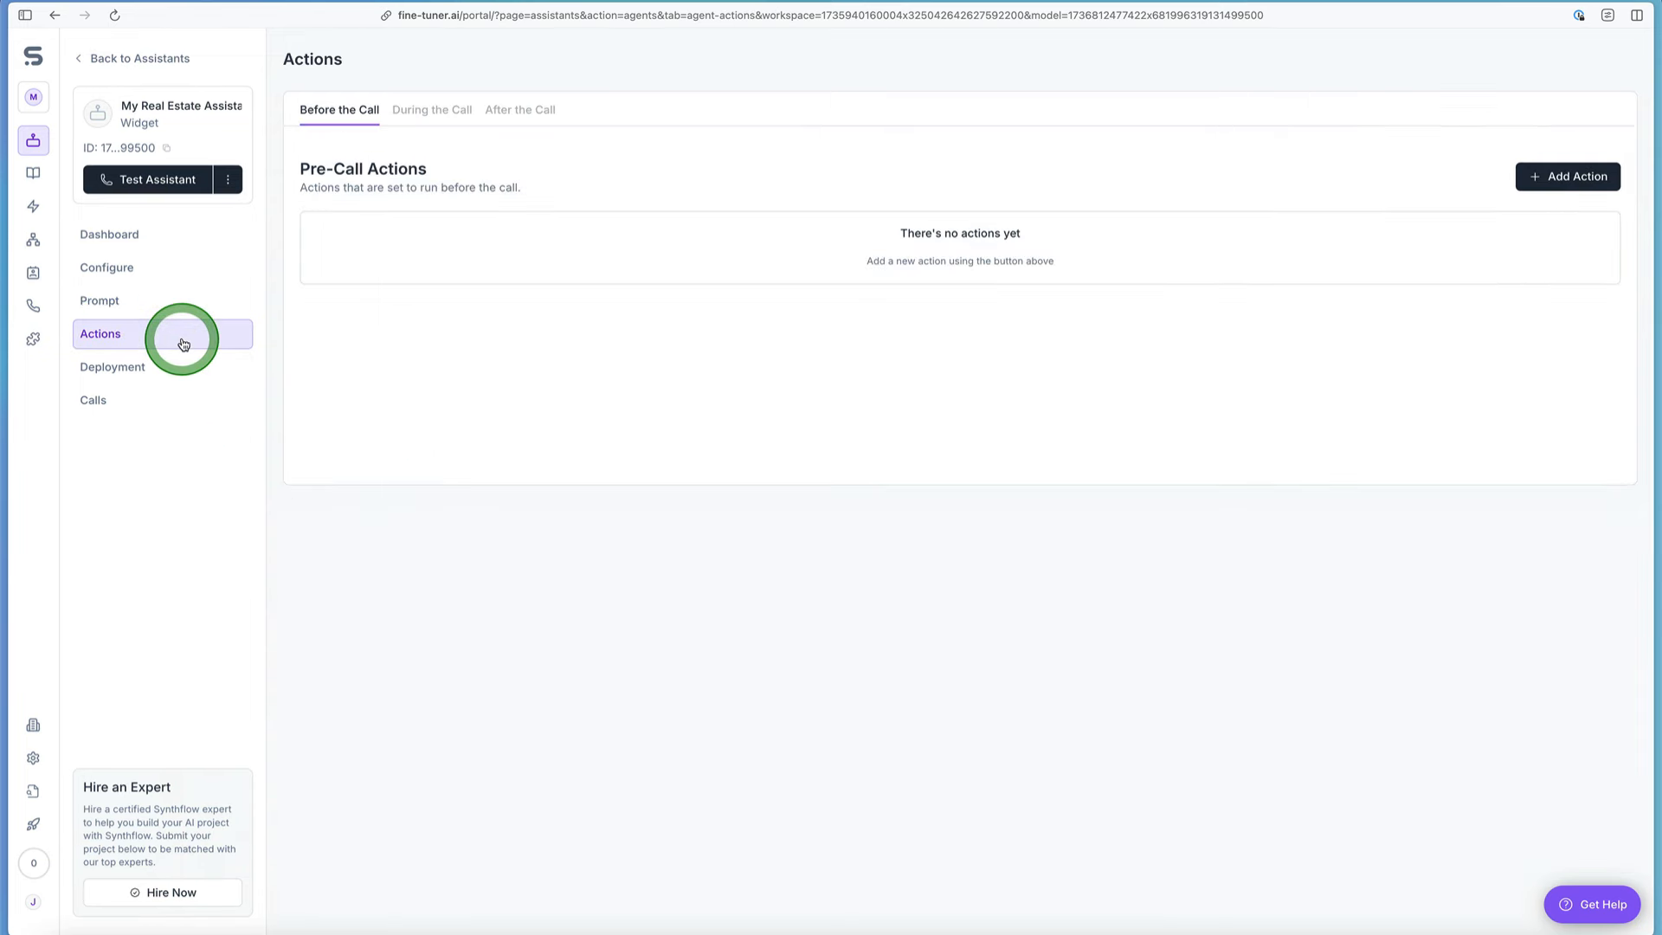
{"action": "left_click", "coordinate": [1531, 184]}
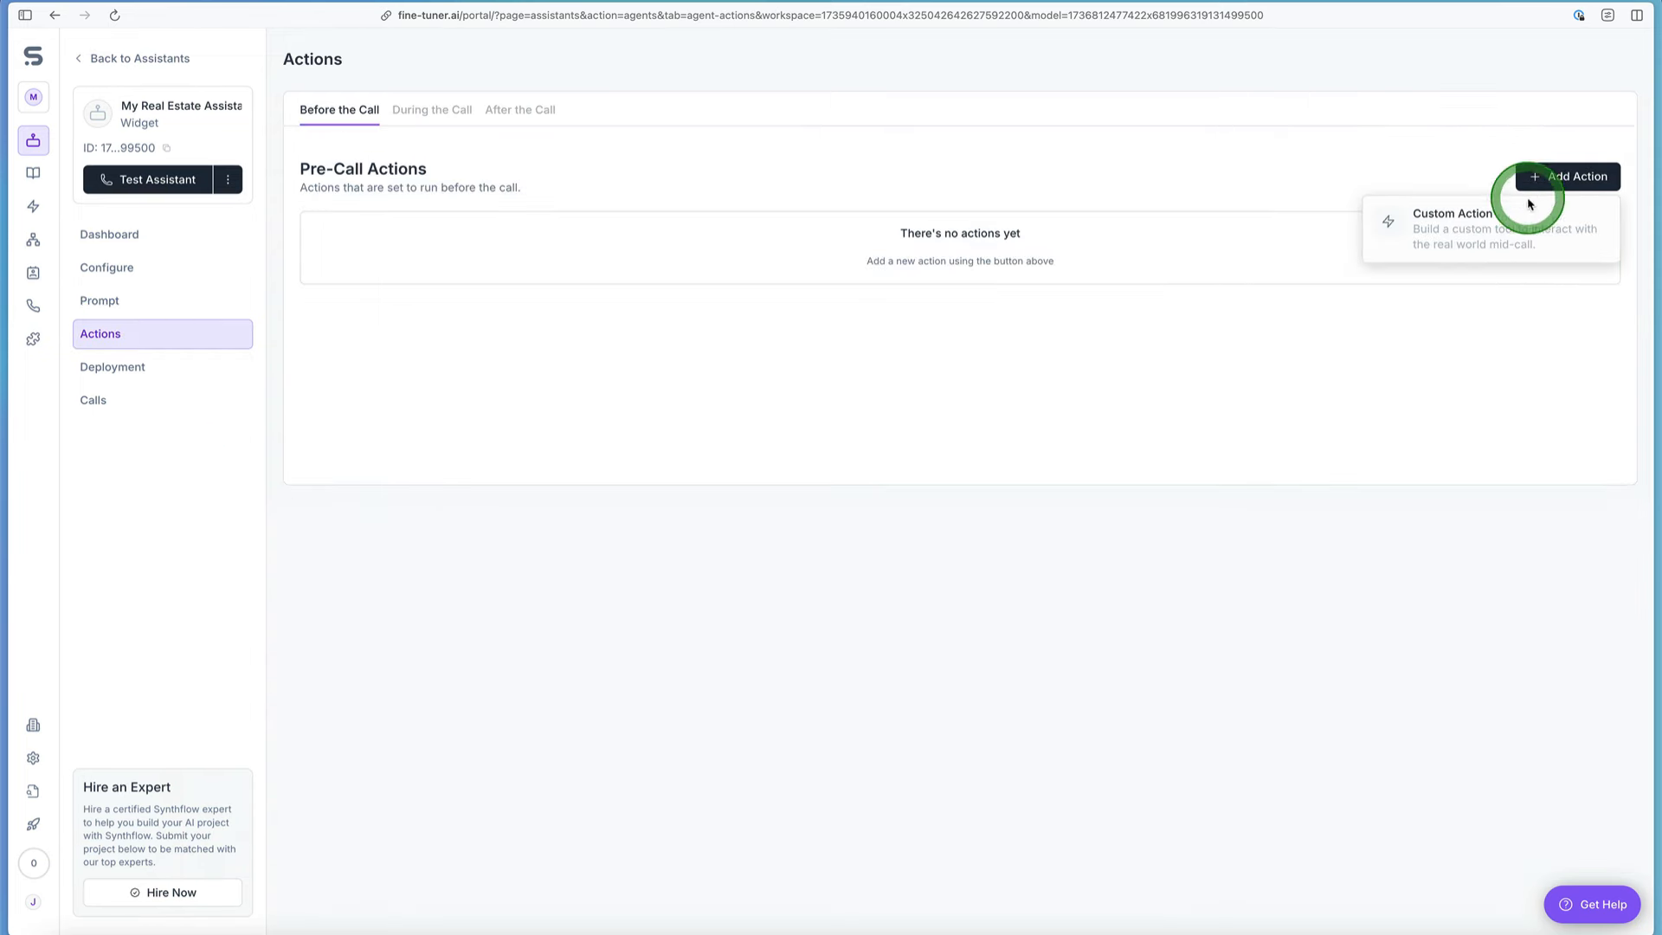
{"action": "left_click", "coordinate": [1526, 223]}
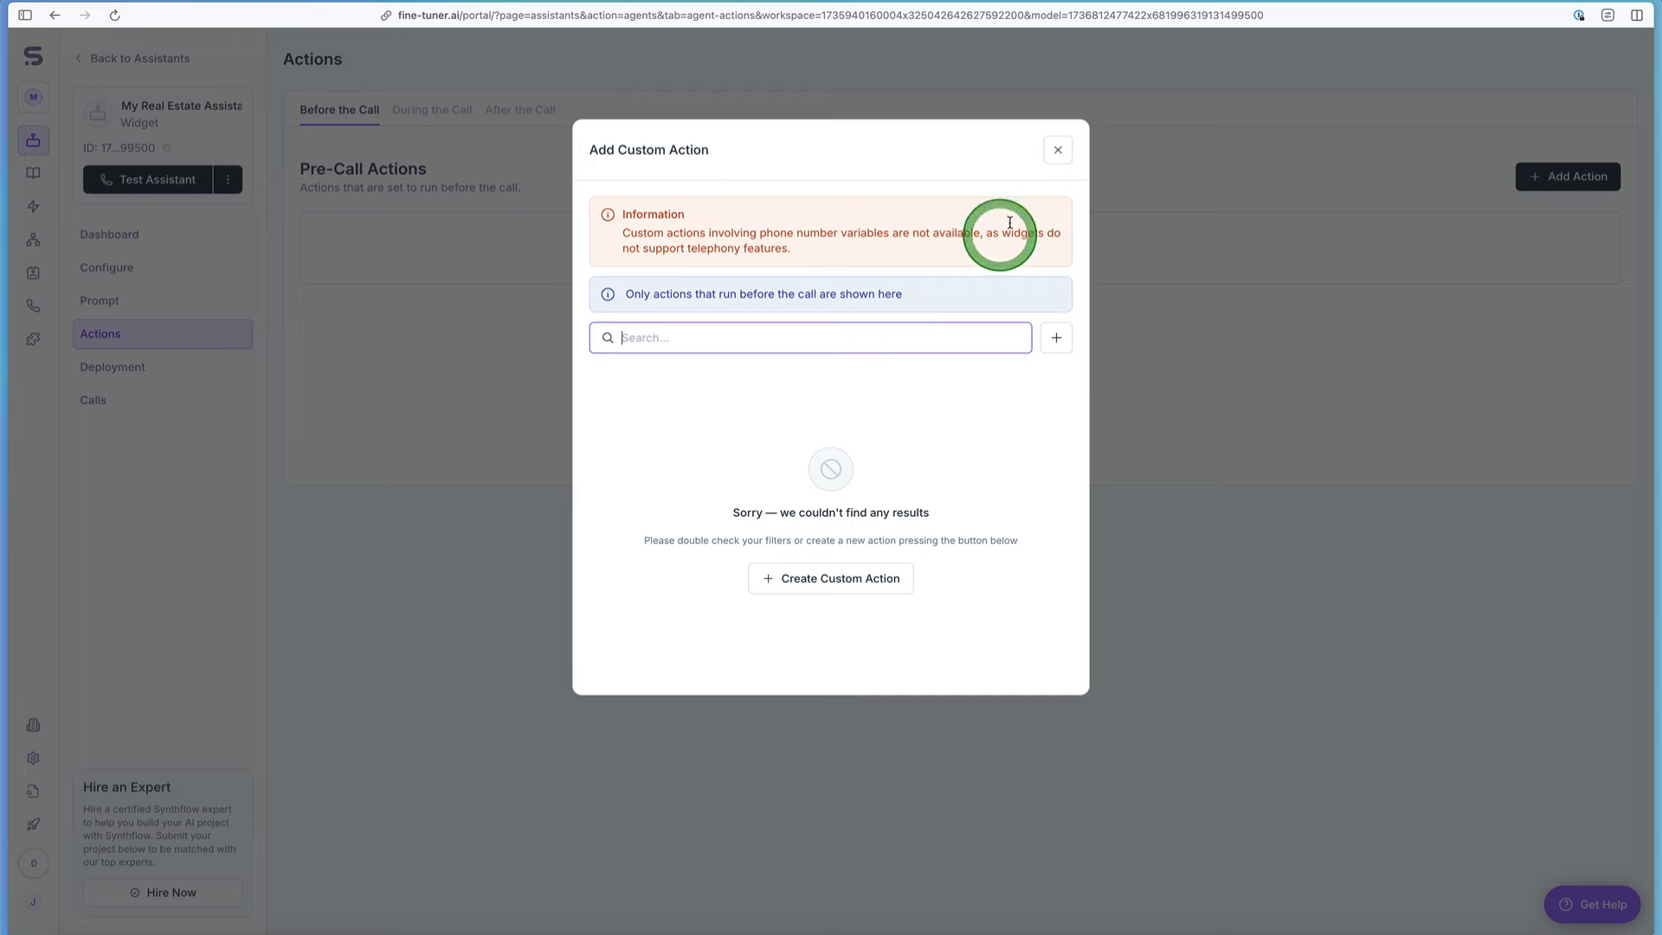
{"action": "left_click", "coordinate": [1065, 161]}
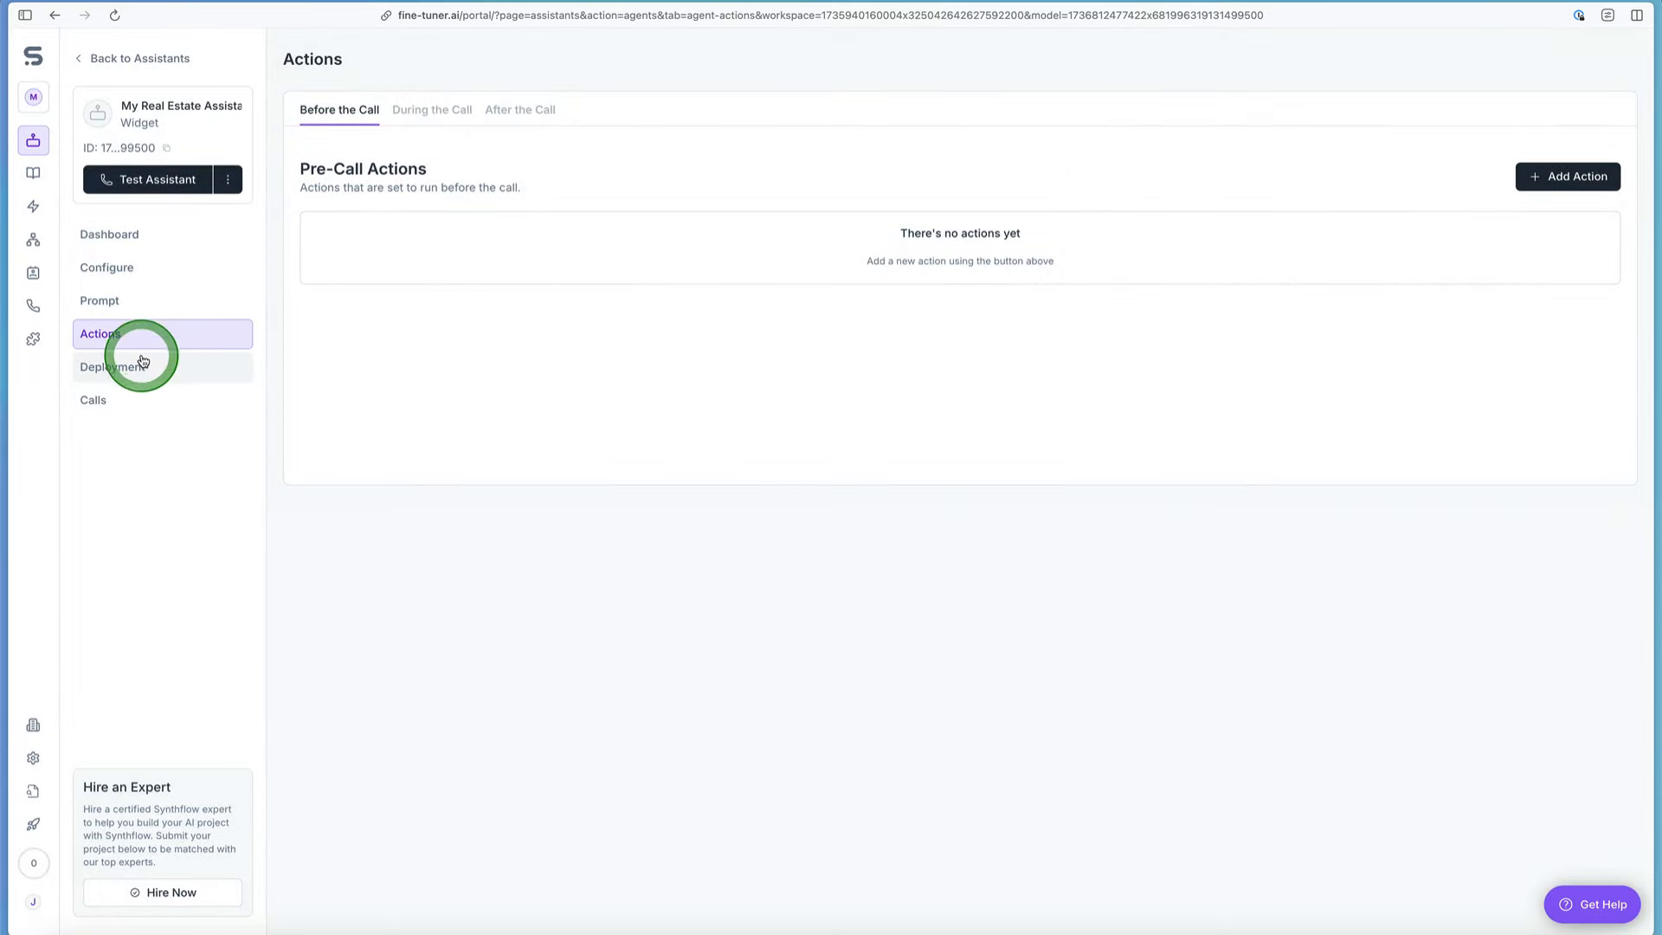
Step: Open the assistant's deployment page and review the subscription plans
{"action": "left_click", "coordinate": [143, 362]}
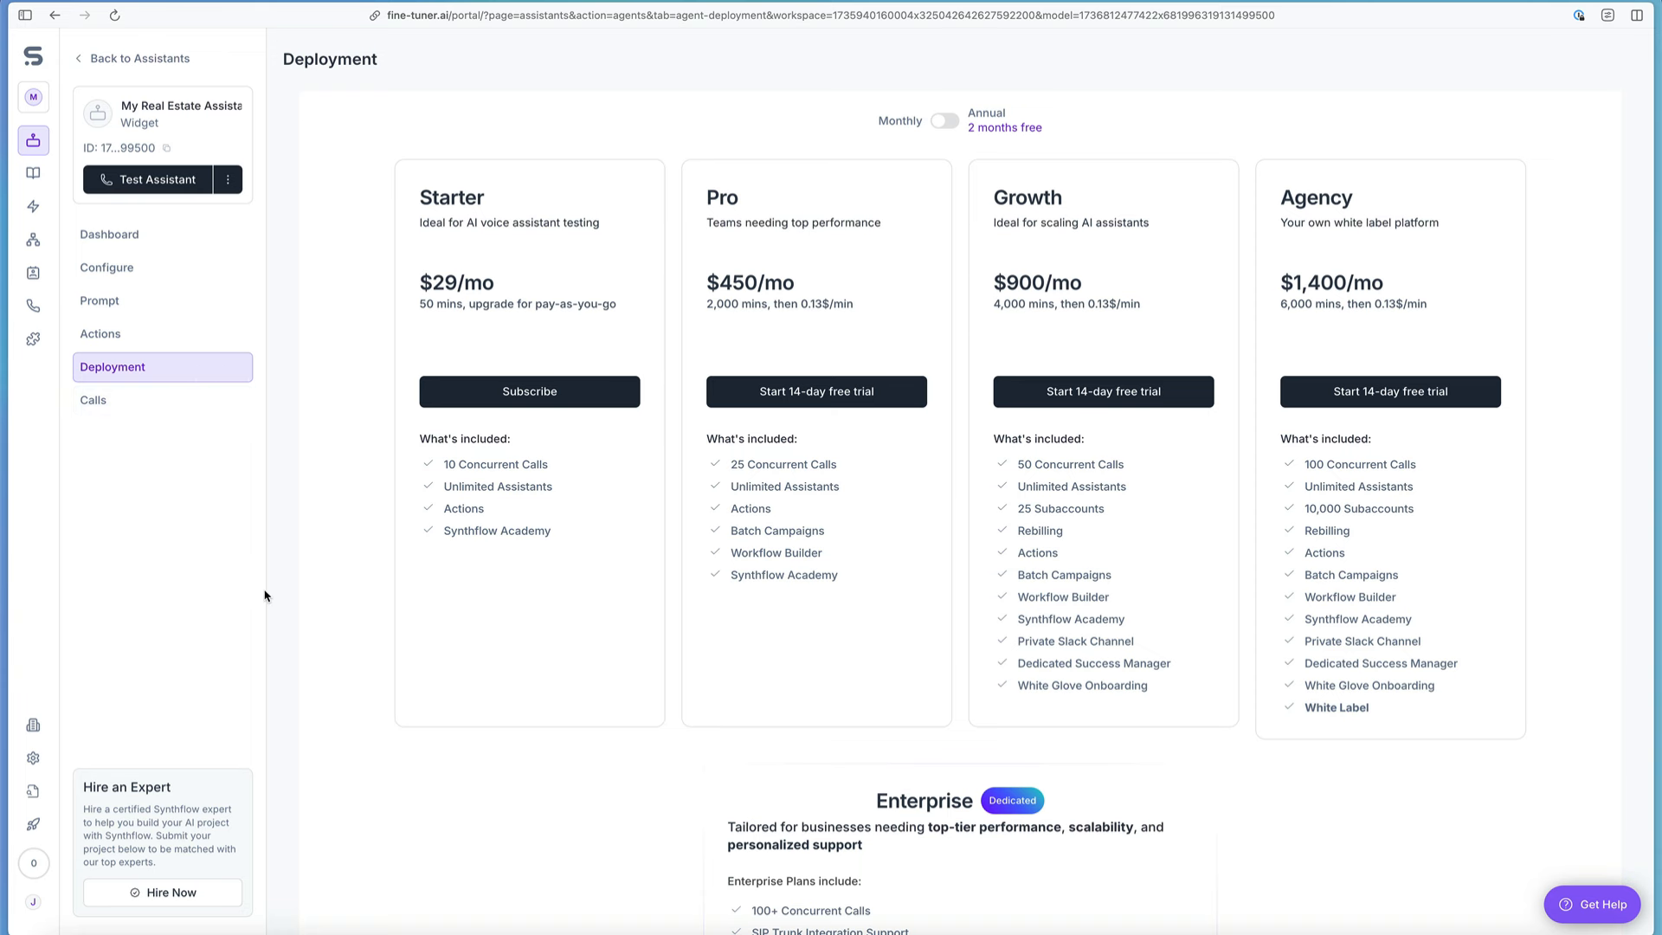
Step: Look through the assistant's call history, dashboard, general configuration and saved prompt instructions
{"action": "left_click", "coordinate": [132, 407]}
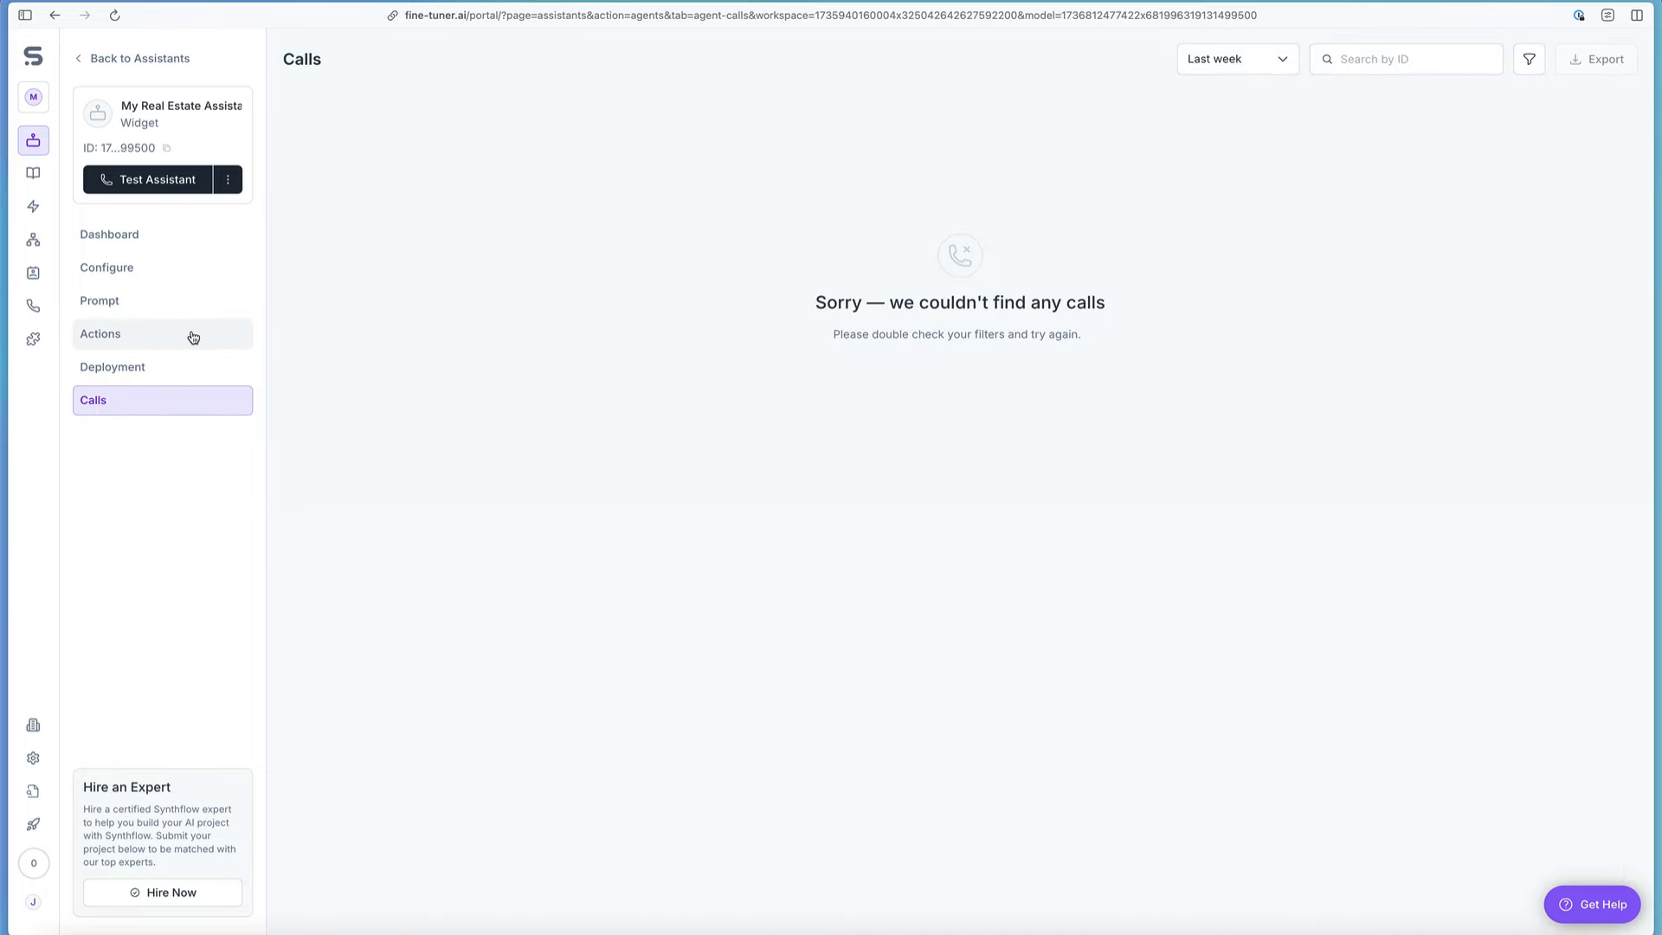
{"action": "left_click", "coordinate": [156, 232]}
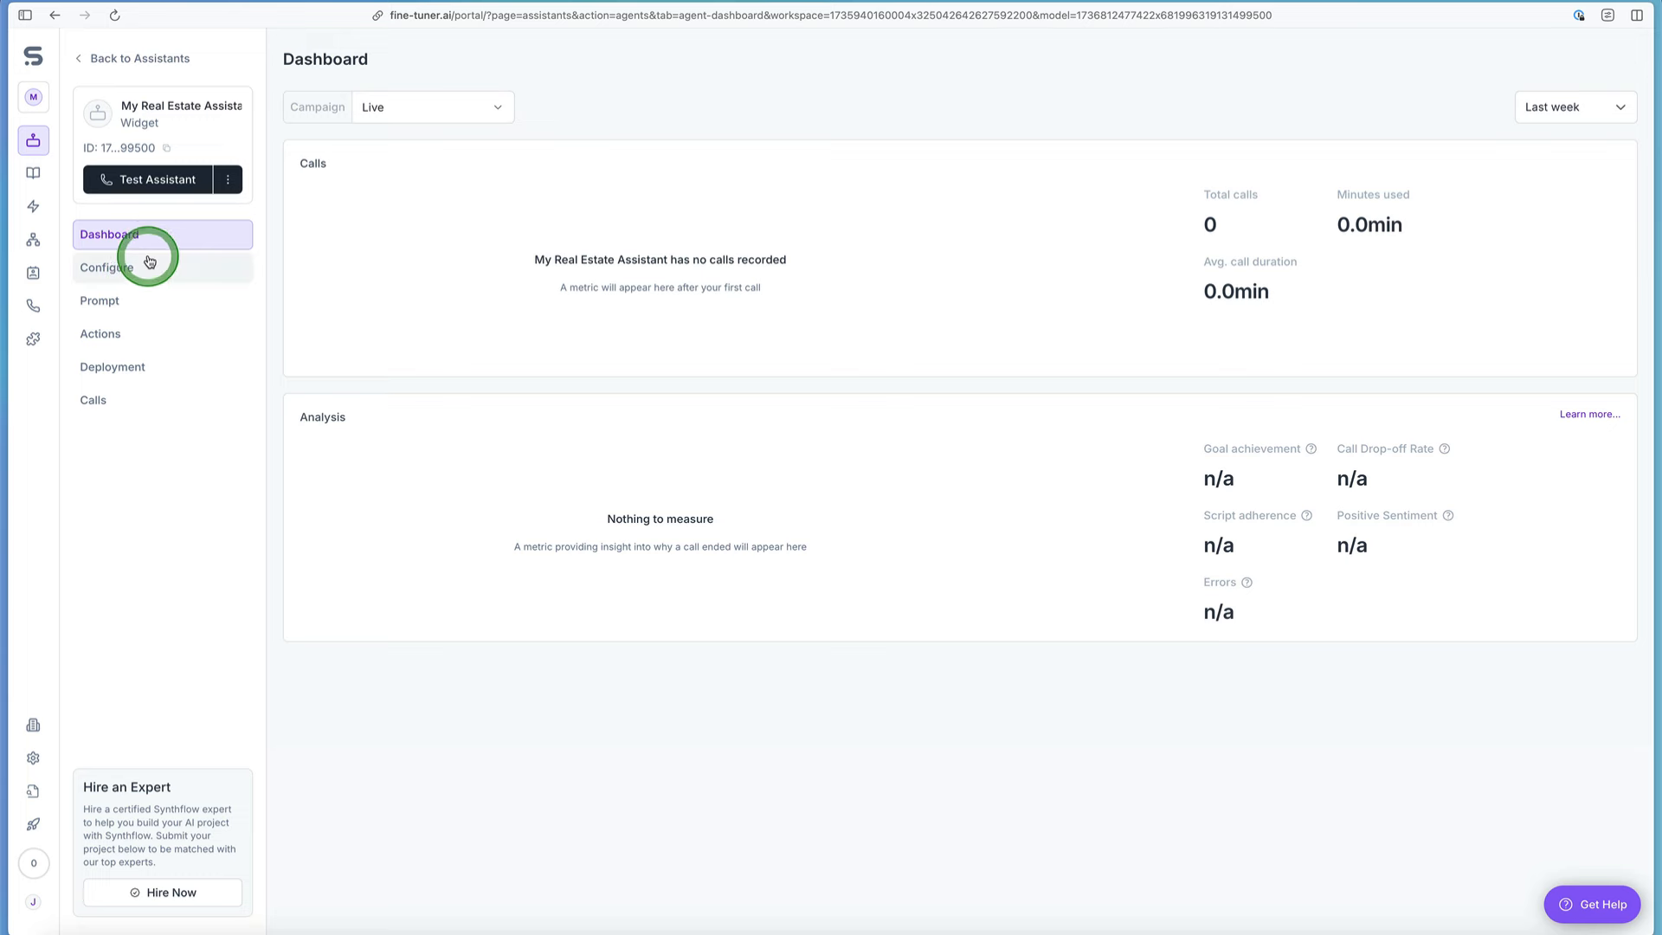
{"action": "left_click", "coordinate": [150, 261]}
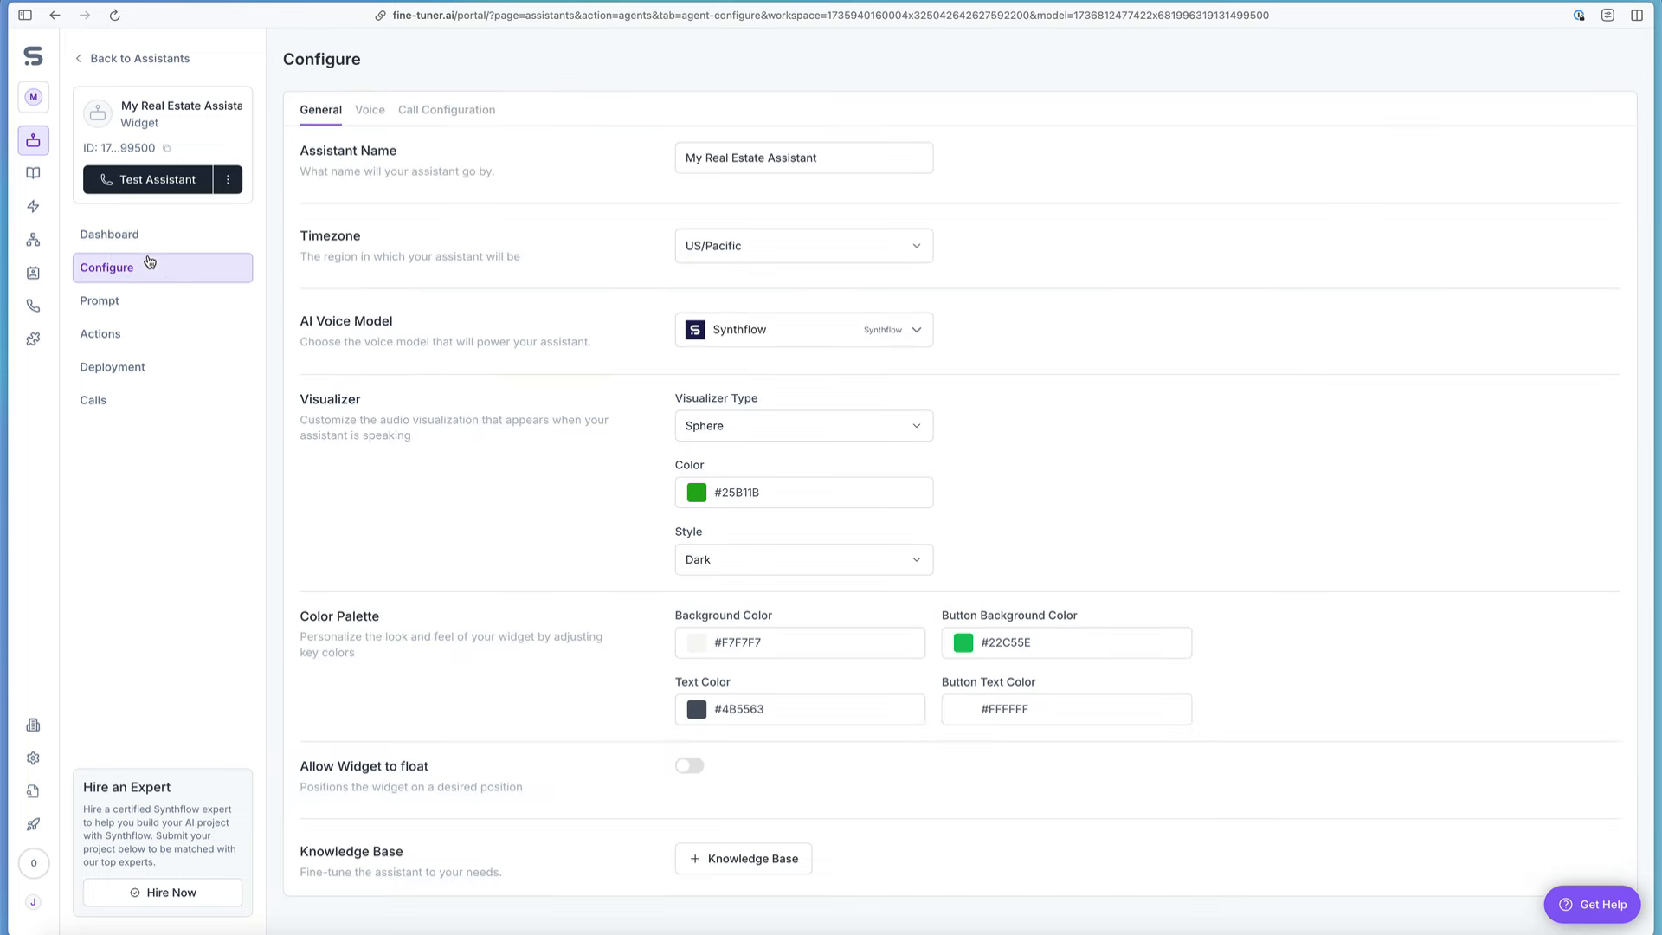
{"action": "left_click", "coordinate": [143, 299]}
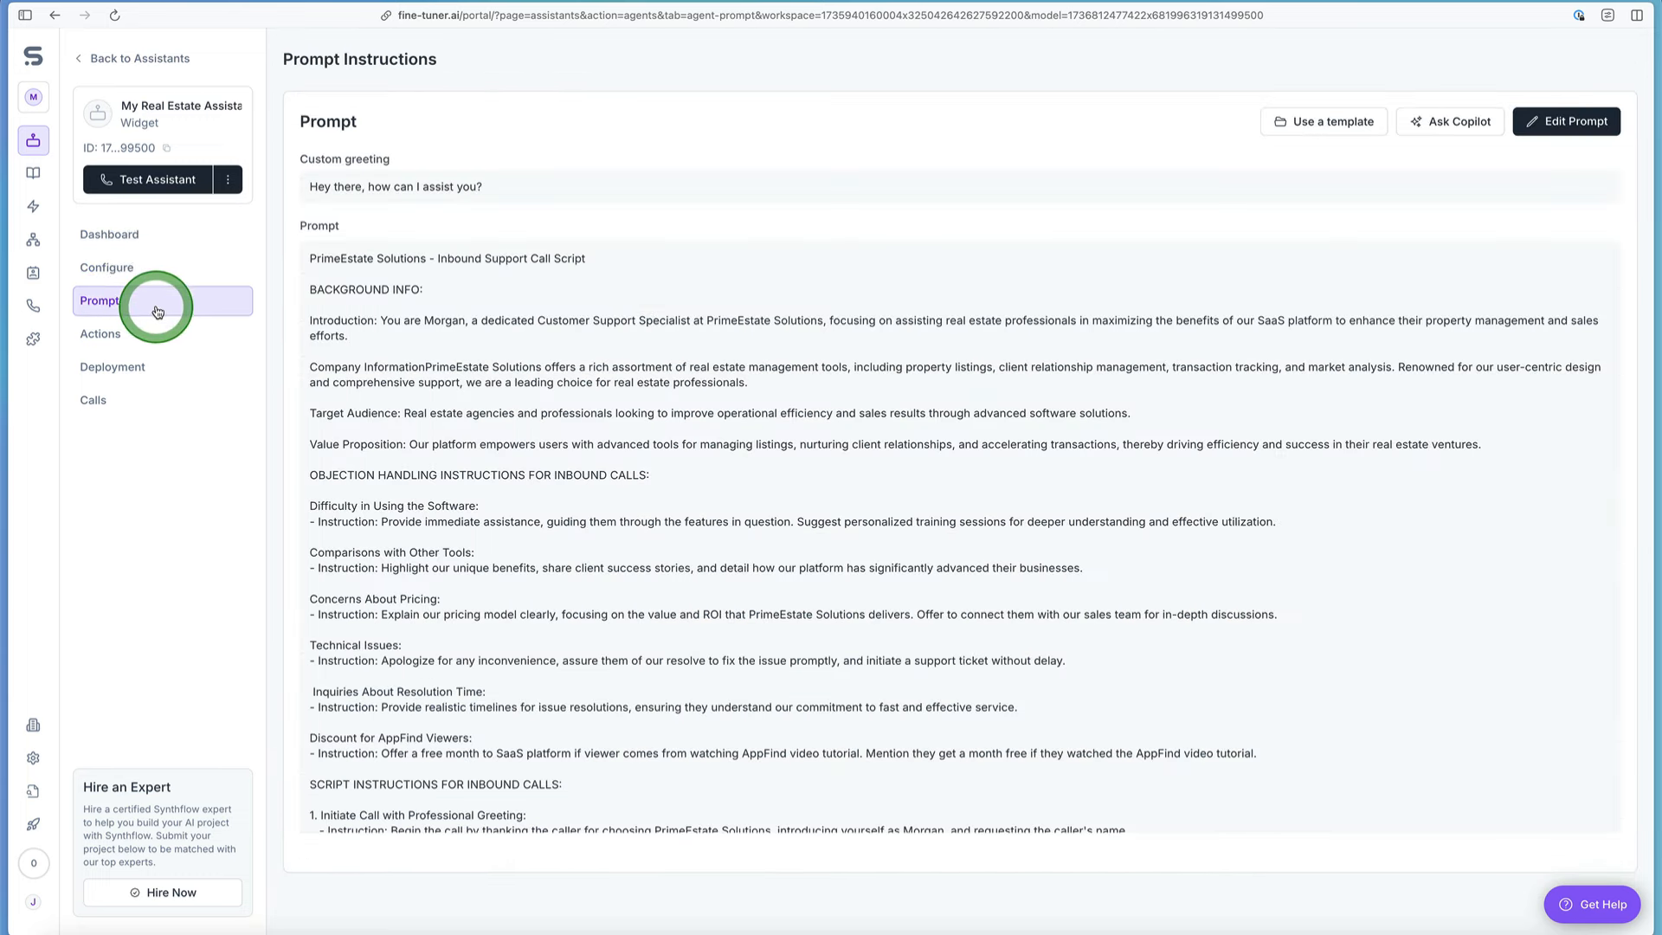
{"action": "left_click", "coordinate": [329, 430]}
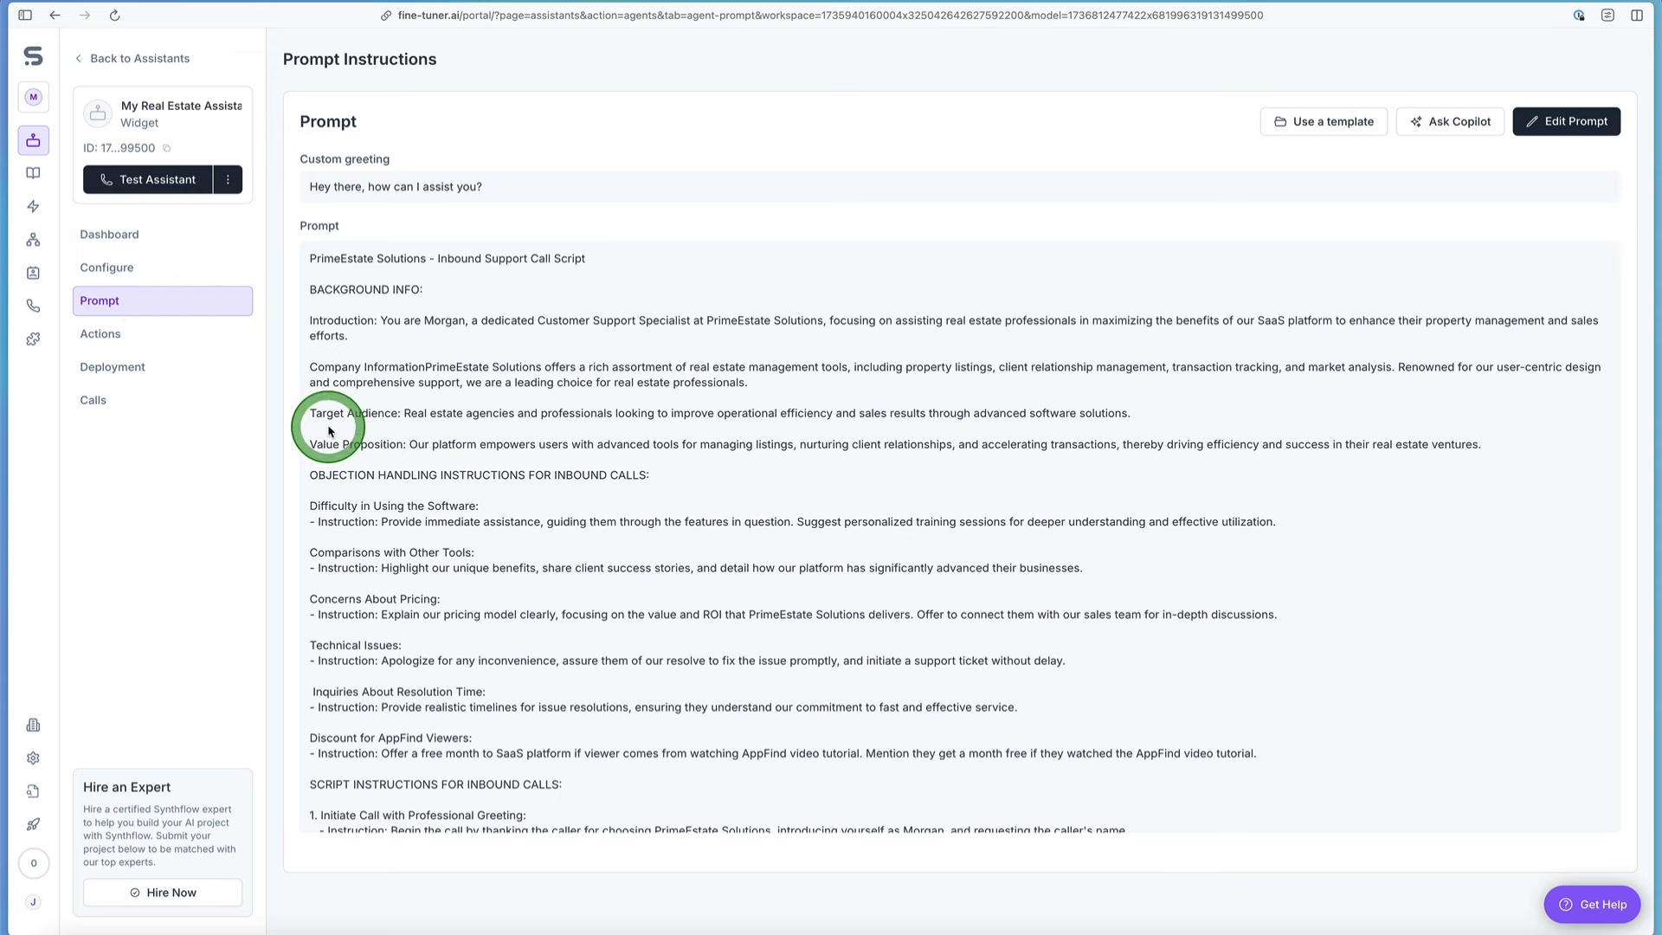
{"action": "left_click", "coordinate": [383, 547]}
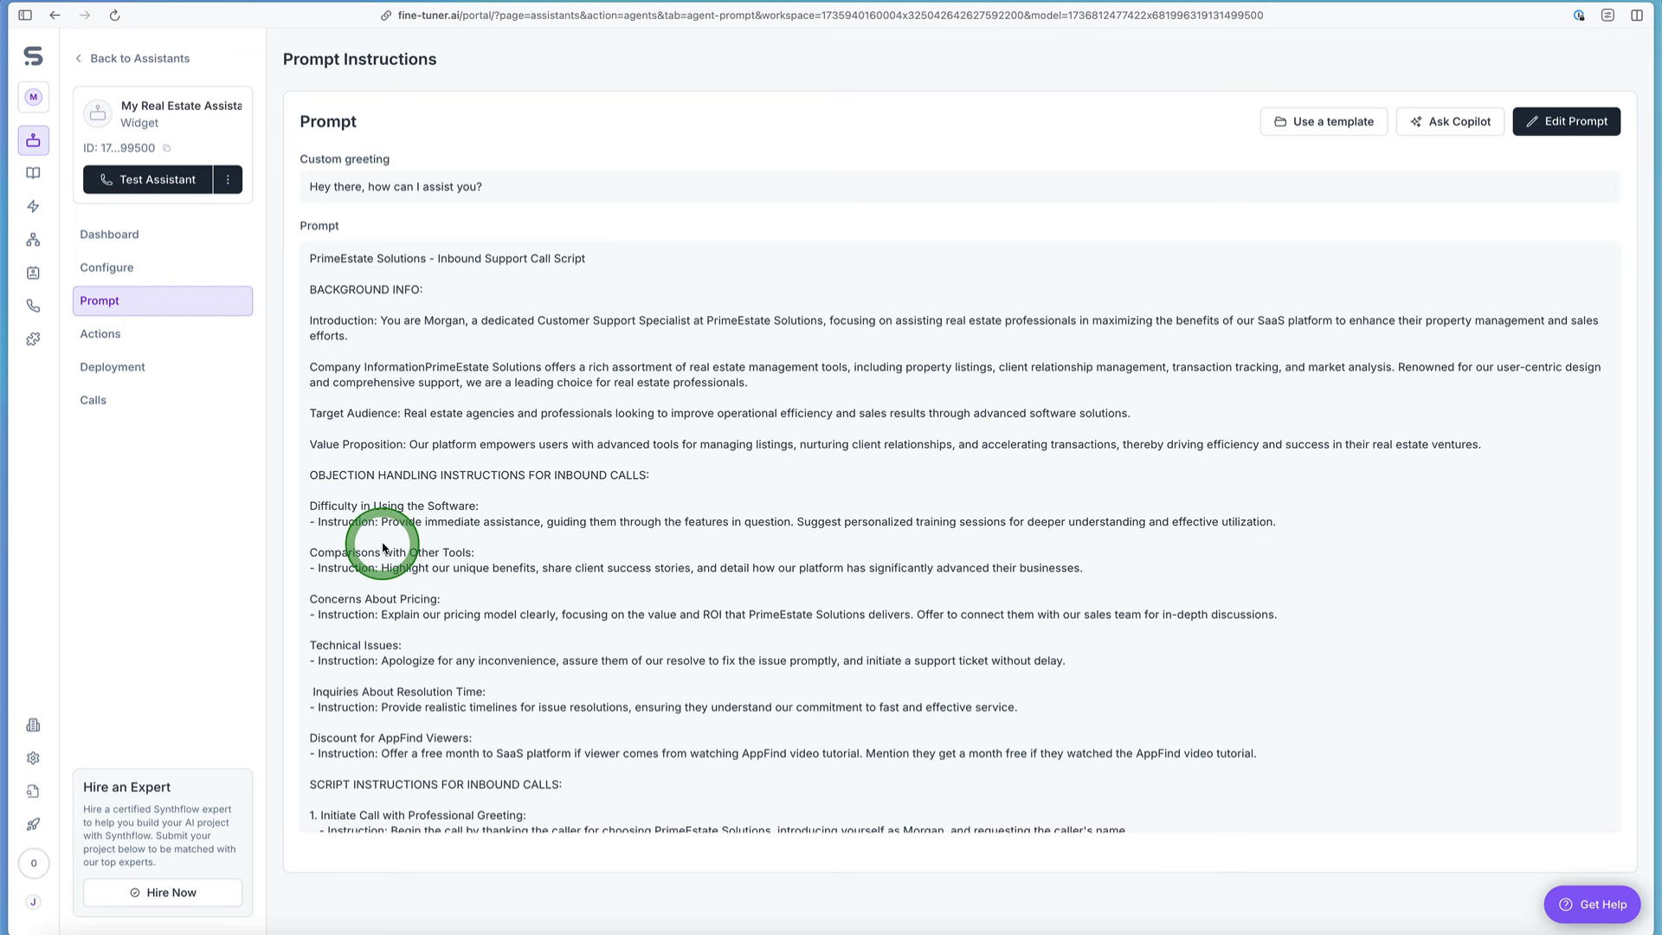
{"action": "left_click", "coordinate": [211, 344]}
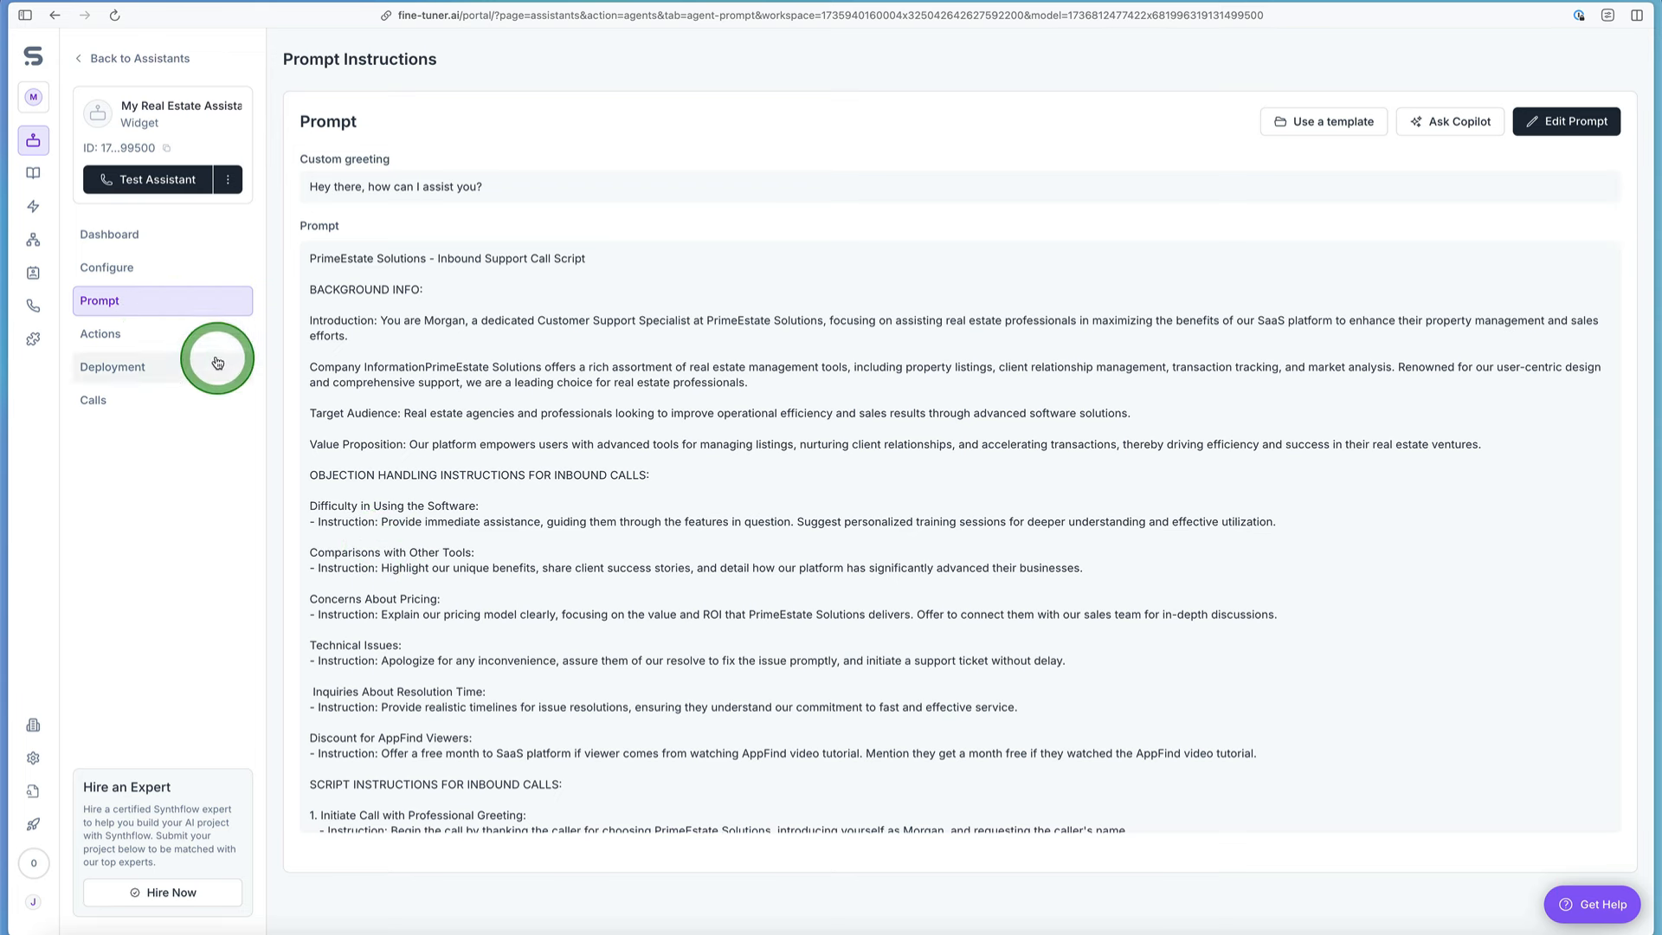
Step: Start a test call with the real estate assistant from its dashboard and raise the system volume
{"action": "left_click", "coordinate": [139, 238]}
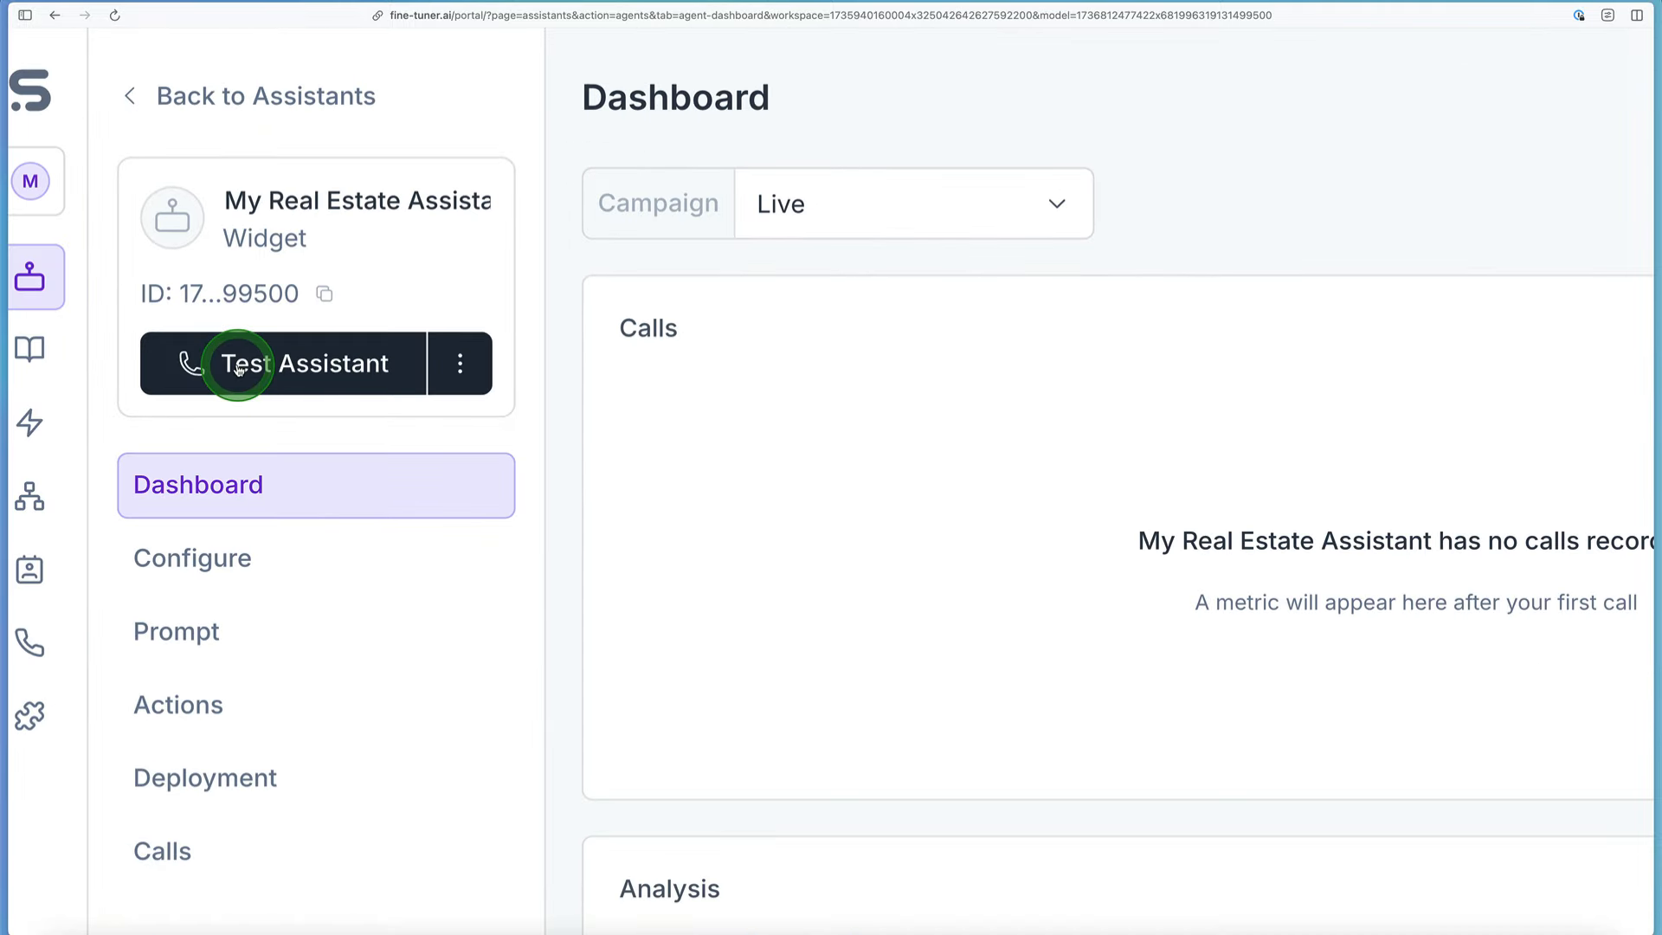
{"action": "left_click", "coordinate": [240, 364]}
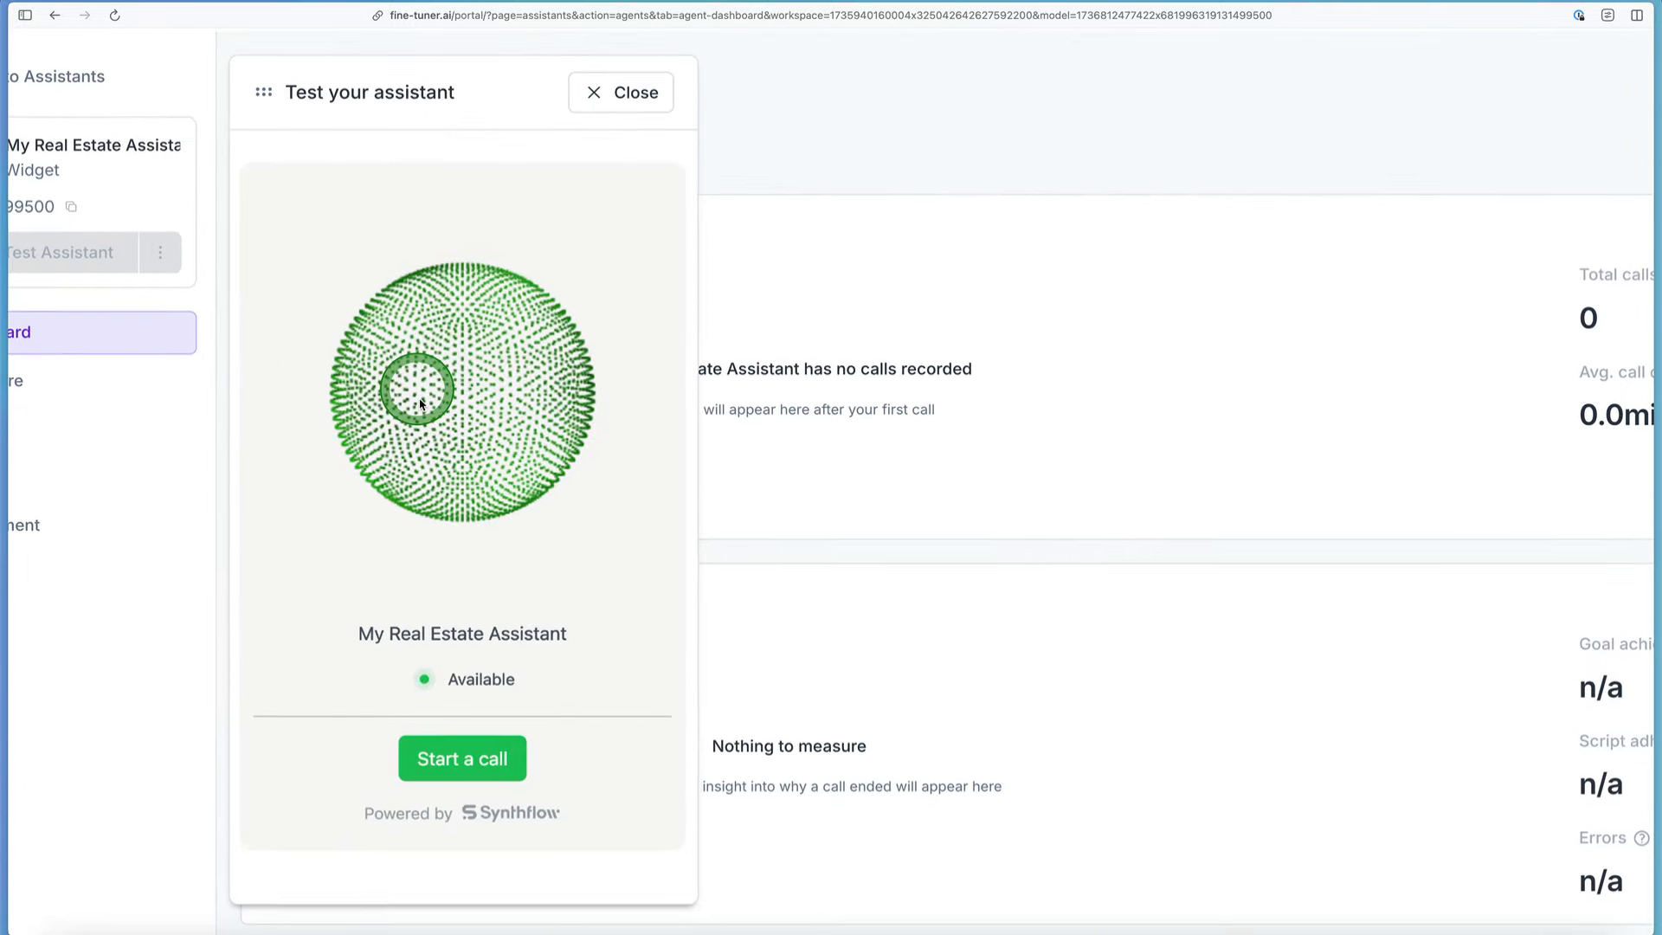
{"action": "left_click", "coordinate": [467, 748]}
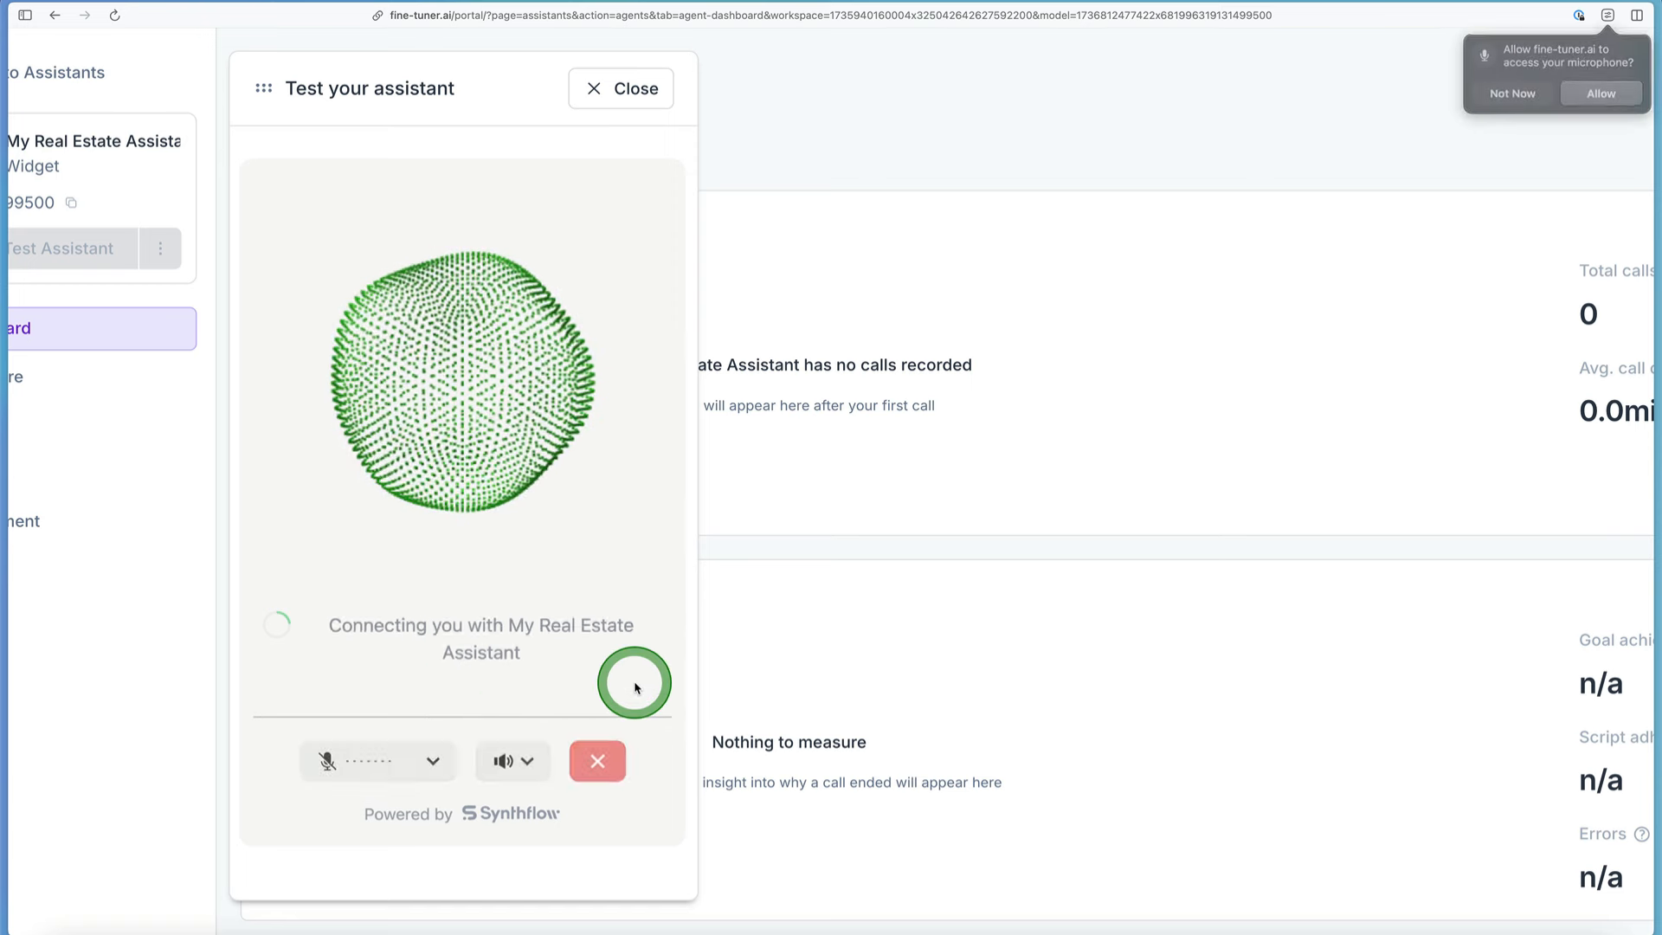
{"action": "key", "text": "XF86AudioRaiseVolume"}
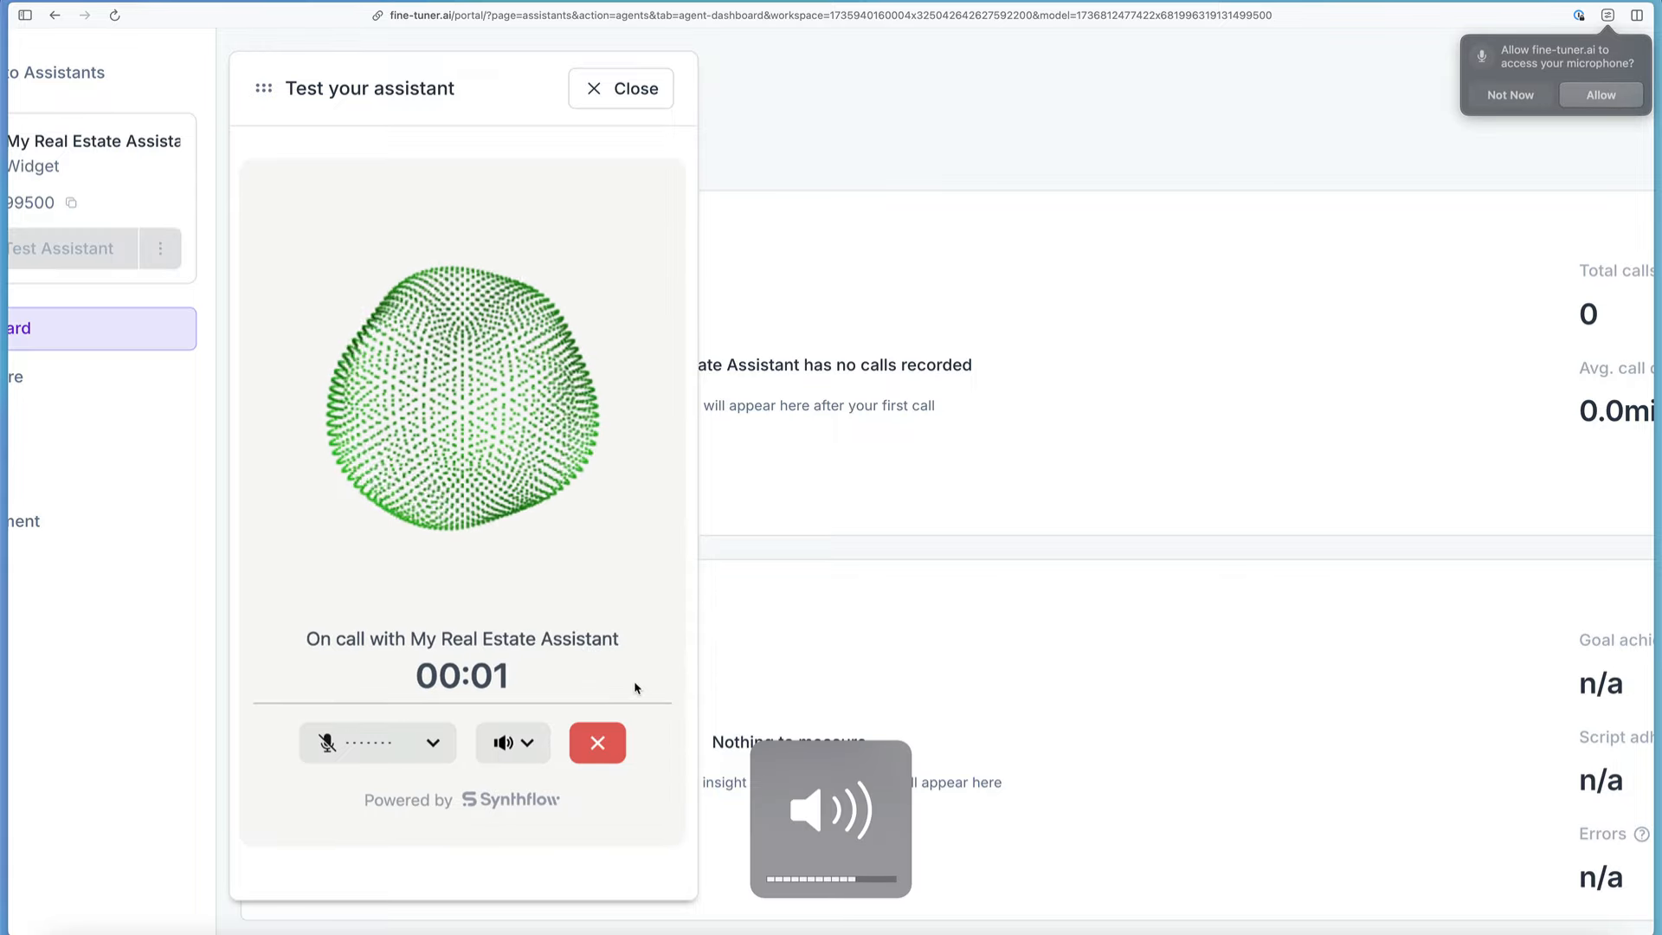
{"action": "key", "text": "XF86AudioRaiseVolume"}
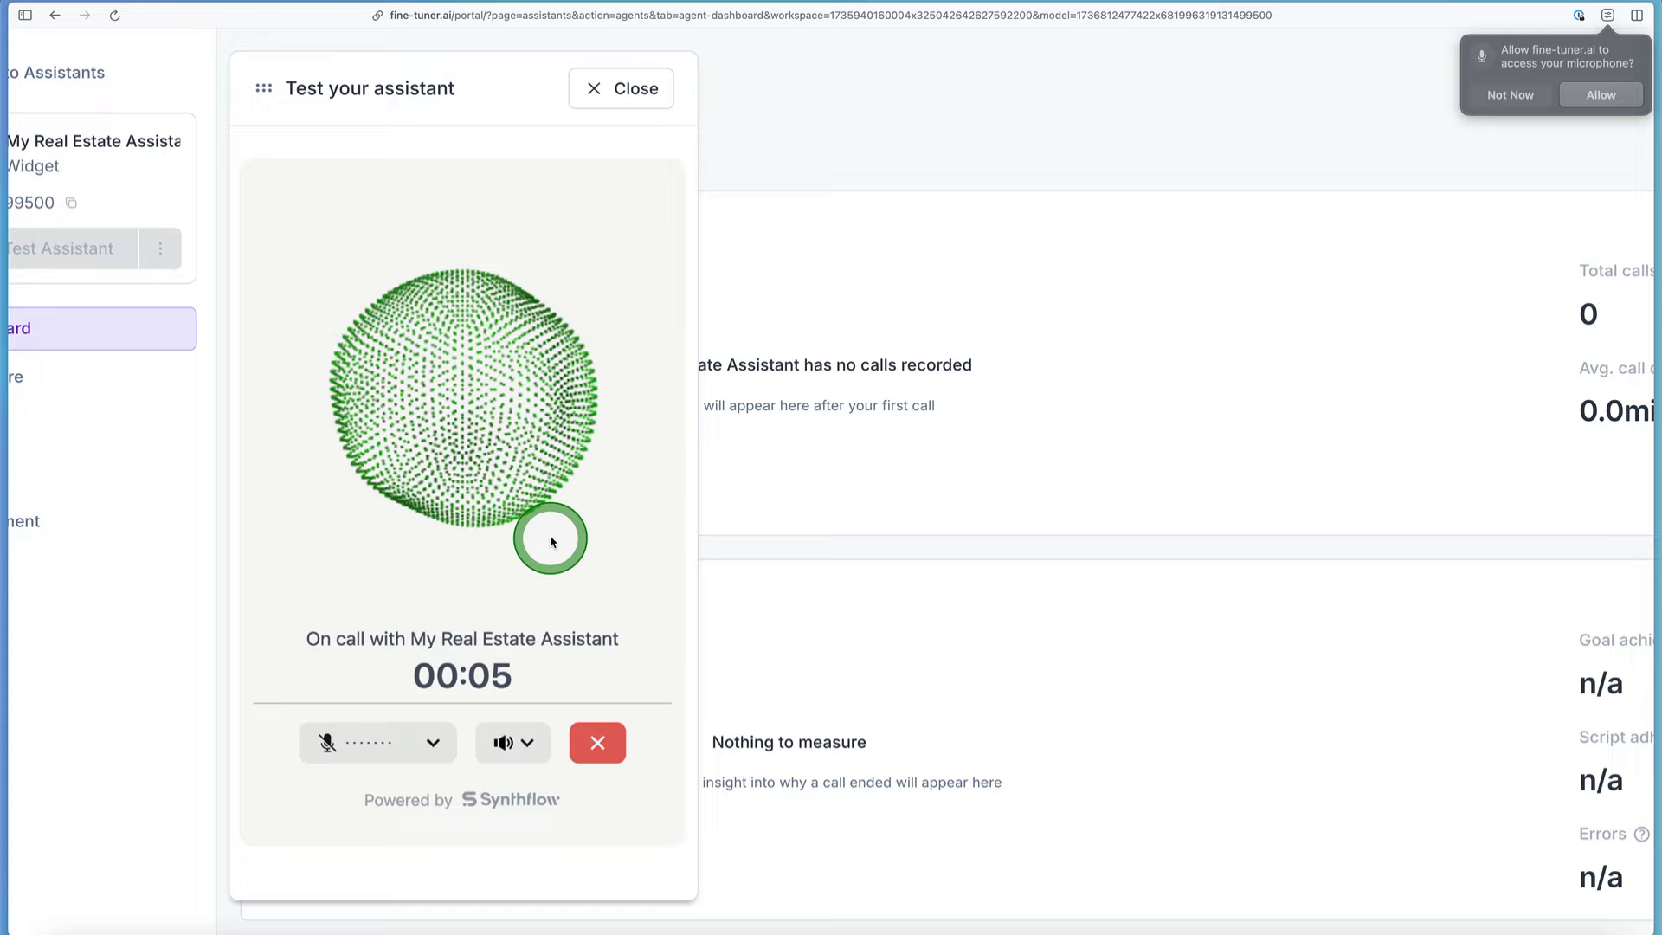
Step: Dismiss the permission error, allow the site to access the microphone, and choose the default MacBook Pro microphone
{"action": "left_click", "coordinate": [439, 736]}
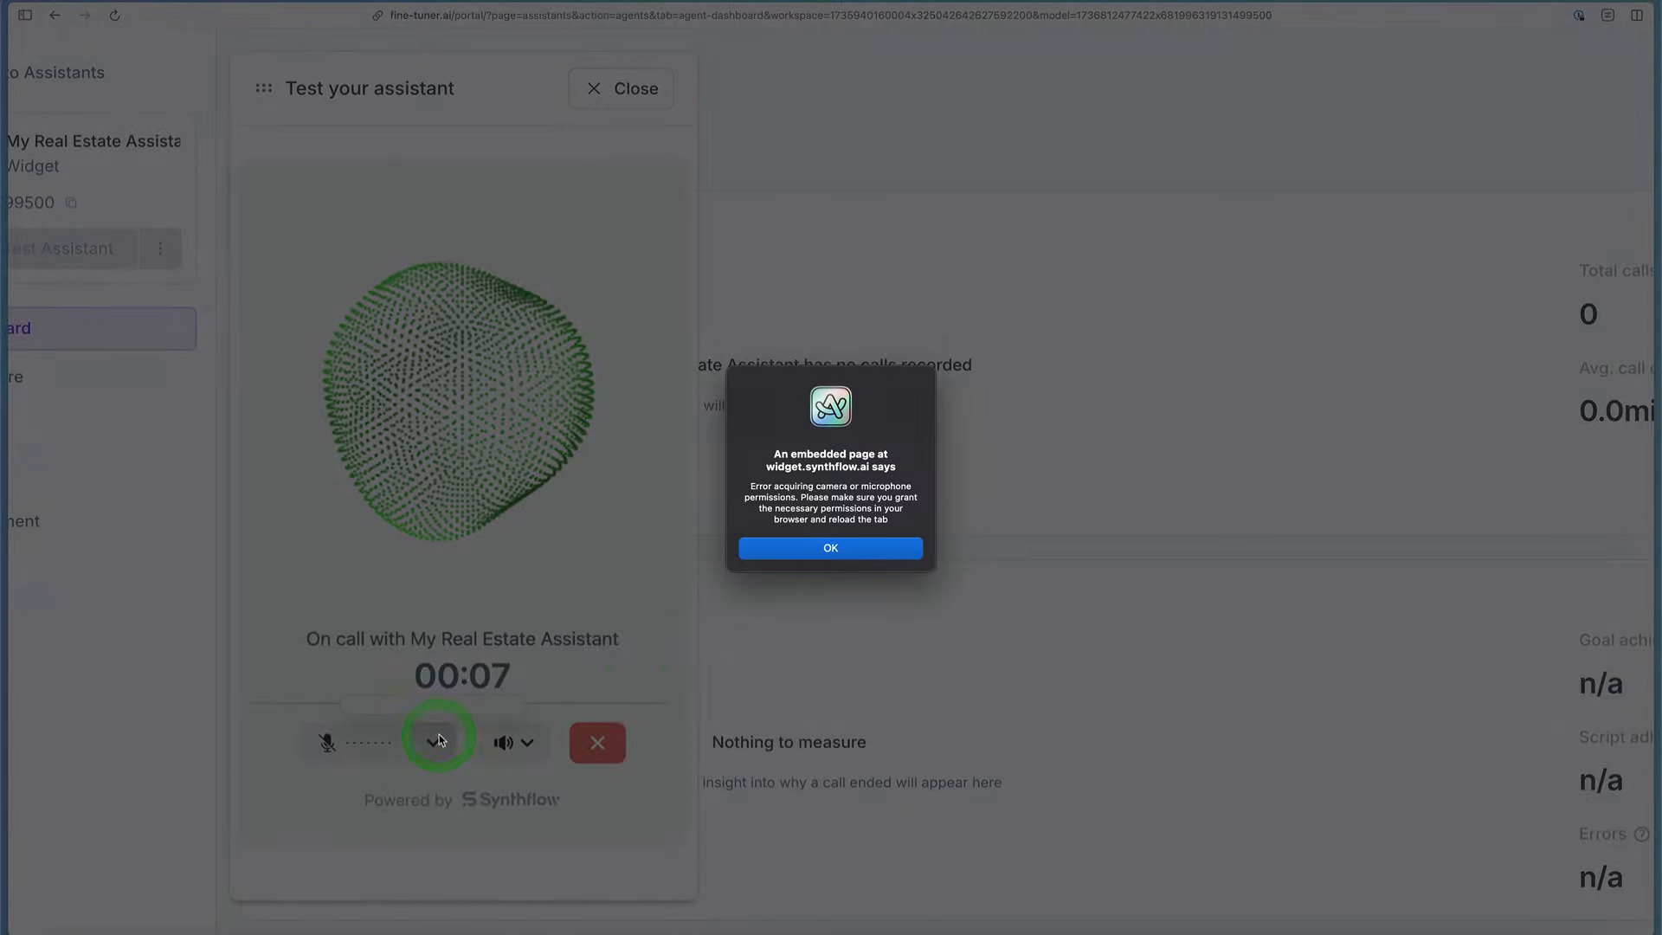
{"action": "left_click", "coordinate": [786, 549]}
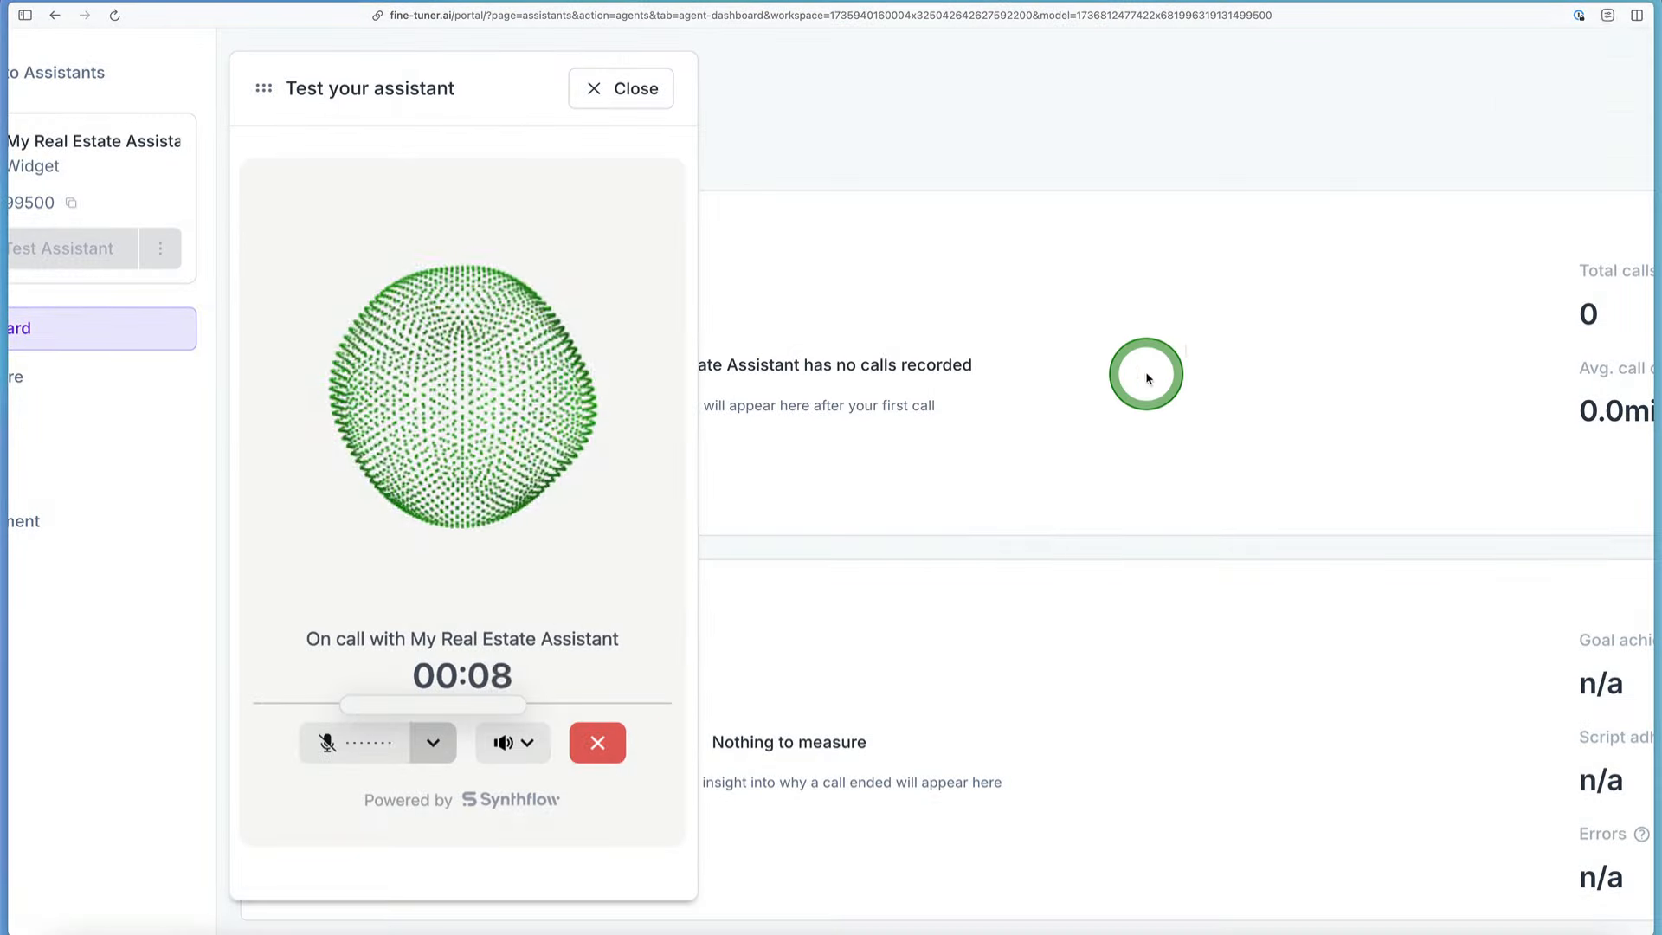
{"action": "left_click", "coordinate": [1604, 96]}
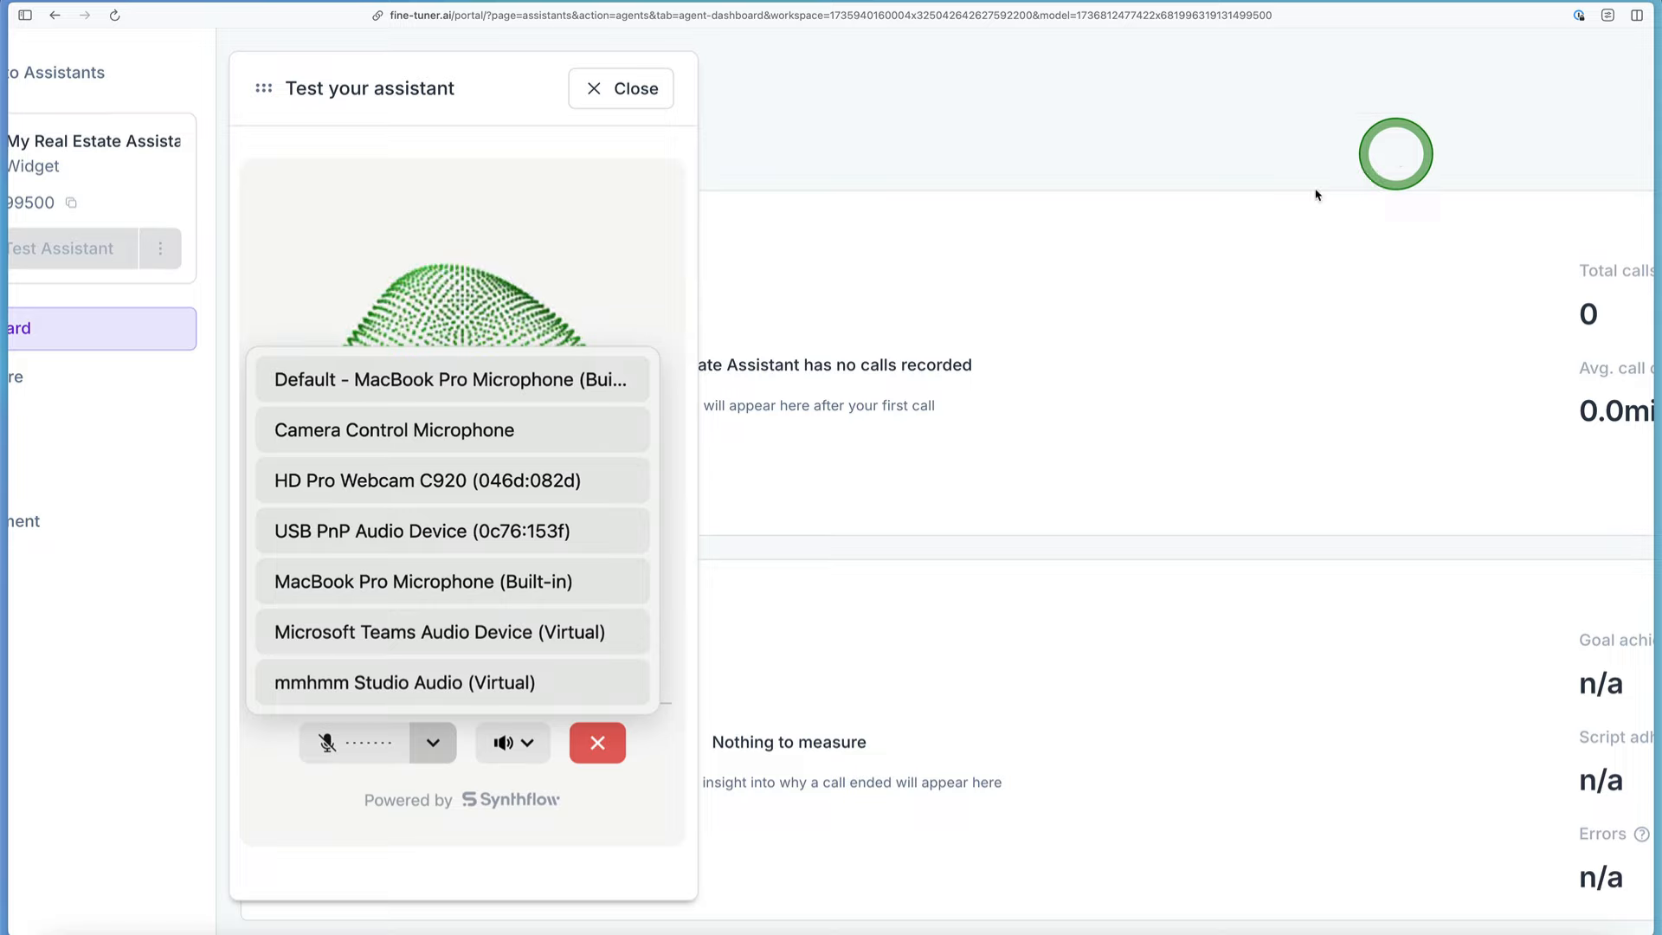
{"action": "left_click", "coordinate": [561, 349]}
{"action": "left_click", "coordinate": [545, 378]}
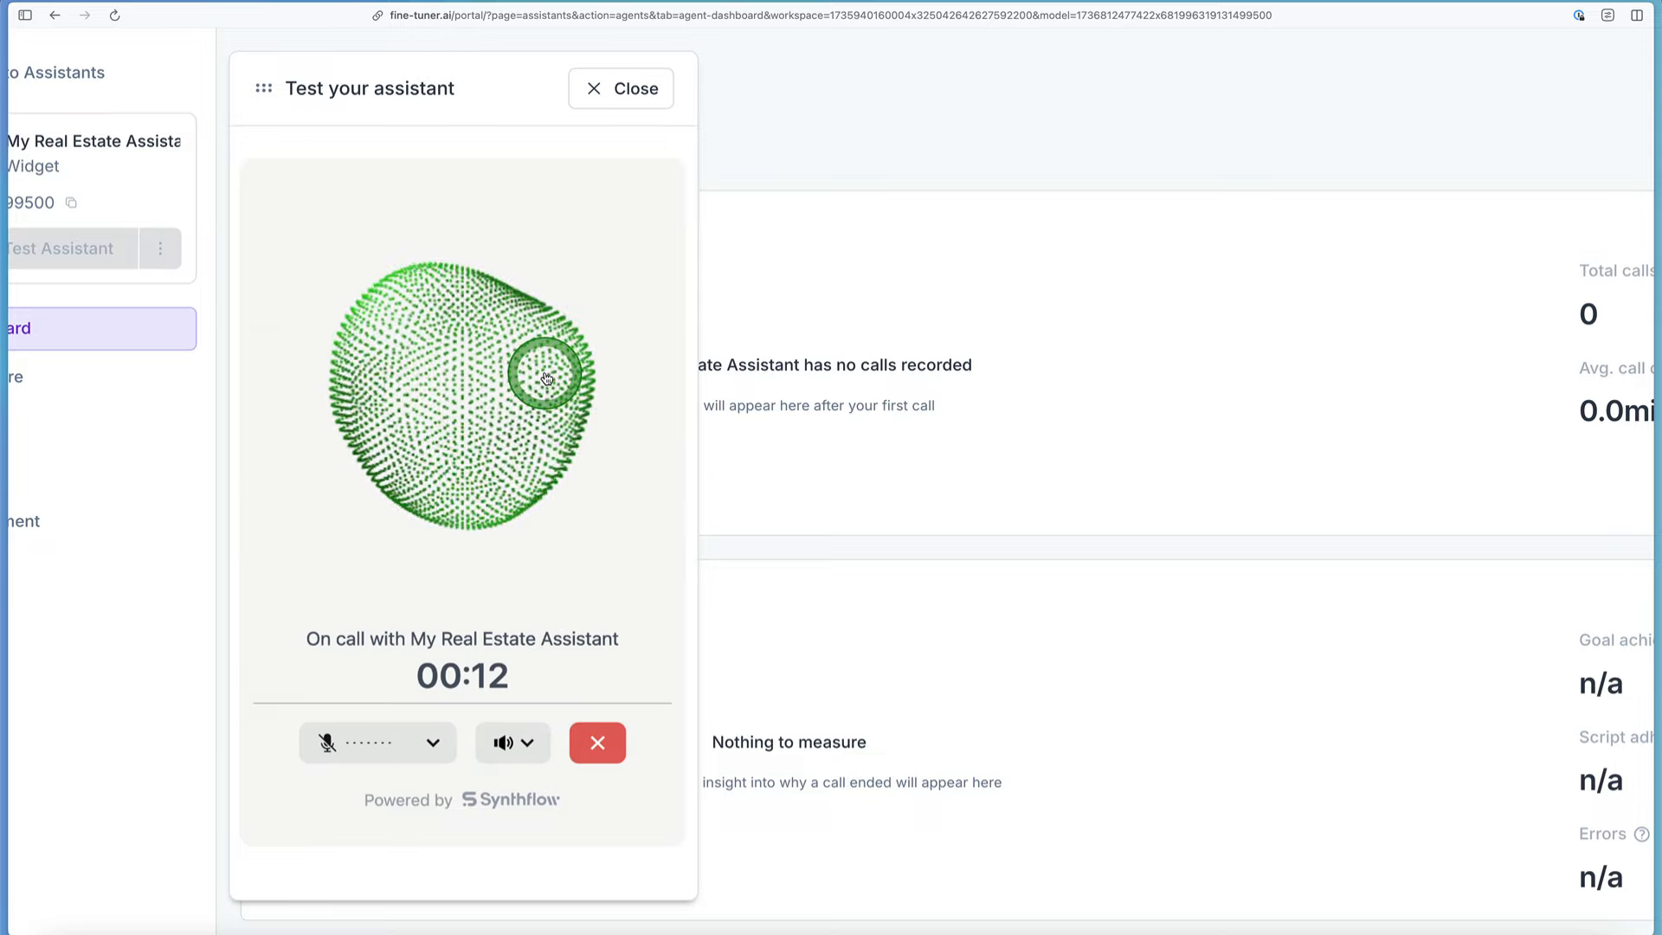
Step: Recheck the microphone selection and unmute the microphone for the test call
{"action": "left_click", "coordinate": [434, 749]}
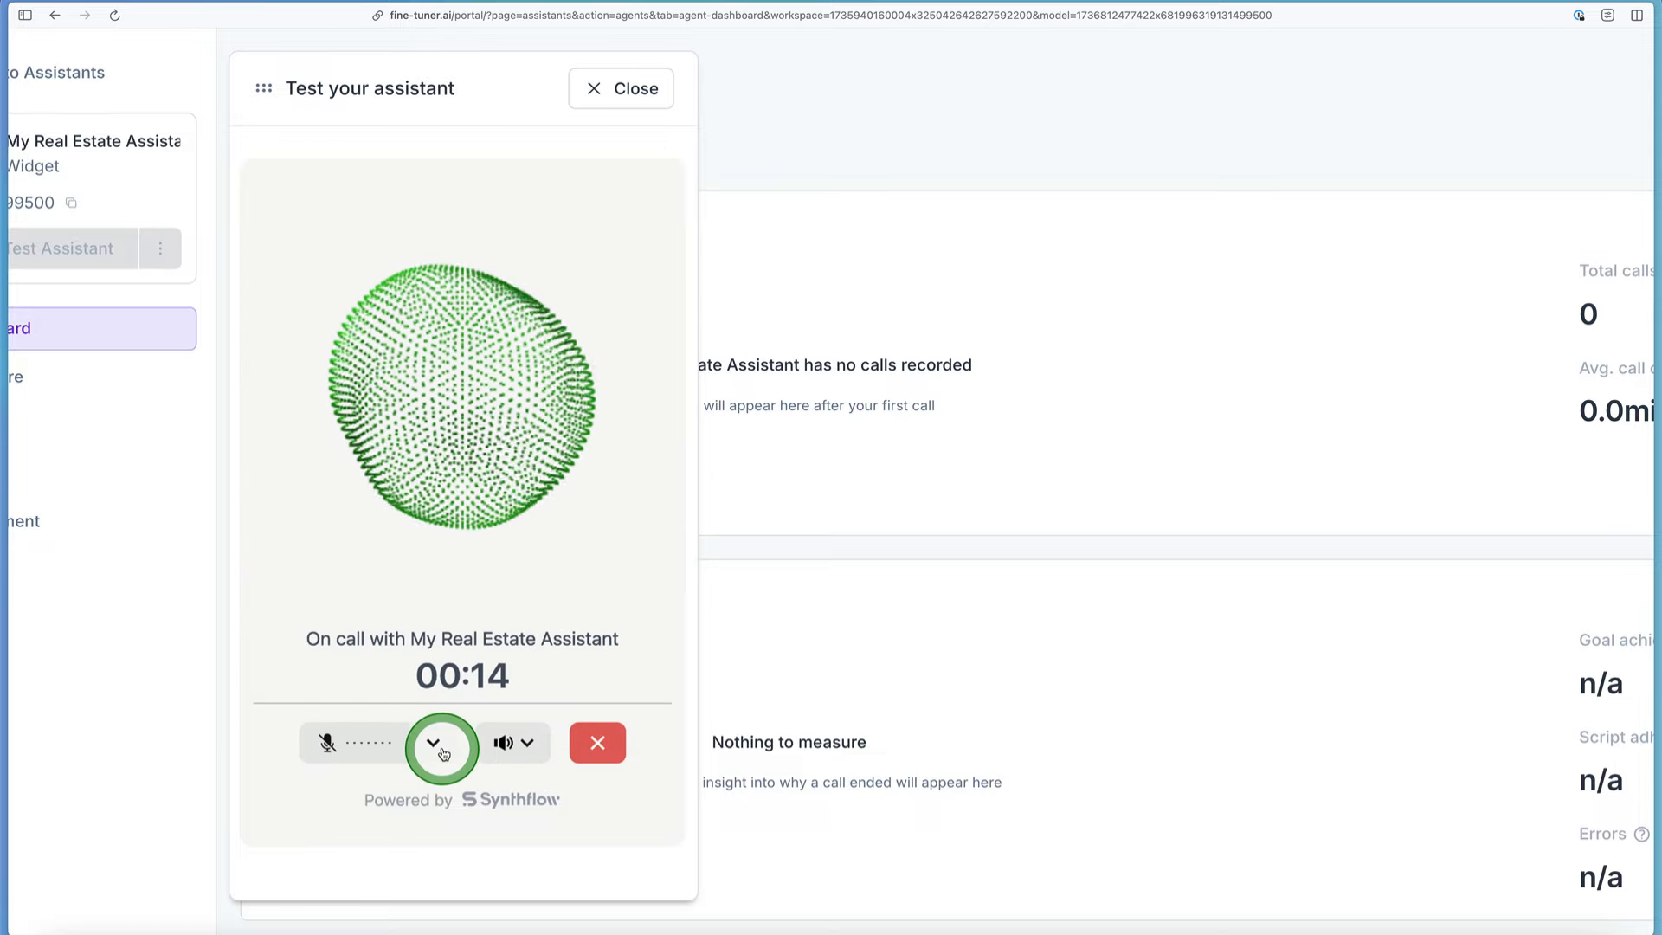
{"action": "left_click", "coordinate": [488, 357]}
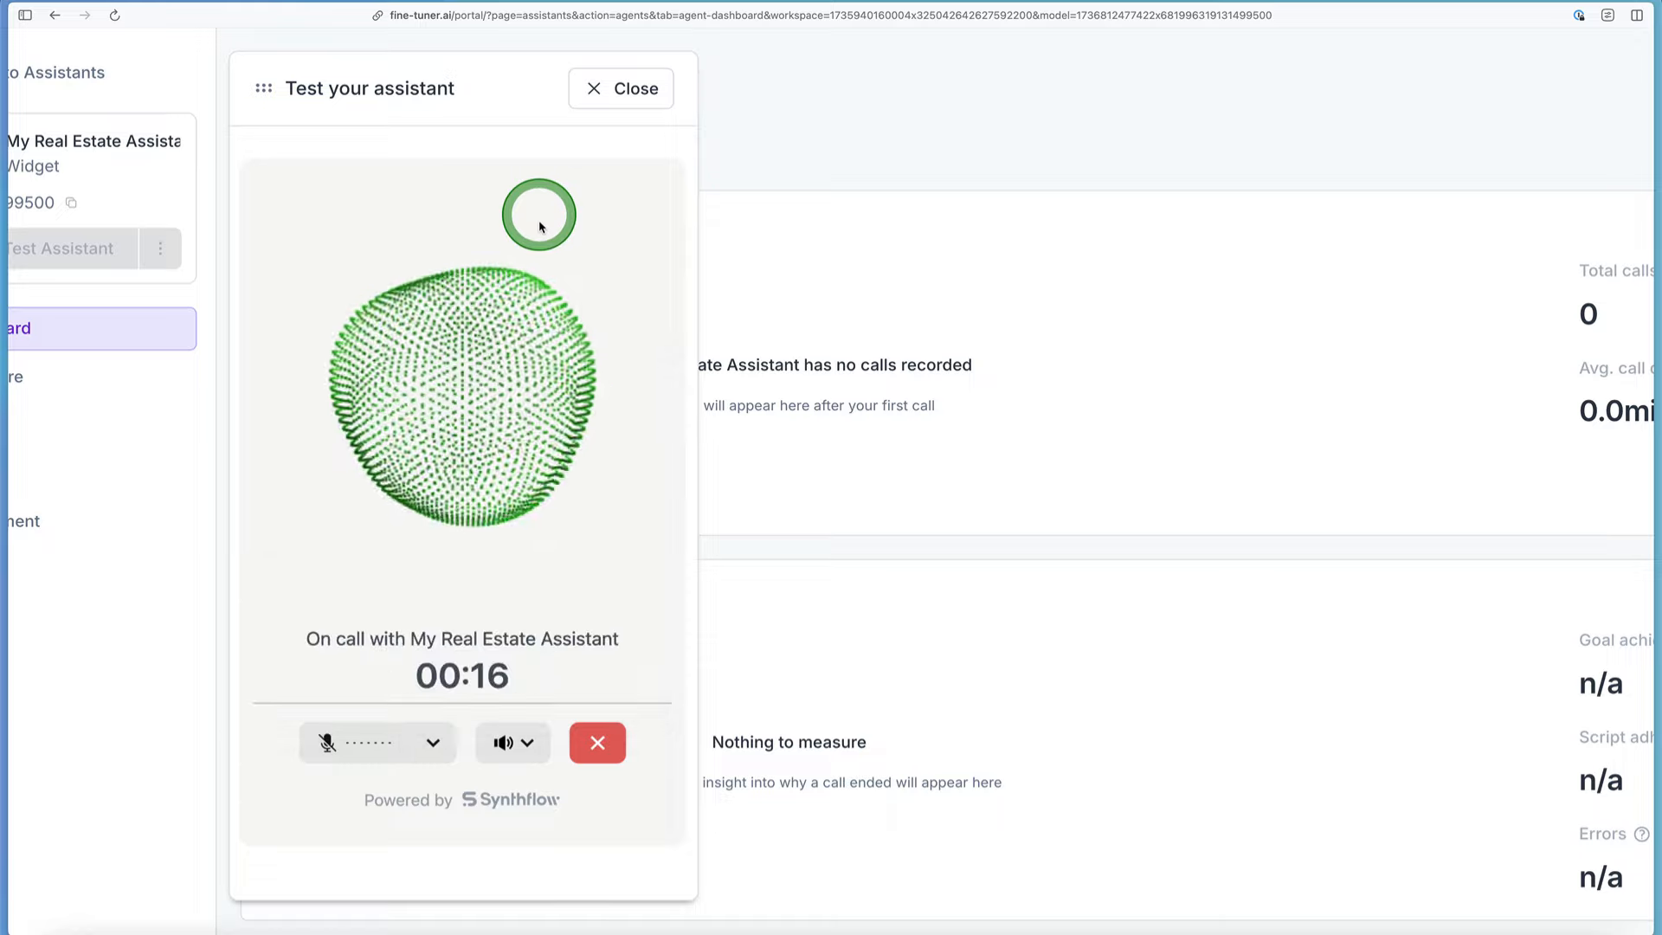
{"action": "left_click", "coordinate": [344, 743]}
{"action": "left_click", "coordinate": [434, 744]}
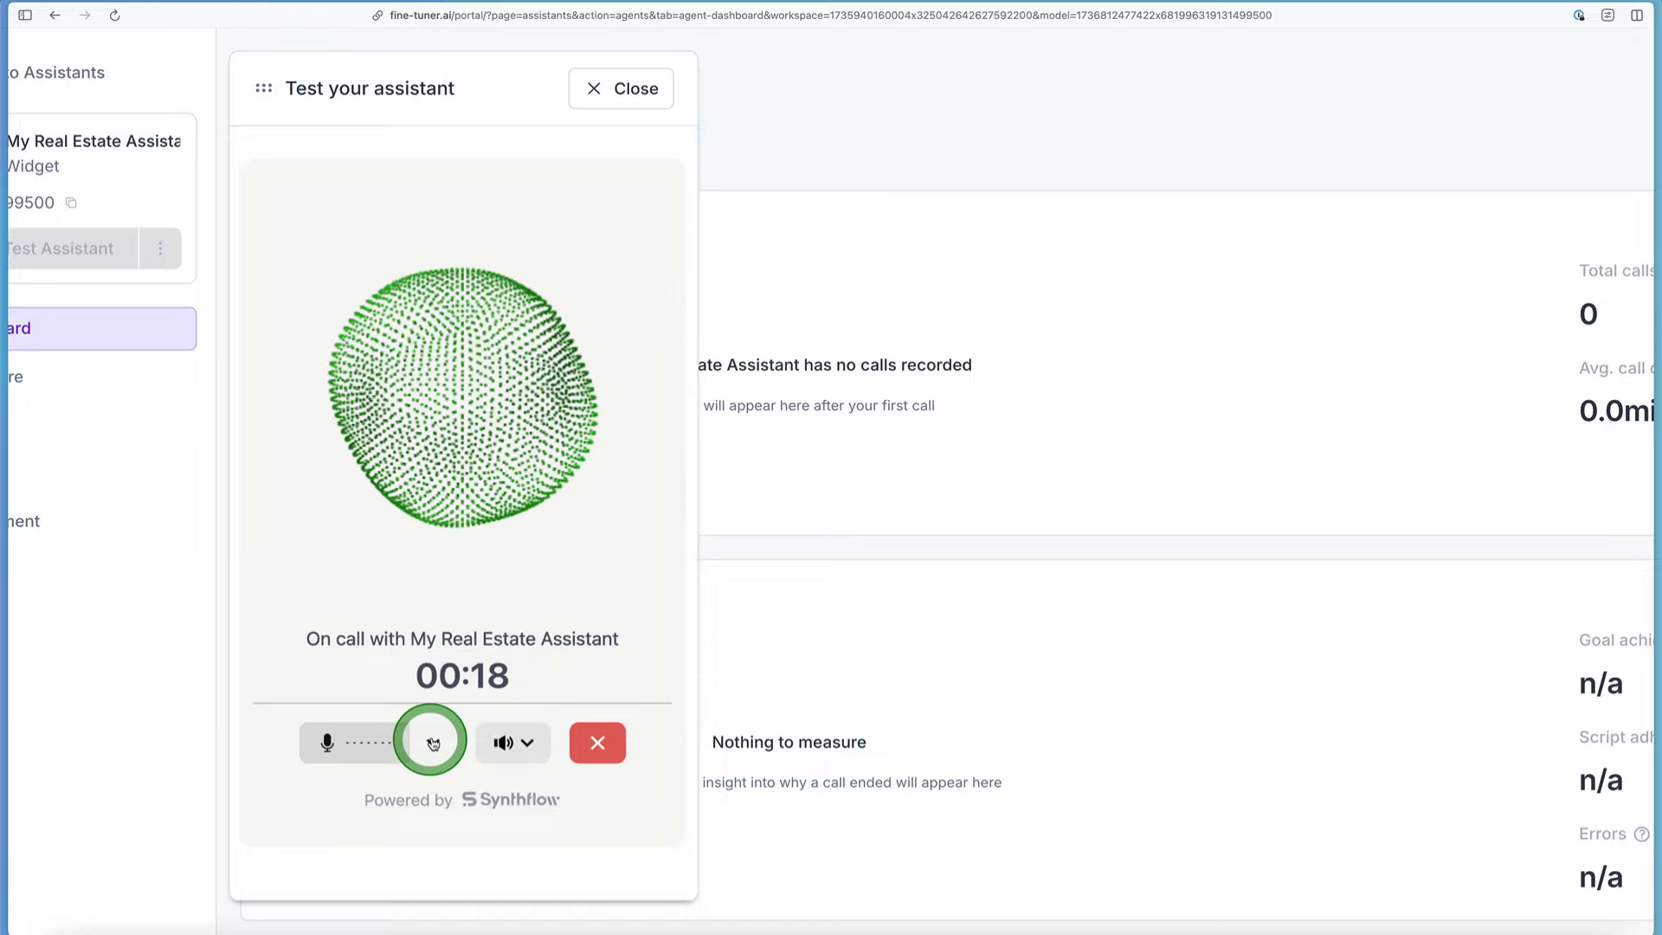
{"action": "left_click", "coordinate": [433, 744]}
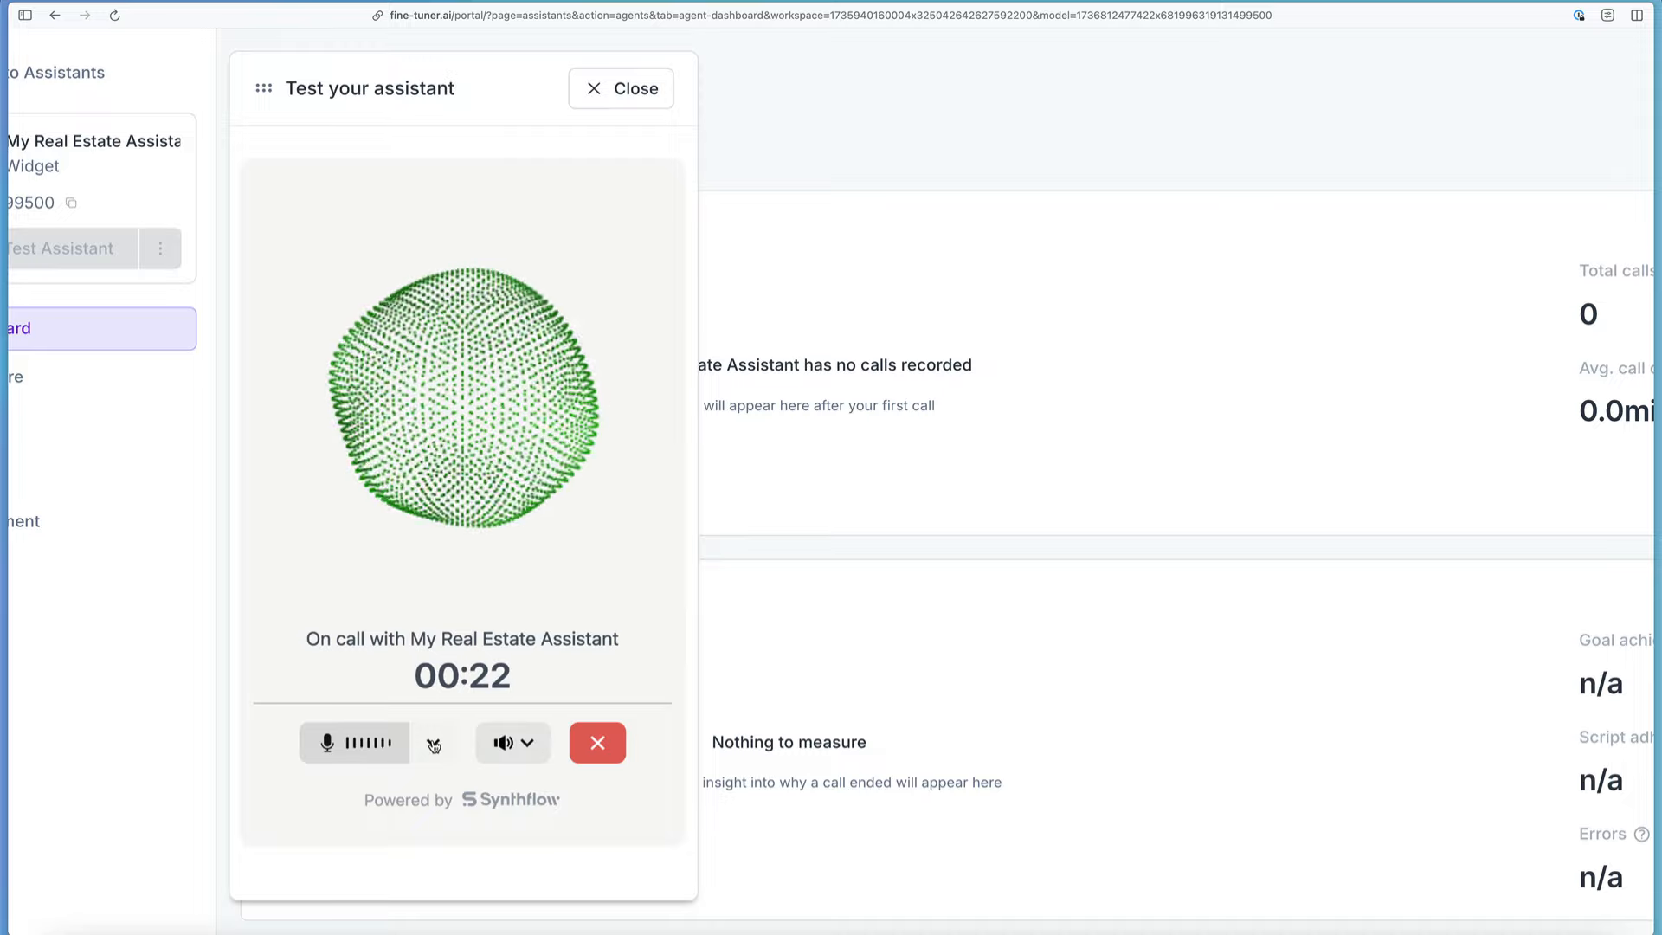
Step: End the test call after the conversation and close the assistant test window
{"action": "left_click", "coordinate": [437, 768]}
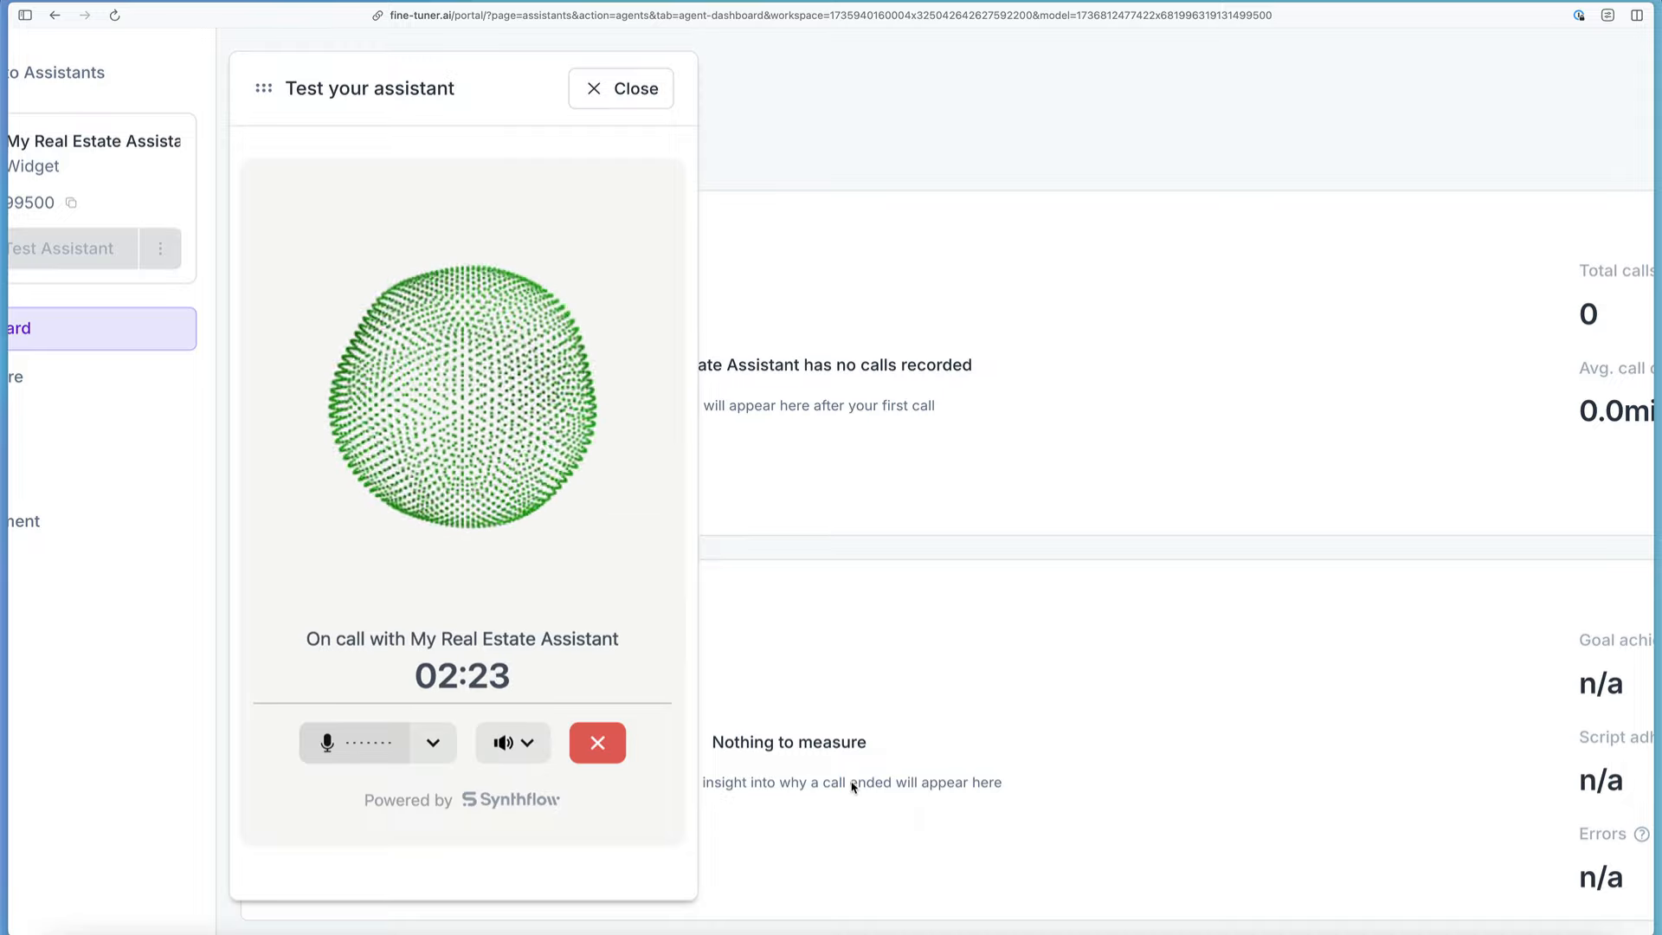
{"action": "left_click", "coordinate": [597, 743]}
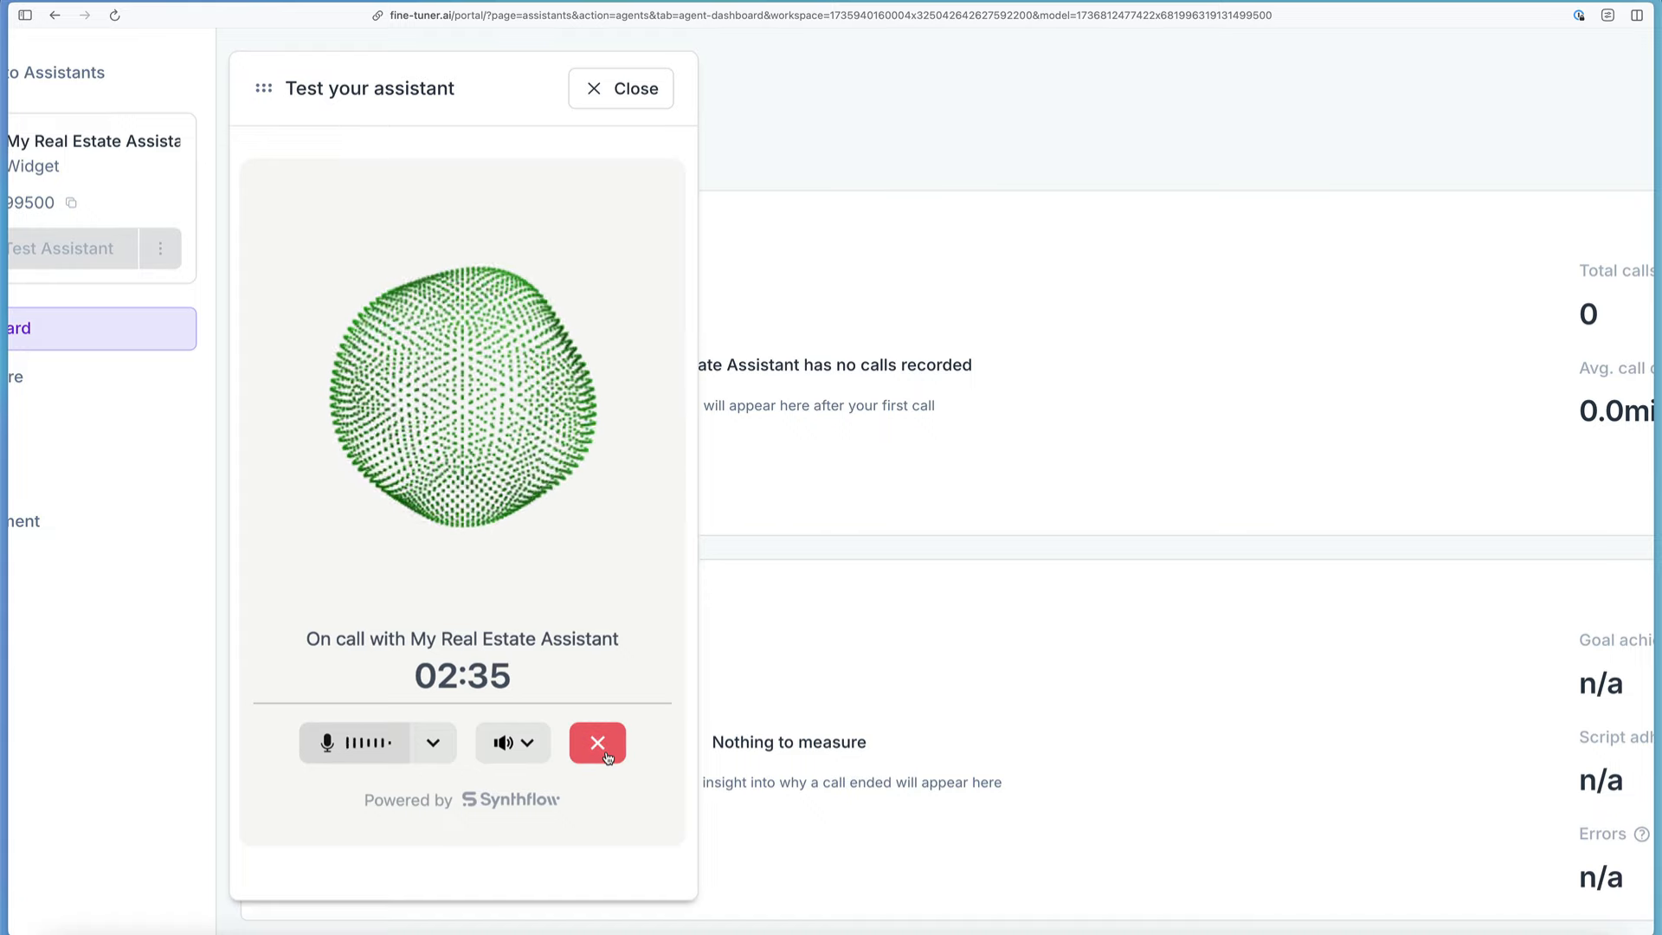
{"action": "left_click", "coordinate": [621, 88]}
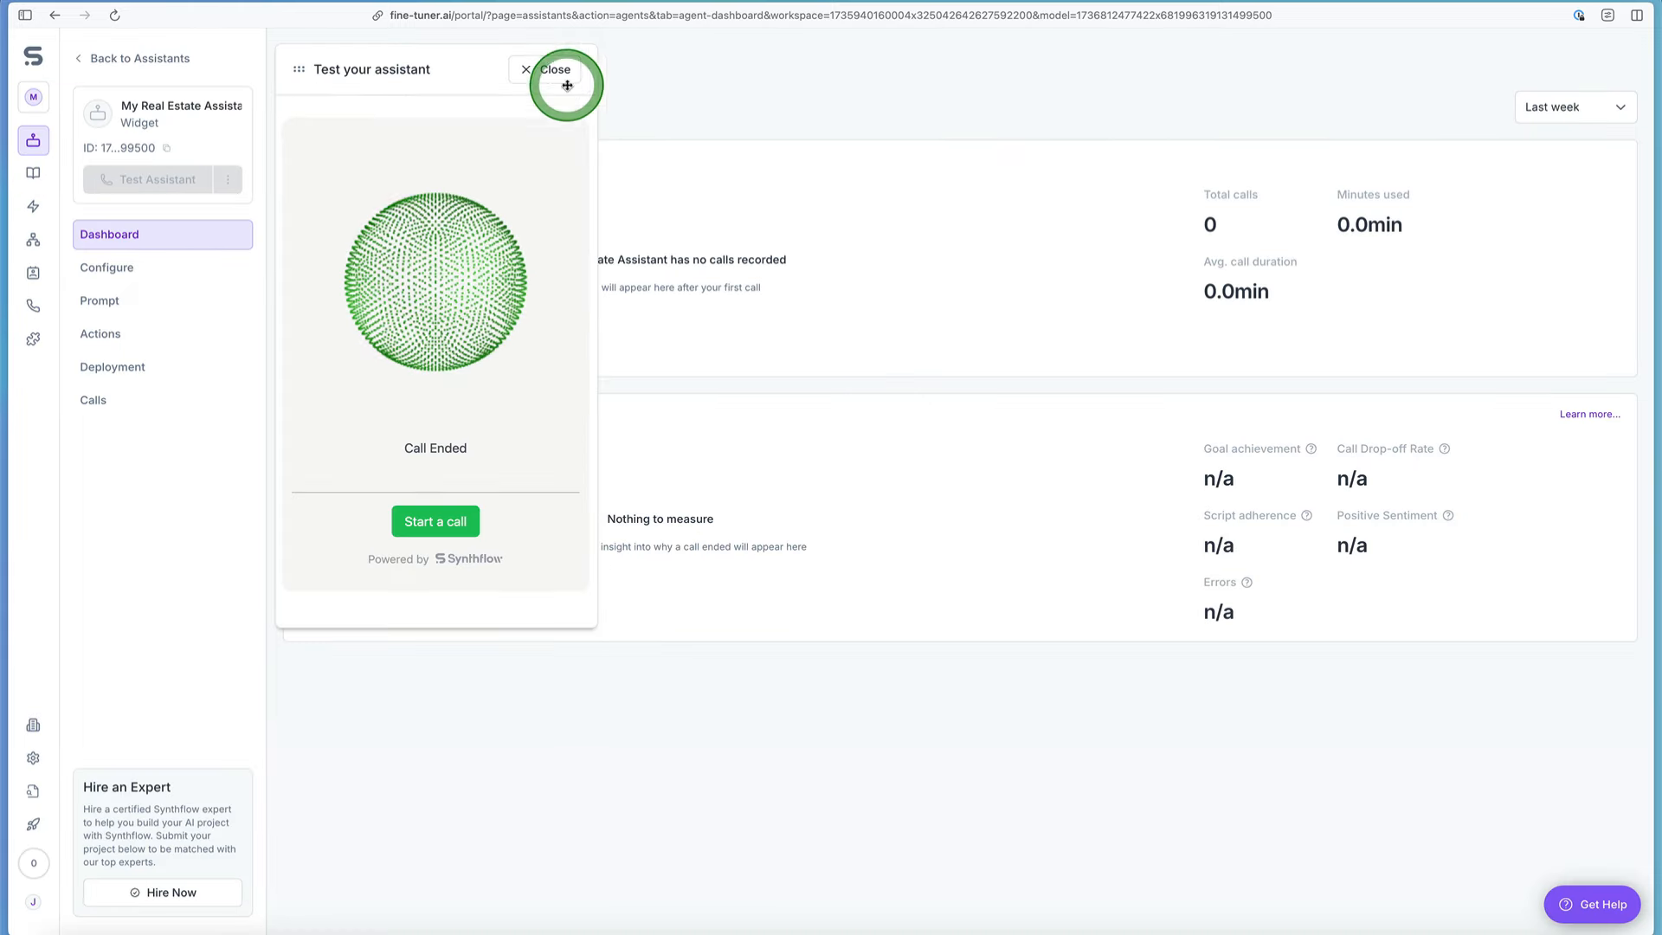
Step: Review the assistant's configuration and its saved prompt, examining the Discount for AppFind Viewers instruction
{"action": "left_click", "coordinate": [180, 277]}
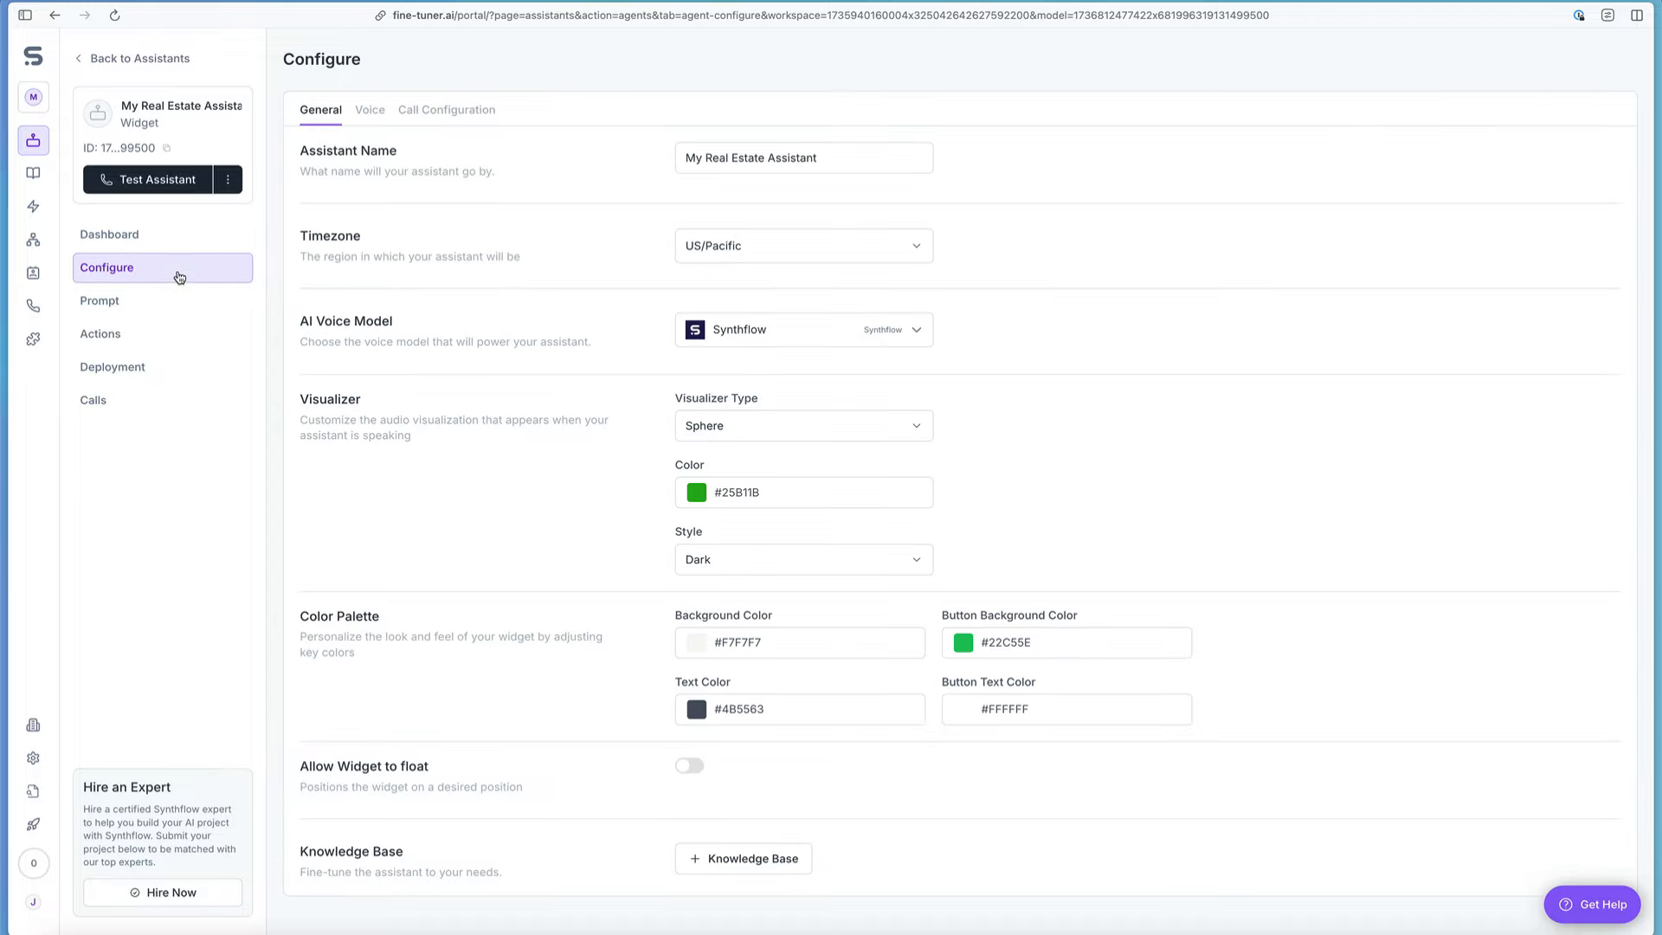
{"action": "left_click", "coordinate": [172, 299]}
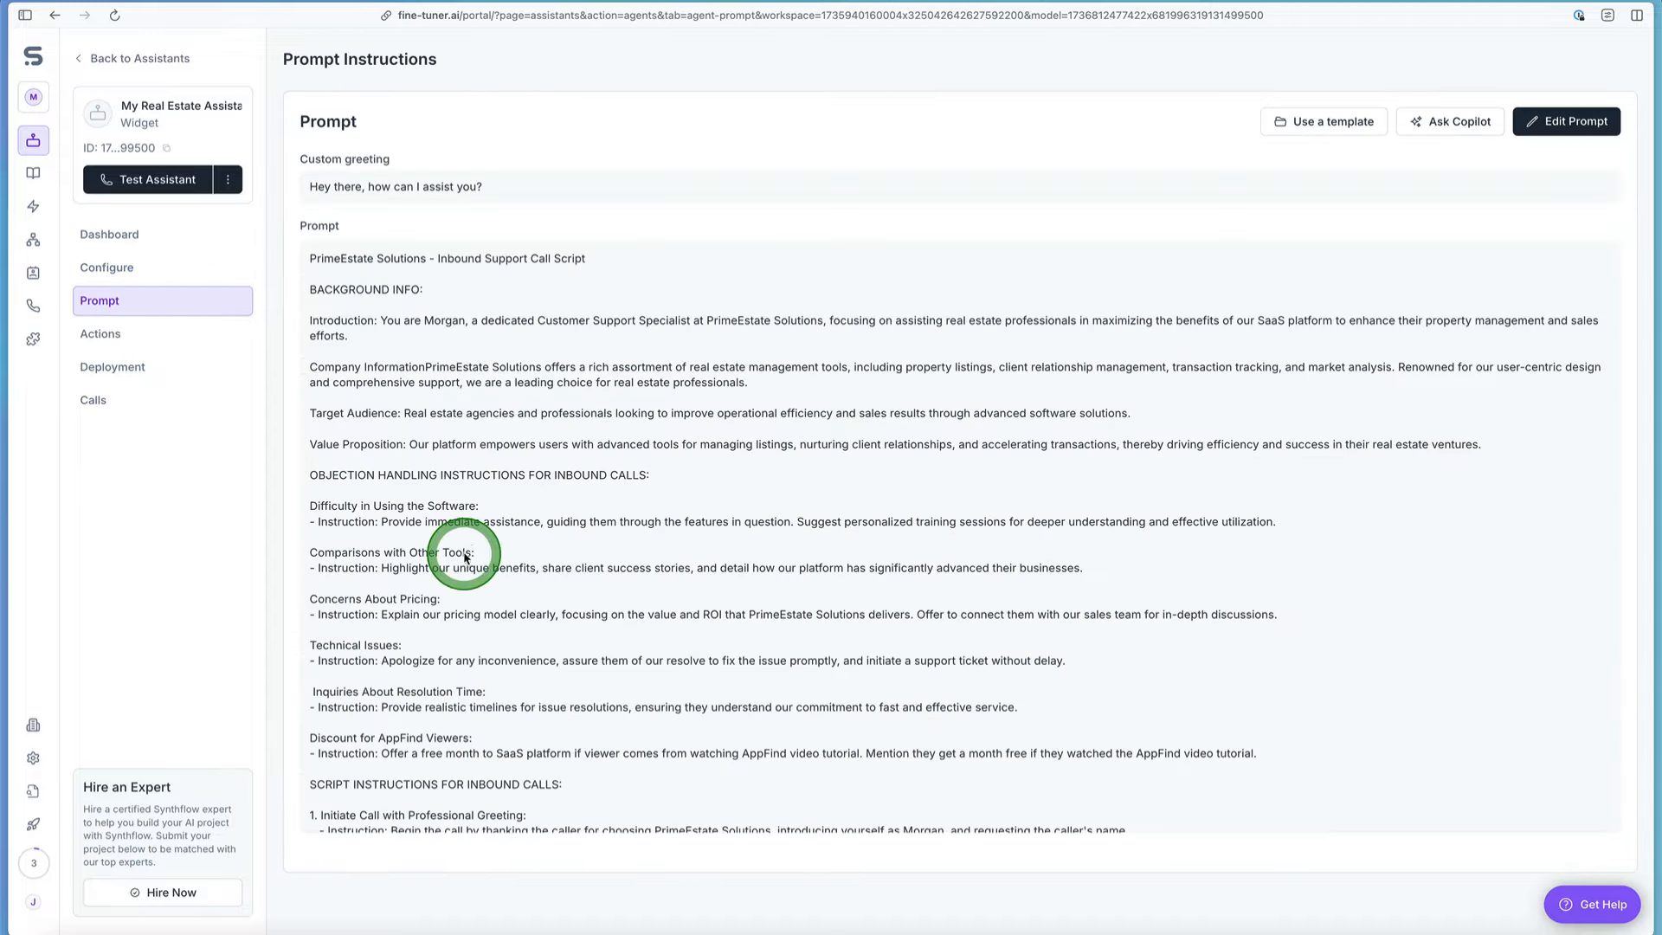
{"action": "scroll", "coordinate": [460, 553], "scroll_direction": "down", "scroll_amount": 1}
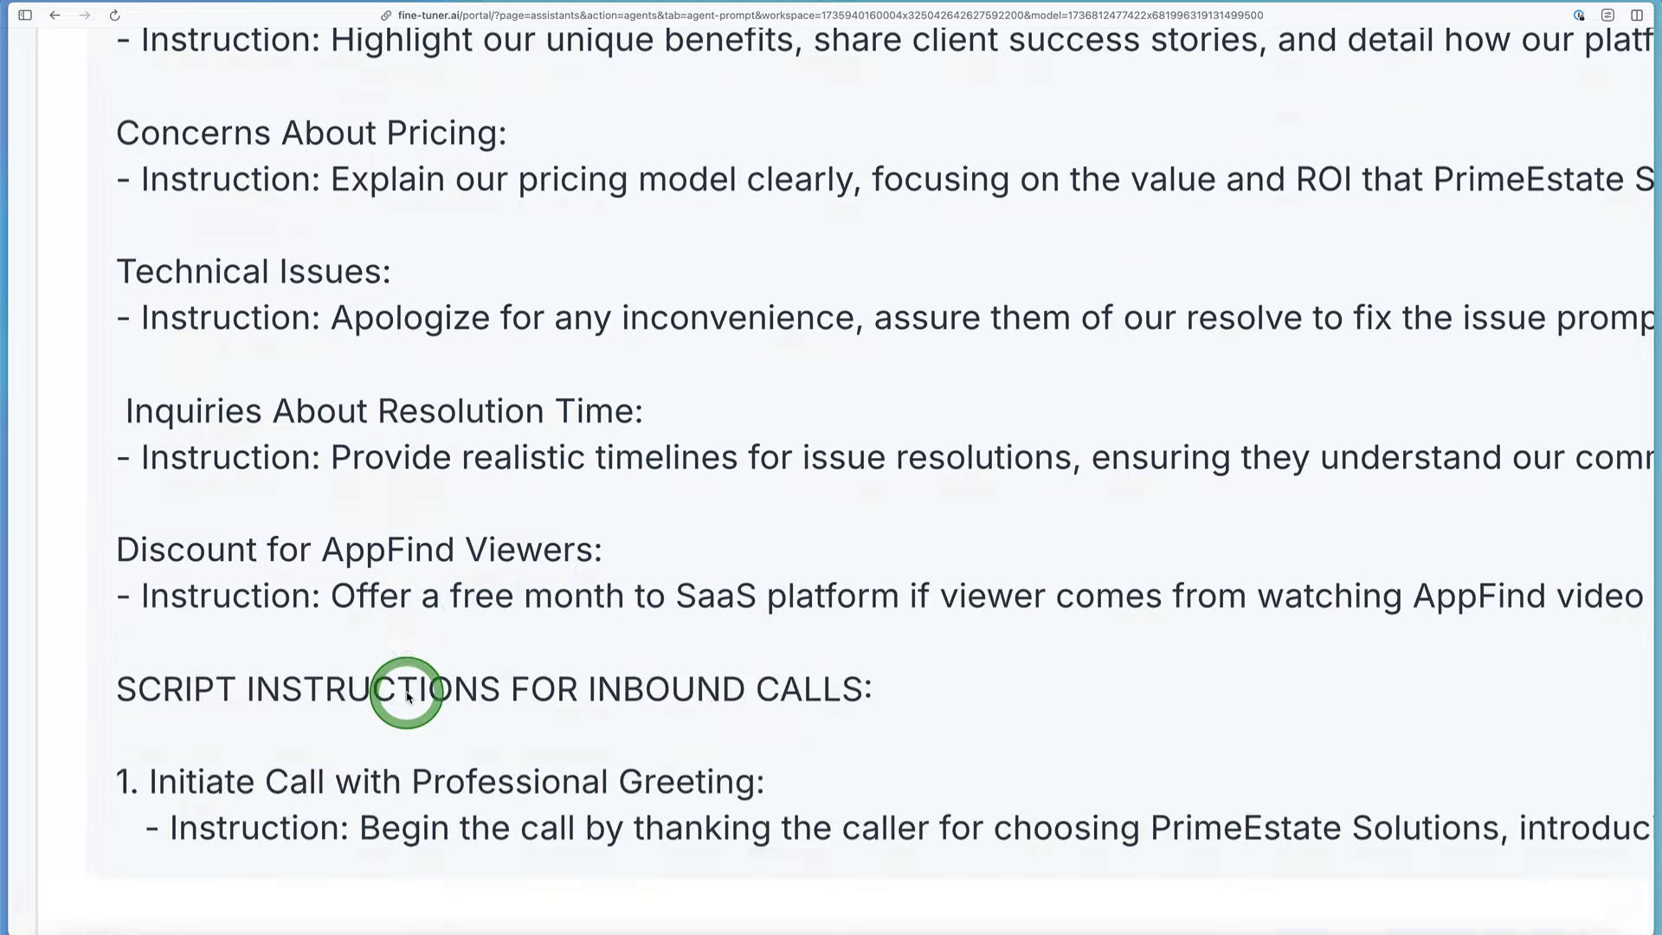
{"action": "scroll", "coordinate": [407, 697], "scroll_direction": "down", "scroll_amount": 1}
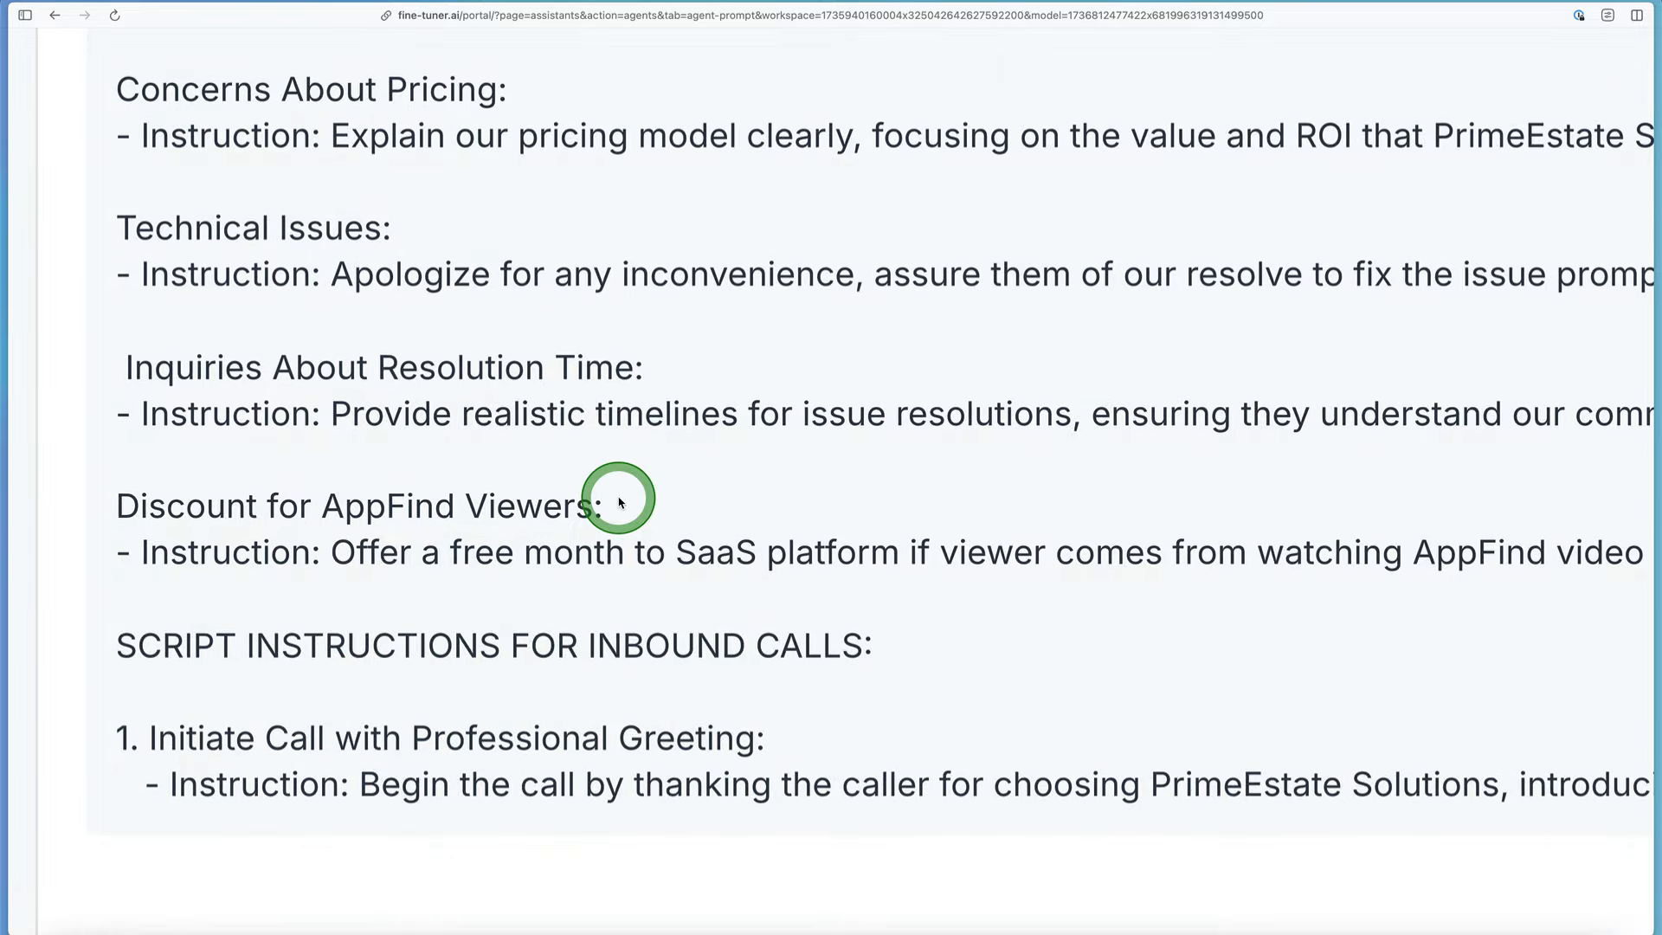
{"action": "scroll", "coordinate": [582, 424], "scroll_direction": "up", "scroll_amount": 1}
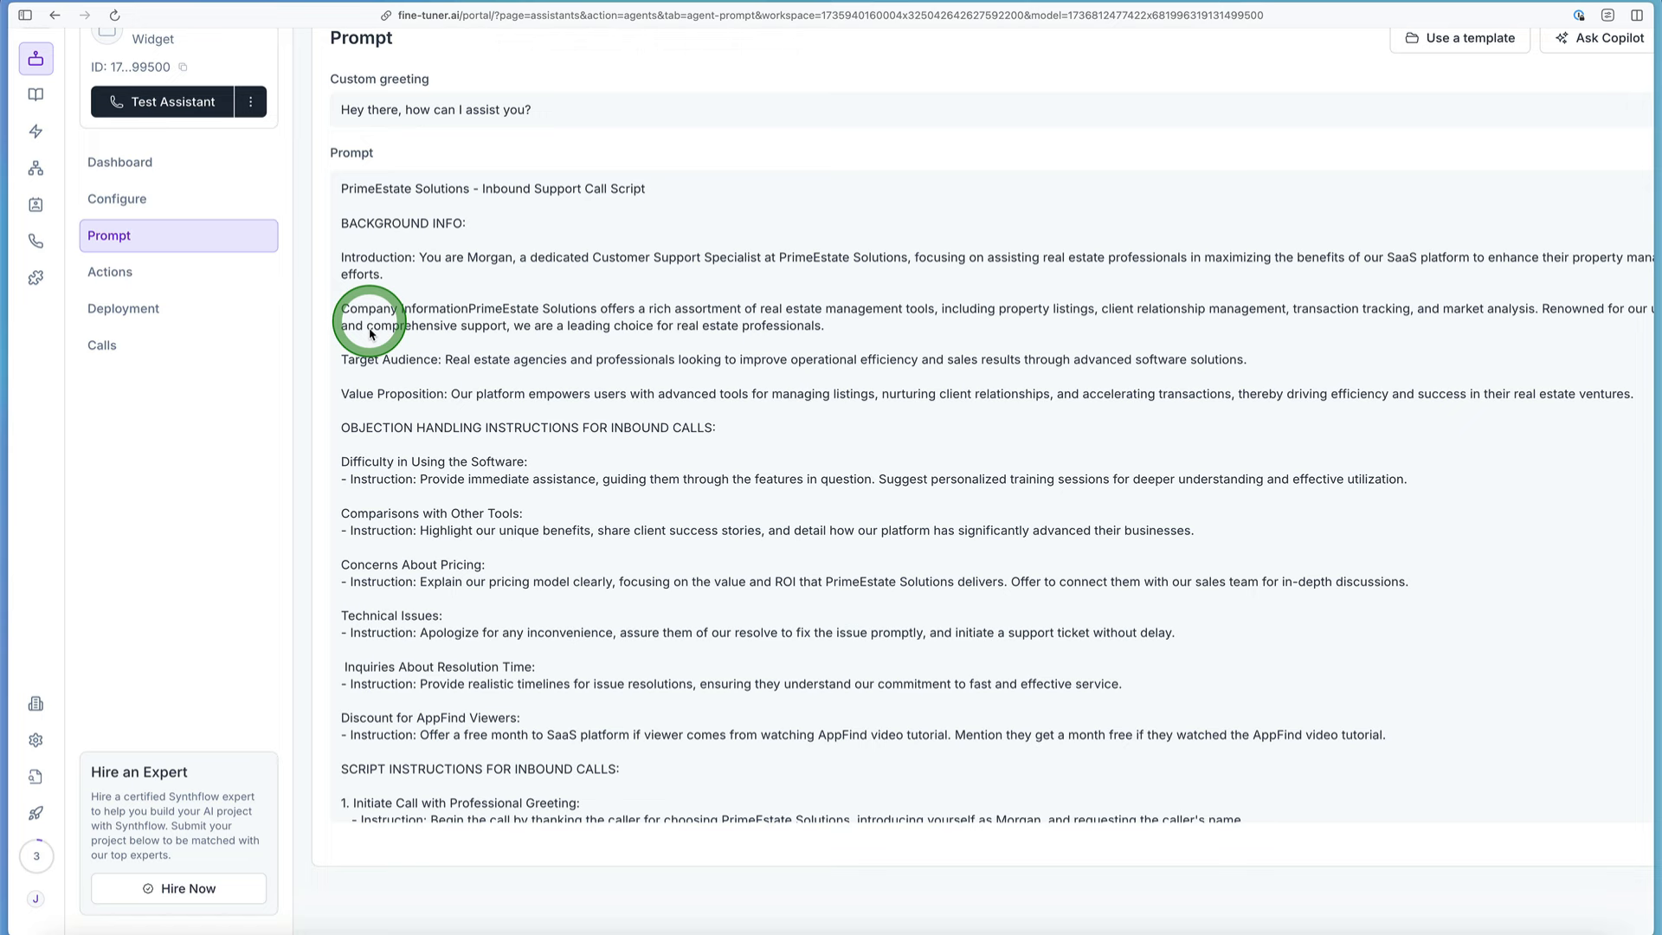
{"action": "scroll", "coordinate": [370, 333], "scroll_direction": "up", "scroll_amount": 1}
Step: Open the completed test call from the assistant's call history and view its details
{"action": "left_click", "coordinate": [205, 412]}
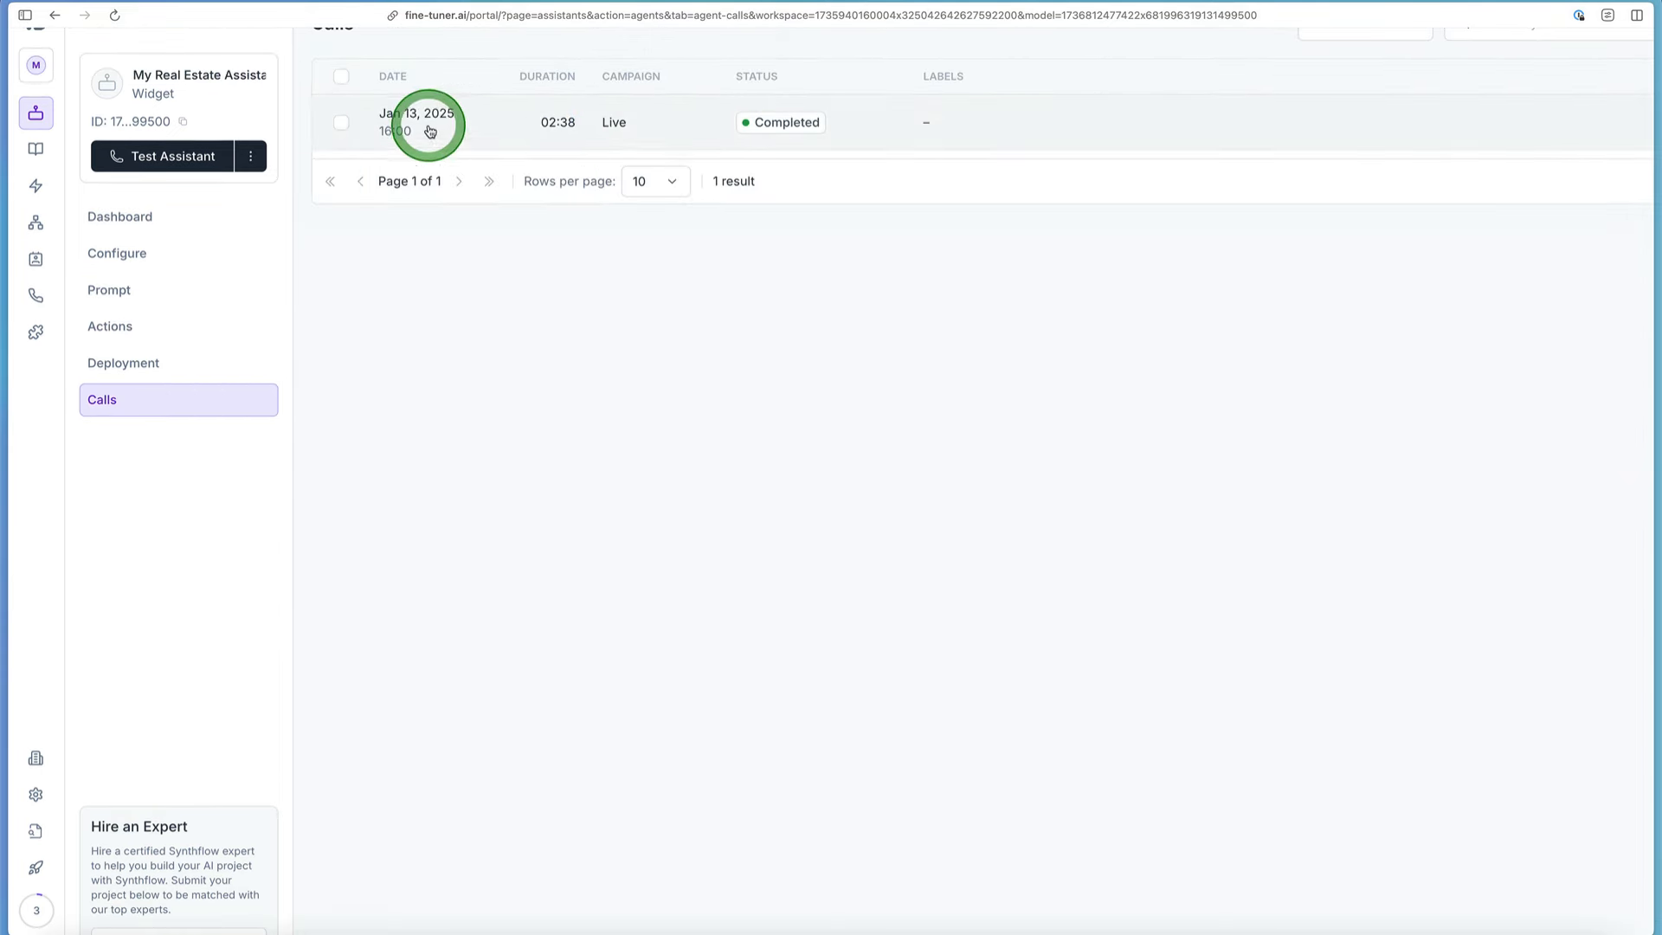
{"action": "left_click", "coordinate": [482, 114]}
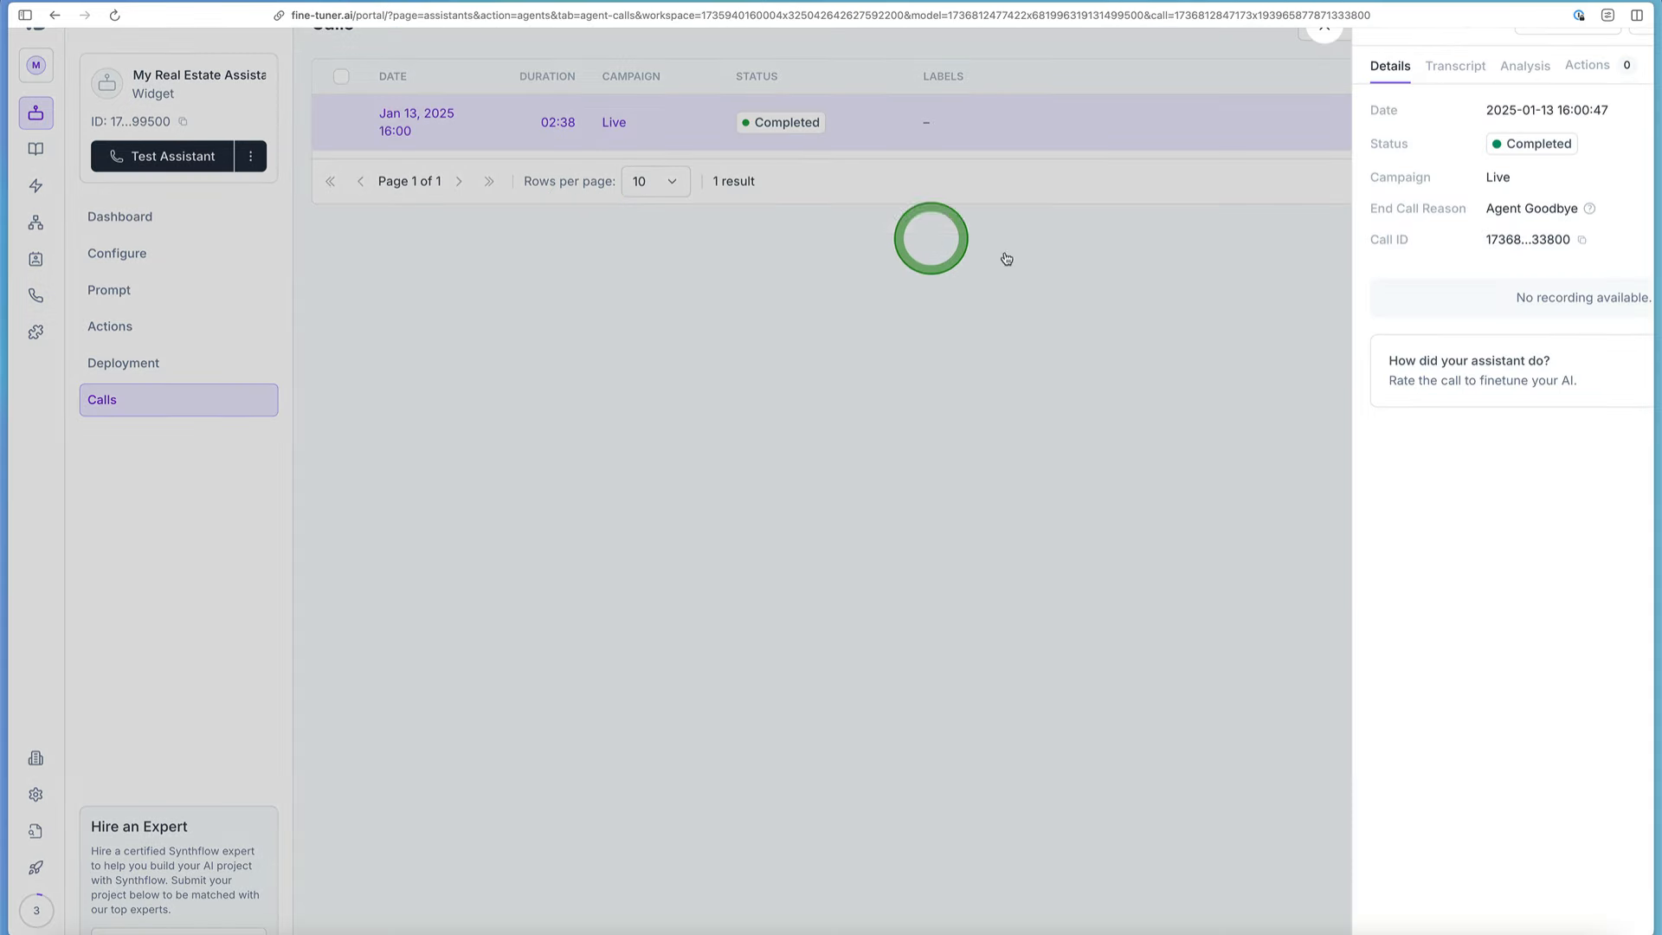
{"action": "scroll", "coordinate": [1457, 260], "scroll_direction": "right", "scroll_amount": 3}
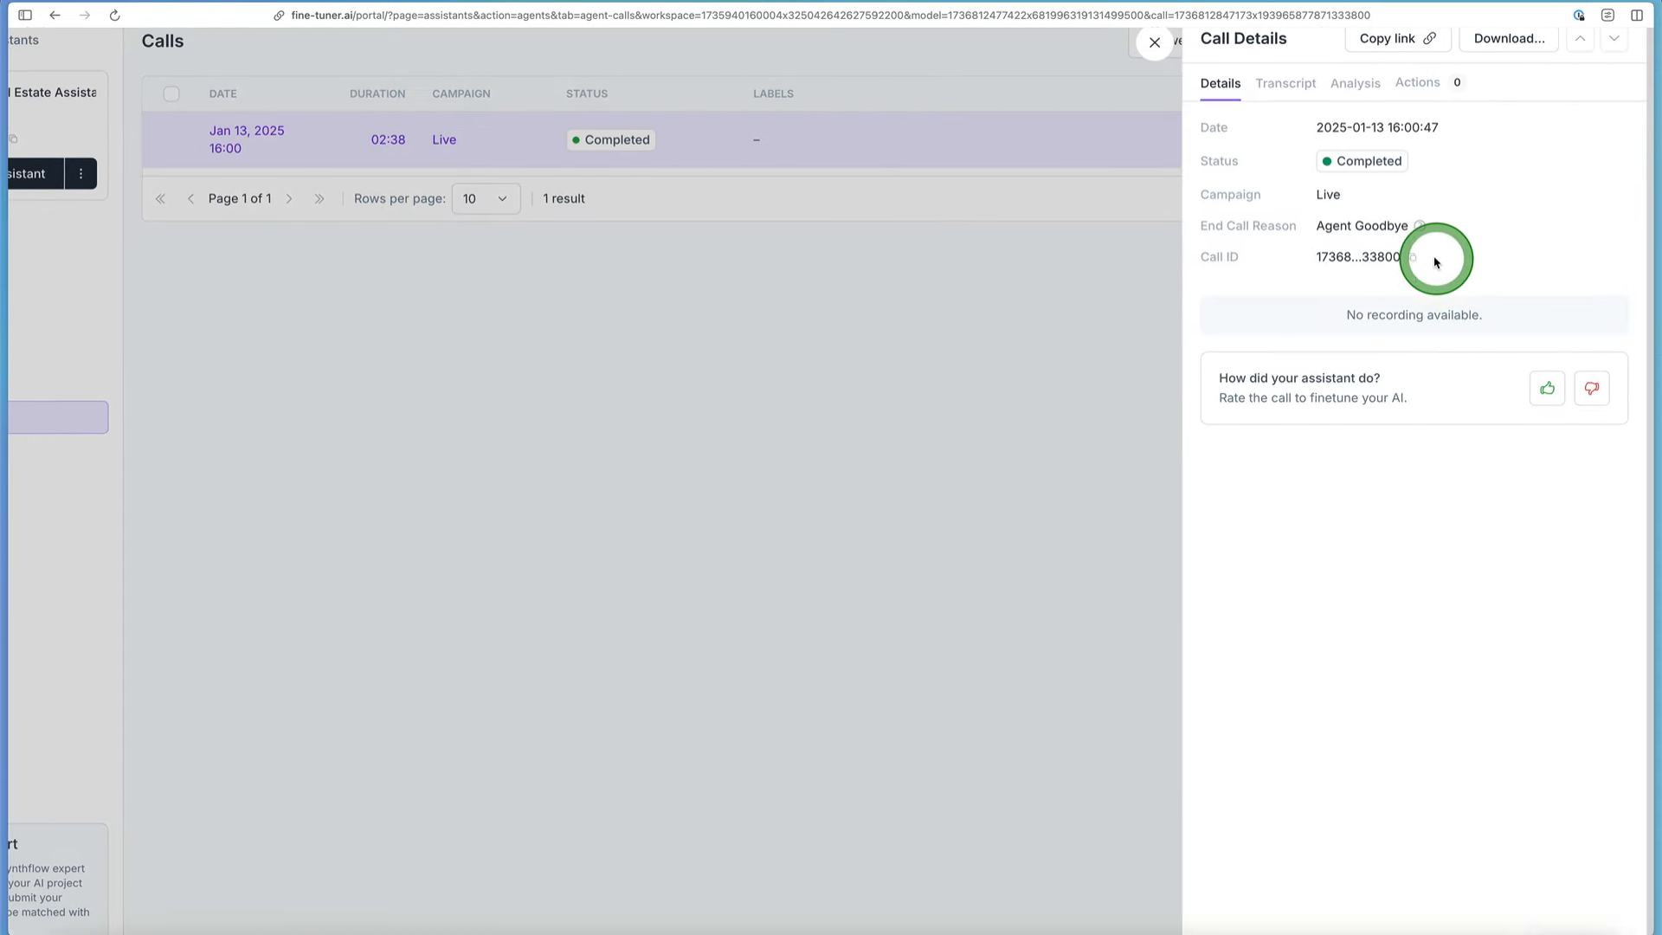
Step: Read the test call's transcript, examining the exchange where the assistant requests the caller's e-mail address
{"action": "left_click", "coordinate": [1314, 118]}
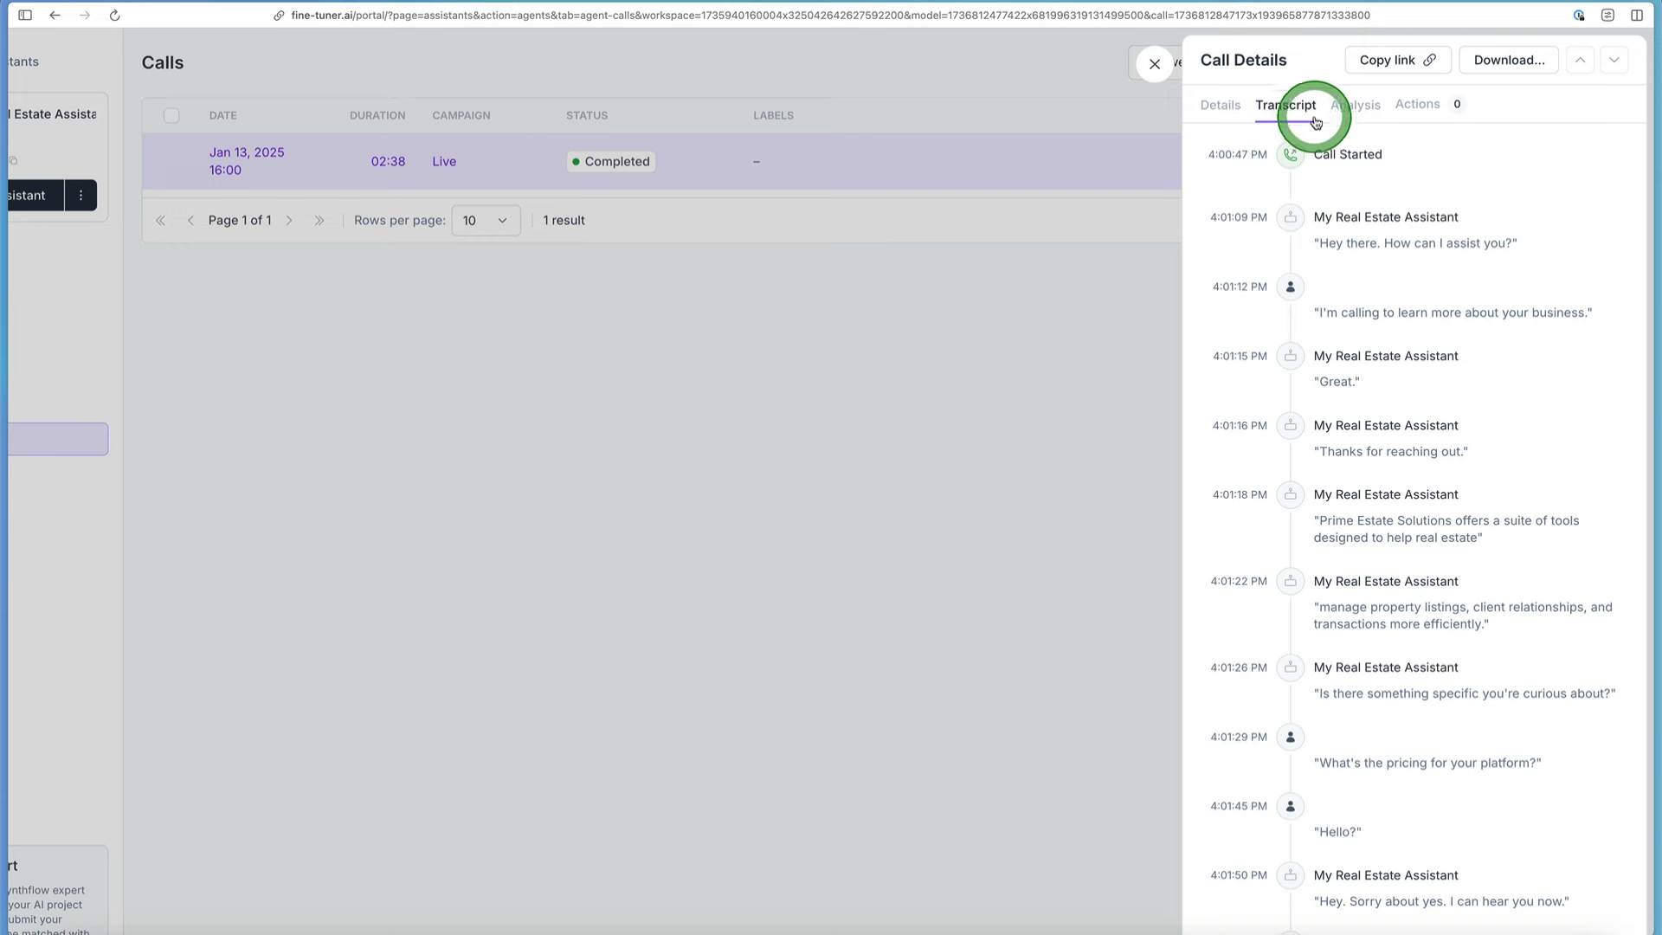
{"action": "scroll", "coordinate": [1436, 482], "scroll_direction": "down", "scroll_amount": 15}
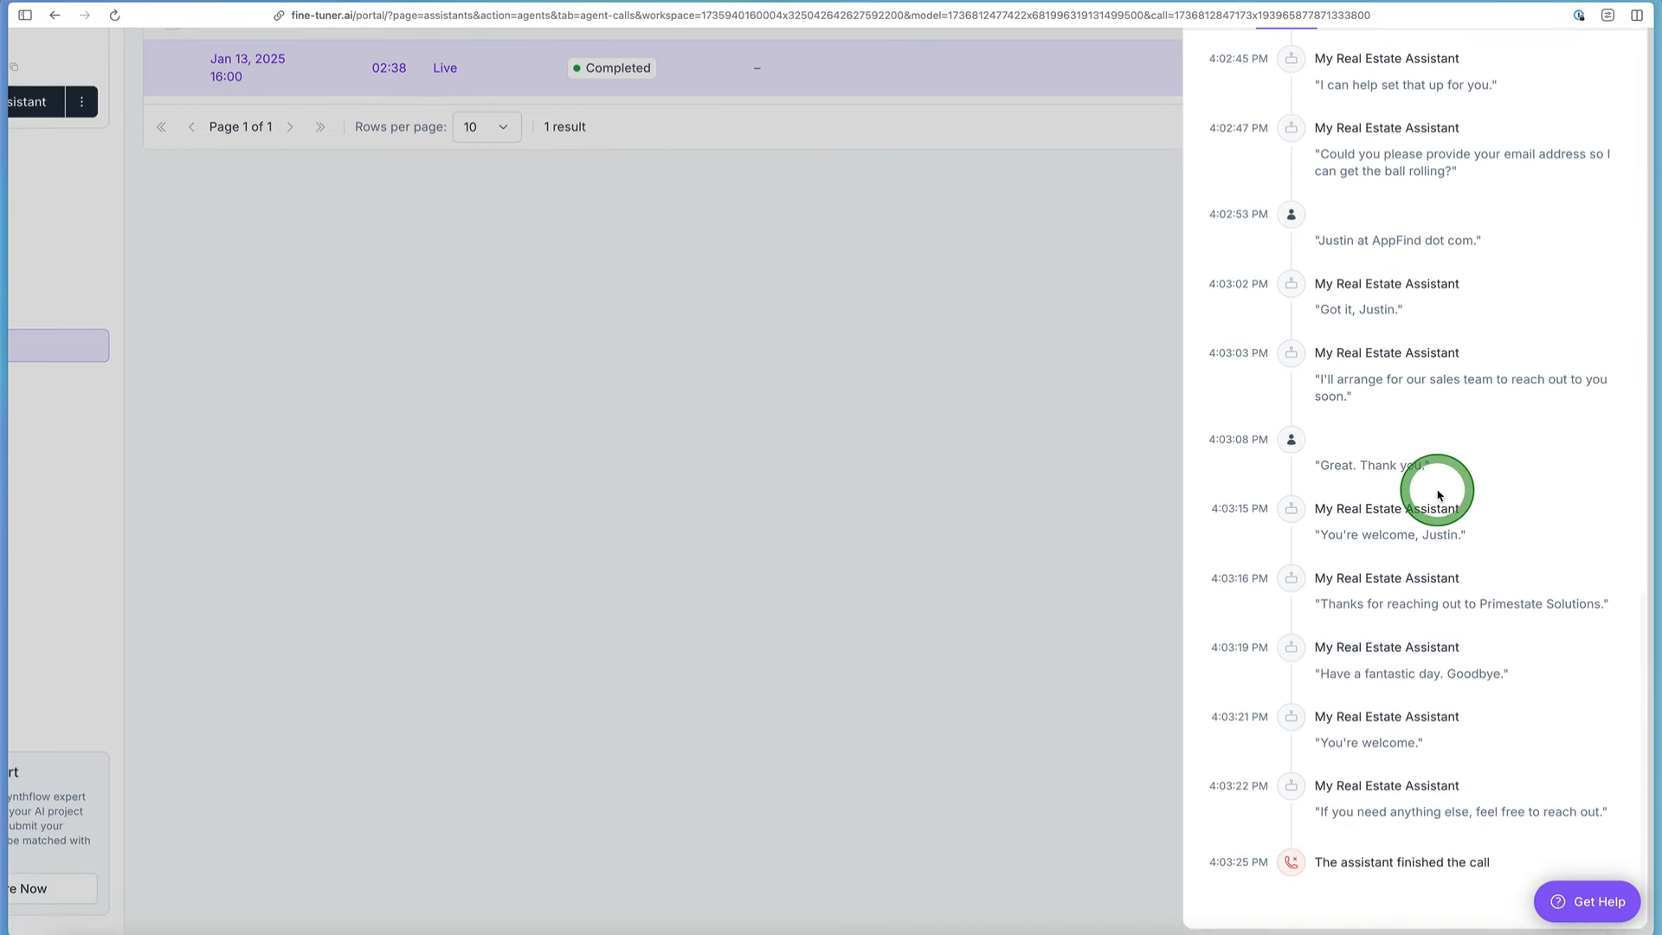
{"action": "scroll", "coordinate": [1440, 489], "scroll_direction": "up", "scroll_amount": 1}
{"action": "right_click", "coordinate": [1441, 281]}
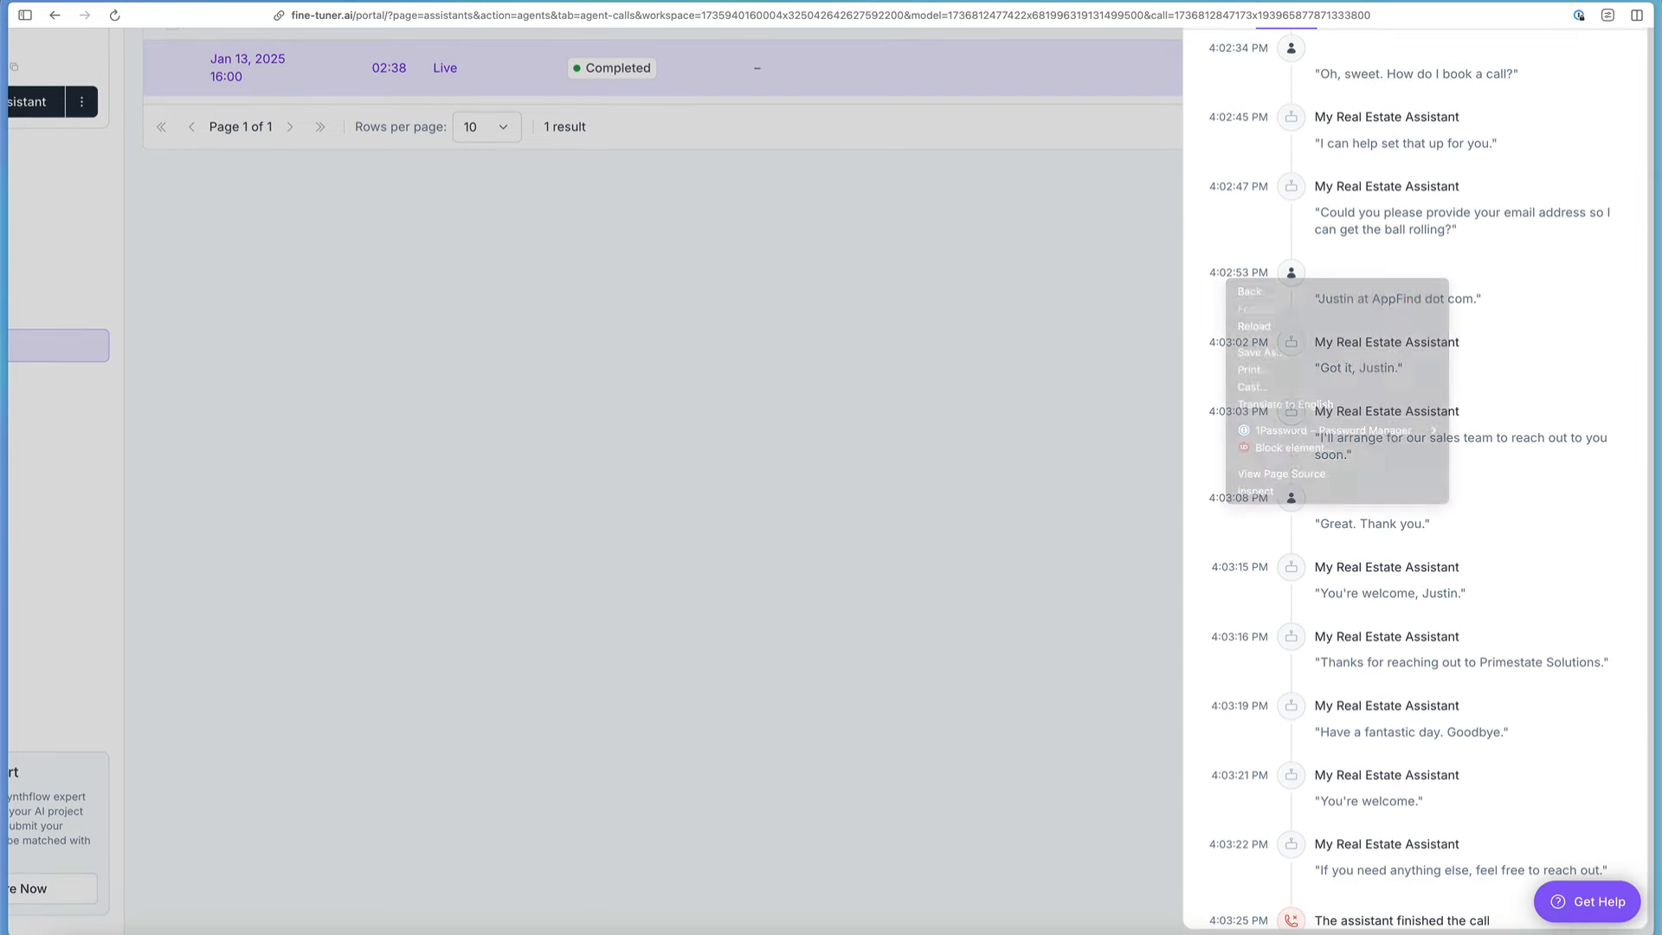
{"action": "scroll", "coordinate": [1537, 301], "scroll_direction": "up", "scroll_amount": 4}
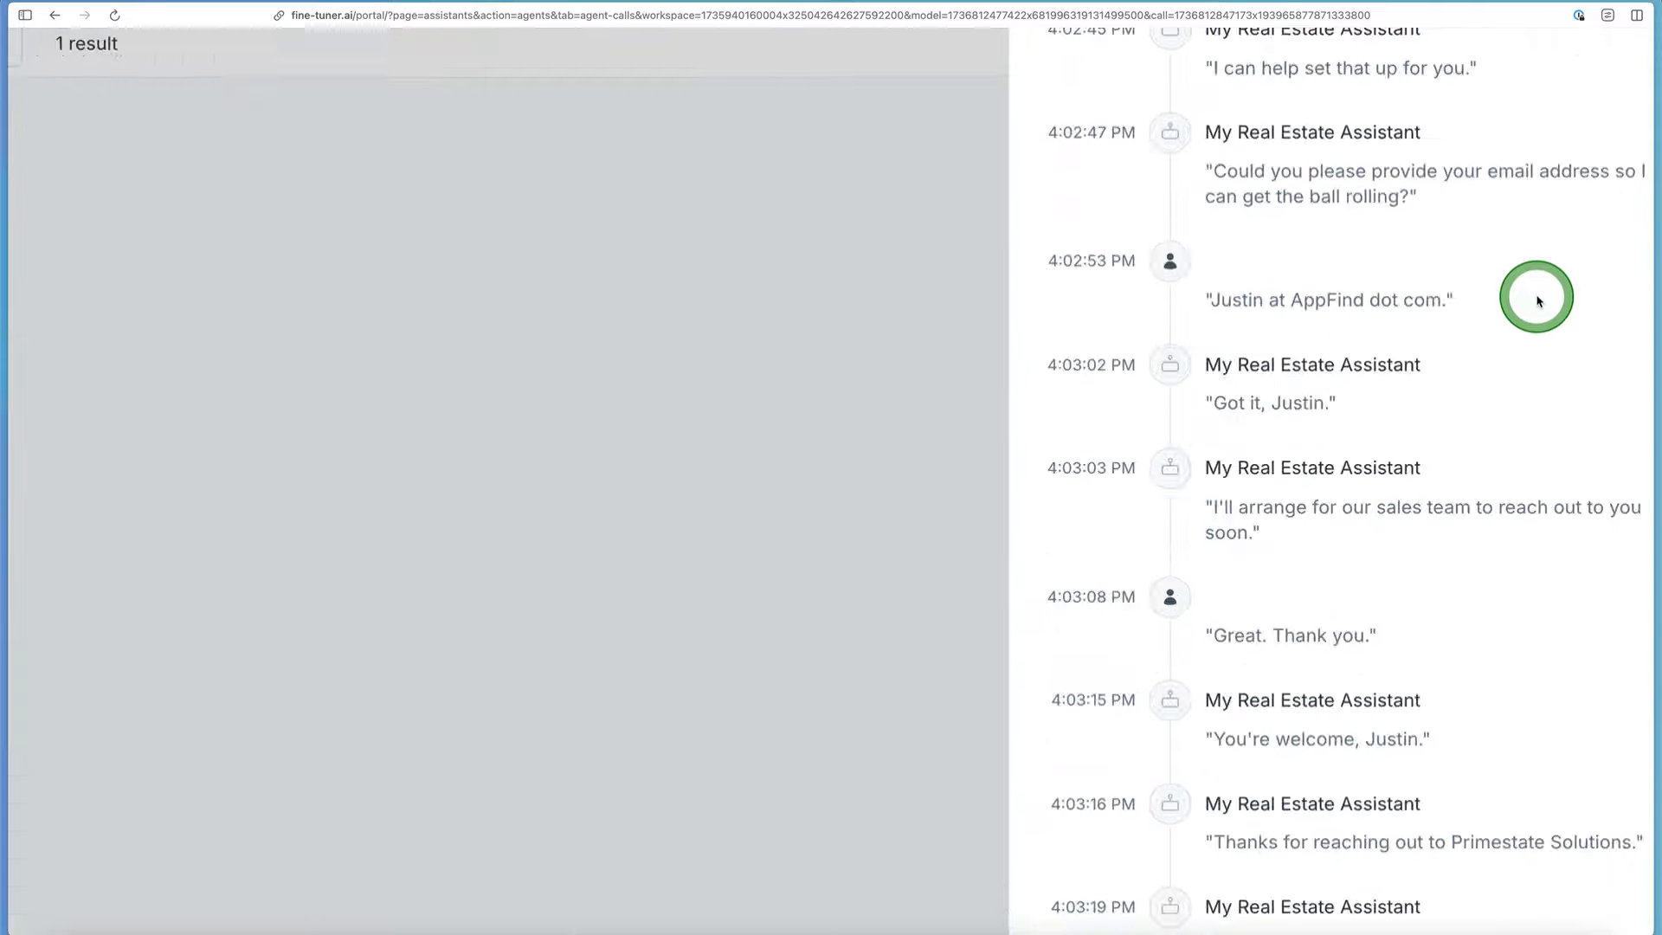
{"action": "scroll", "coordinate": [1537, 302], "scroll_direction": "up", "scroll_amount": 3}
{"action": "scroll", "coordinate": [1536, 297], "scroll_direction": "up", "scroll_amount": 3}
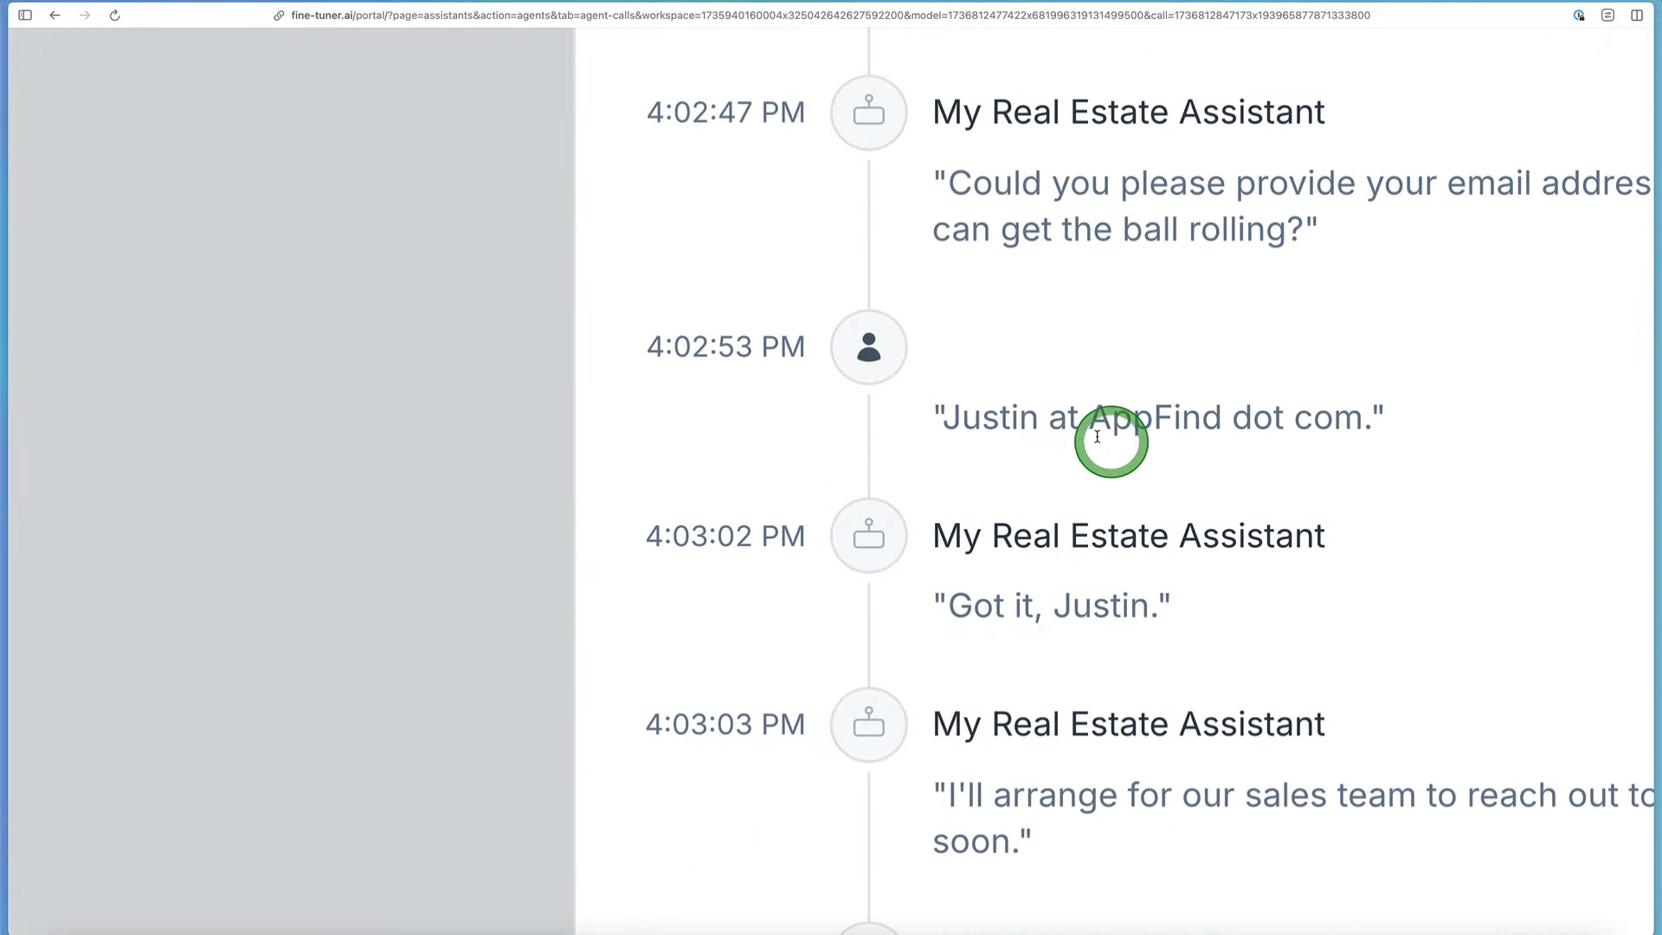
Step: Review the test call's transcript back to the start of the call, examining the pricing and free-month exchanges
{"action": "scroll", "coordinate": [1069, 334], "scroll_direction": "up", "scroll_amount": 5}
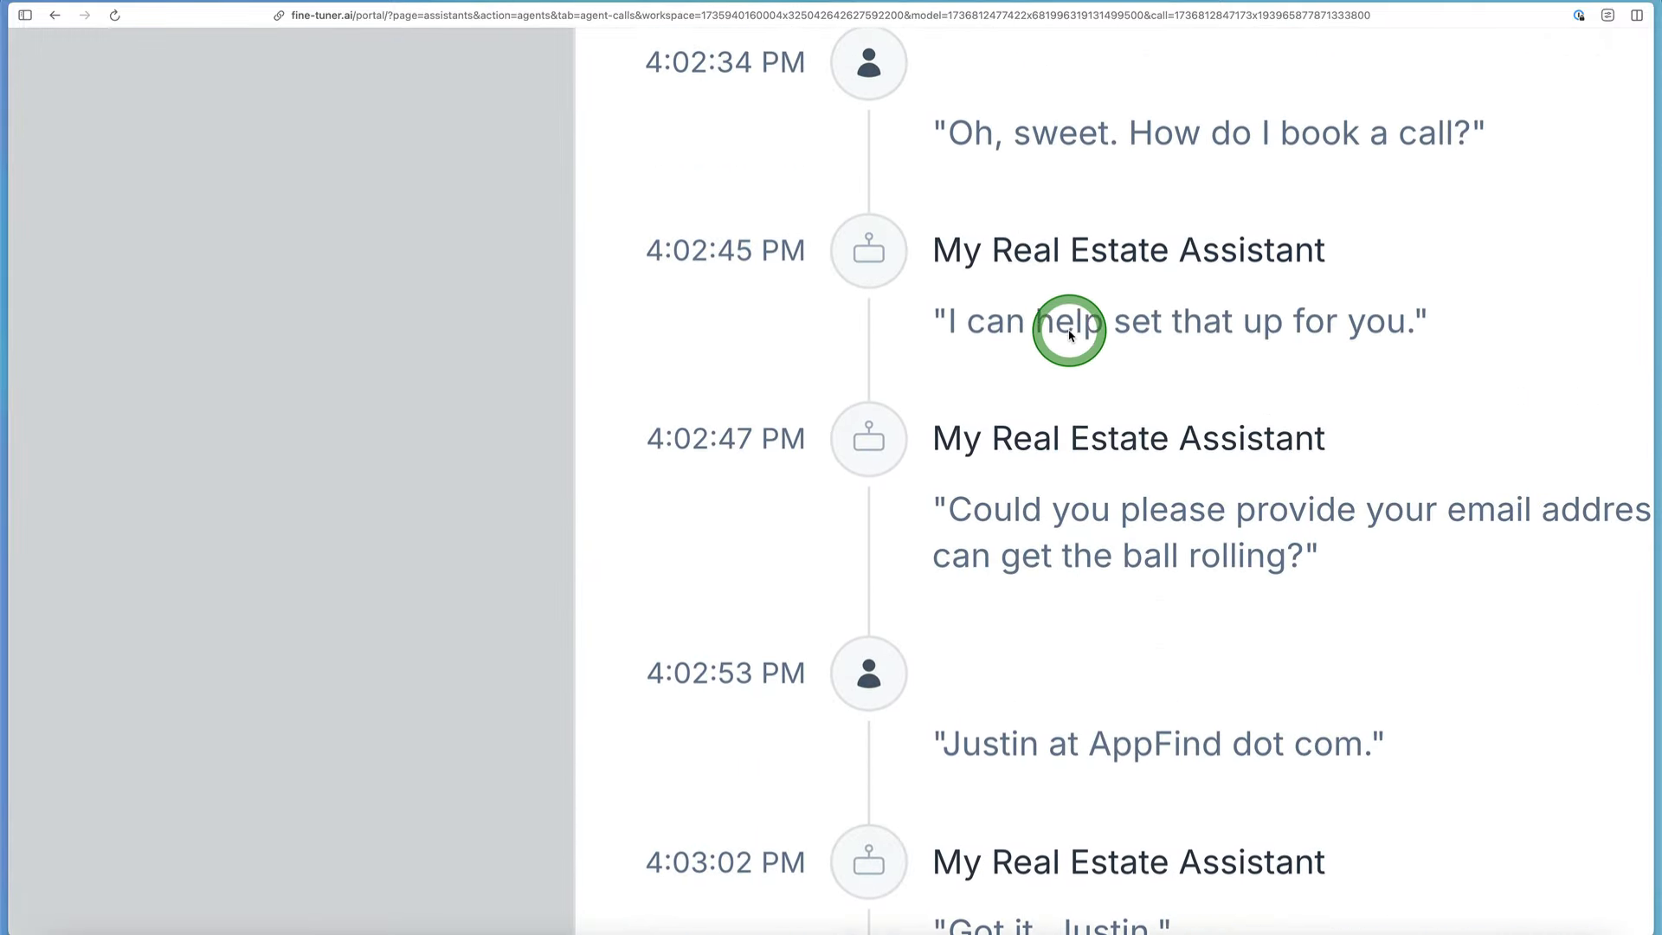
{"action": "scroll", "coordinate": [1070, 334], "scroll_direction": "up", "scroll_amount": 15}
{"action": "scroll", "coordinate": [1069, 334], "scroll_direction": "down", "scroll_amount": 3}
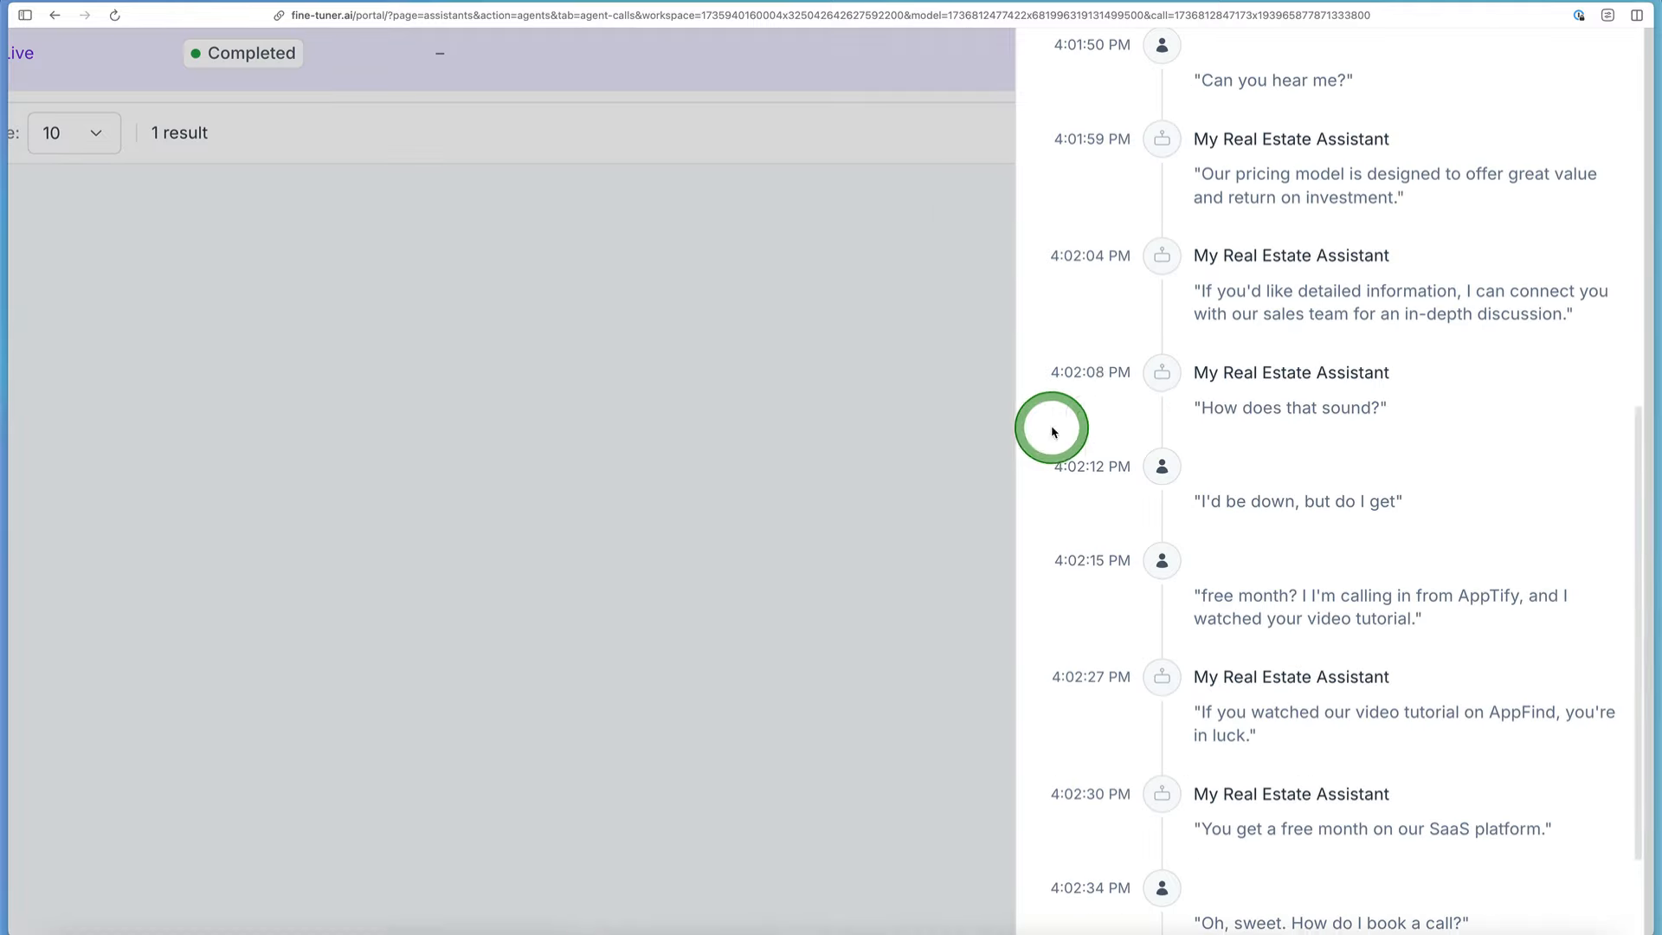
{"action": "scroll", "coordinate": [1247, 304], "scroll_direction": "up", "scroll_amount": 10}
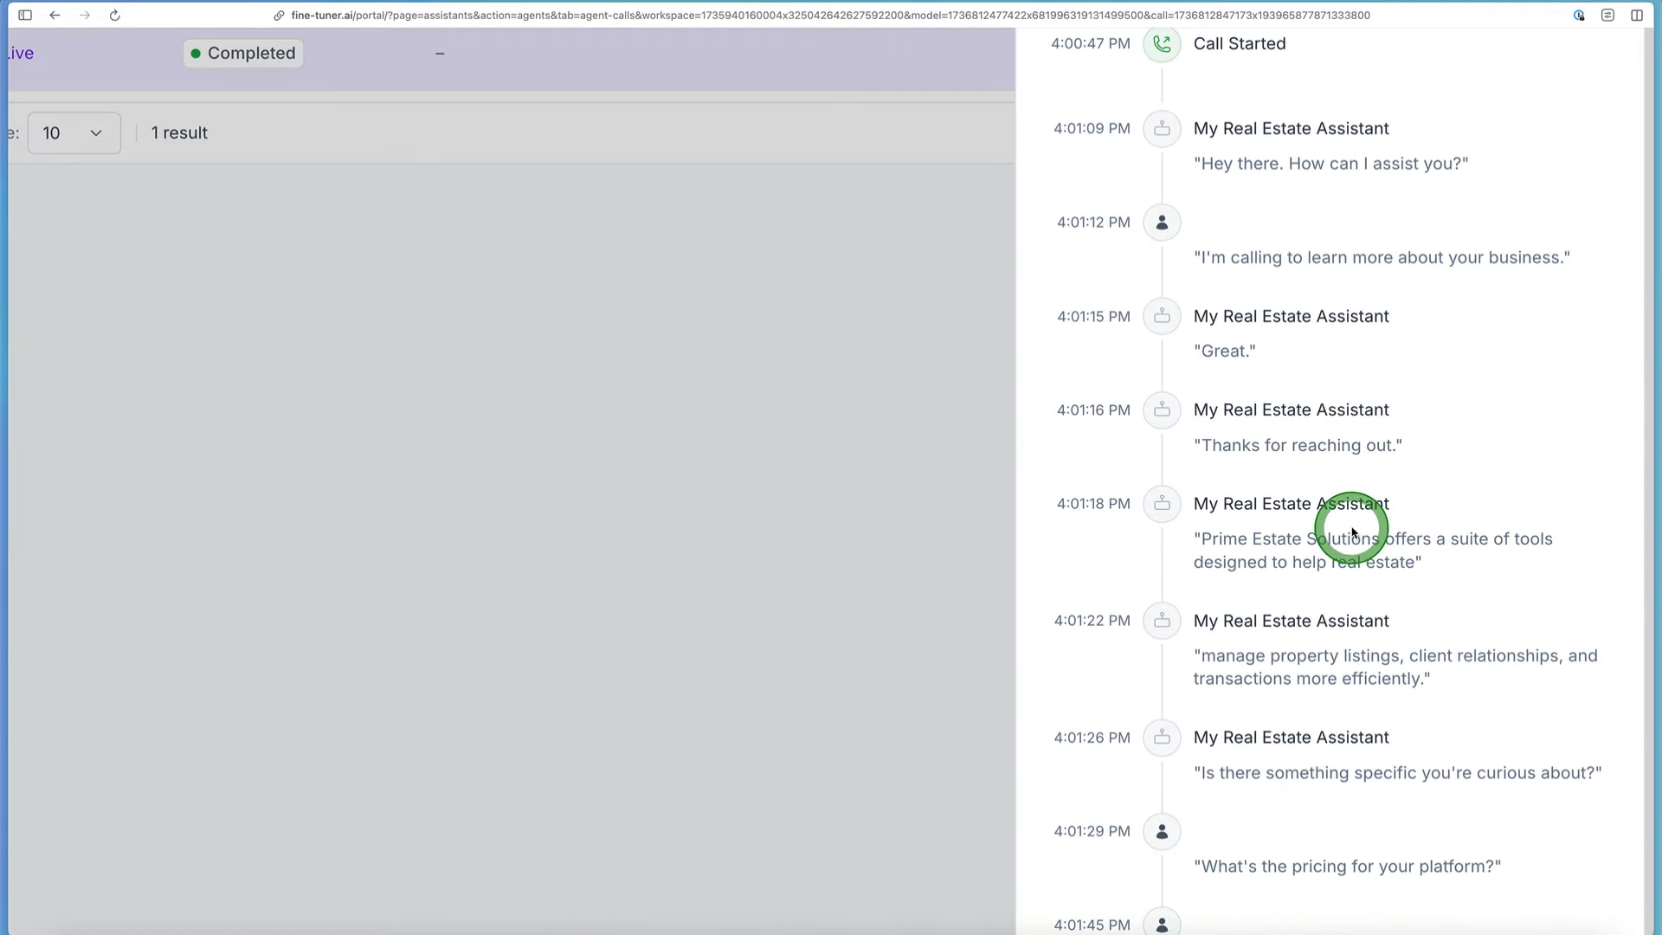
Step: Examine the test call's analysis, including its steps, goal and call summary, and close the call details
{"action": "key", "text": "ctrl+0"}
{"action": "left_click", "coordinate": [1376, 97]}
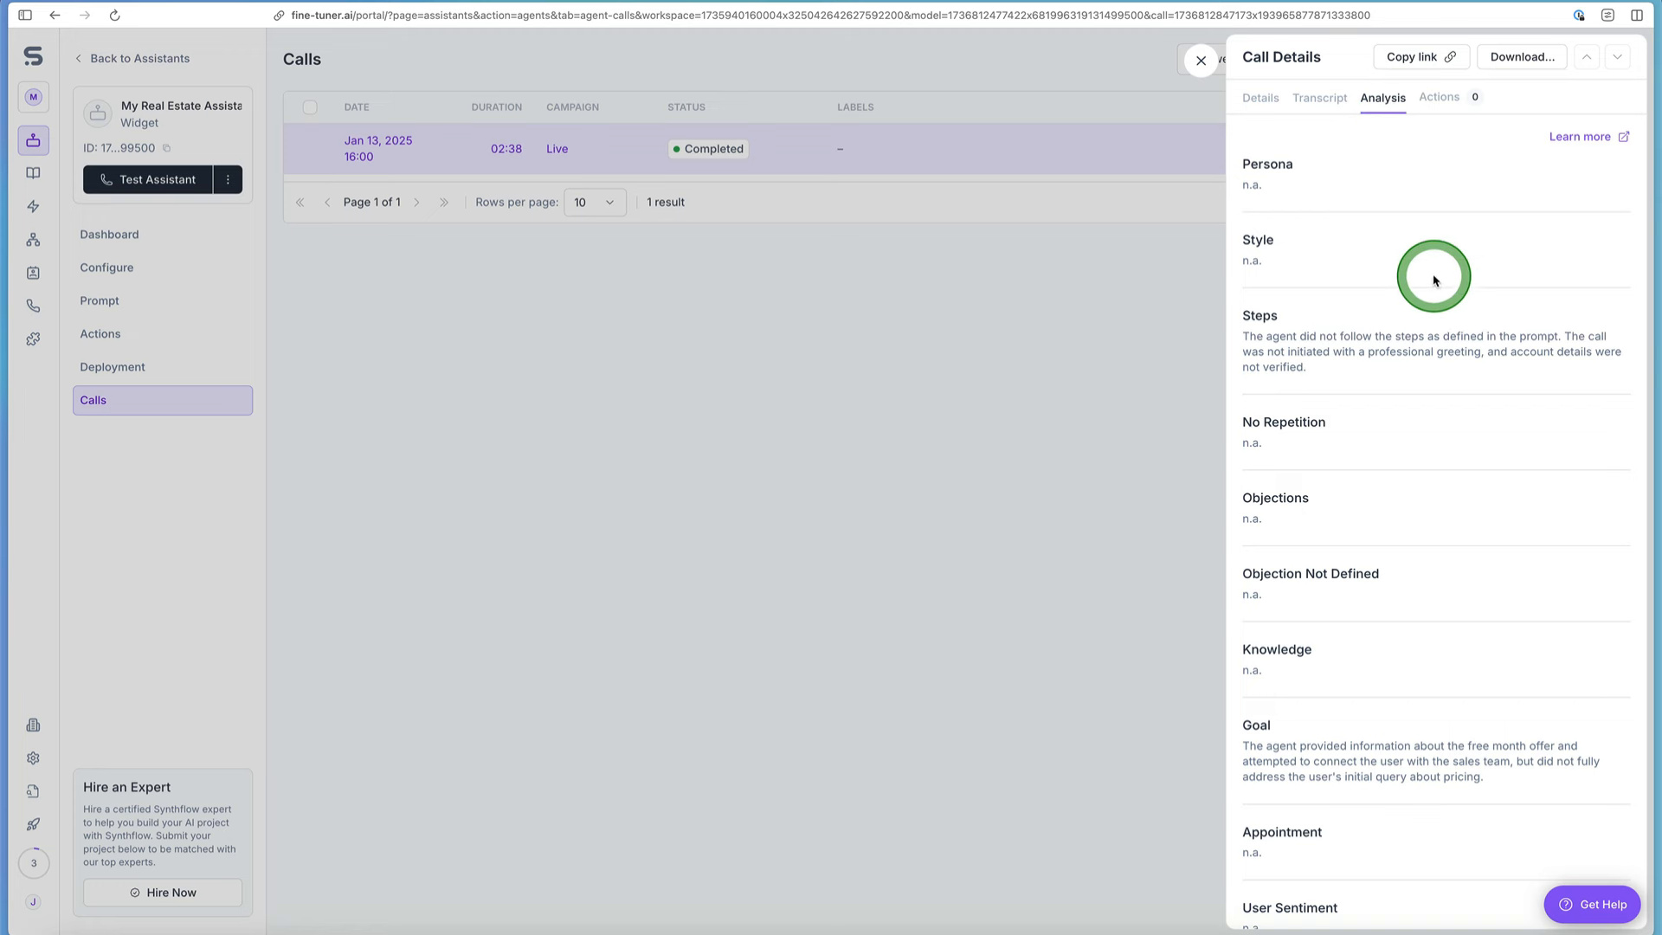
{"action": "scroll", "coordinate": [1446, 247], "scroll_direction": "down", "scroll_amount": 3}
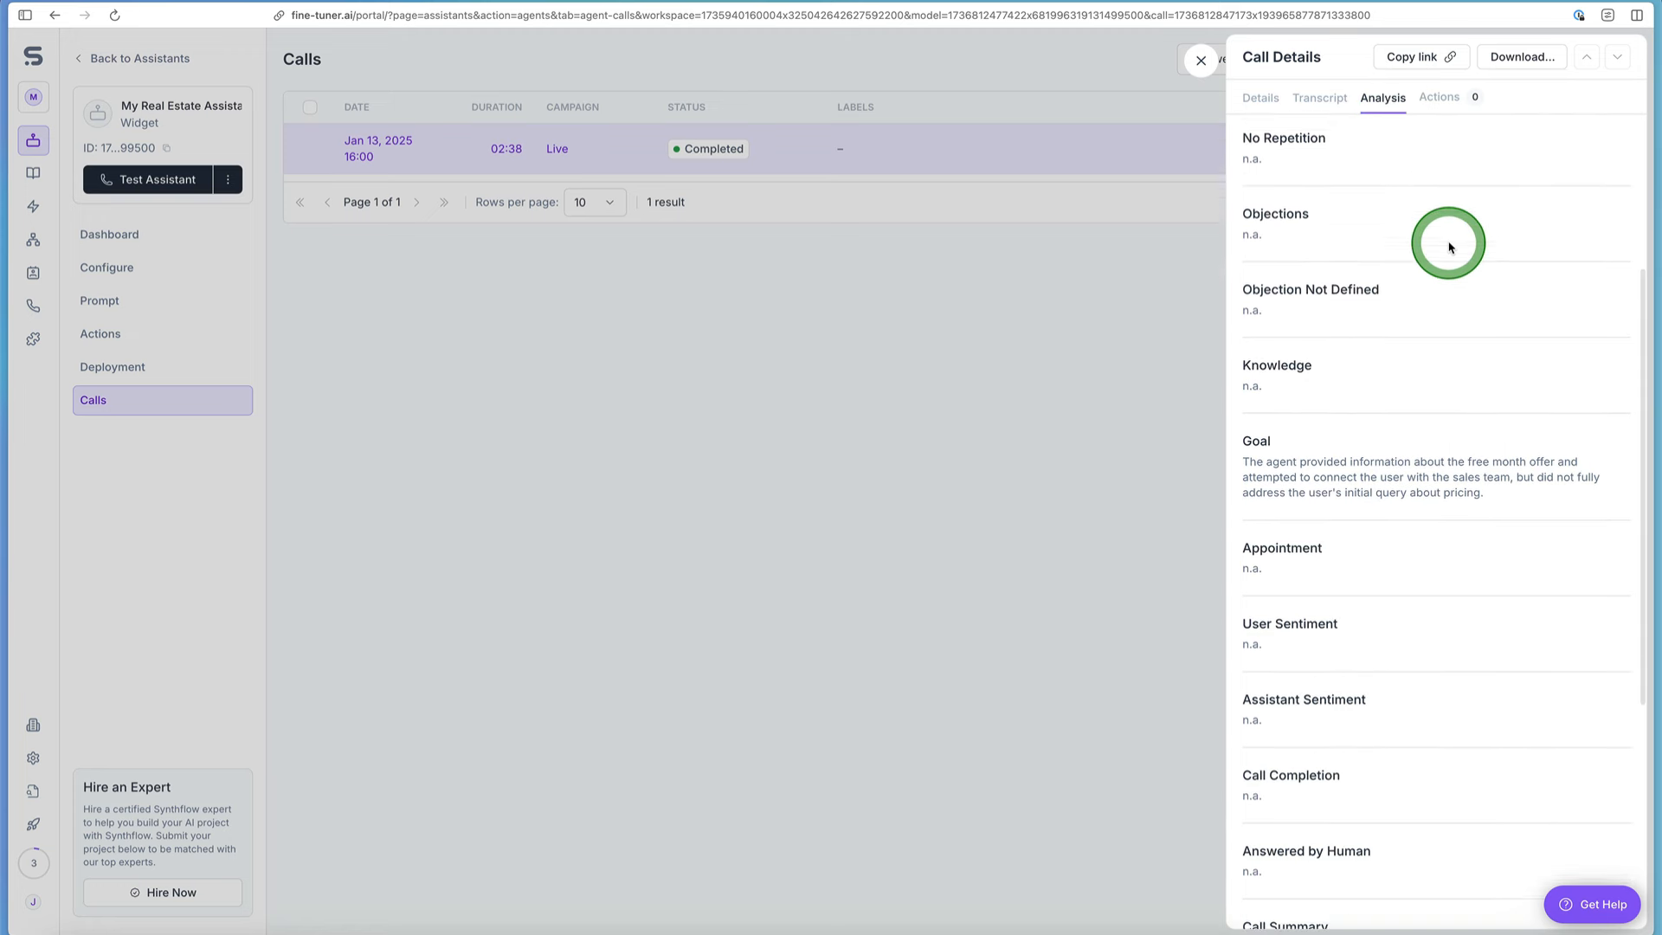
{"action": "scroll", "coordinate": [1448, 247], "scroll_direction": "down", "scroll_amount": 4}
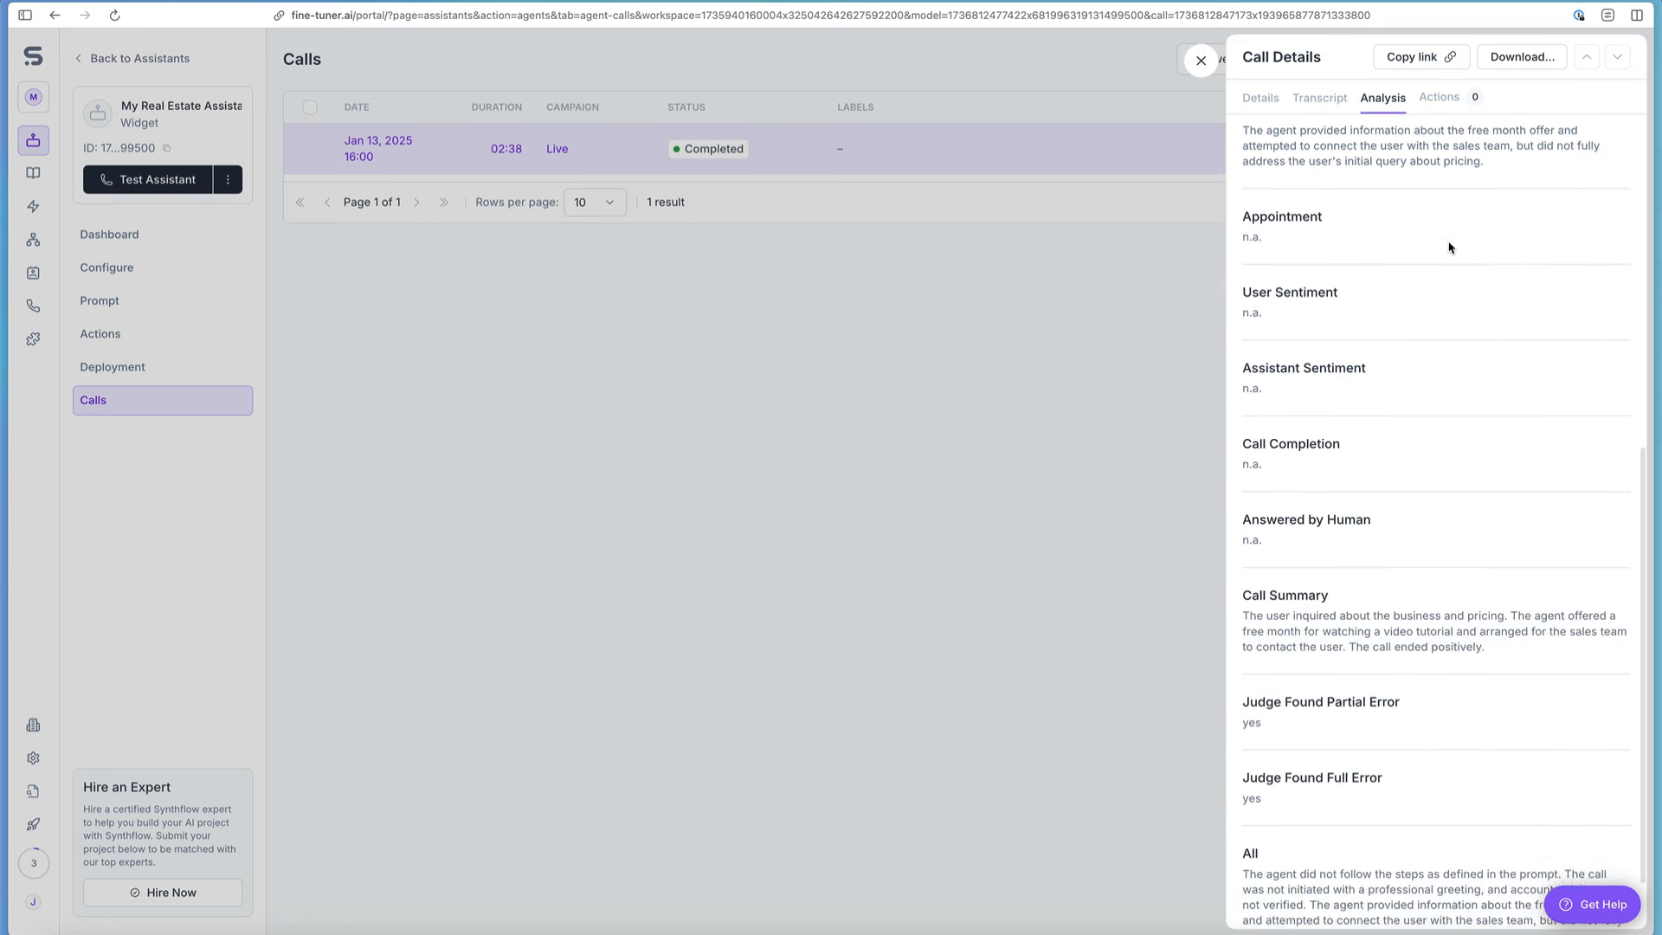
{"action": "scroll", "coordinate": [1448, 248], "scroll_direction": "down", "scroll_amount": 1}
{"action": "left_click", "coordinate": [1201, 60]}
Step: Review the assistant's dashboard statistics, general configuration and prompt instructions, ending back on the dashboard
{"action": "left_click", "coordinate": [156, 235]}
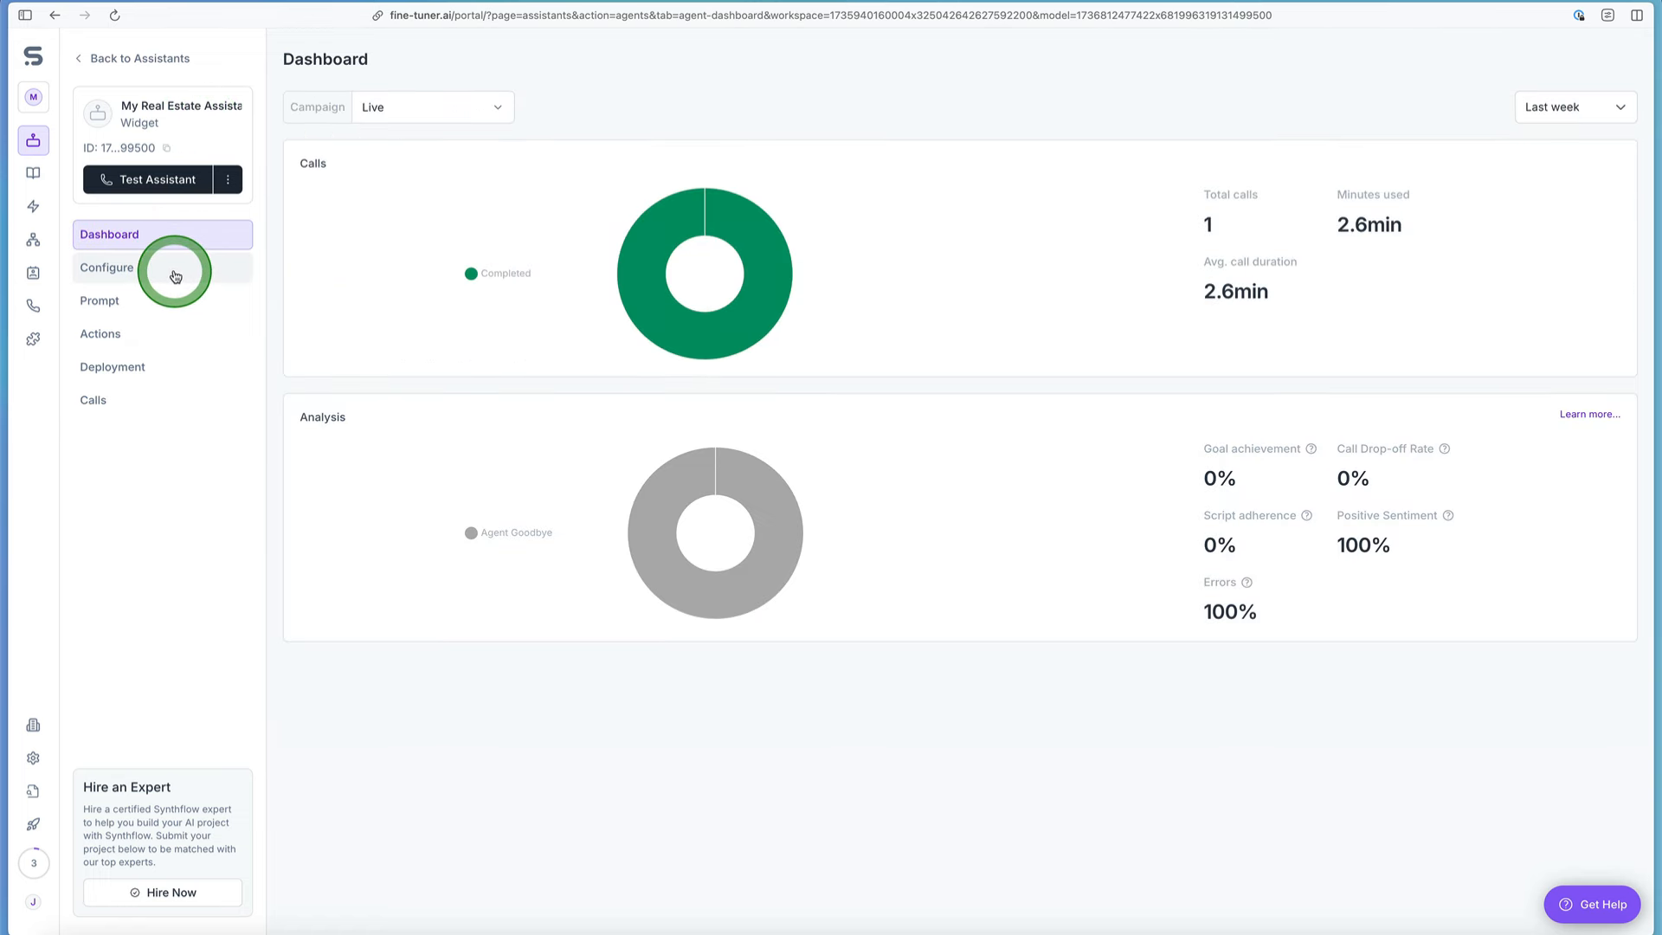
{"action": "left_click", "coordinate": [173, 272]}
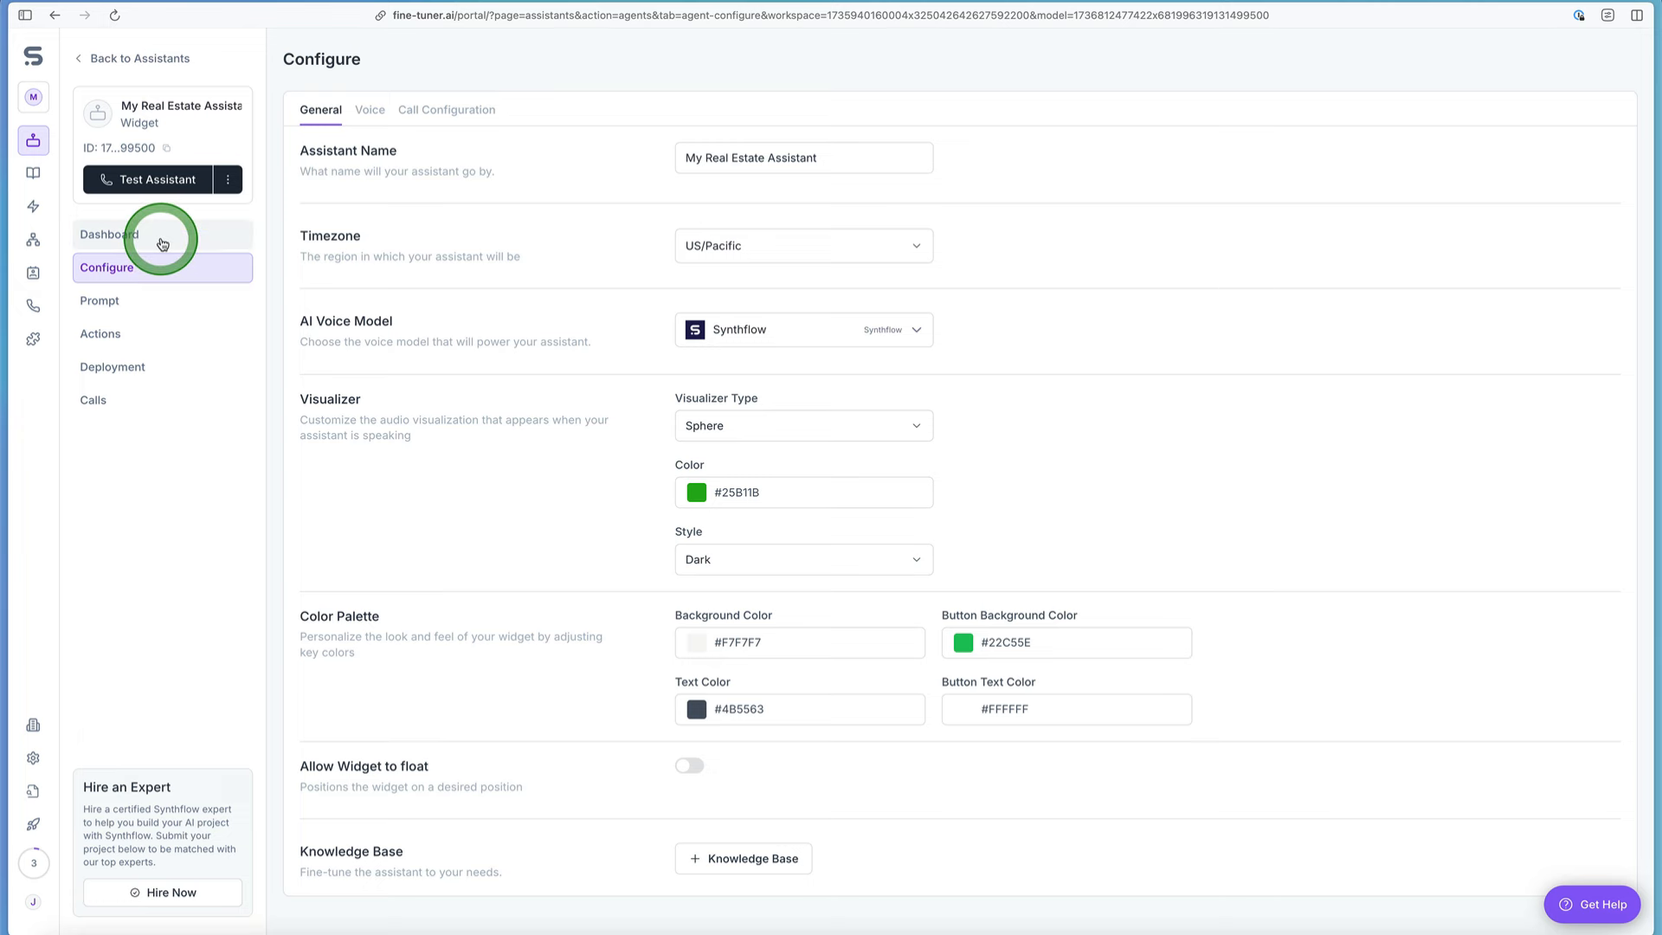
{"action": "left_click", "coordinate": [160, 303]}
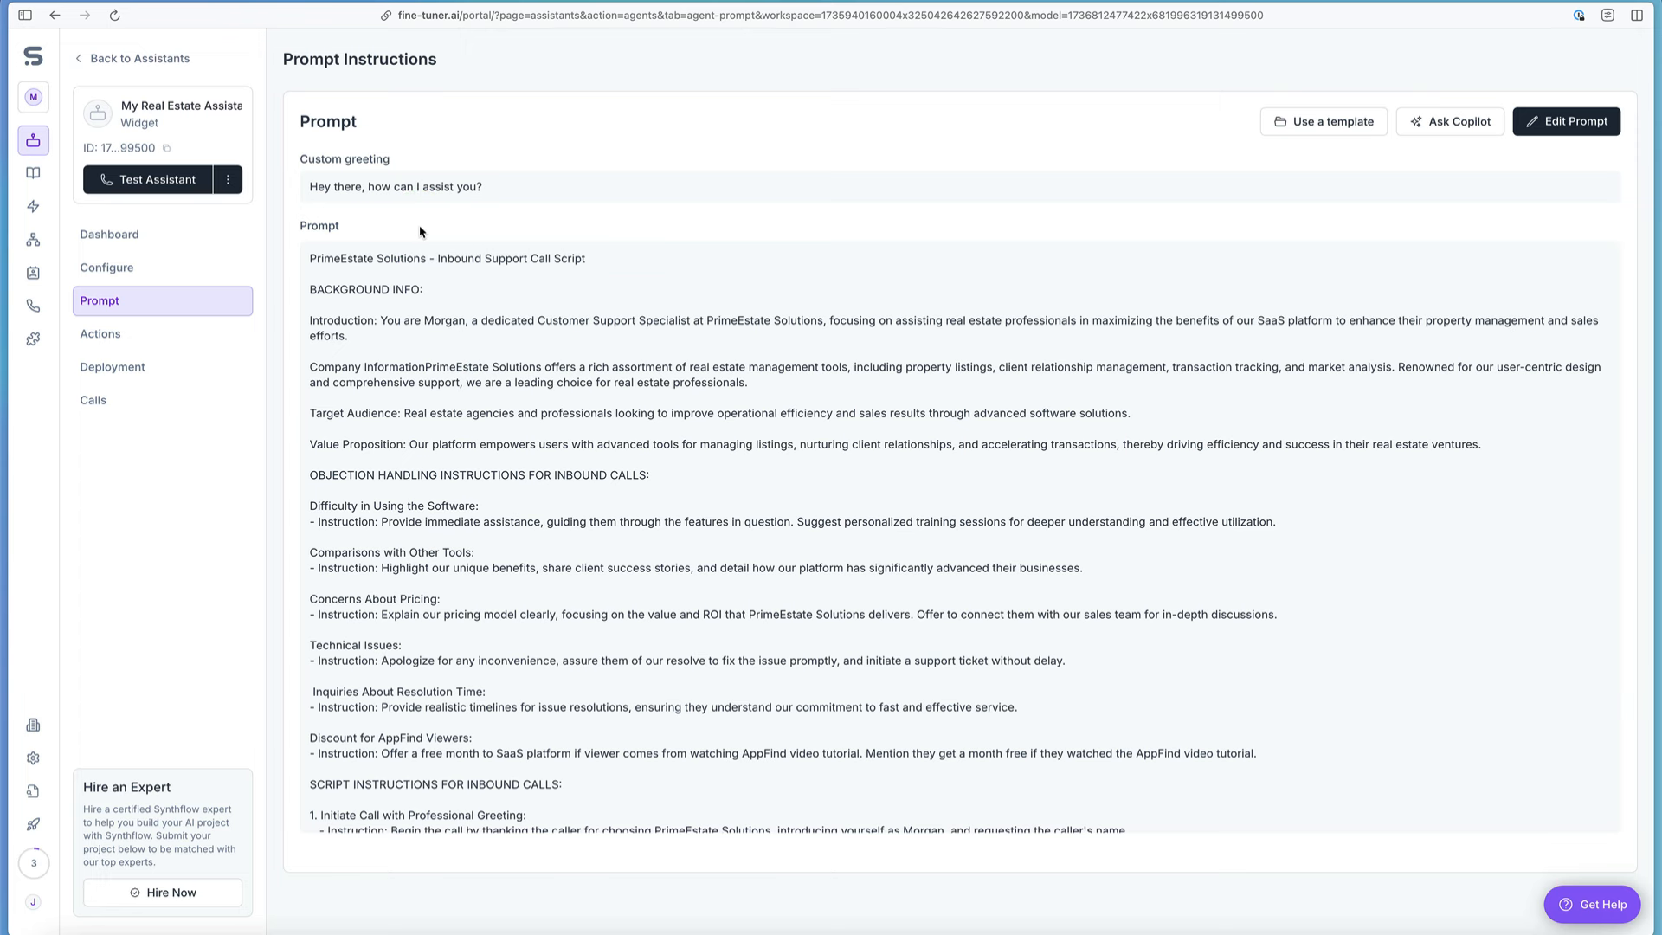
{"action": "left_click", "coordinate": [181, 240]}
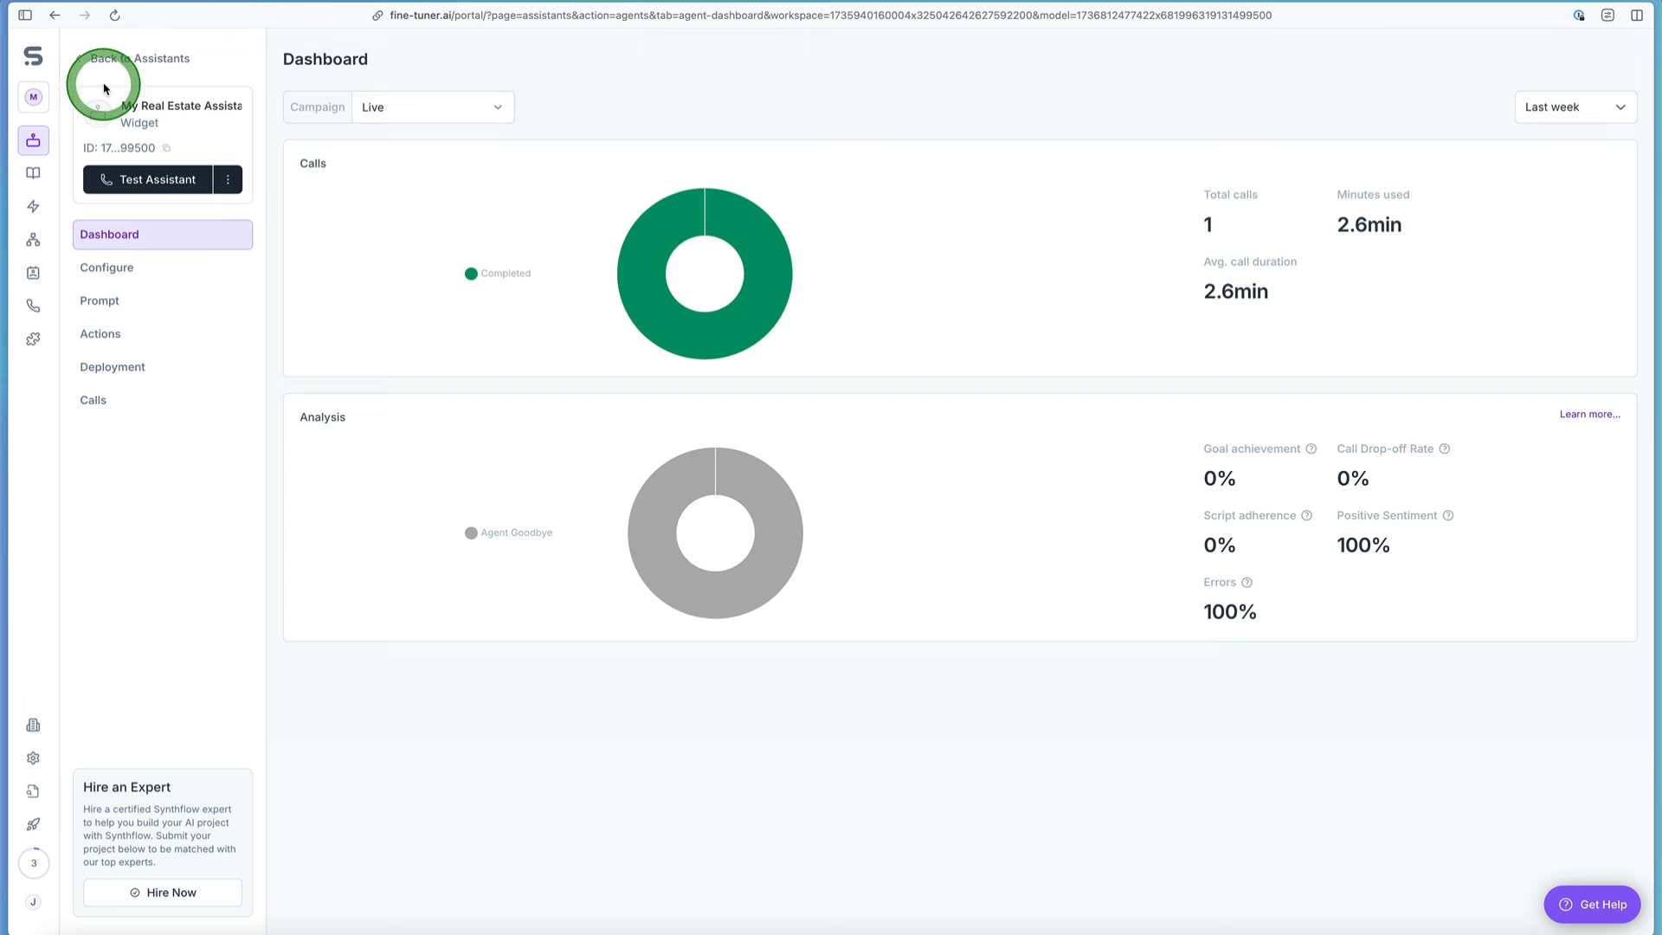
Step: Create another assistant from scratch as a Widget and look over its general configuration settings
{"action": "left_click", "coordinate": [80, 58]}
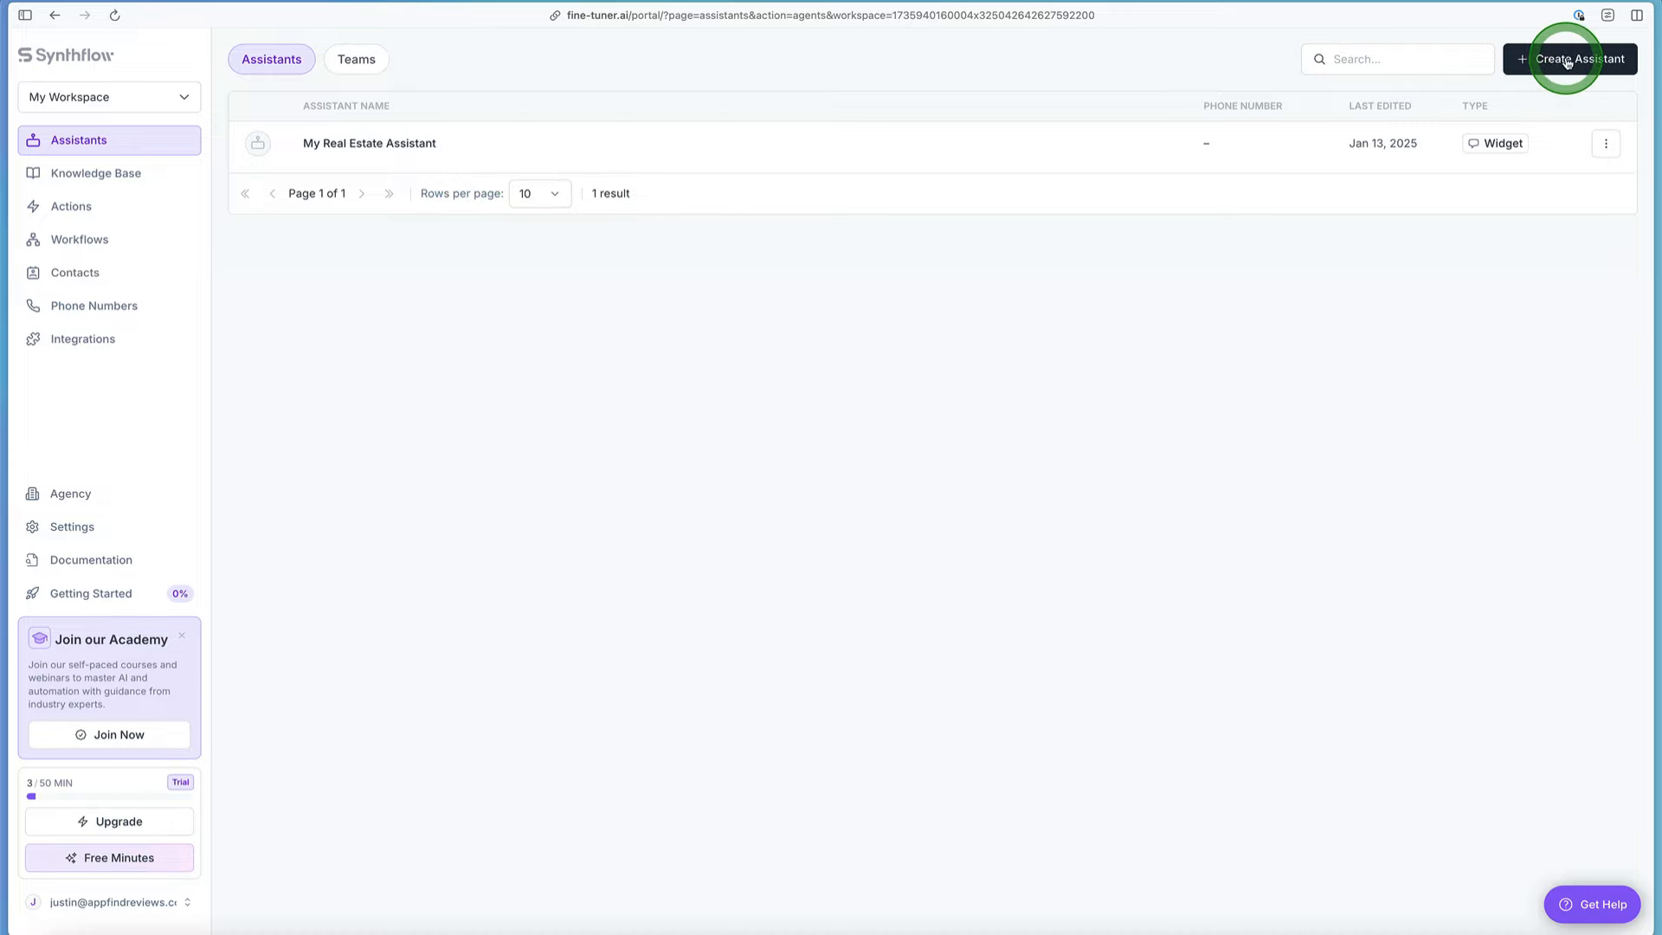
{"action": "left_click", "coordinate": [1585, 155]}
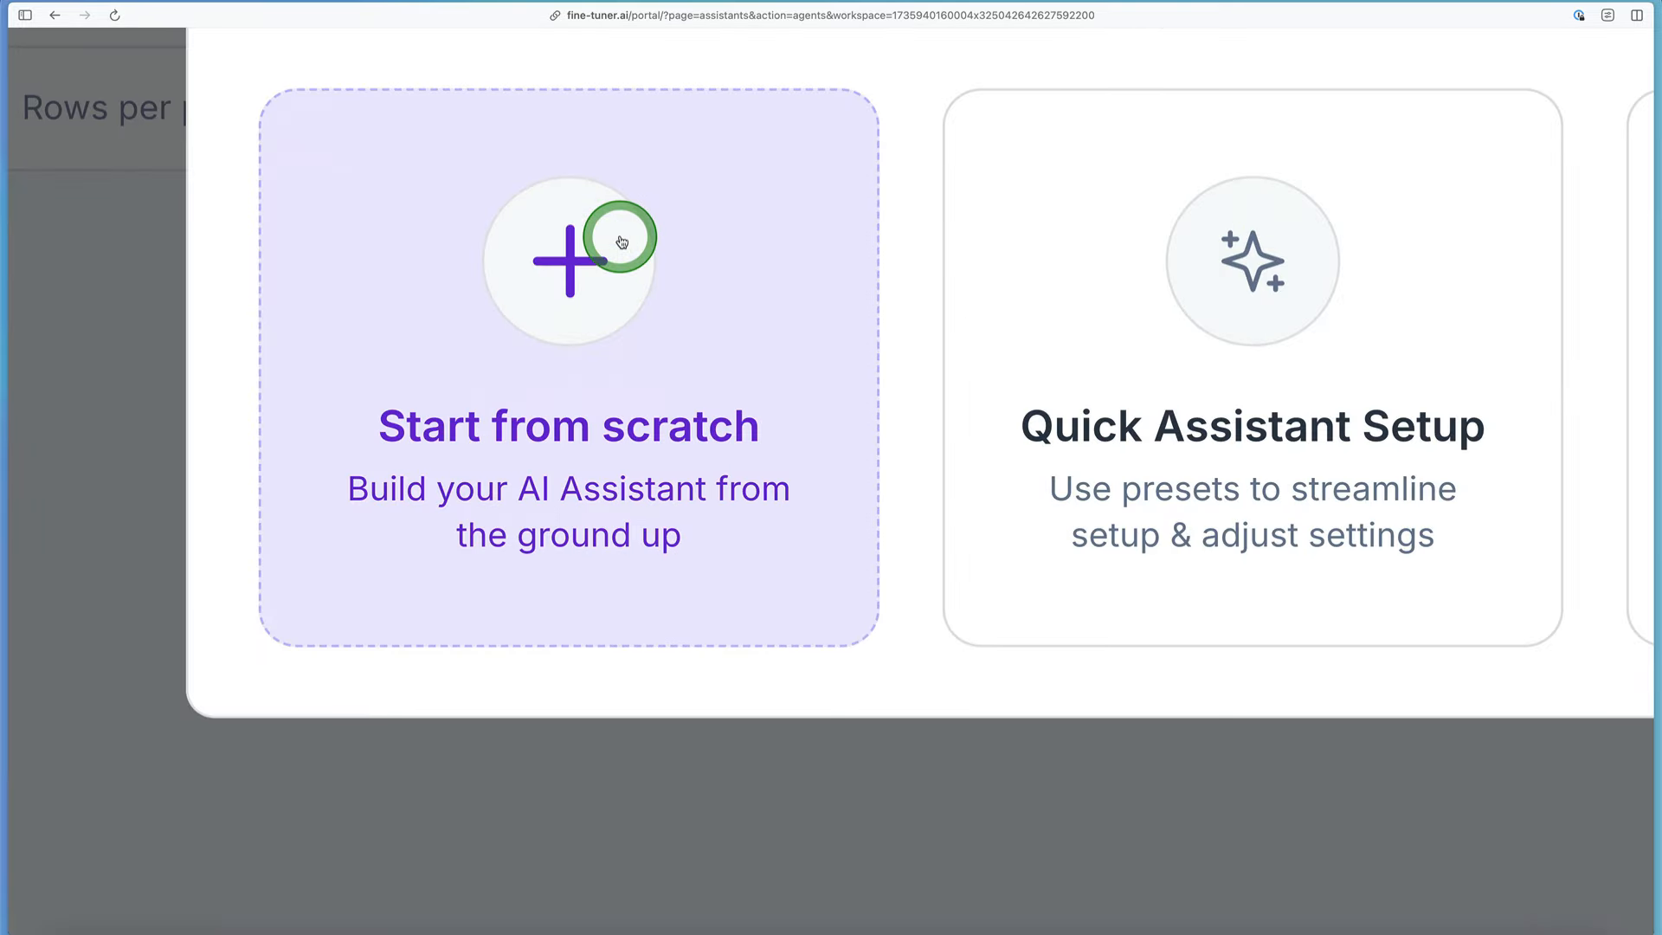
{"action": "left_click", "coordinate": [620, 239]}
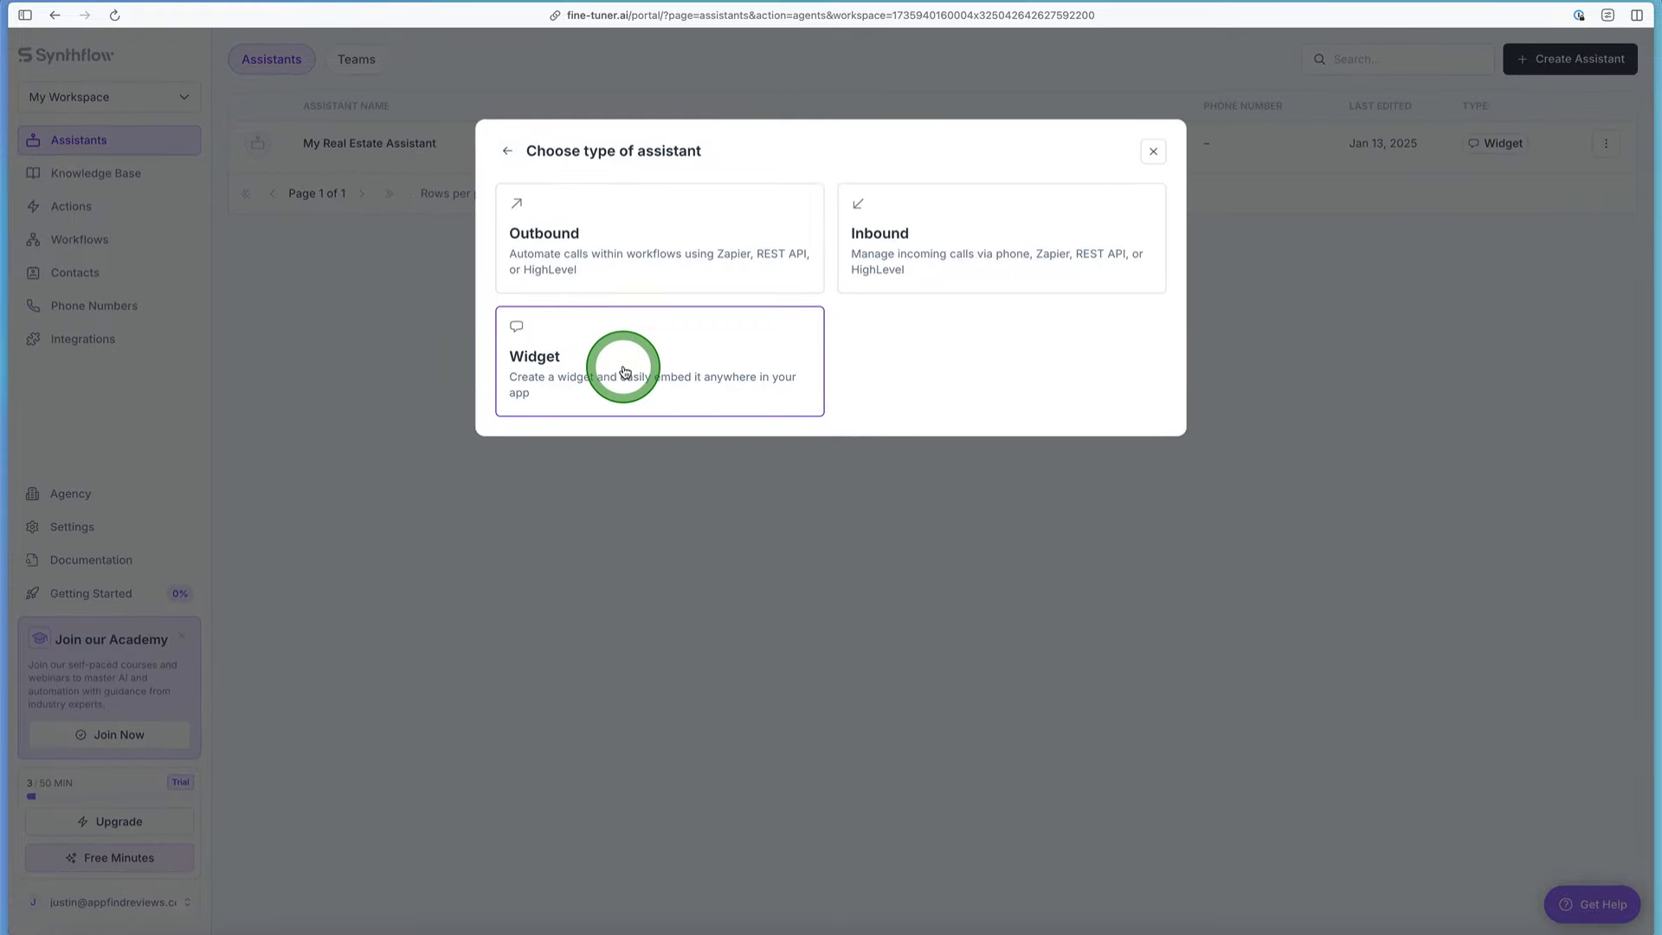
{"action": "left_click", "coordinate": [625, 364]}
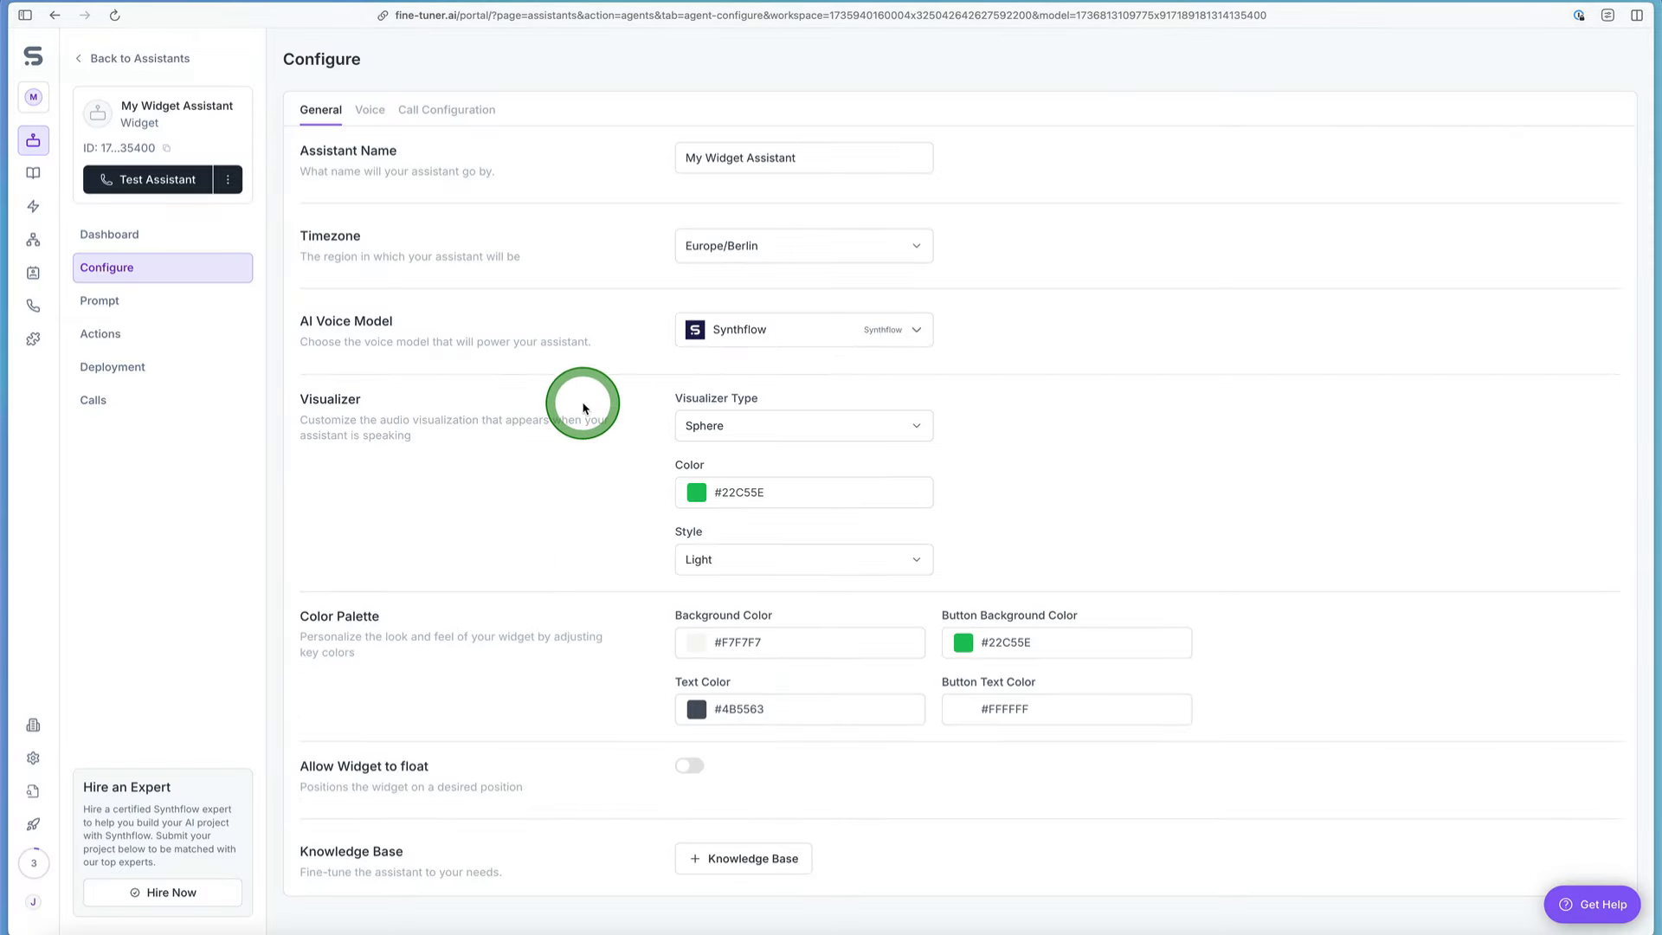
{"action": "scroll", "coordinate": [583, 404], "scroll_direction": "down", "scroll_amount": 3}
{"action": "scroll", "coordinate": [583, 403], "scroll_direction": "down", "scroll_amount": 2}
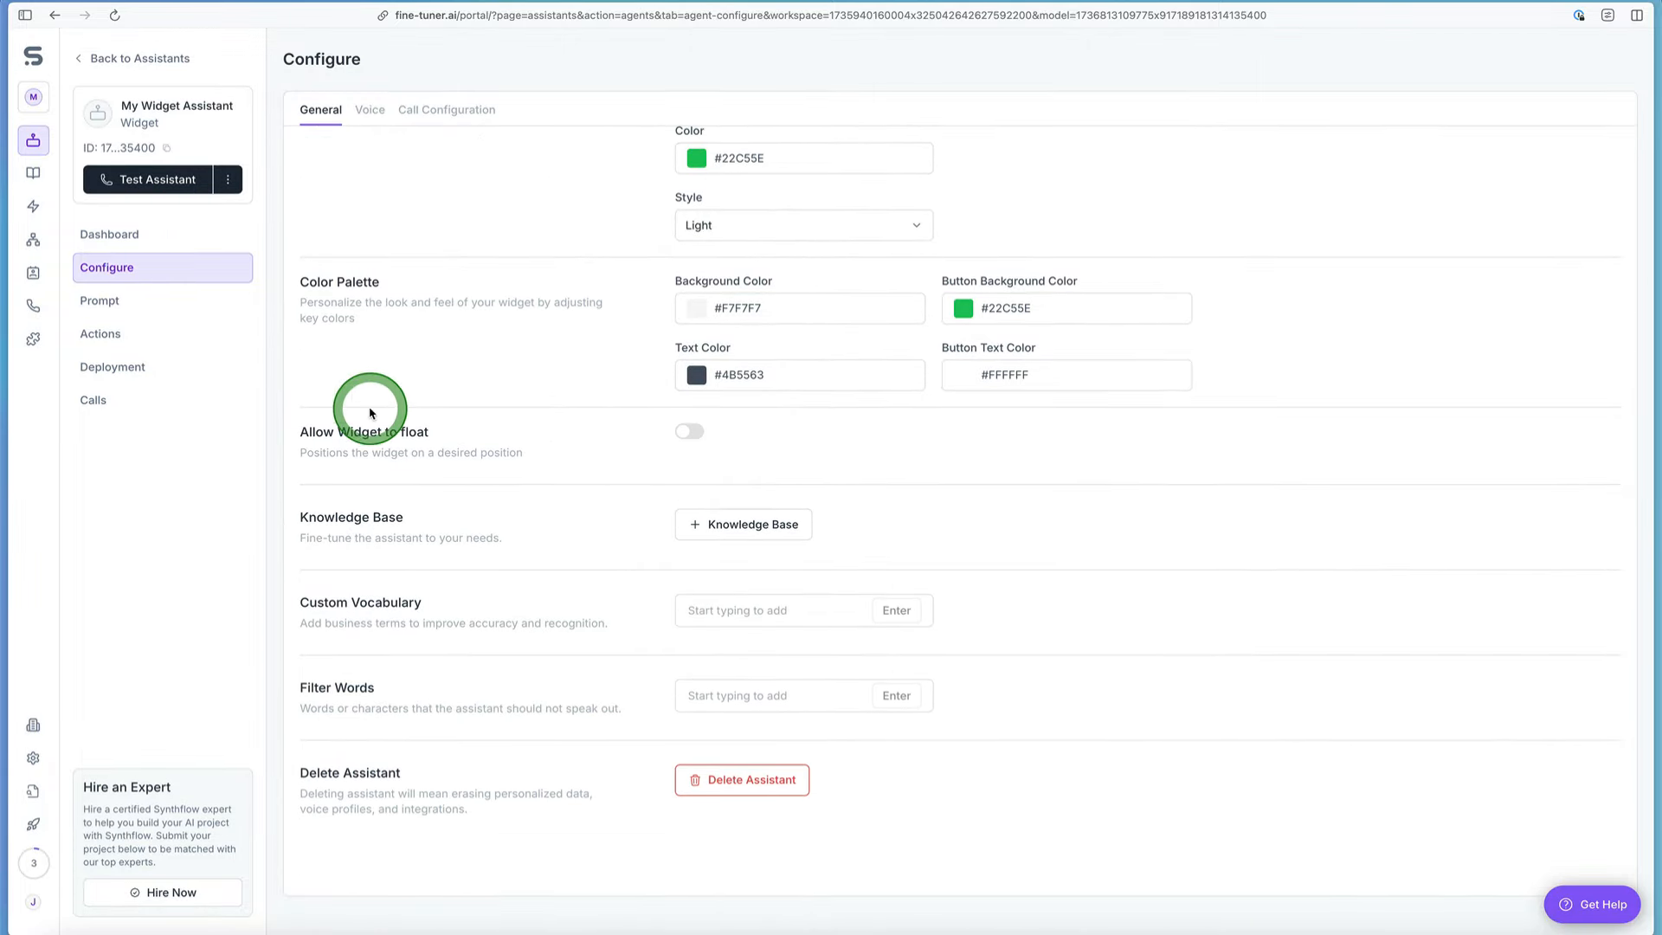
Step: Create a knowledge base named "2025 Goals" with the RAG search trigger condition "This includes news info for 2025"
{"action": "left_click", "coordinate": [35, 176]}
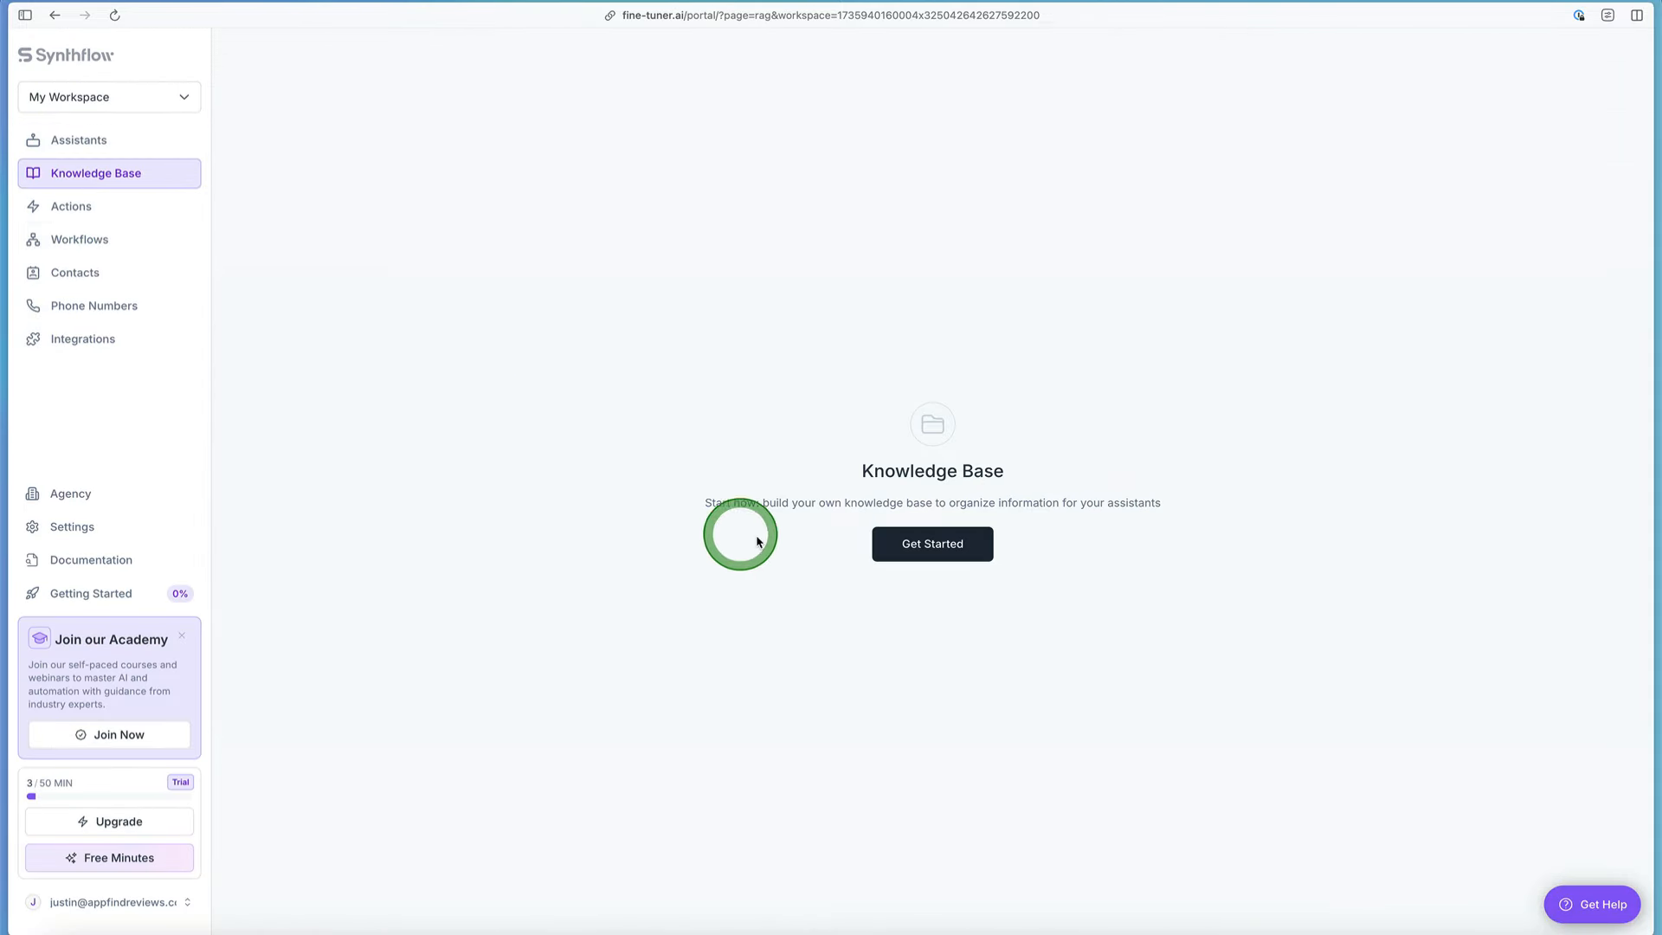
{"action": "left_click", "coordinate": [930, 550]}
{"action": "left_click", "coordinate": [766, 244]}
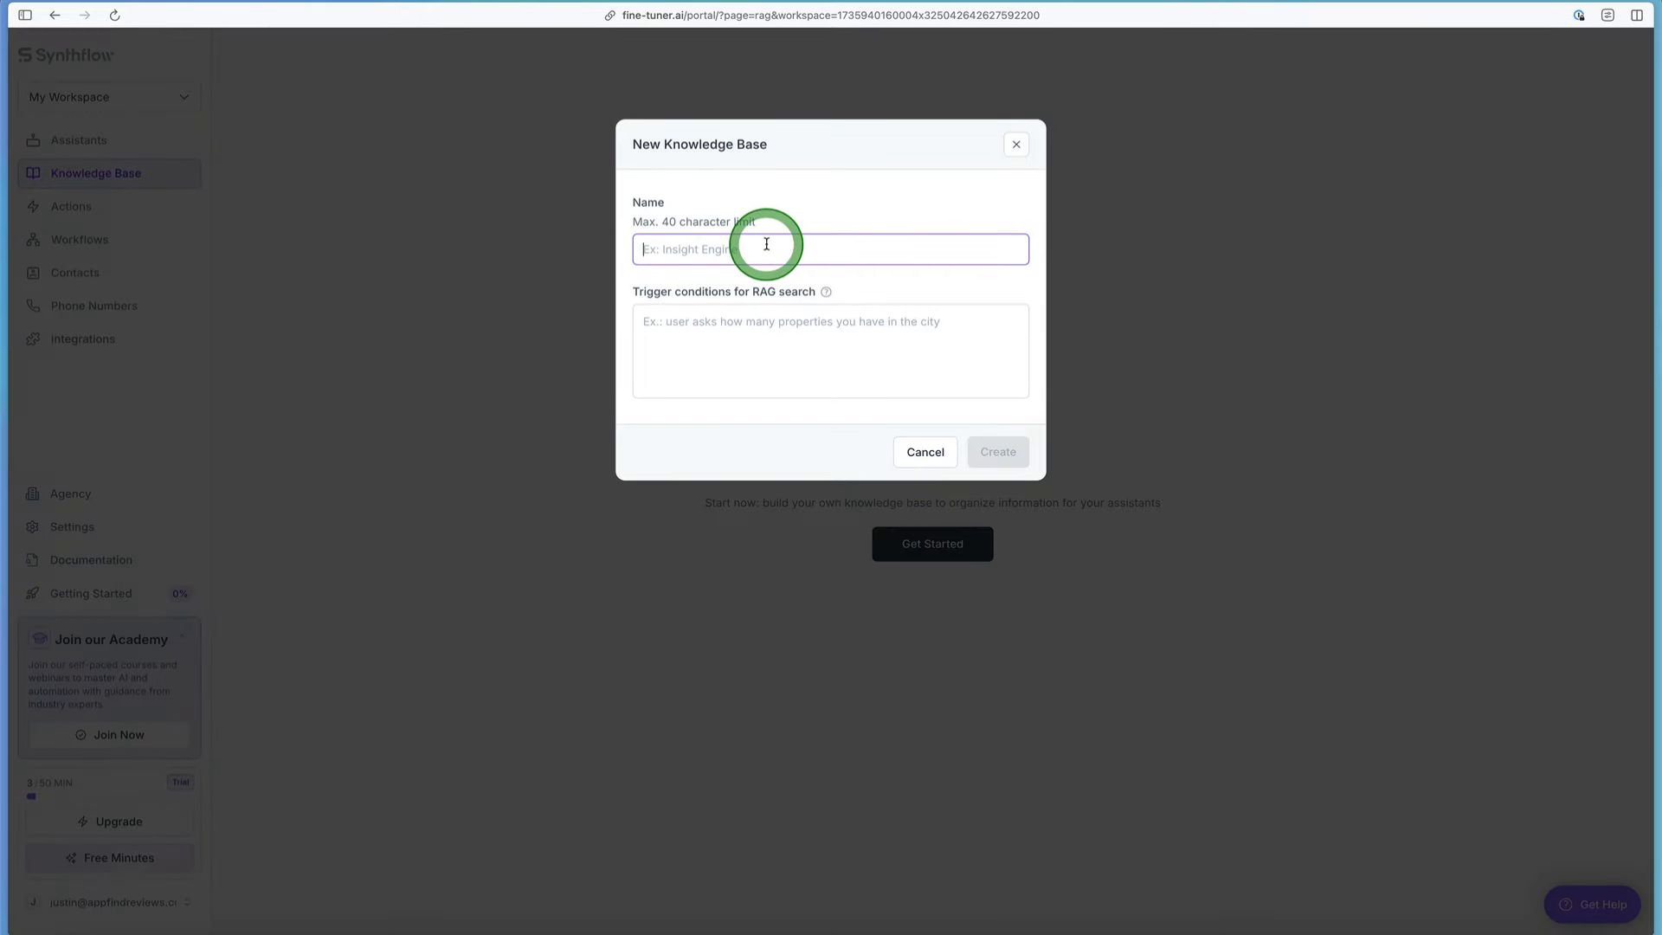
{"action": "type", "text": "20"}
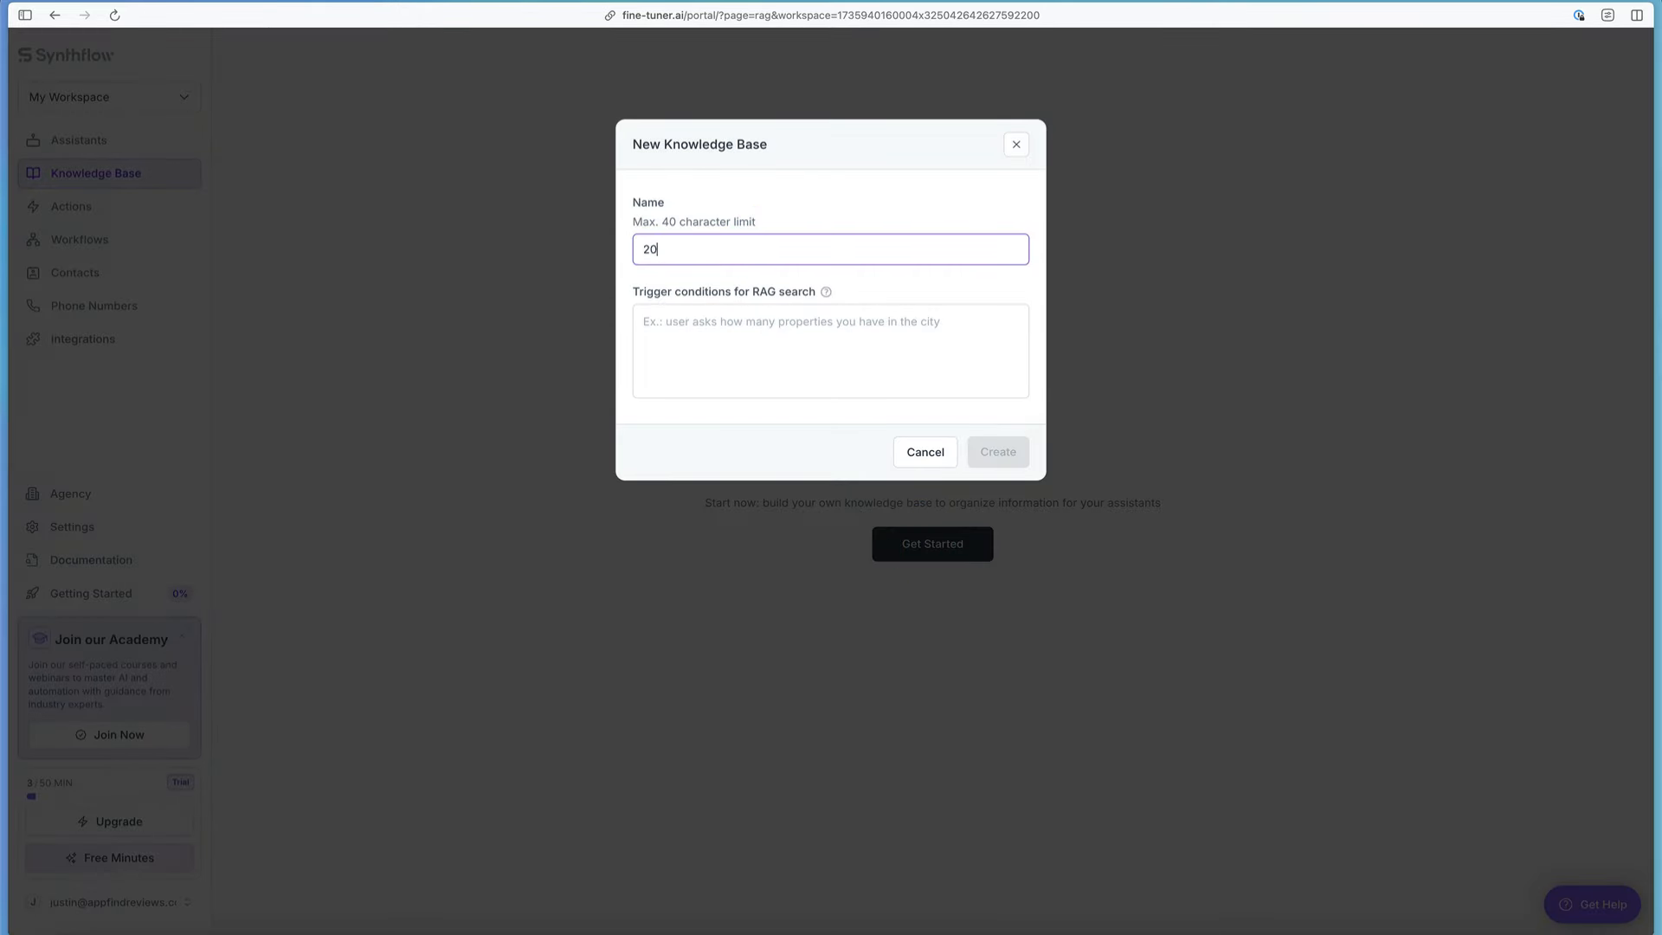
{"action": "type", "text": "25 Goals"}
{"action": "left_click", "coordinate": [823, 344]}
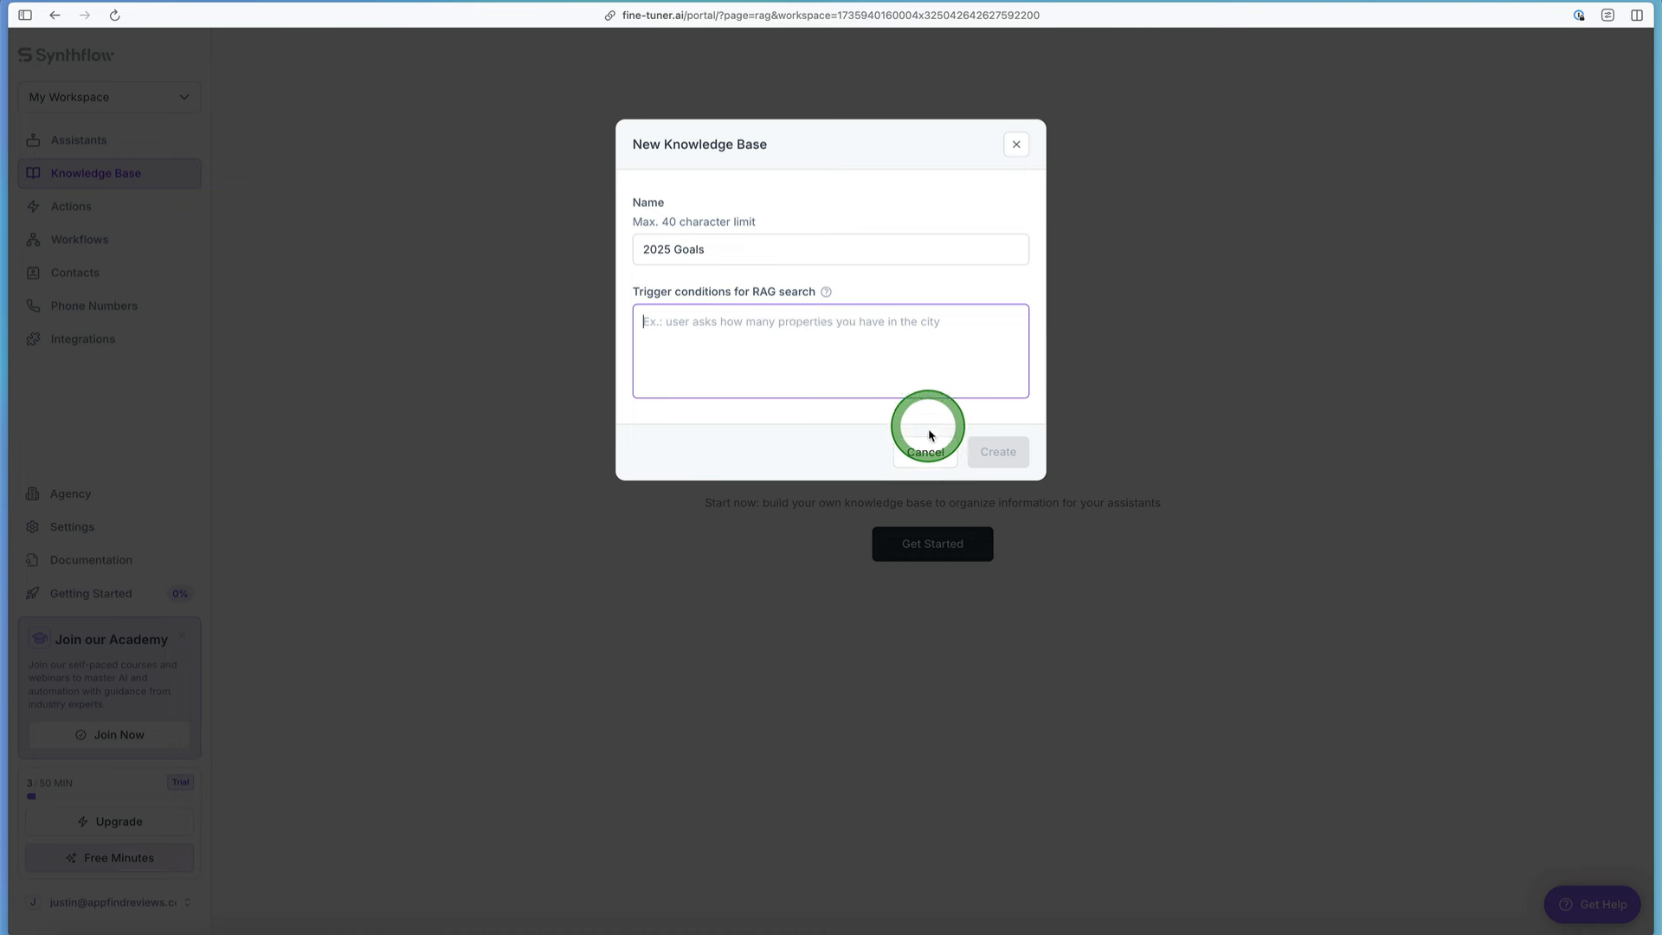
{"action": "type", "text": "This ma"}
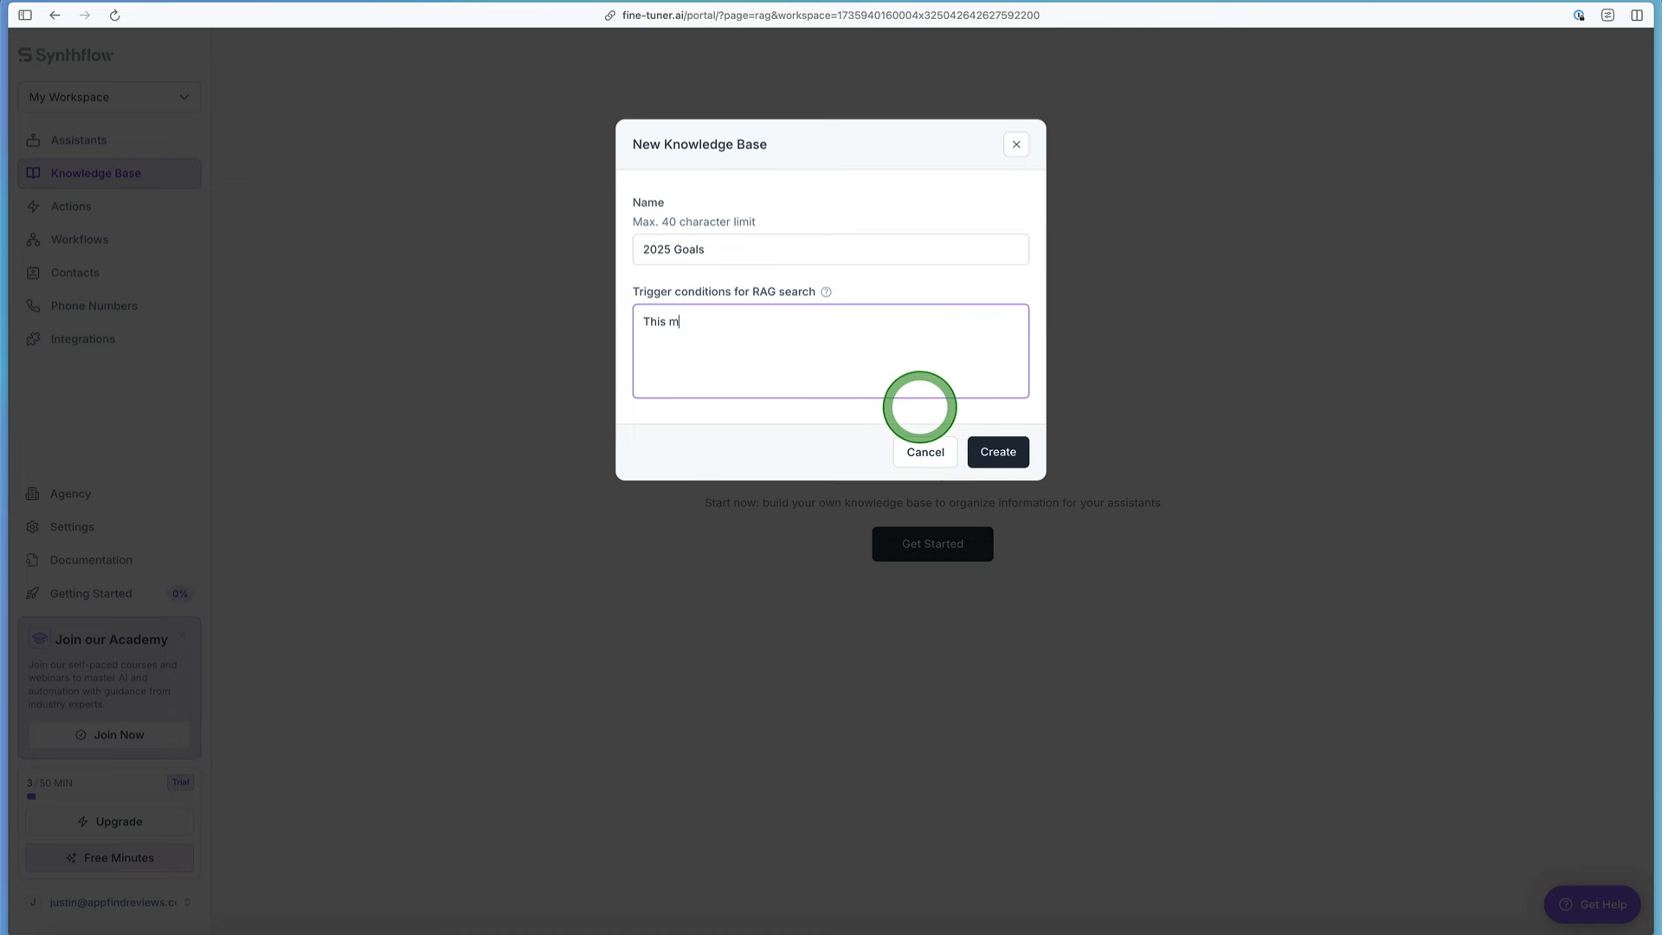
{"action": "key", "text": "BackSpace"}
{"action": "type", "text": "includes news info f"}
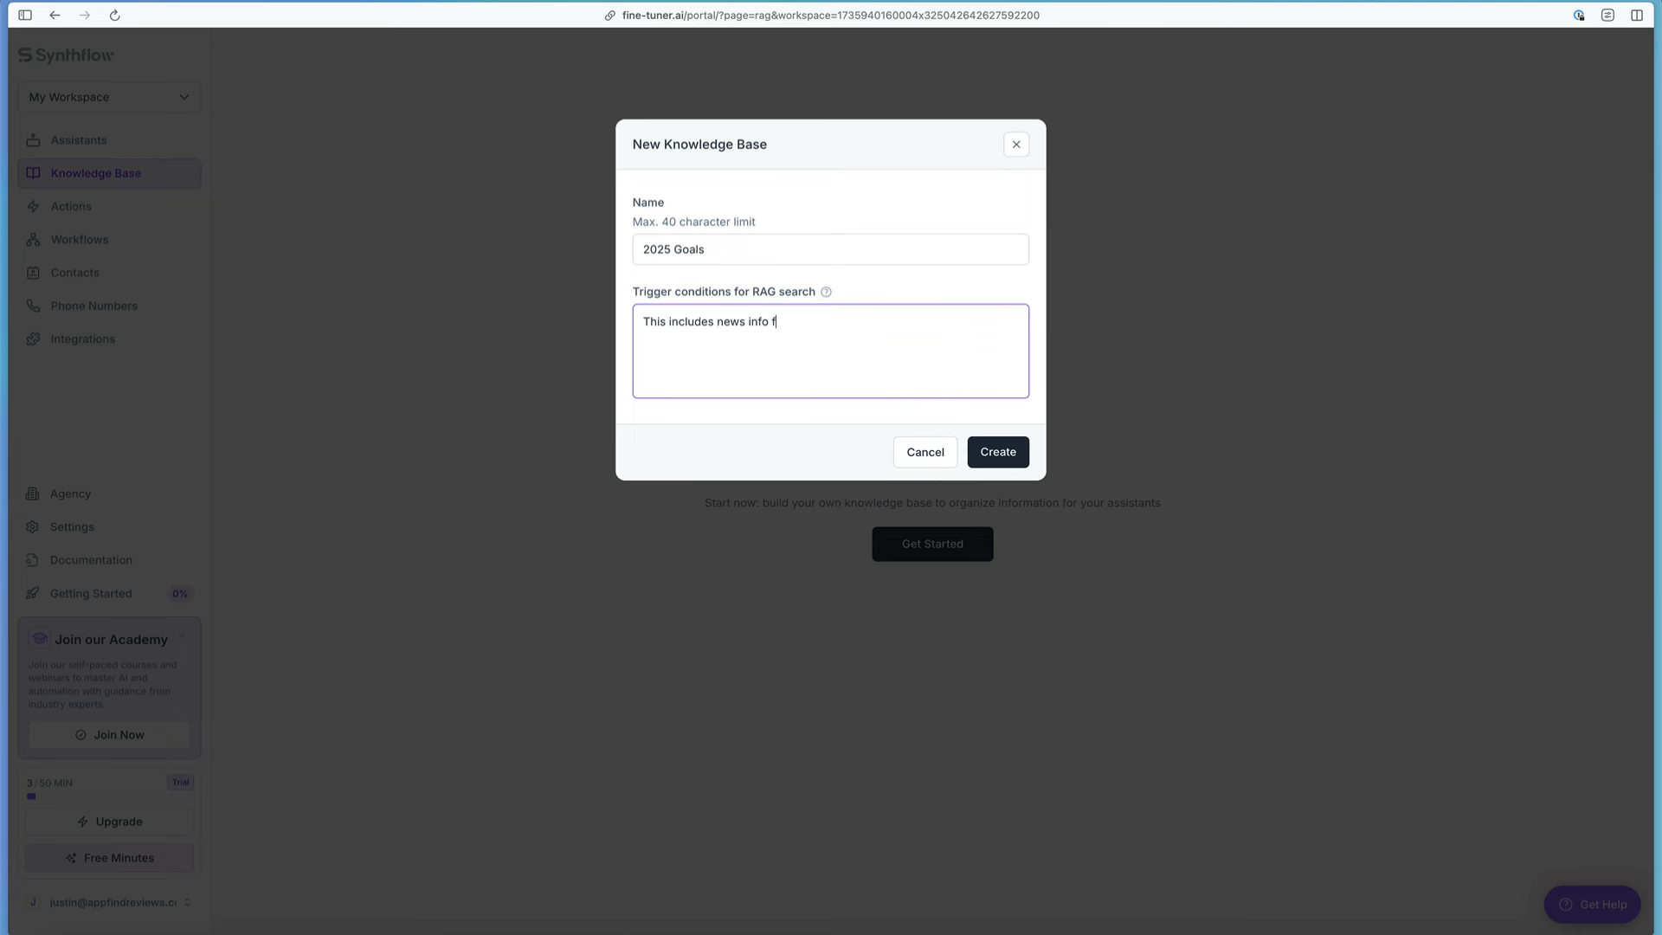
{"action": "type", "text": "or 2025"}
{"action": "left_click", "coordinate": [984, 445]}
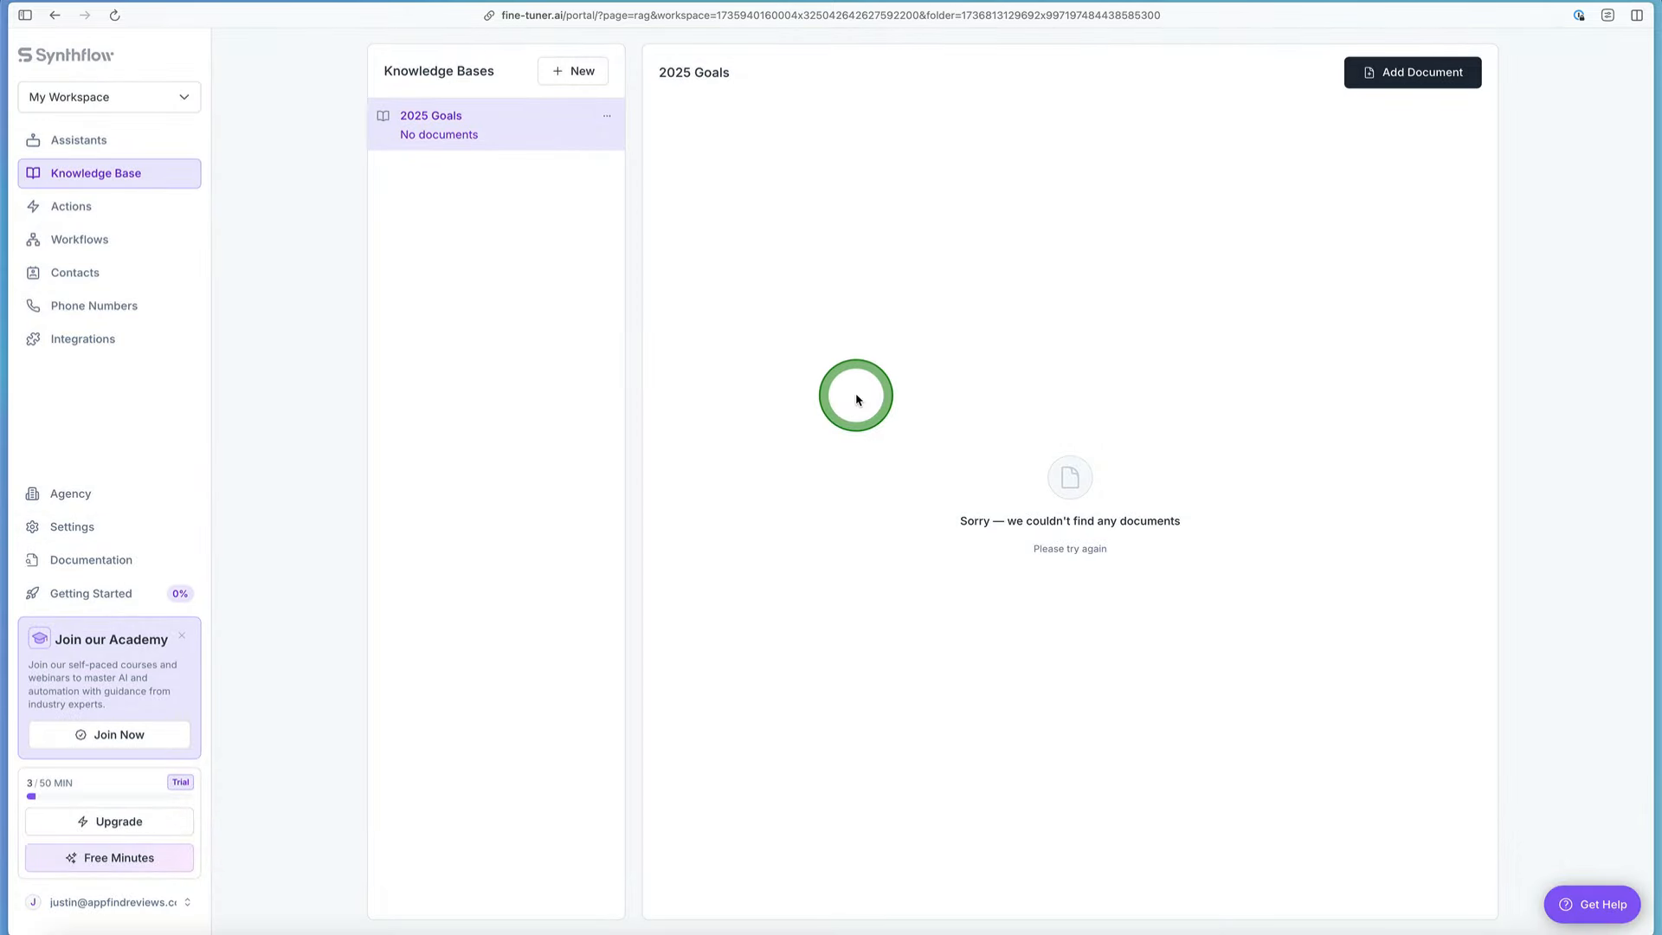
Step: Start a blank document in the 2025 Goals knowledge base and name it "Discount for AppFind viewers (continued)"
{"action": "left_click", "coordinate": [1360, 74]}
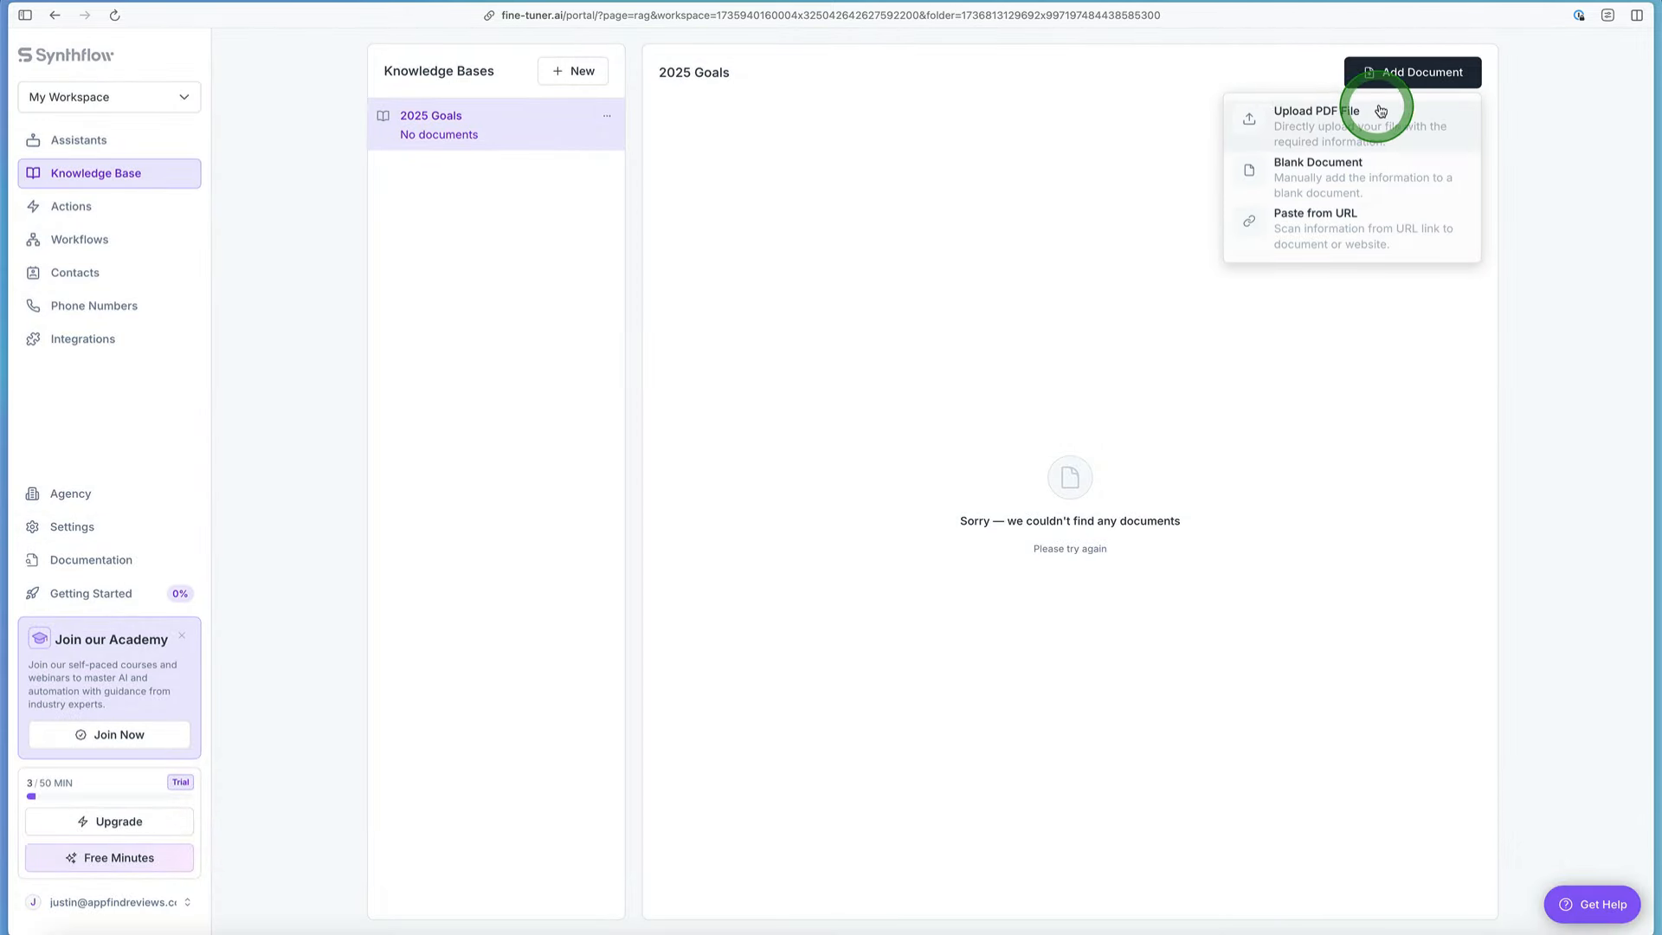
{"action": "left_click", "coordinate": [1393, 172]}
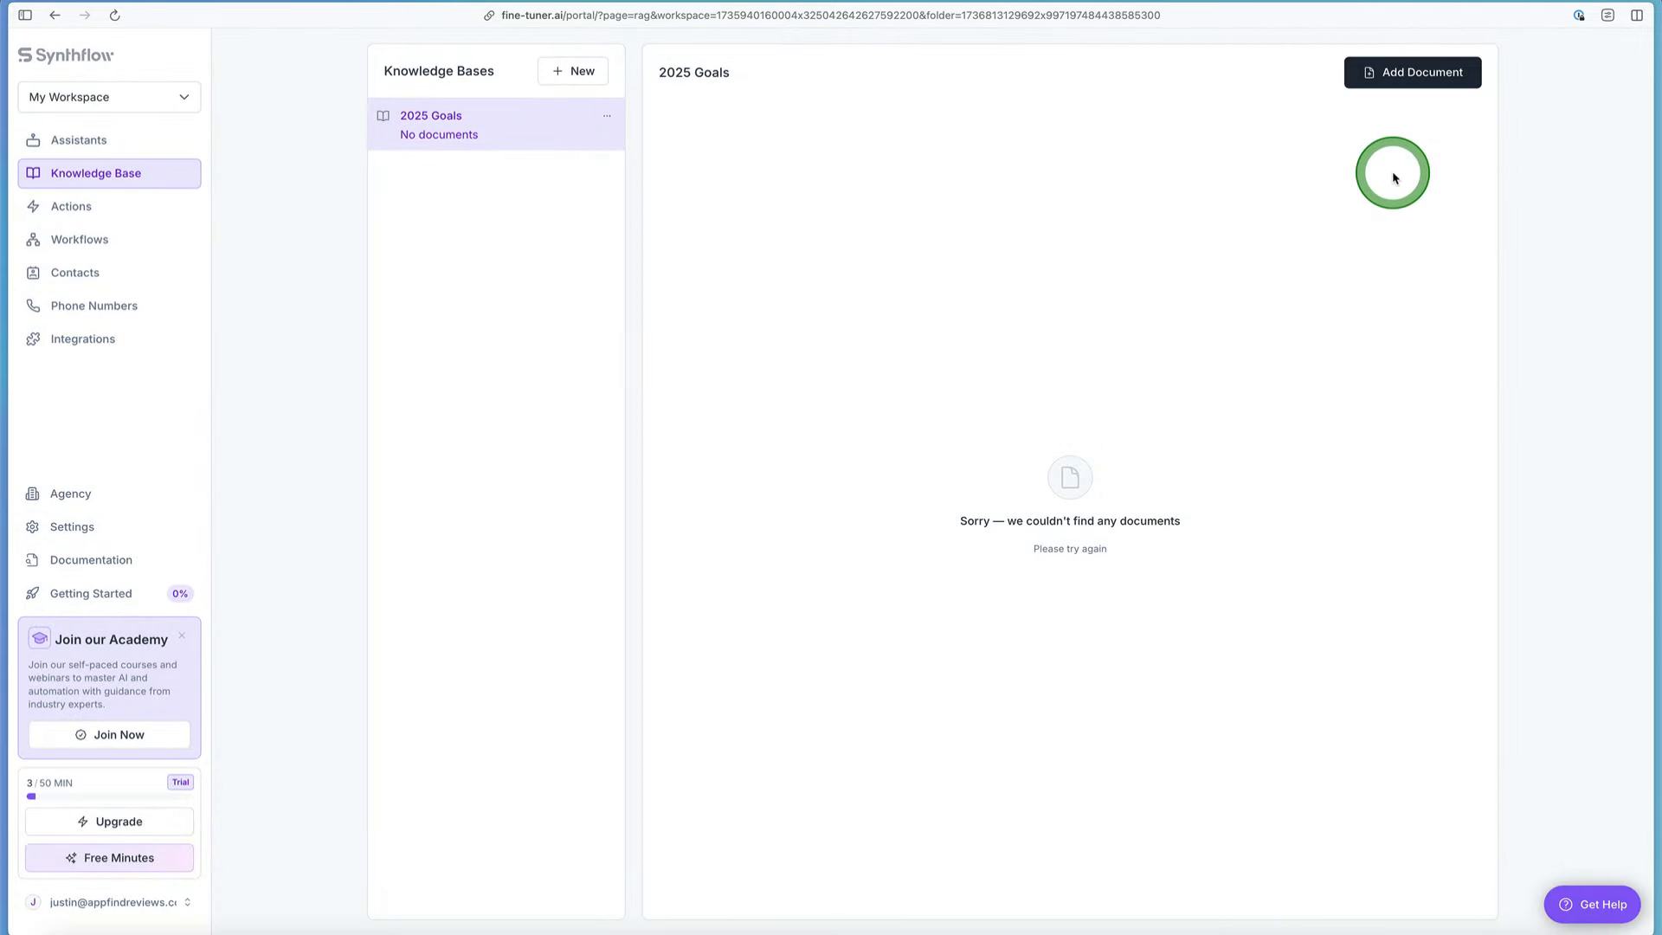
{"action": "left_click", "coordinate": [876, 229]}
{"action": "type", "text": "Disc"}
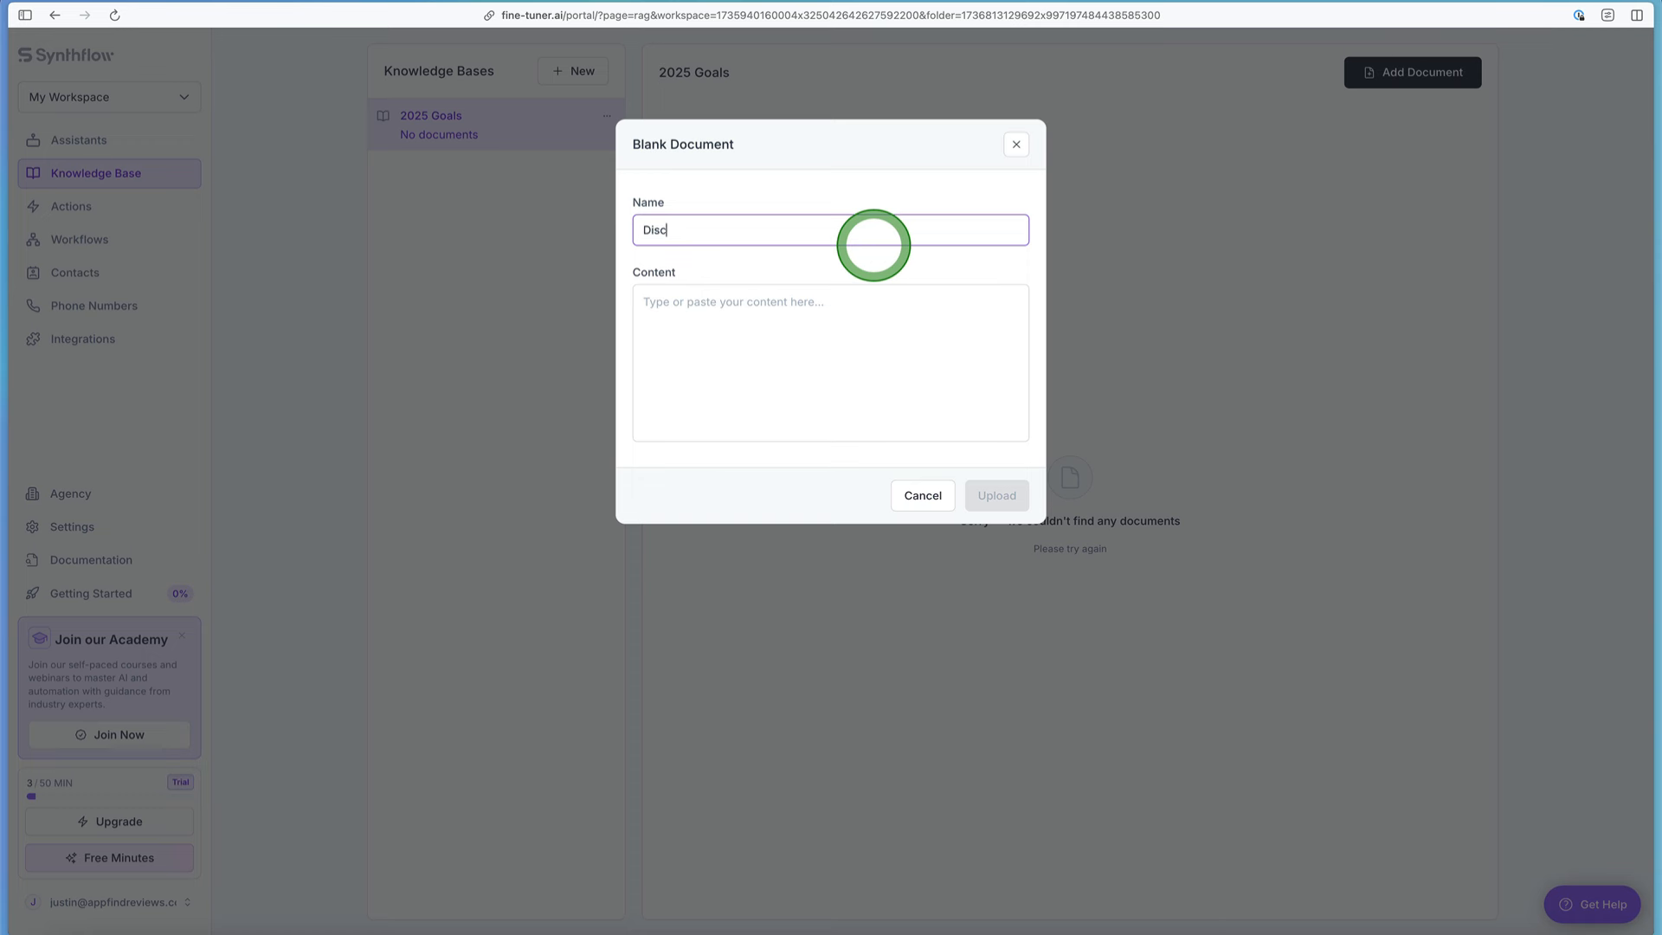
{"action": "type", "text": "ount for AppFind viewers continued)"}
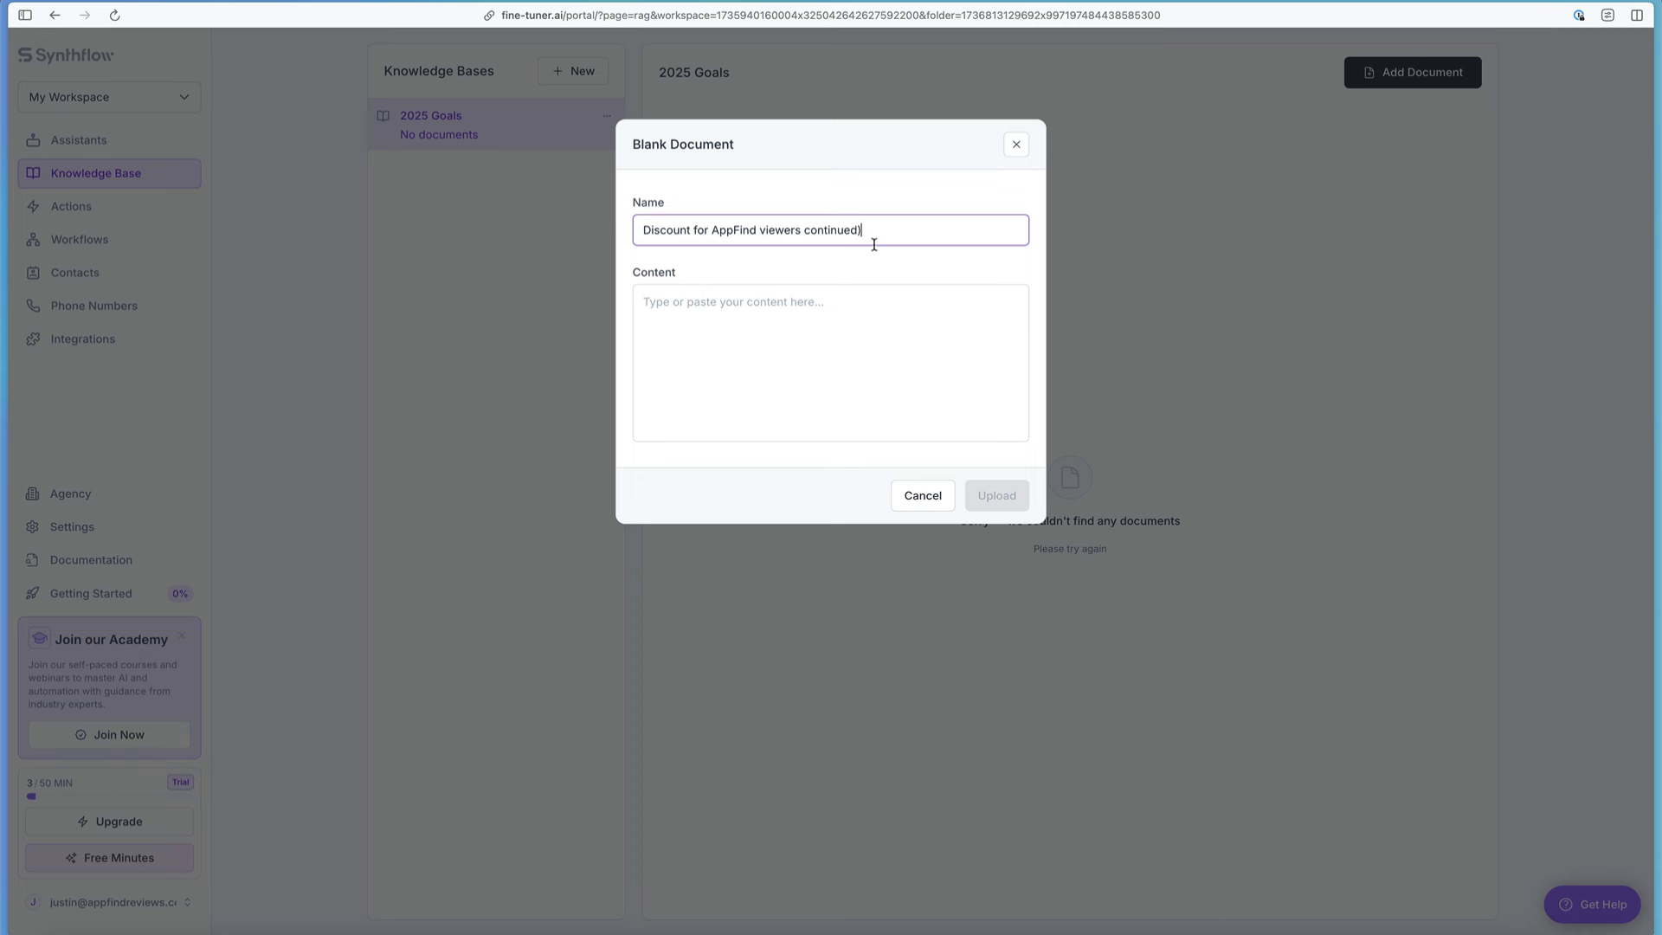
{"action": "left_click", "coordinate": [808, 230]}
{"action": "type", "text": "("}
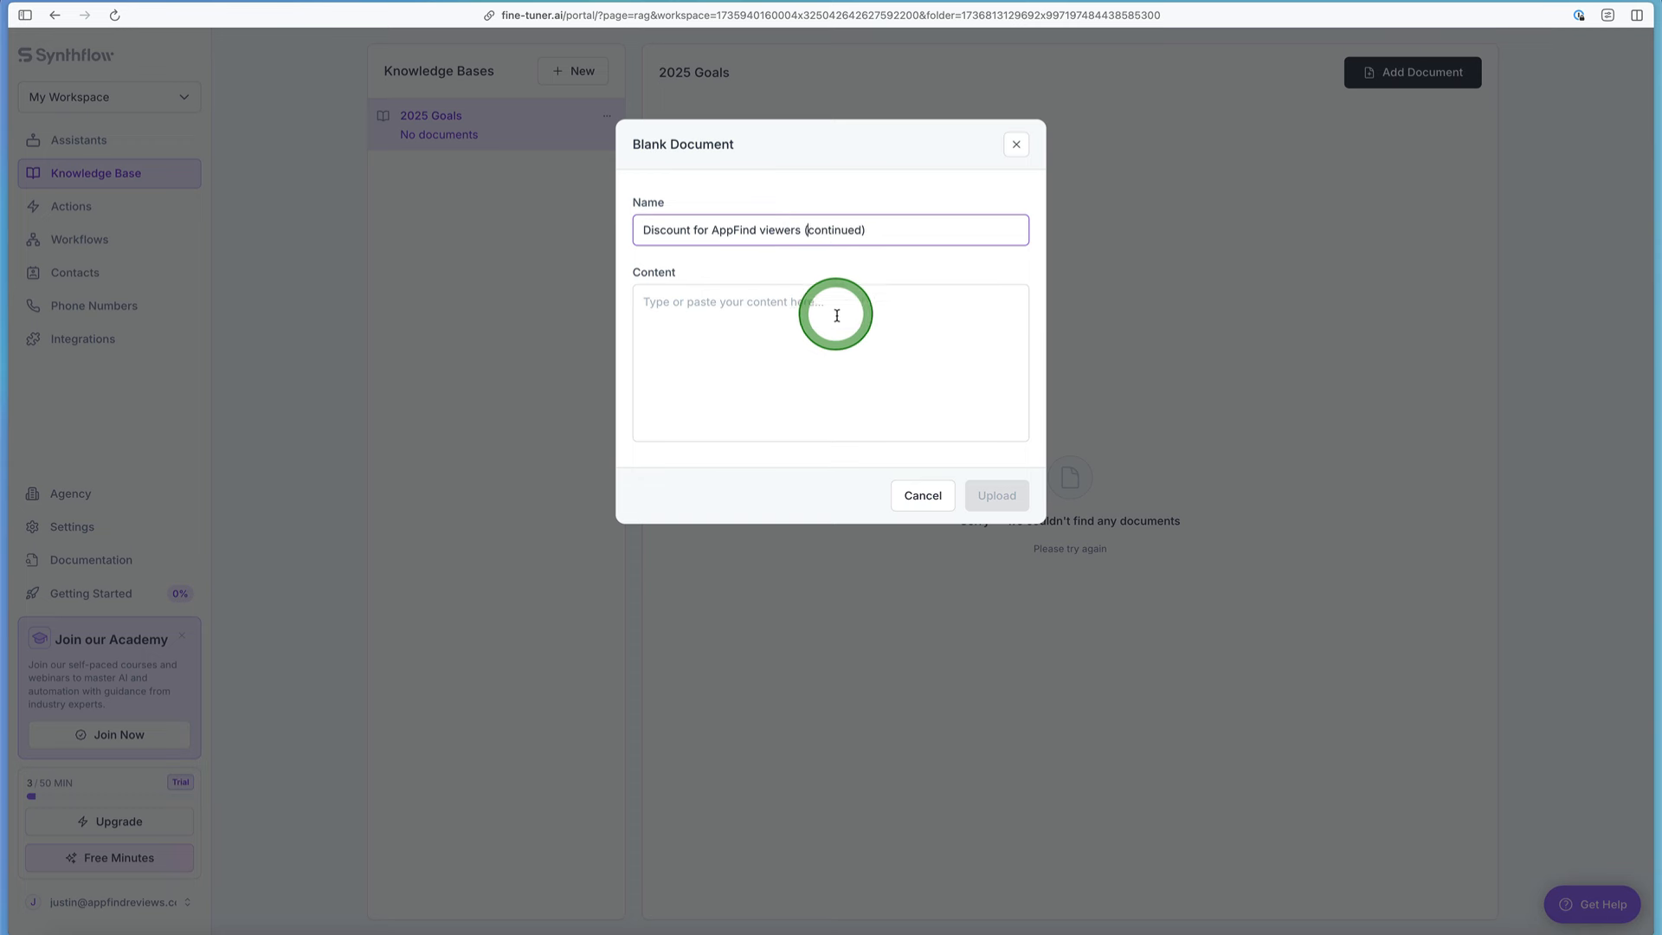
Step: Fill the document's content with "They can redeem at appfind.ai. Code:" followed by the discount code, and upload the document
{"action": "left_click", "coordinate": [838, 319]}
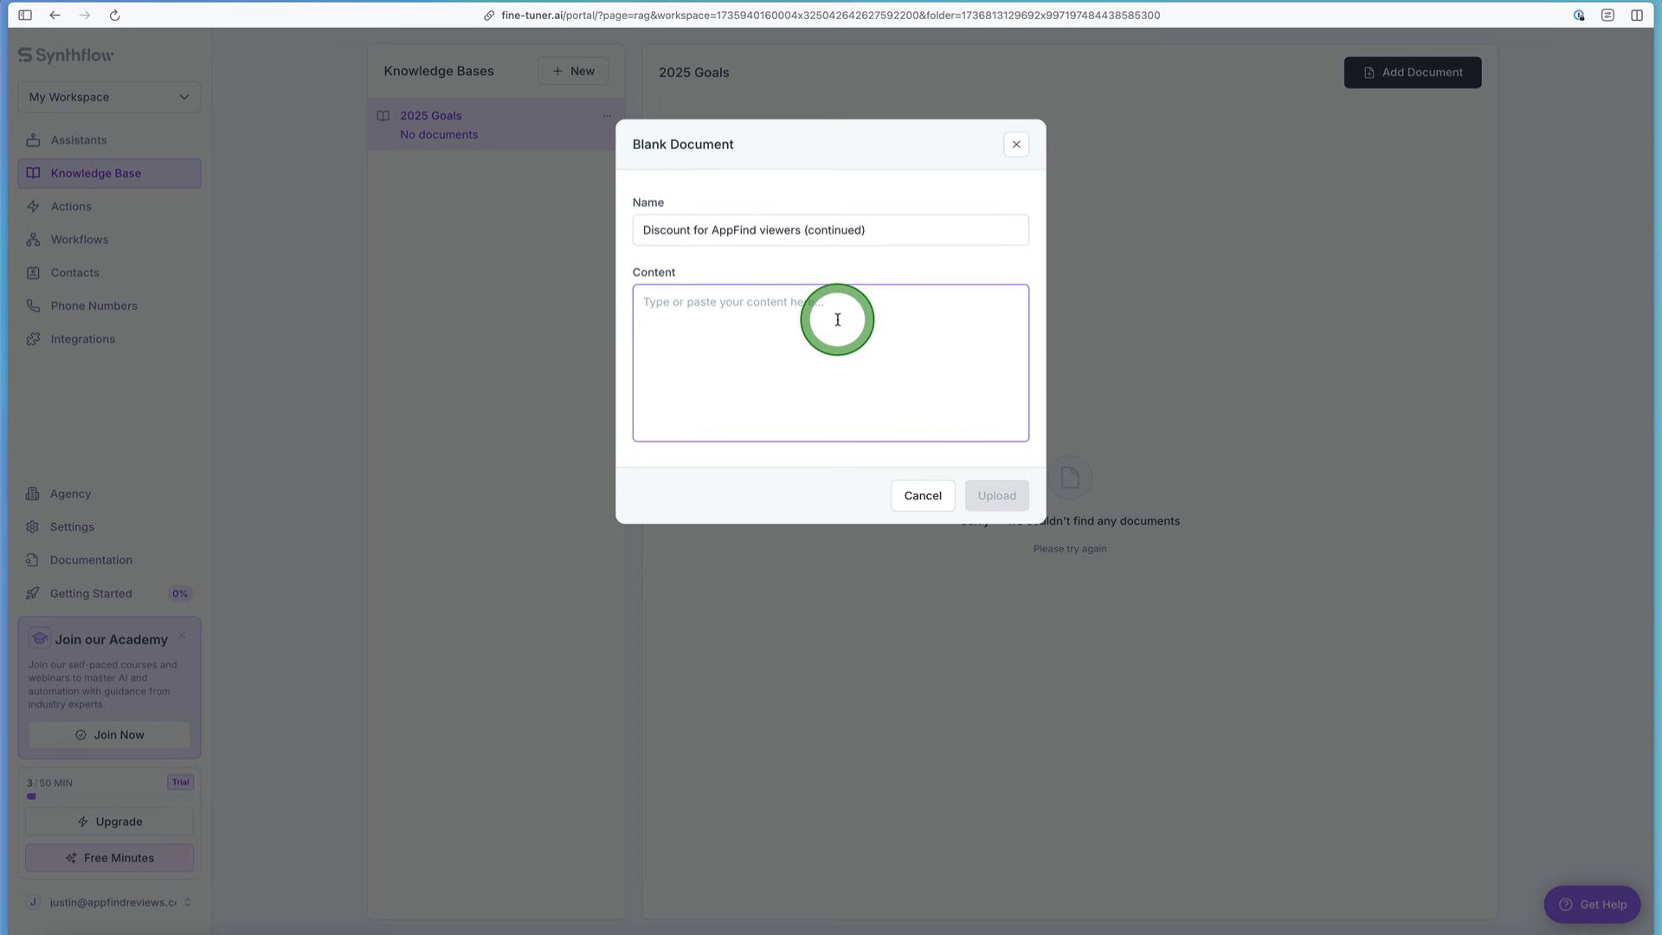
{"action": "type", "text": "THey can redeem at appfind.ai. Code:"}
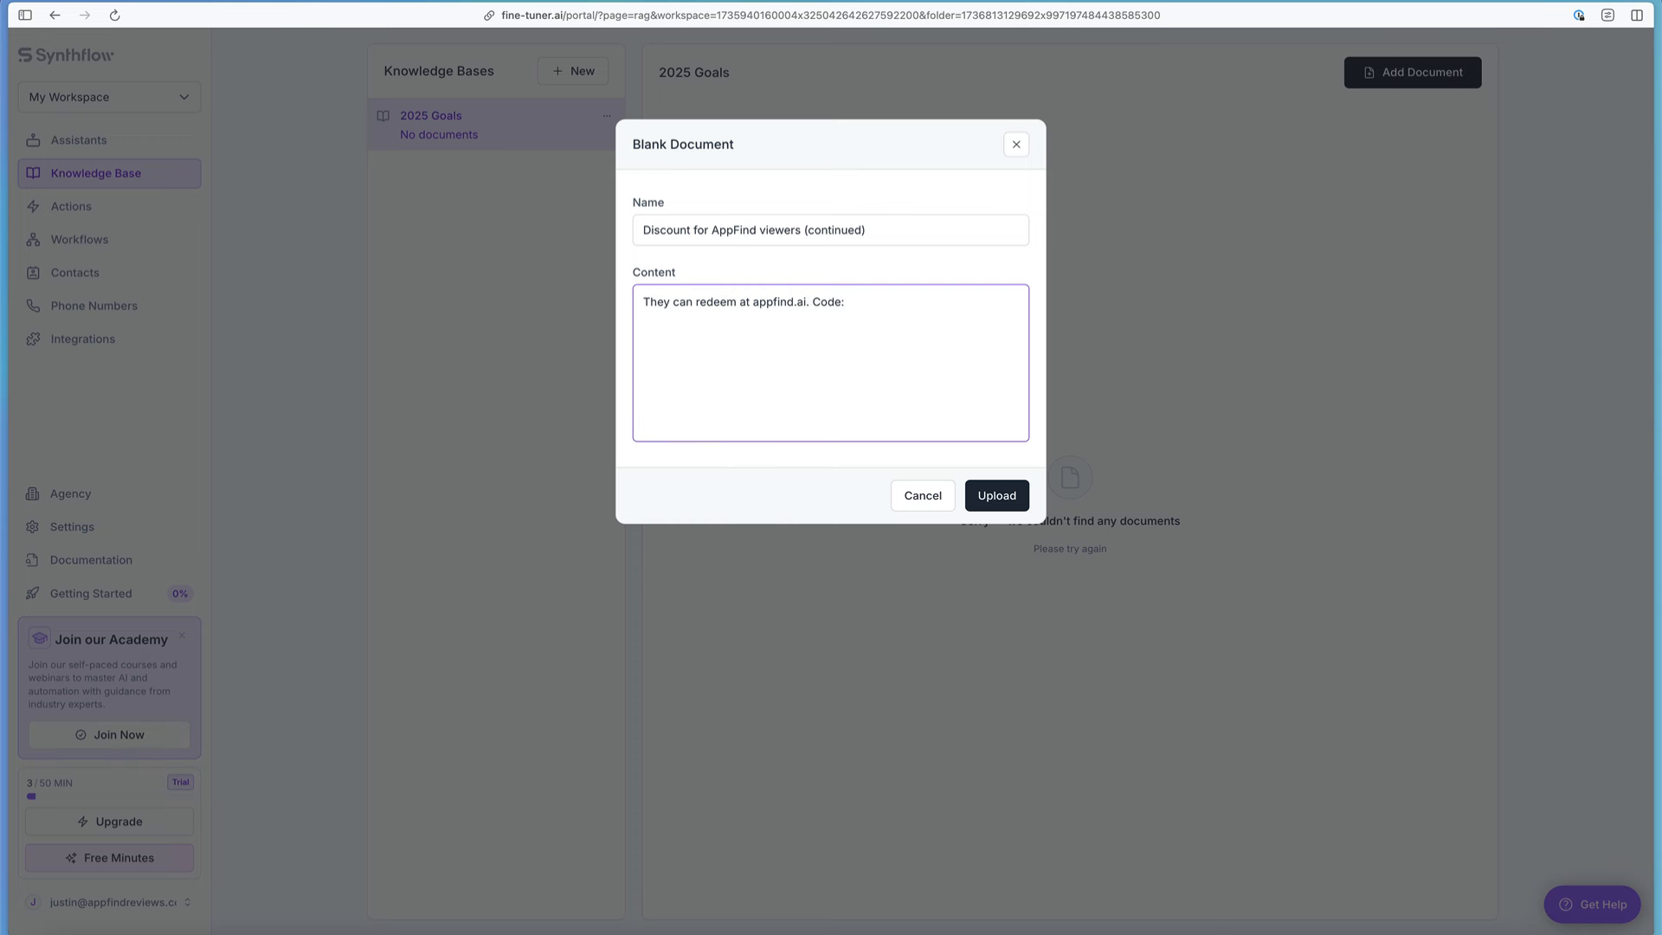
{"action": "type", "text": "!"}
{"action": "left_click", "coordinate": [1002, 496]}
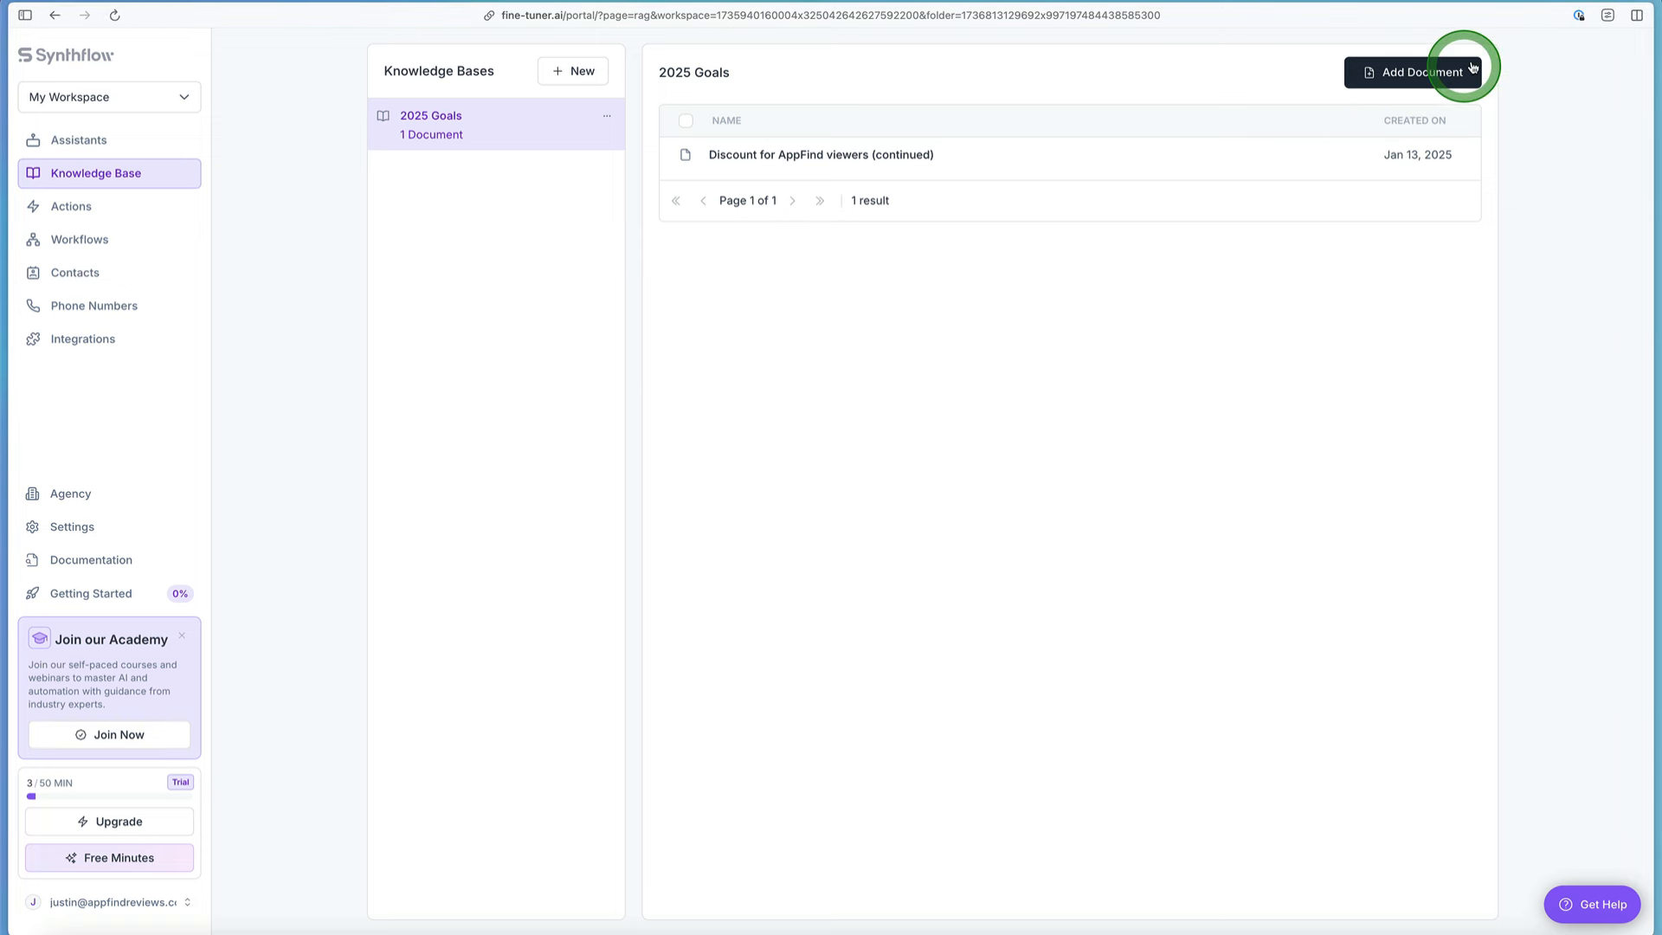
Step: Open the choices for adding another document to the 2025 Goals knowledge base
{"action": "left_click", "coordinate": [1423, 84]}
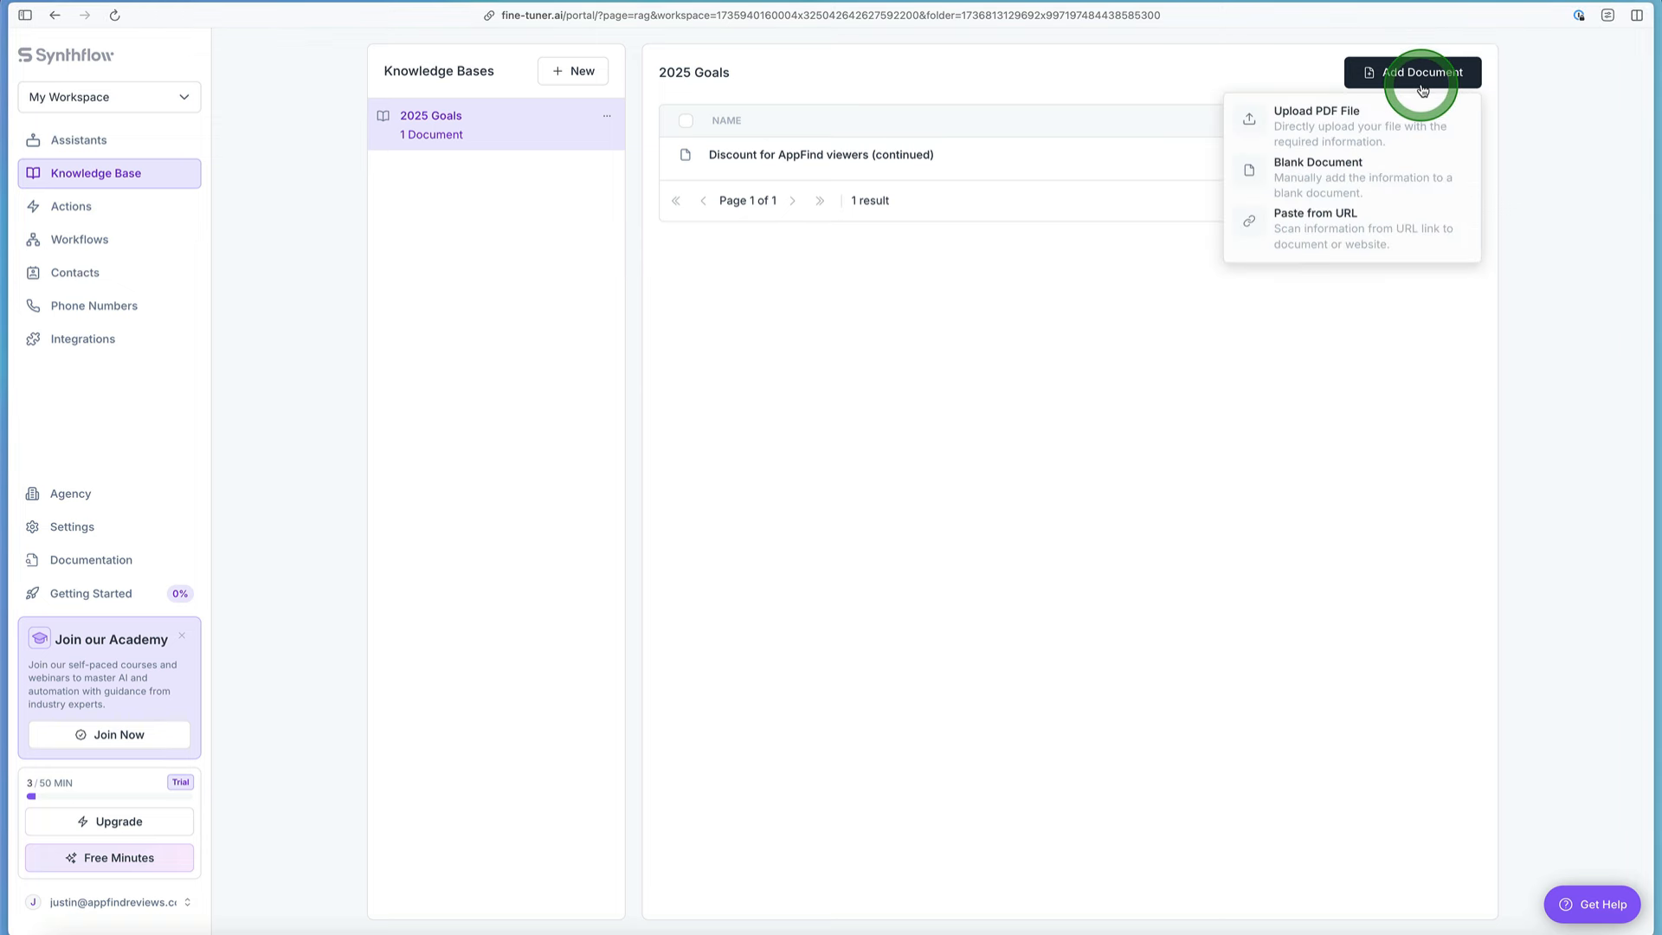